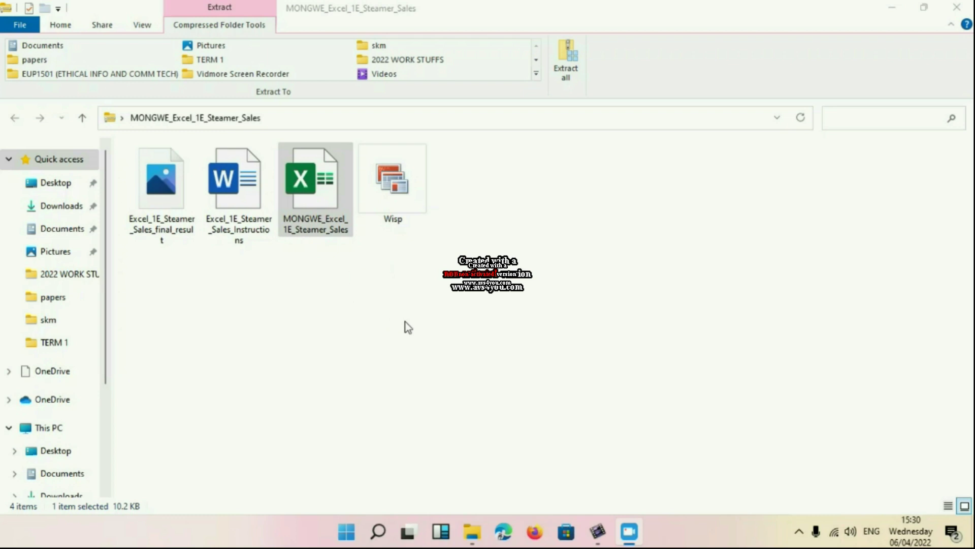
Step: Open the Excel_1E_Steamer_Sales_final_result picture to view the expected worksheet, then put it away
double_click(163, 226)
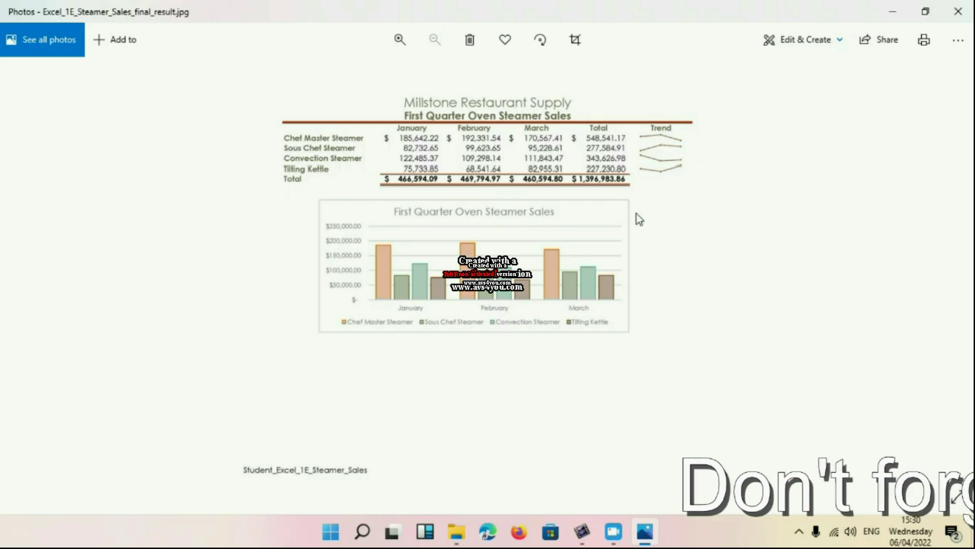
click(894, 13)
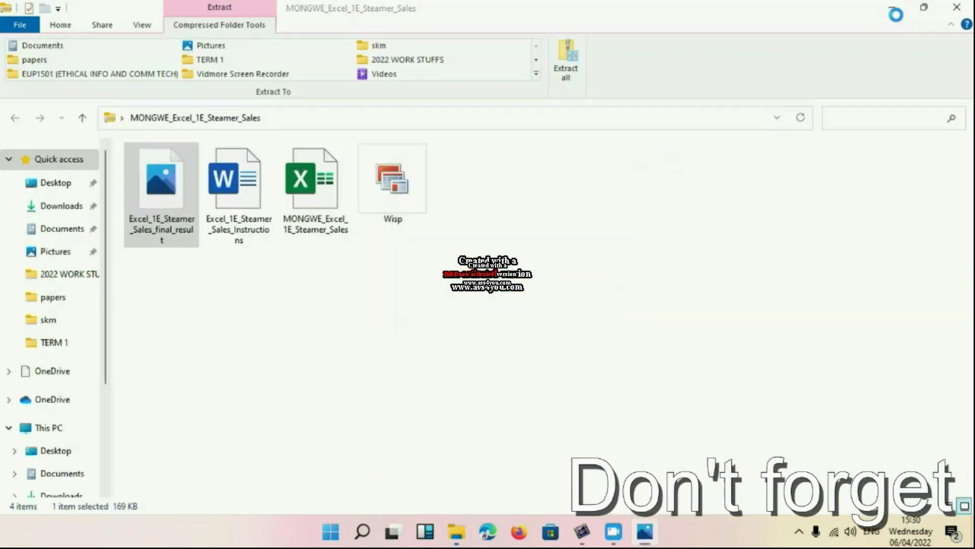
Step: Open the Excel_1E_Steamer_Sales_Instructions document, enable editing and read through all of its project steps
double_click(247, 229)
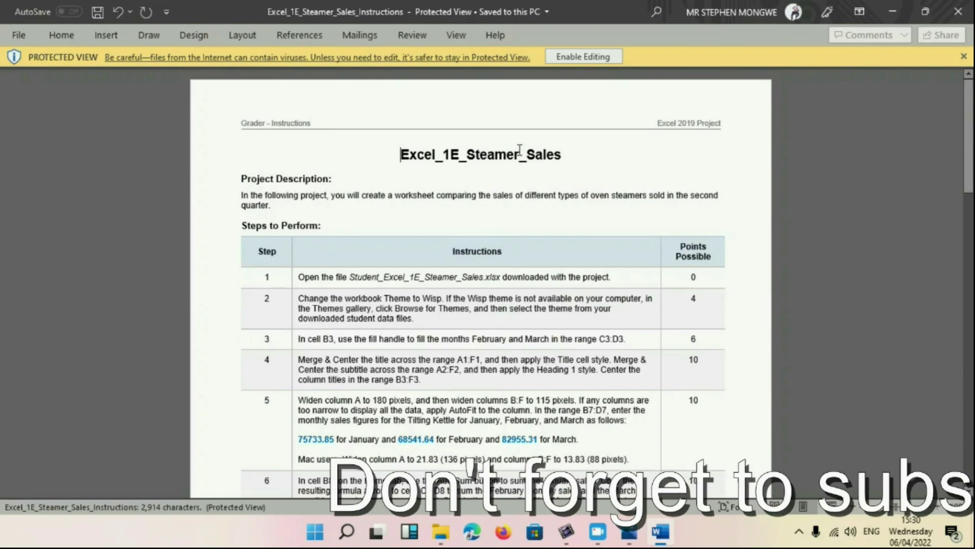
click(602, 62)
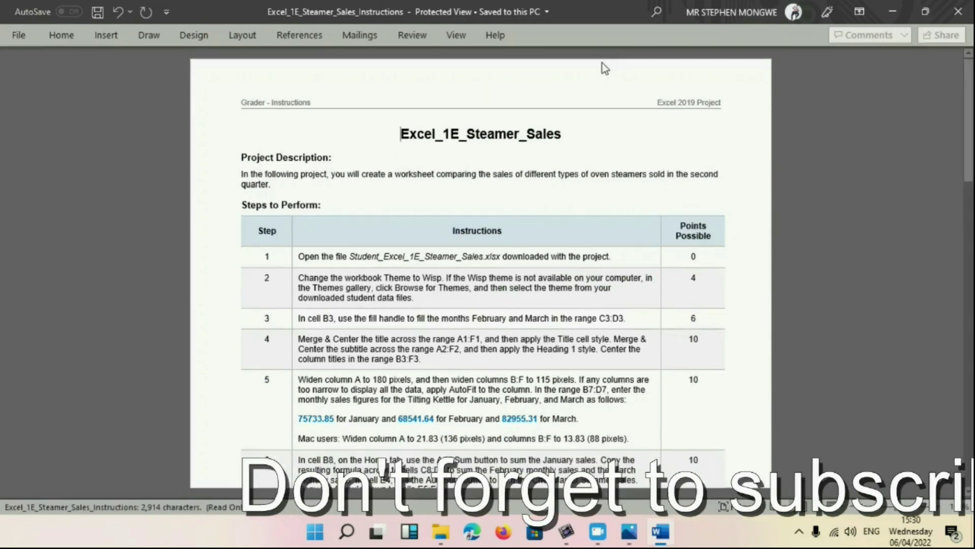
scroll(620, 218, down, 10)
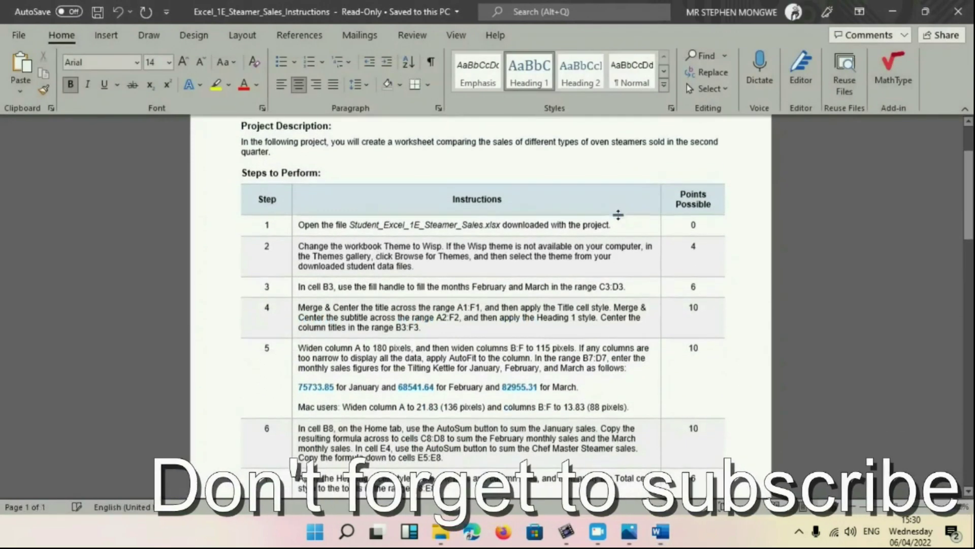
scroll(621, 221, down, 8)
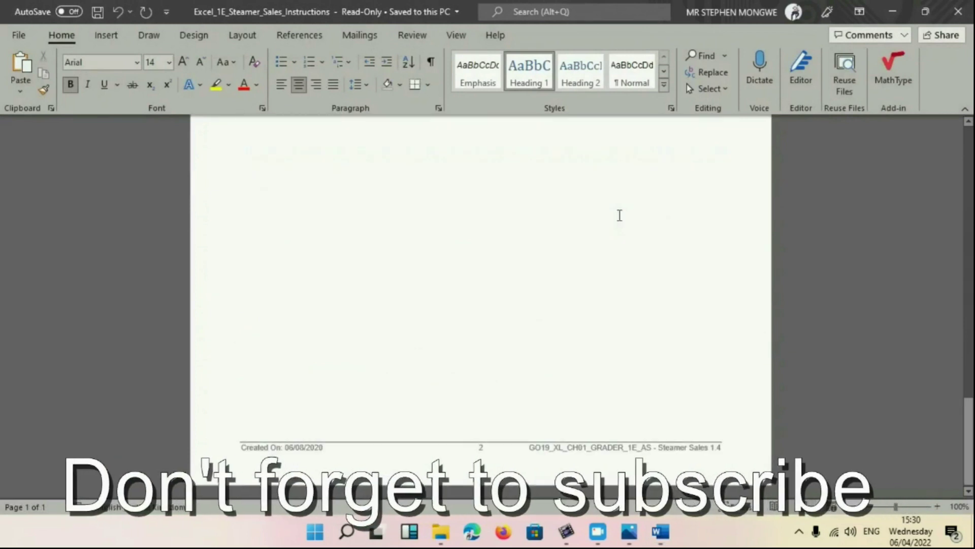
scroll(620, 216, up, 8)
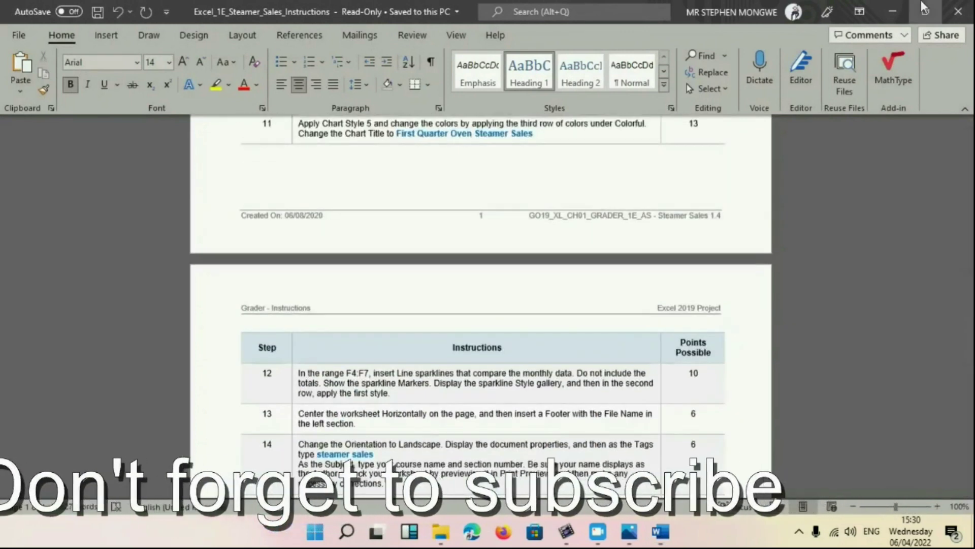
scroll(526, 277, up, 10)
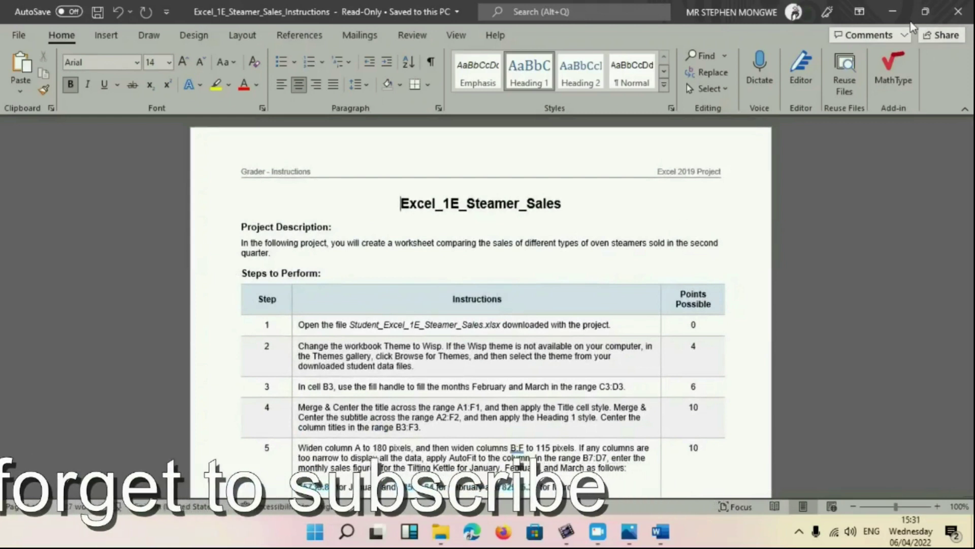
click(896, 12)
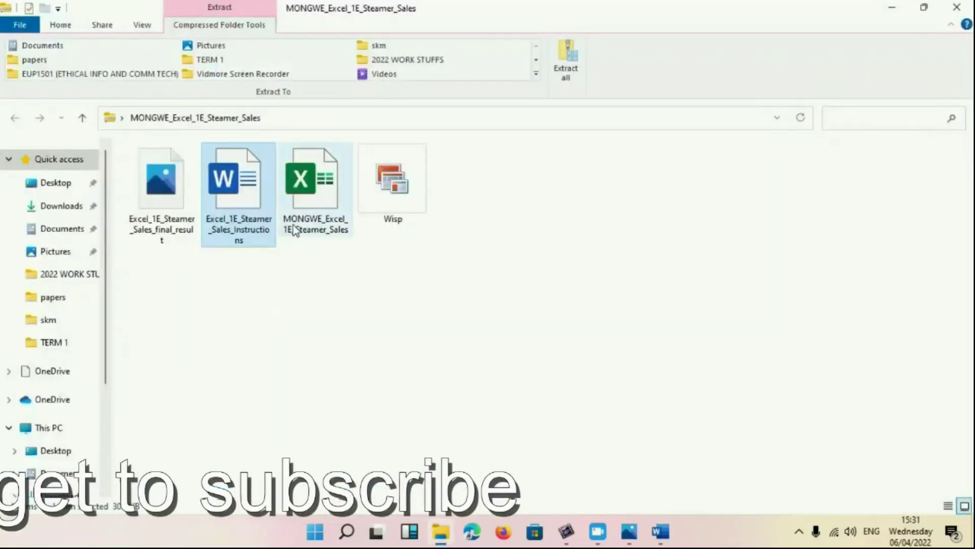
Step: Open the Steamer Sales workbook from the project folder and enable editing
double_click(318, 231)
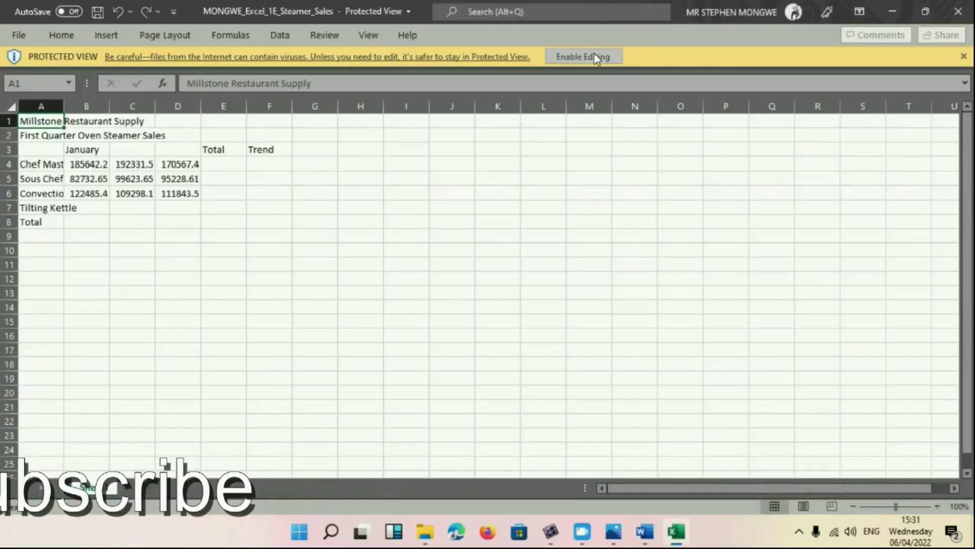
click(597, 57)
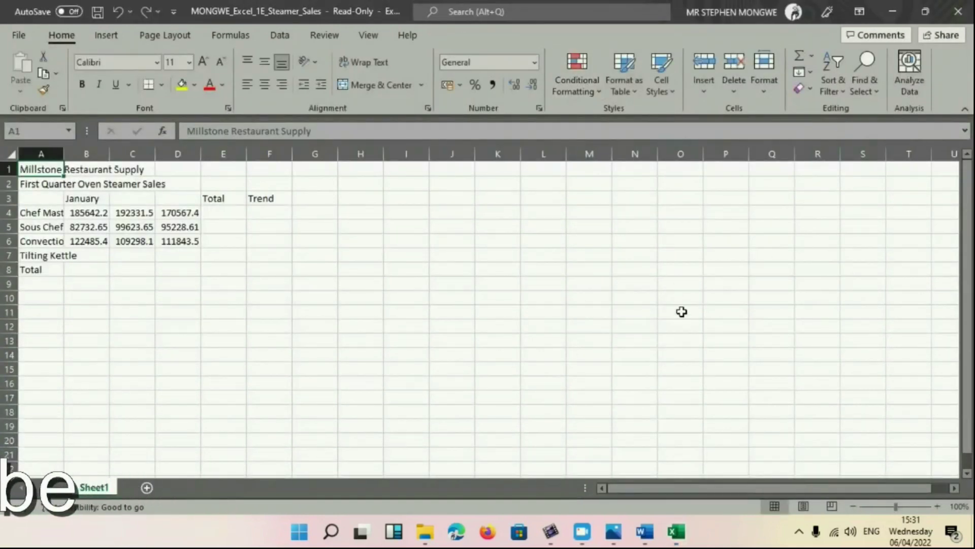
Step: In the Word instructions document, colour the words "Theme to Wisp" in step 2 red
click(651, 530)
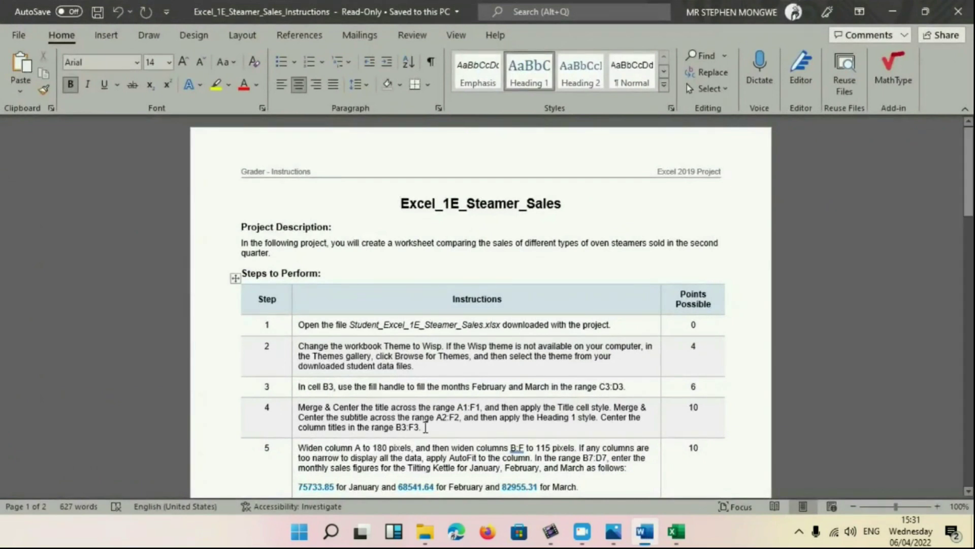
scroll(426, 426, down, 3)
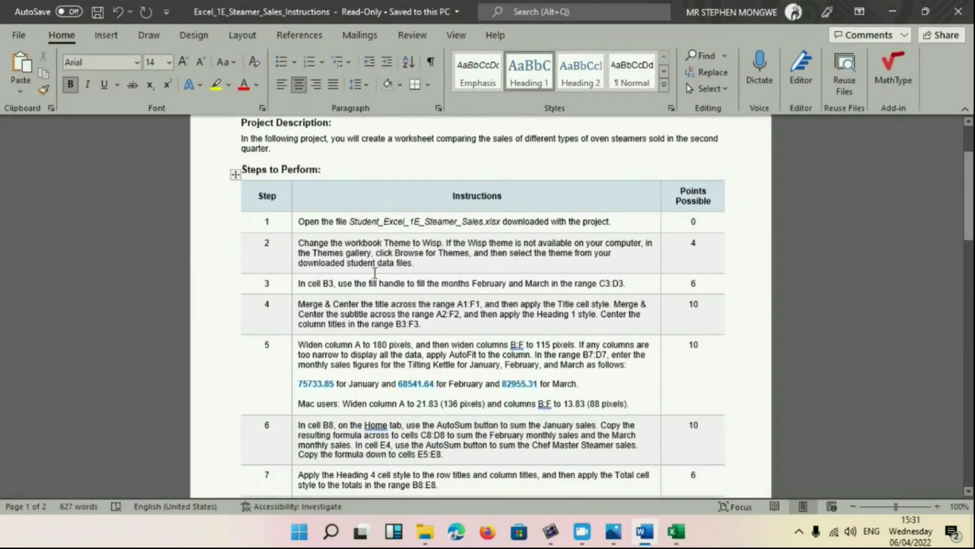
drag(385, 243, 442, 243)
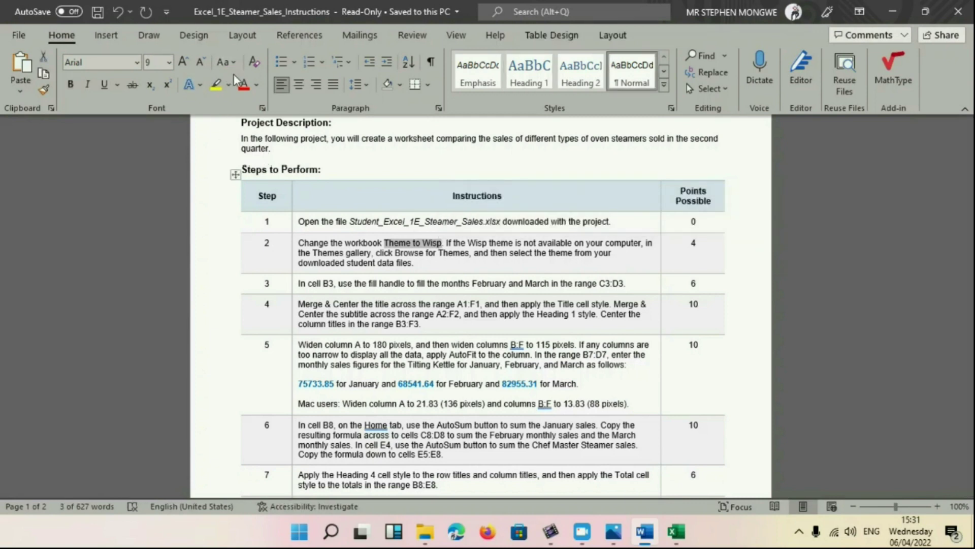
click(243, 84)
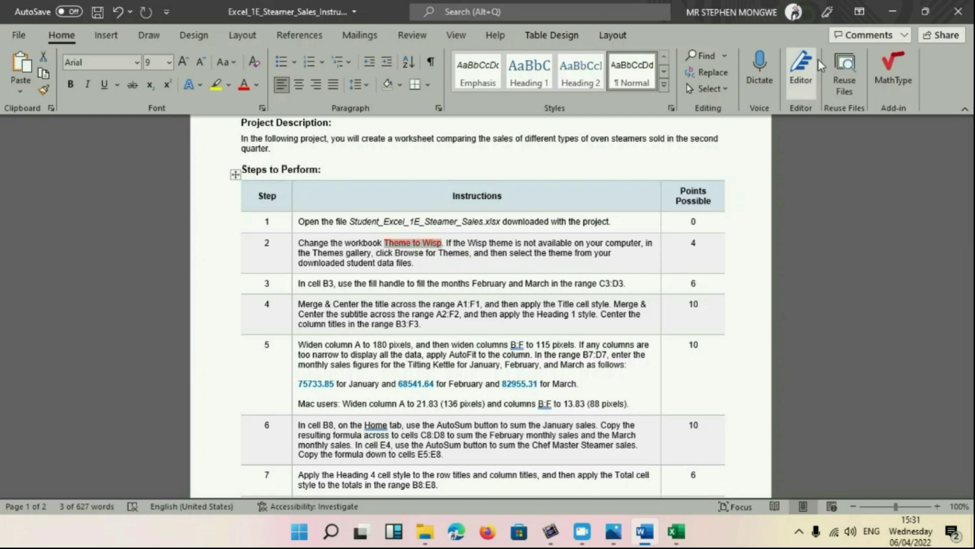
click(886, 16)
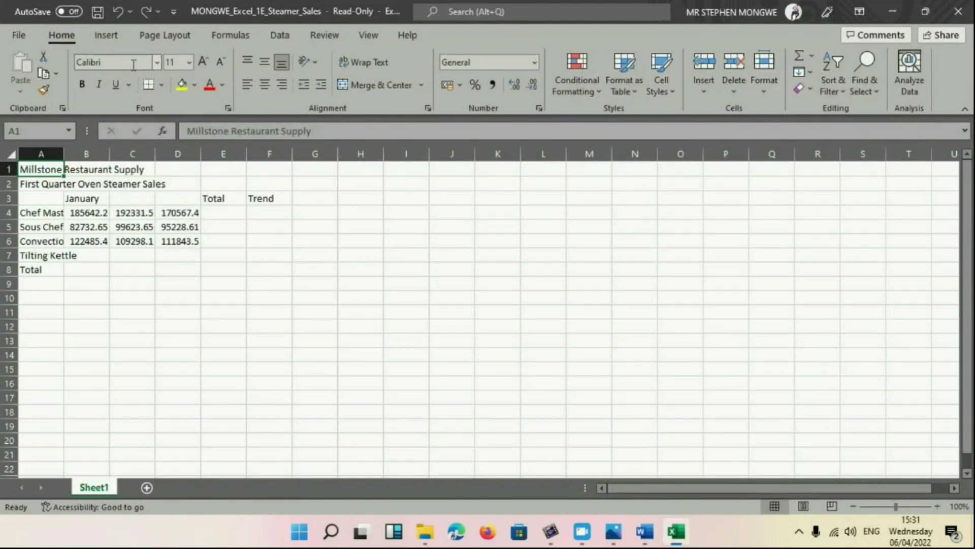
Step: Change the workbook theme to Wisp
click(171, 40)
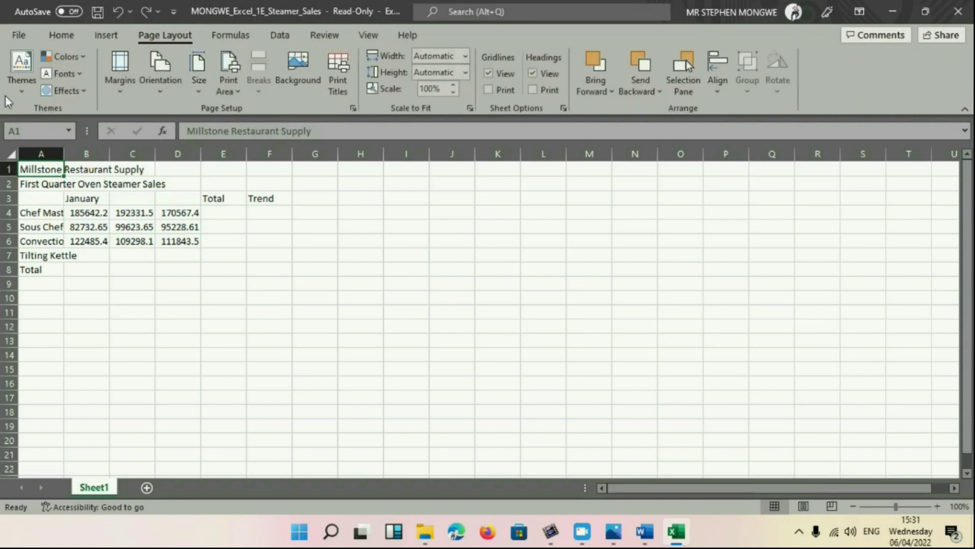
click(22, 85)
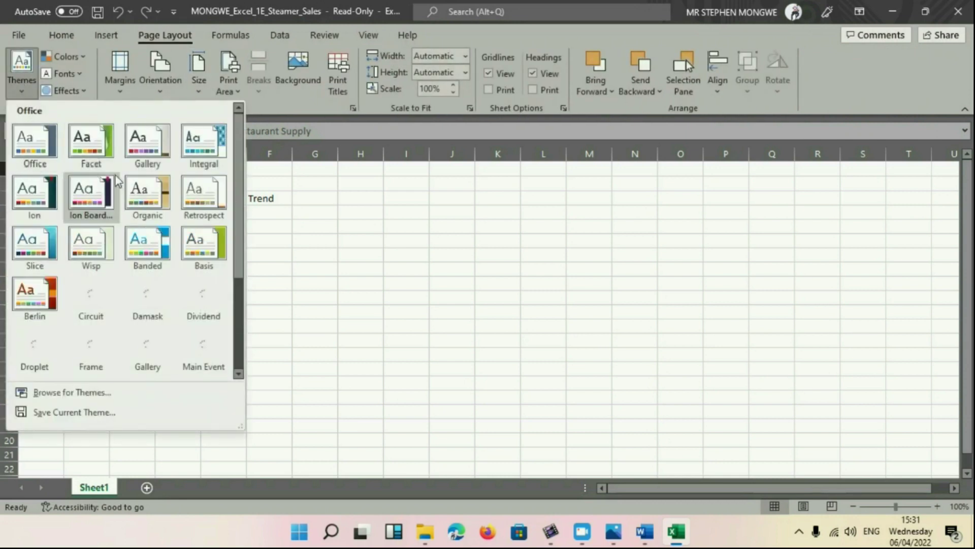
click(89, 261)
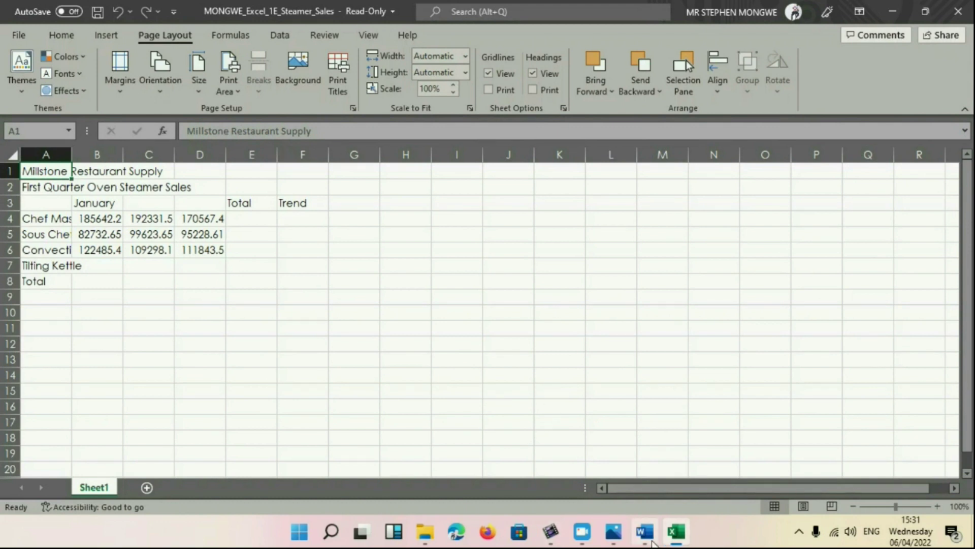
Step: Switch to the Word instructions document and mark the points value of step 2, then return to the workbook
click(641, 542)
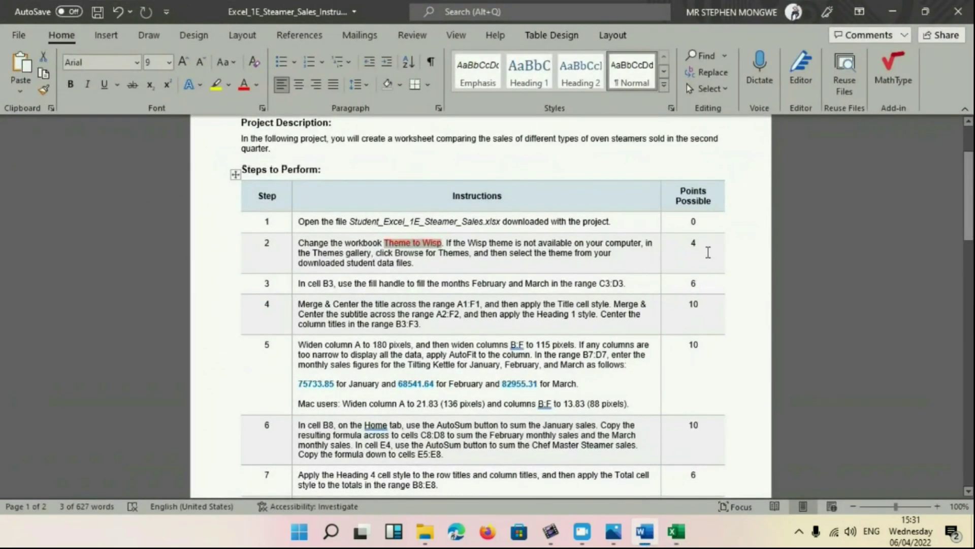
double_click(694, 242)
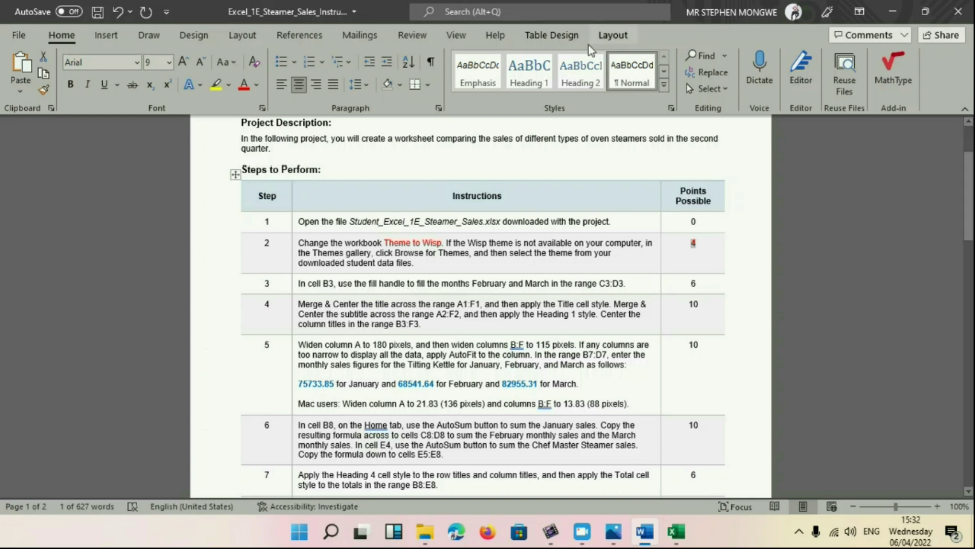
click(895, 11)
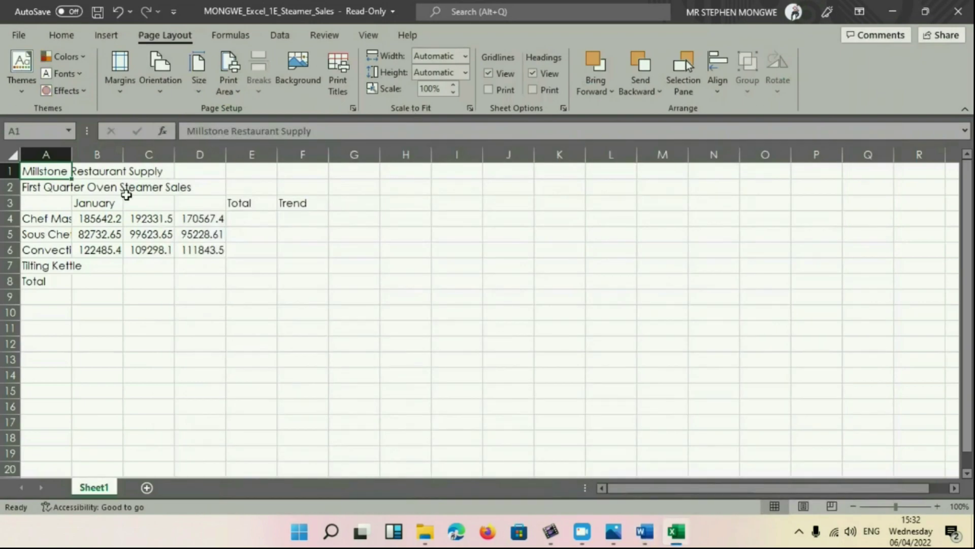
Step: Fill the month series from January in B3 across C3:D3 to enter February and March
click(105, 205)
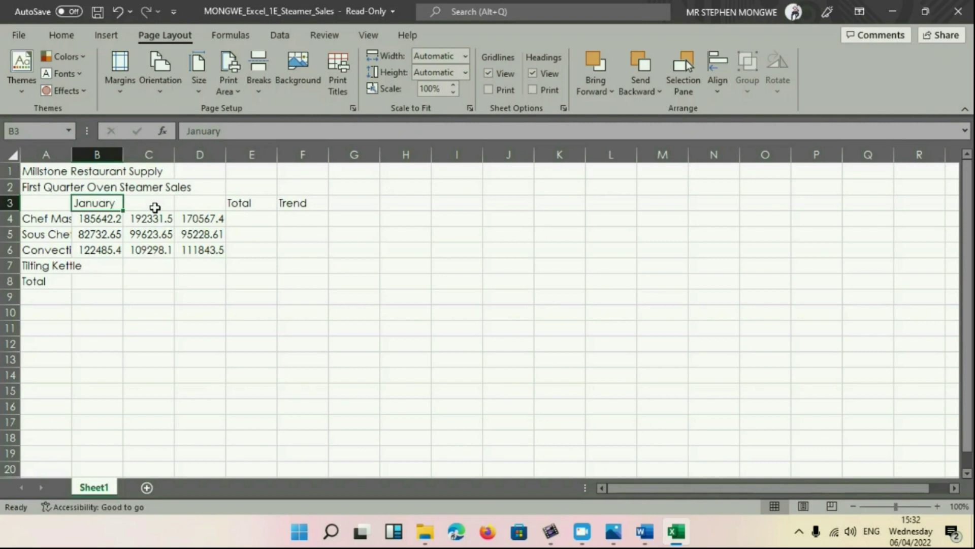
click(155, 207)
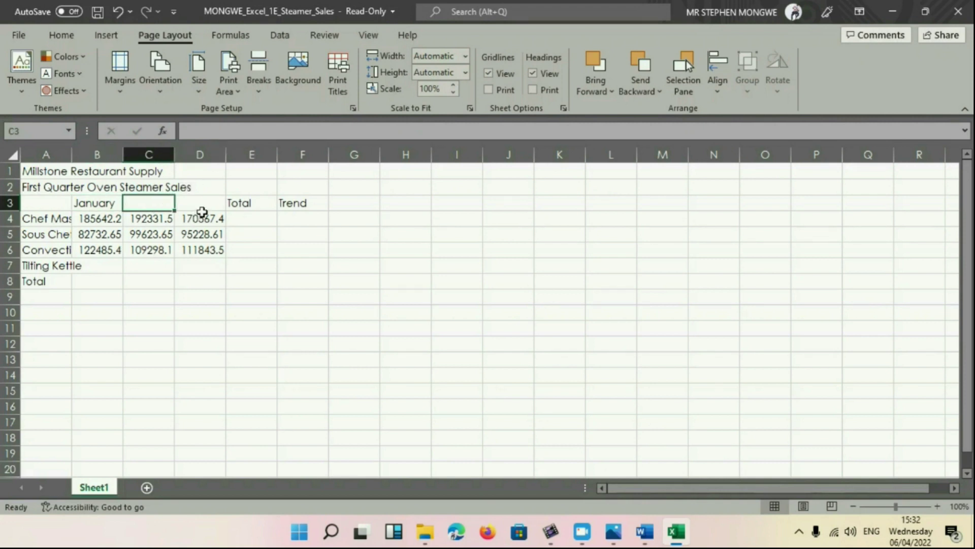
click(202, 213)
click(202, 201)
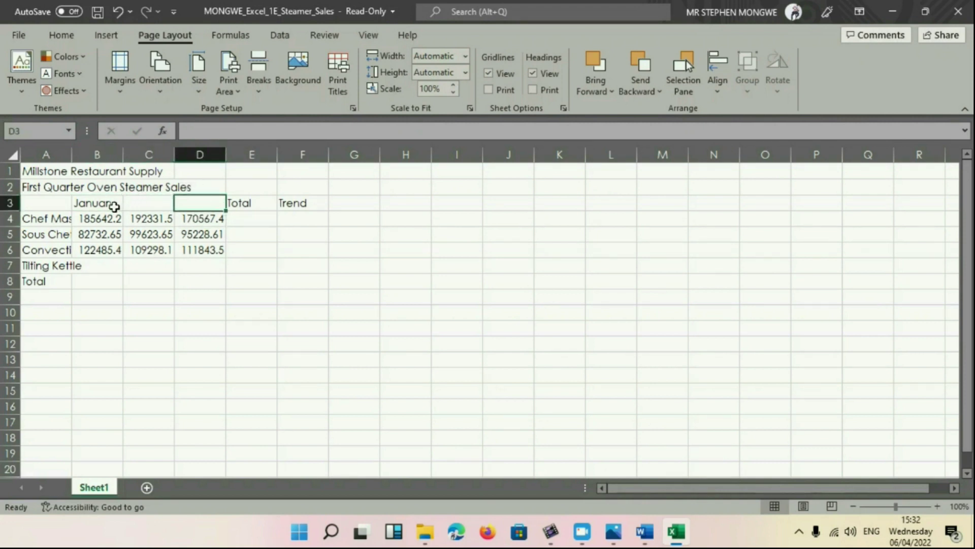
click(145, 204)
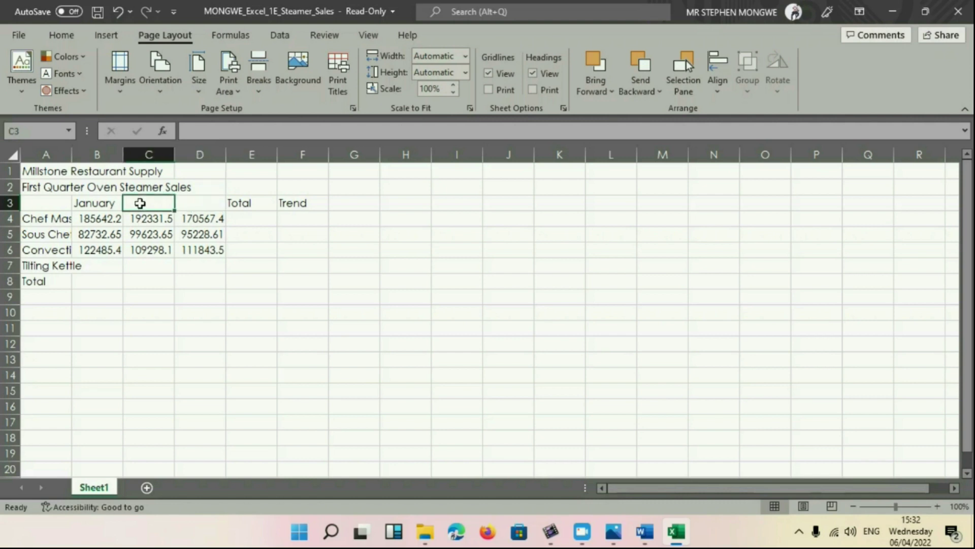
click(192, 205)
click(100, 203)
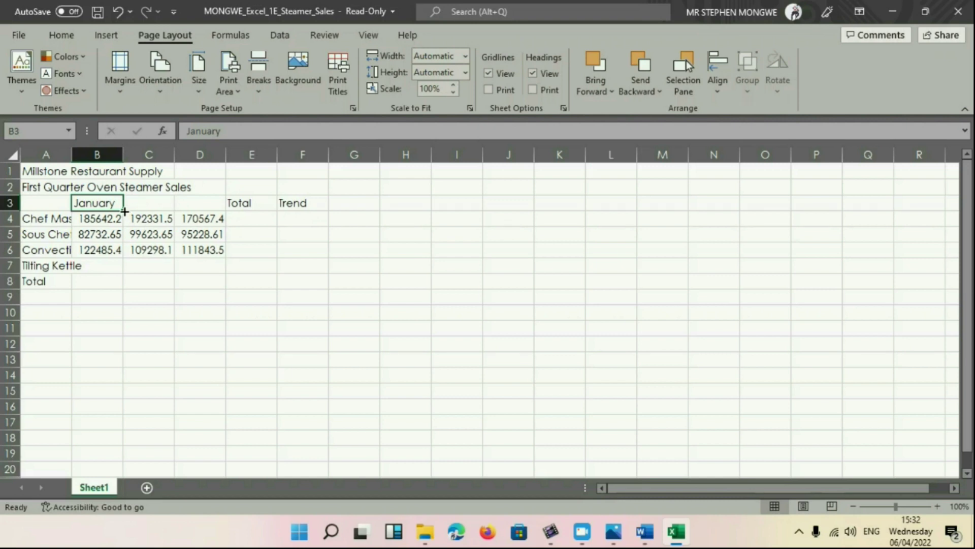
drag(124, 211, 211, 213)
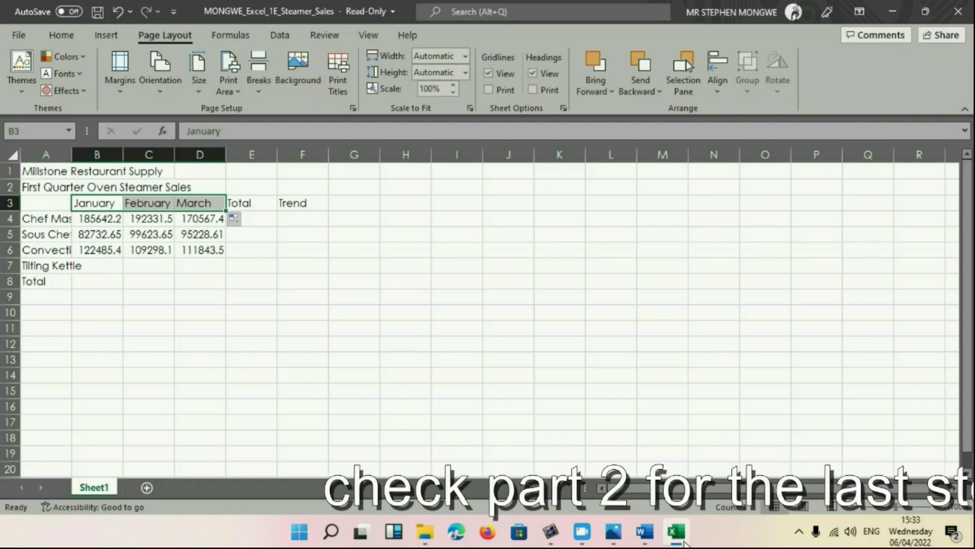
Step: Check step 4 in the Word instructions document and return to the Excel workbook
click(655, 535)
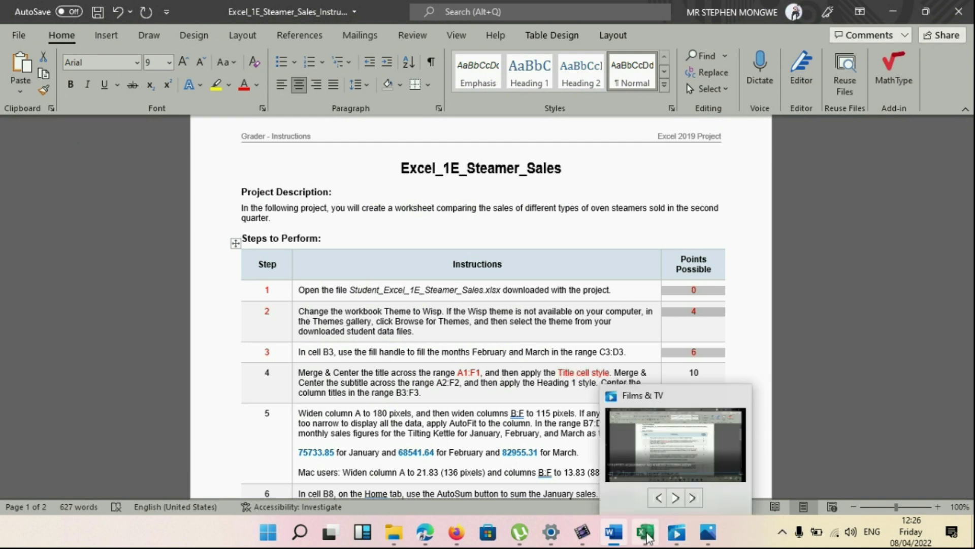
mouse_move(645, 533)
click(651, 503)
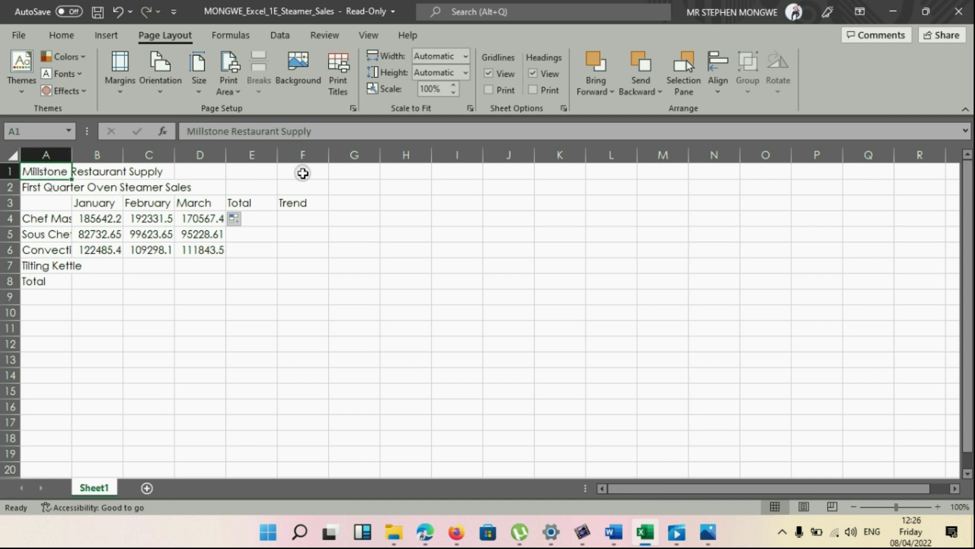
Step: Merge and center the title "Millstone Restaurant Supply" across the range A1:F1
click(303, 172)
click(55, 171)
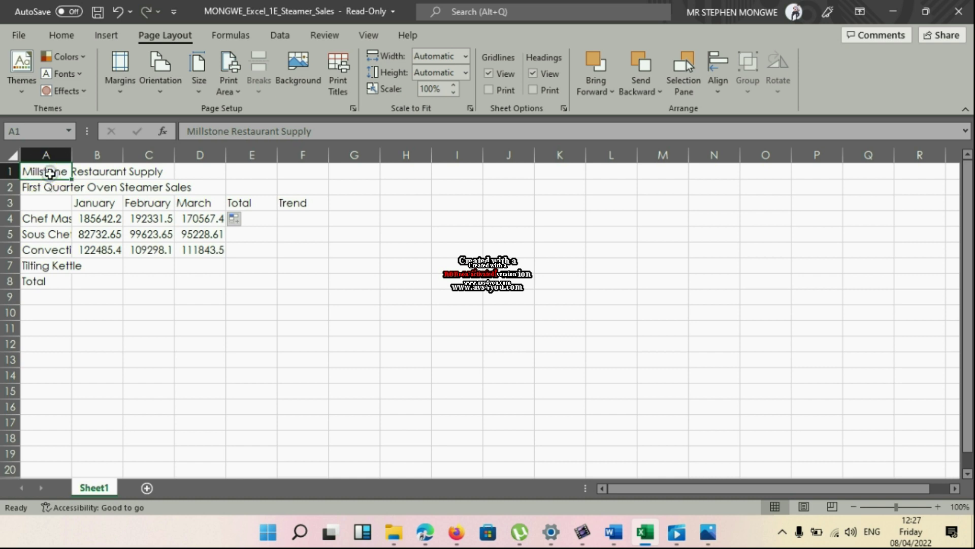
drag(50, 173, 296, 172)
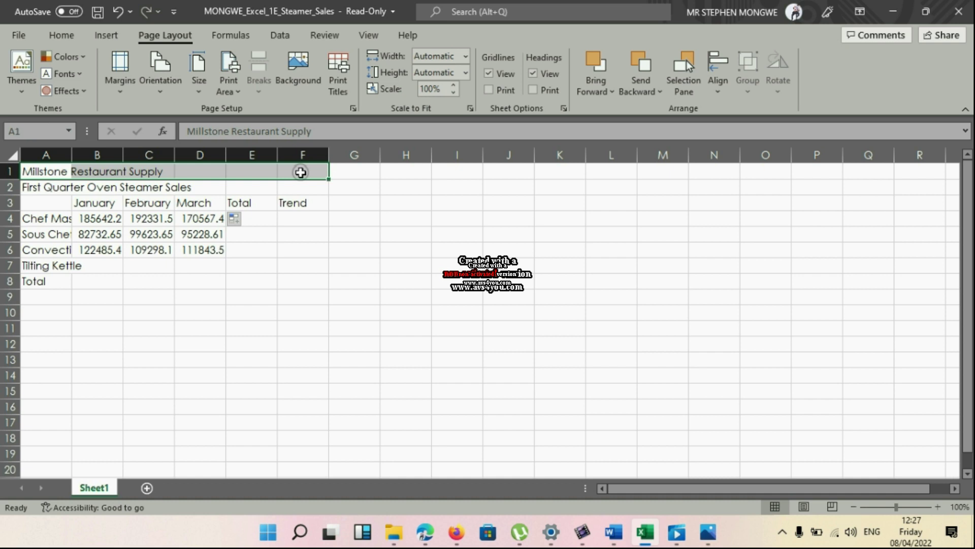
click(63, 36)
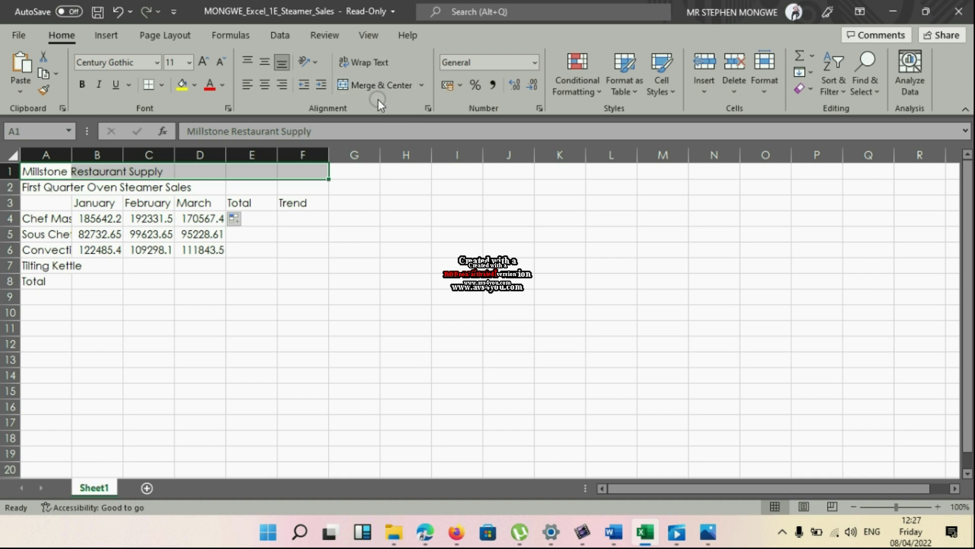
click(382, 84)
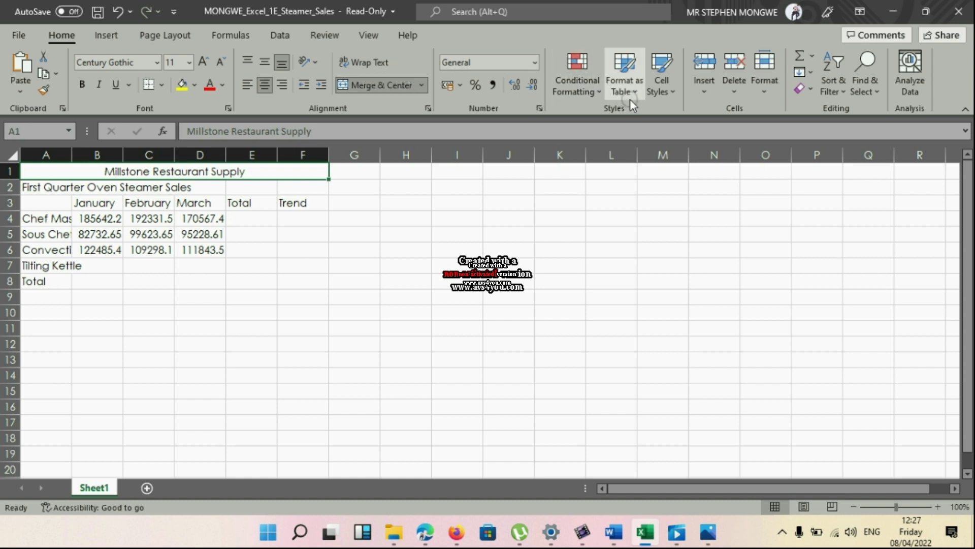
Step: Apply the Title cell style to the merged title in A1:F1
click(676, 95)
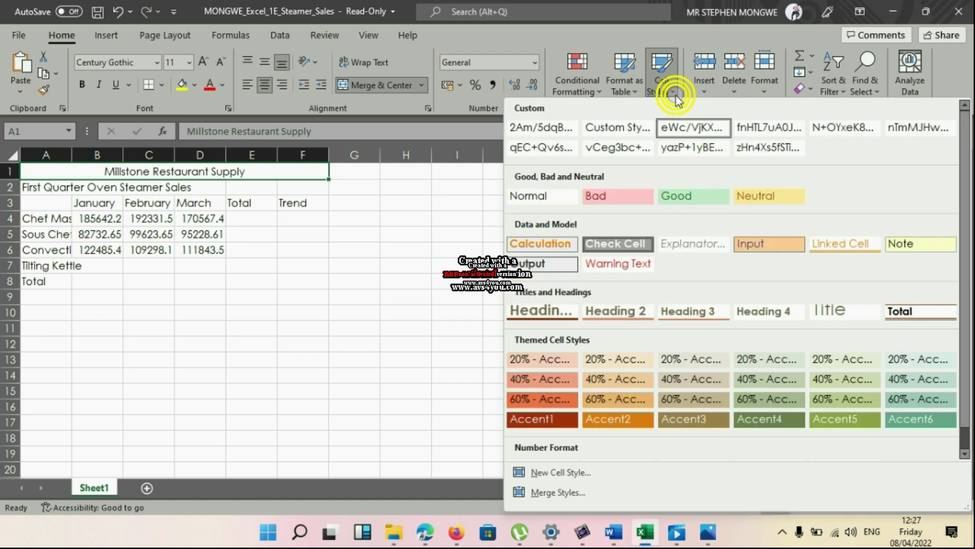
click(828, 312)
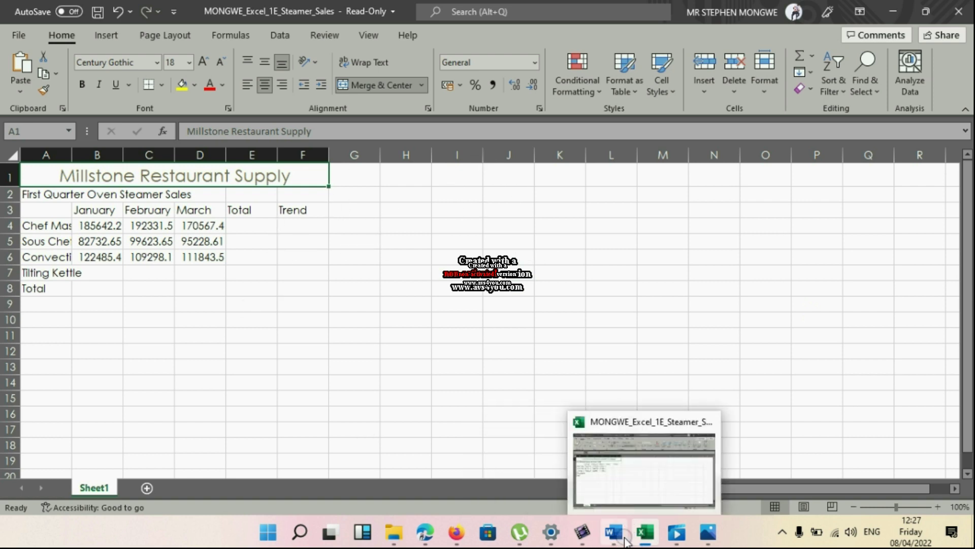
Step: Switch to the Word instructions document, check the rest of step 4, and return to the Excel workbook
mouse_move(642, 541)
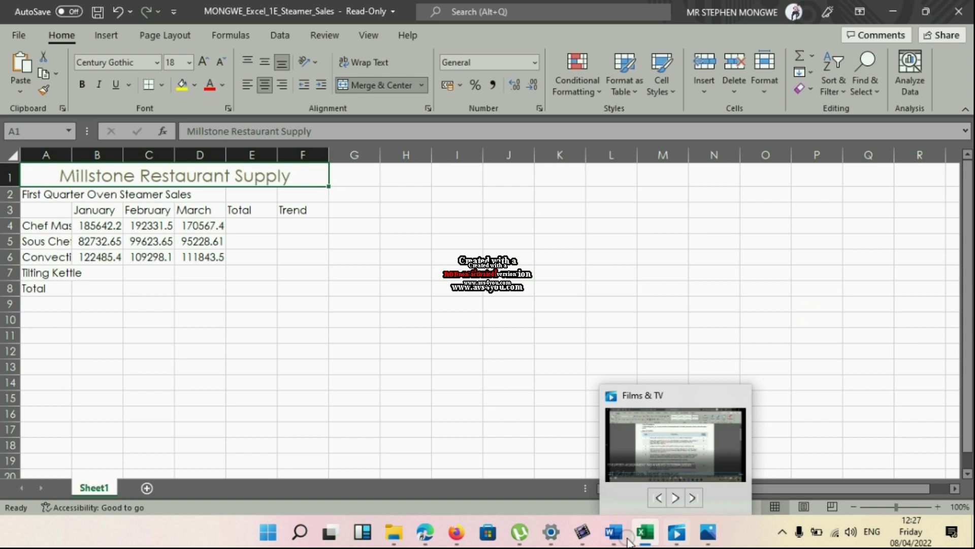
click(617, 493)
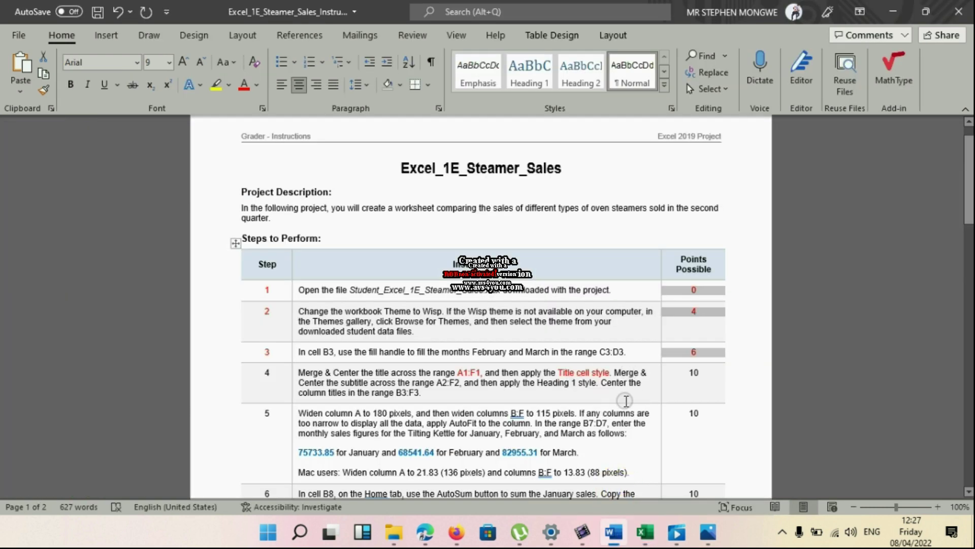
scroll(616, 285, down, 3)
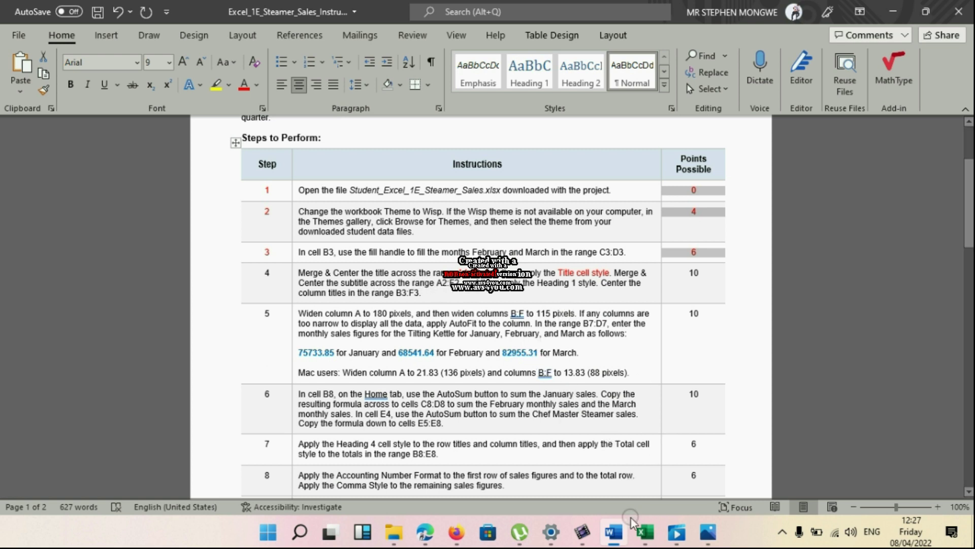
mouse_move(646, 540)
click(657, 481)
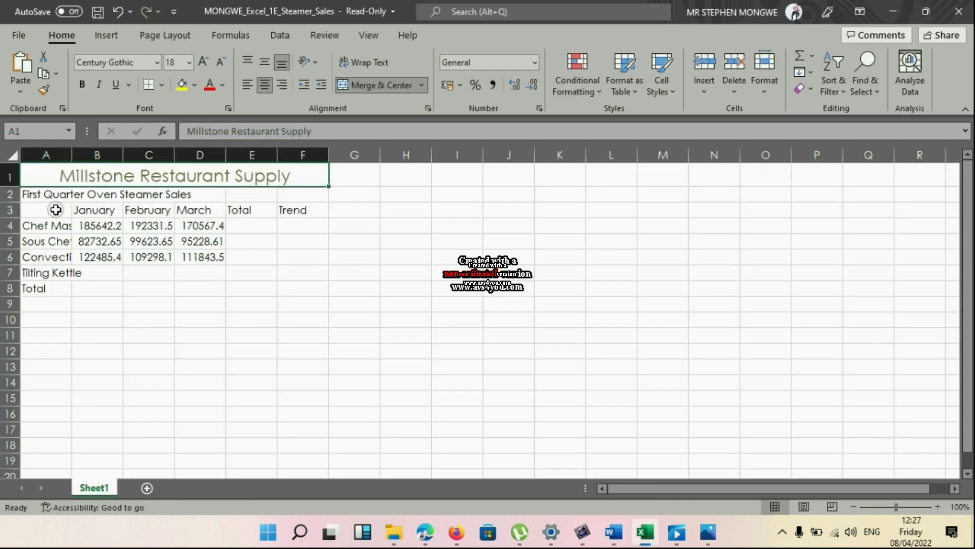
Step: Merge and center the subtitle "First Quarter Oven Steamer Sales" across the range A2:F2
click(86, 213)
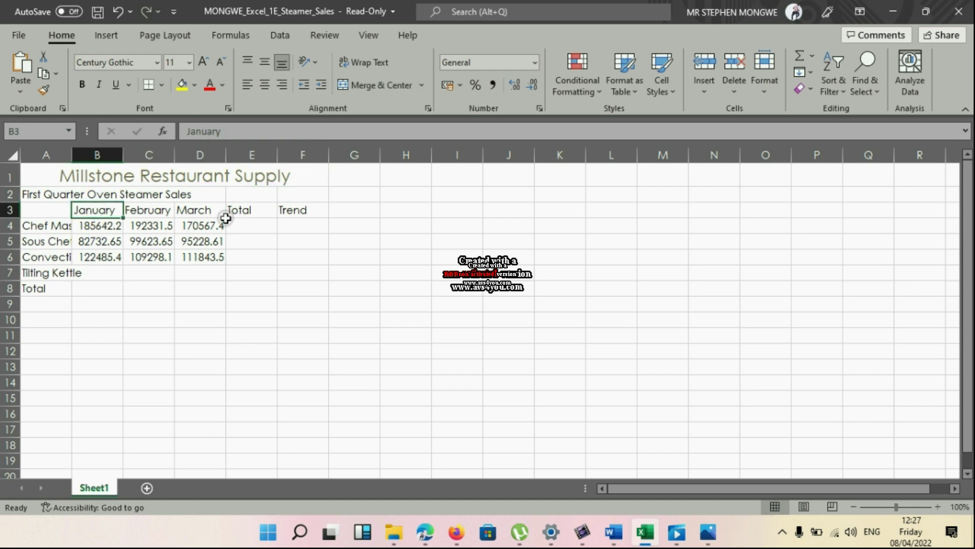
click(39, 194)
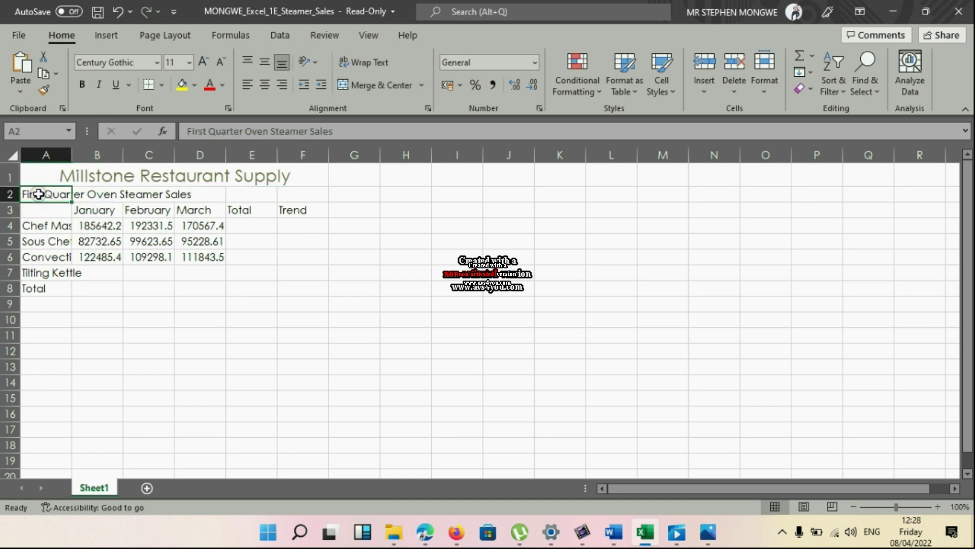
click(303, 196)
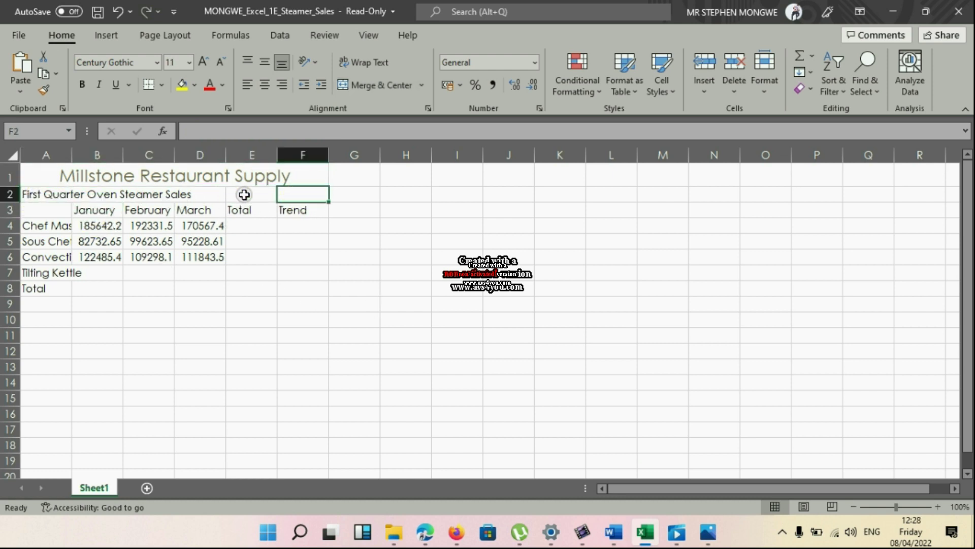
click(54, 196)
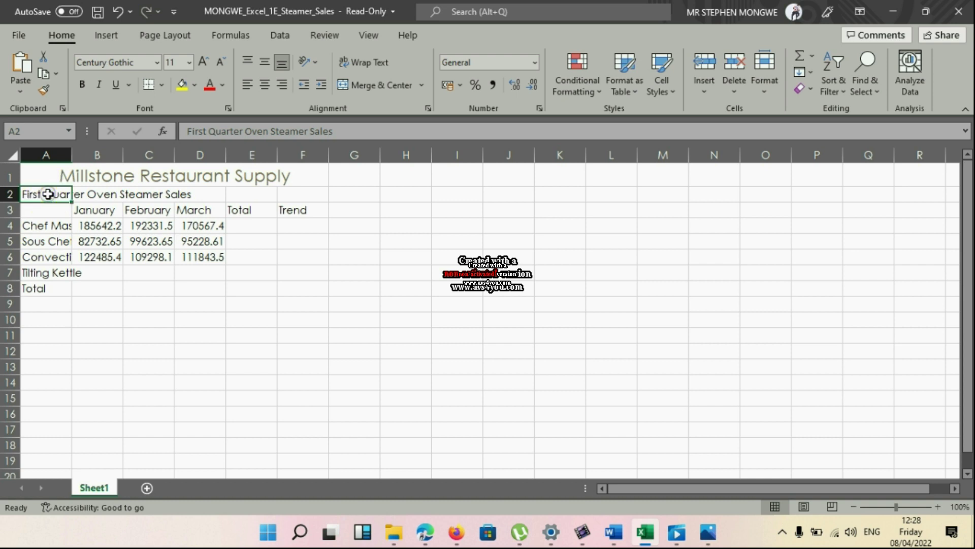
drag(48, 194, 300, 198)
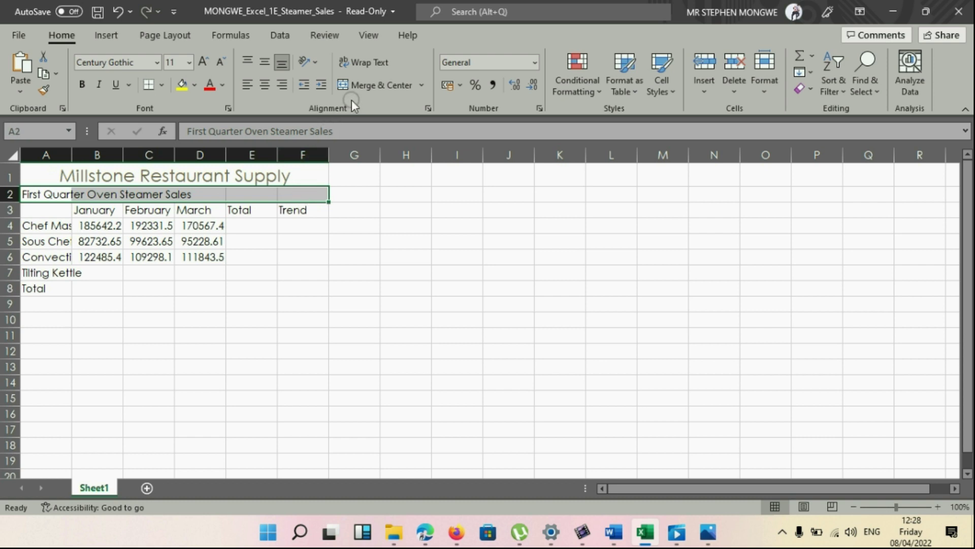
click(369, 87)
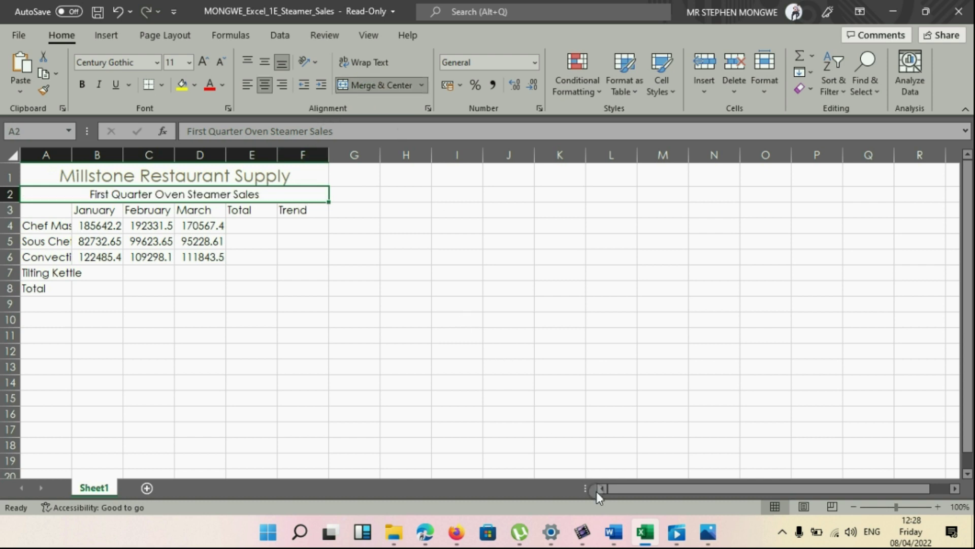
Step: Switch to the Word instructions document and color the words "Heading 1 style" in step 4 red
mouse_move(614, 532)
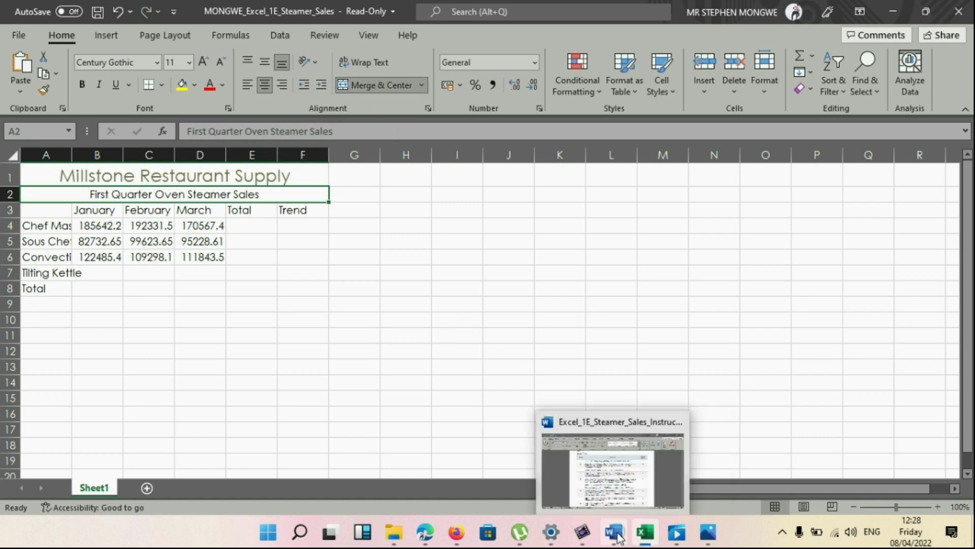
click(626, 504)
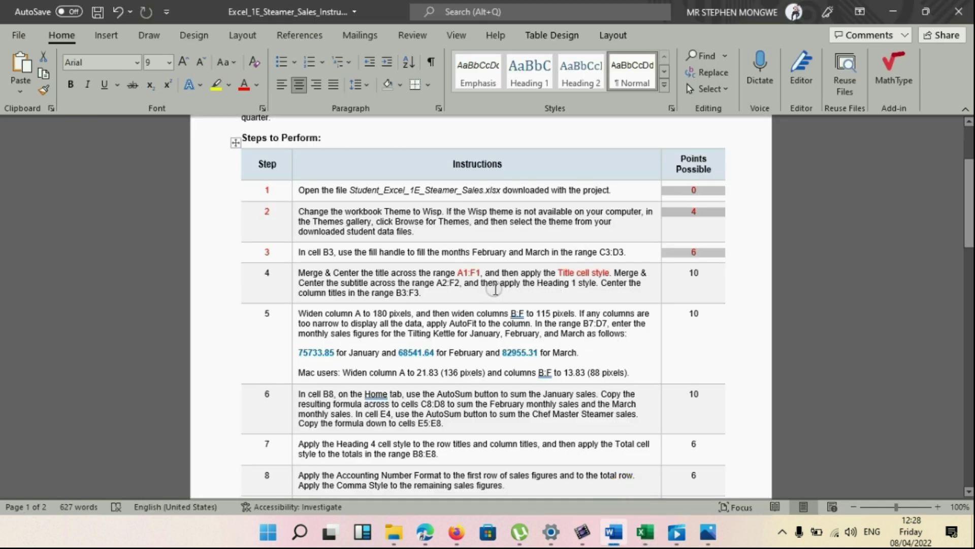
drag(533, 284, 596, 283)
click(592, 286)
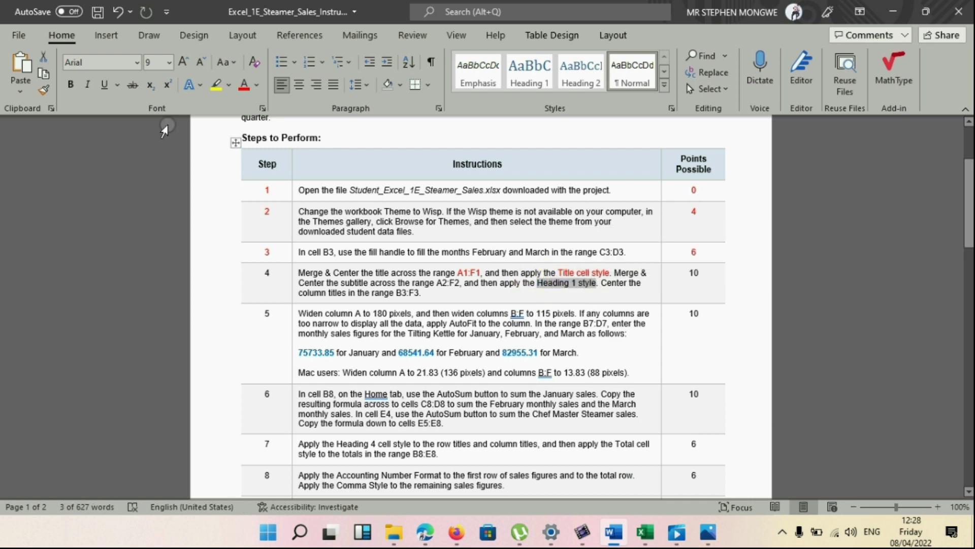
click(244, 84)
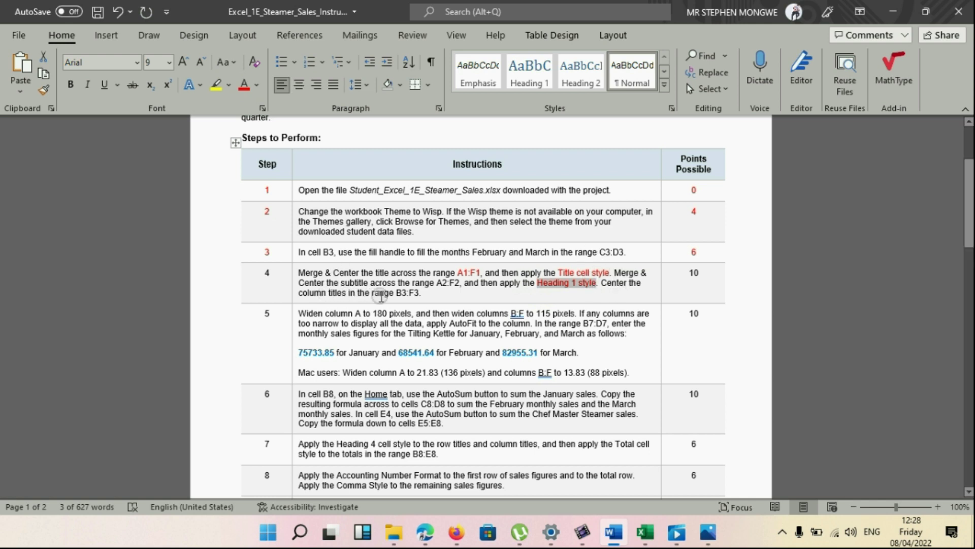
Step: Color the sentence "Center the column titles in the range B3:F3." in step 4 red
drag(395, 296, 419, 295)
click(420, 296)
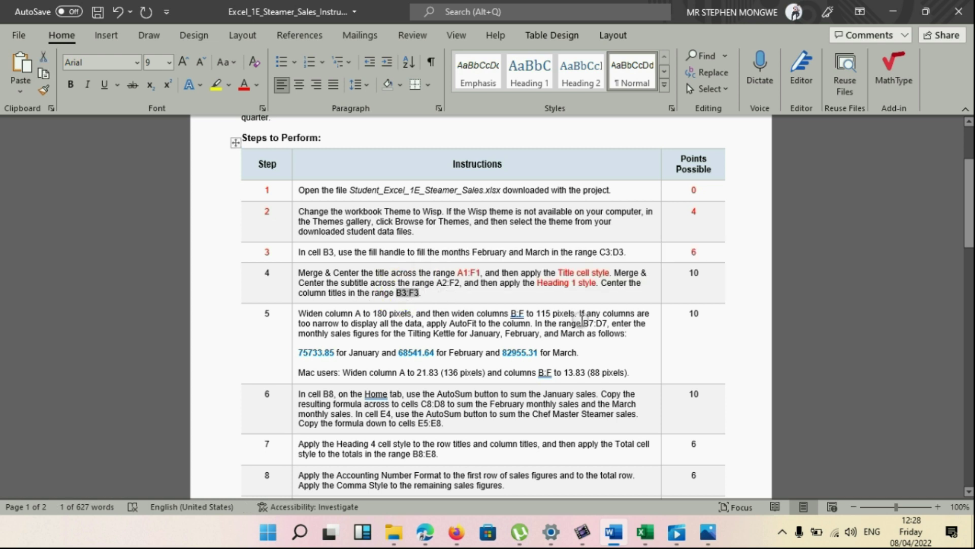
drag(602, 283, 490, 314)
click(511, 284)
drag(604, 285, 627, 299)
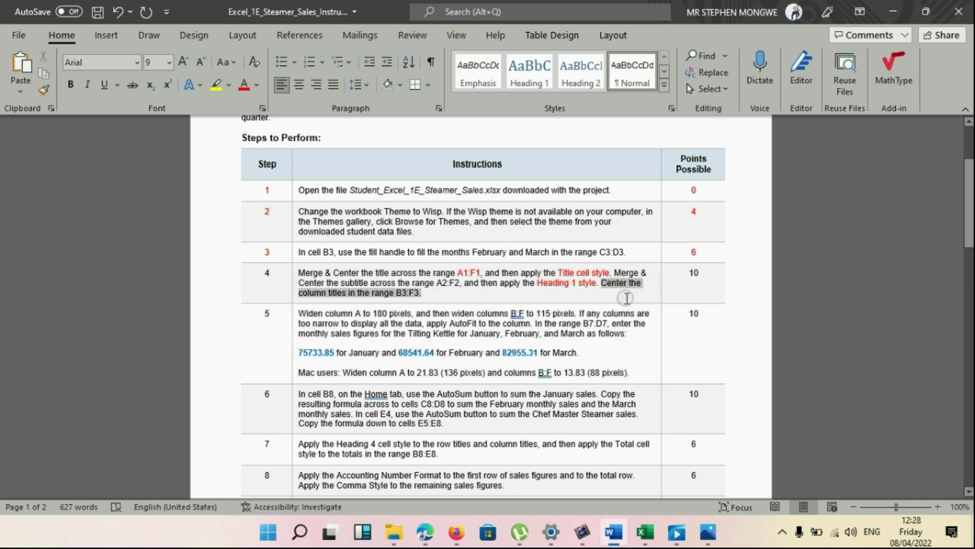
click(243, 89)
Step: Return to the Excel workbook and apply the Heading 1 cell style to the merged subtitle in A2:F2
mouse_move(656, 536)
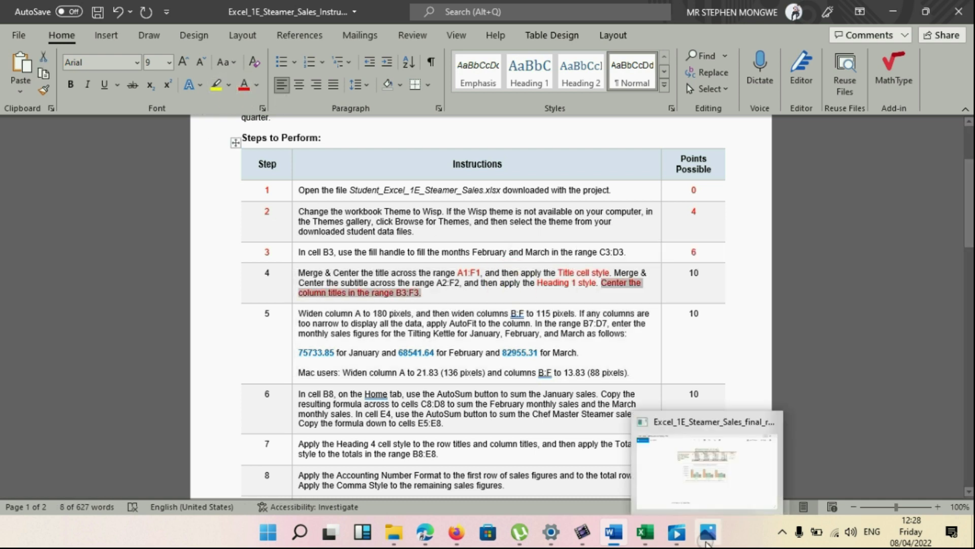
click(649, 538)
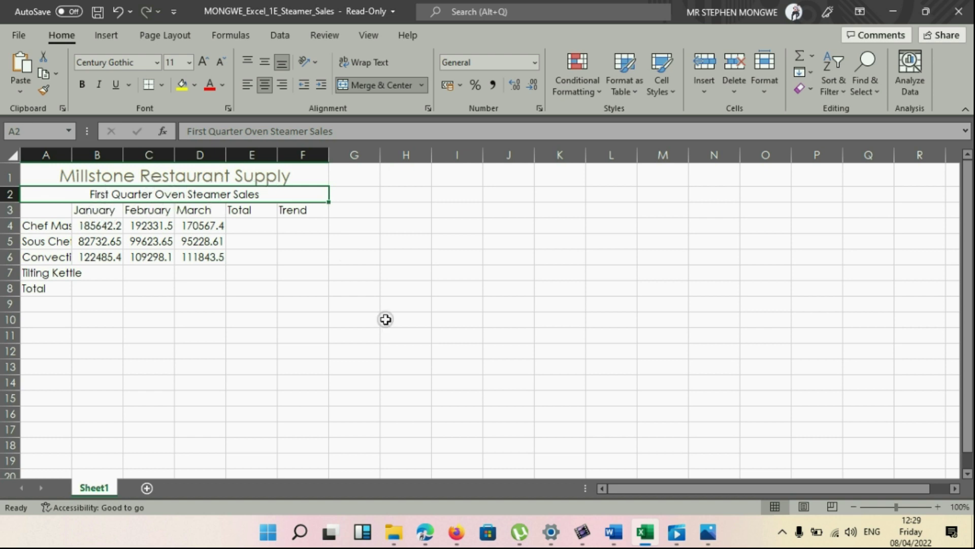
click(618, 530)
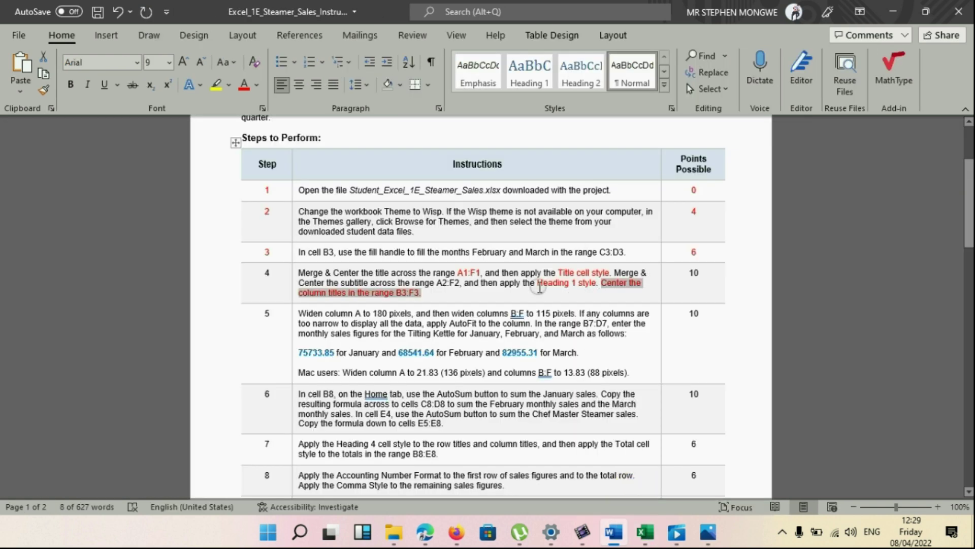
mouse_move(615, 532)
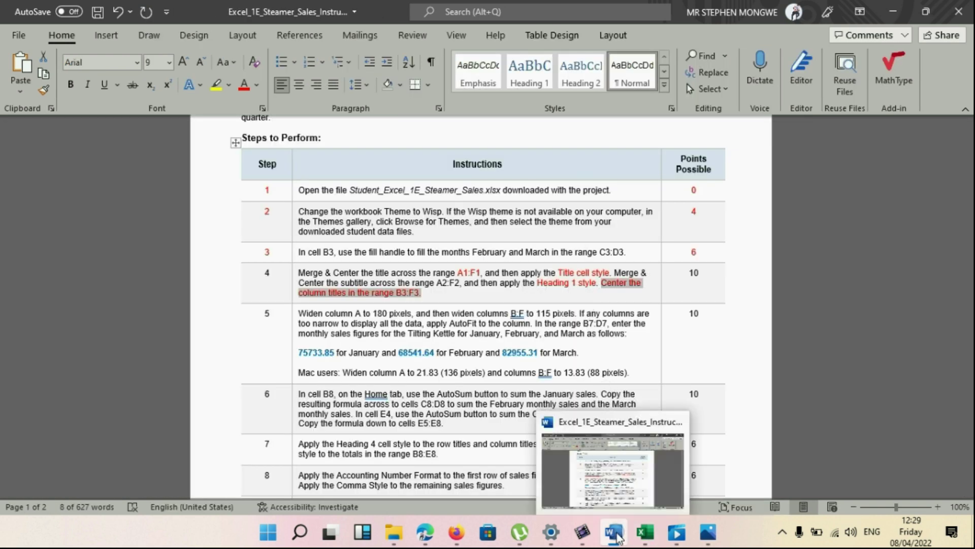
click(622, 490)
drag(621, 490, 629, 503)
click(644, 532)
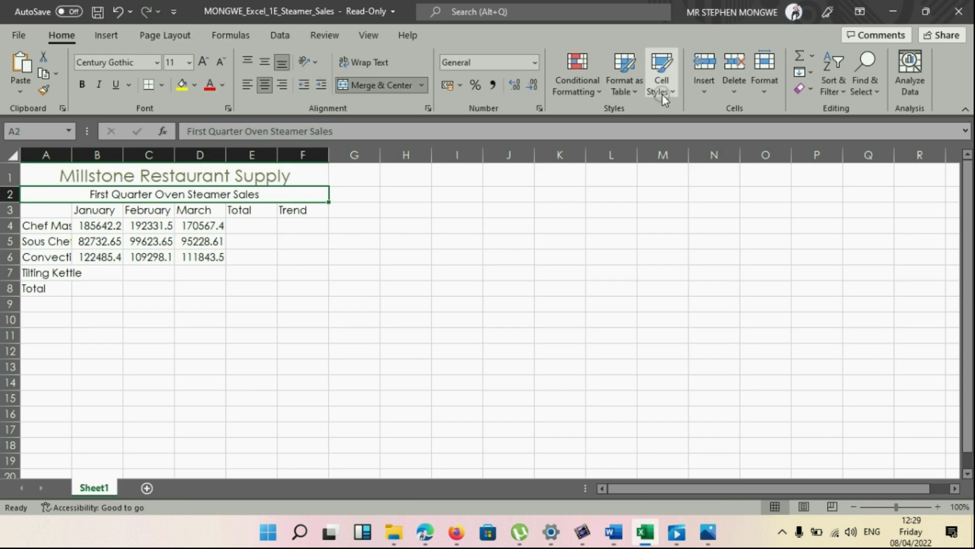
click(677, 90)
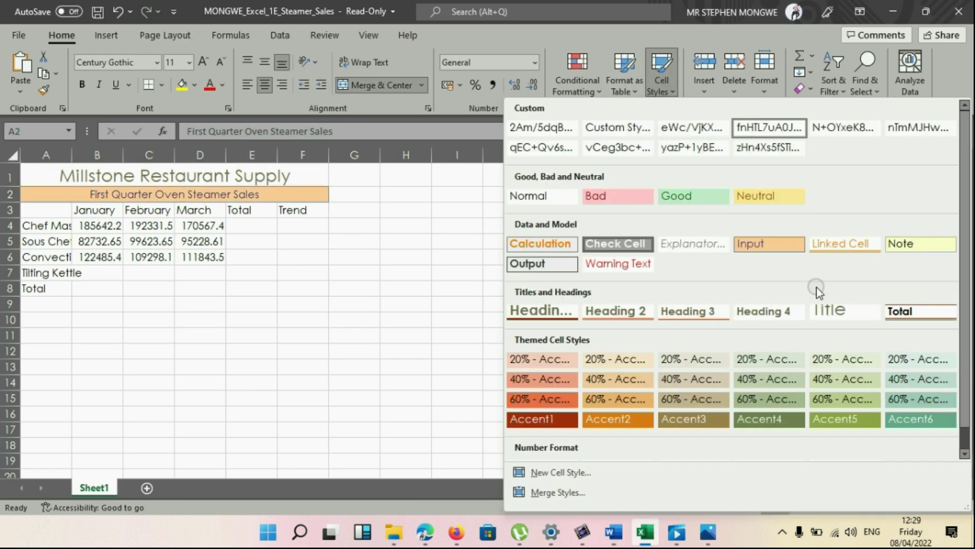
click(569, 311)
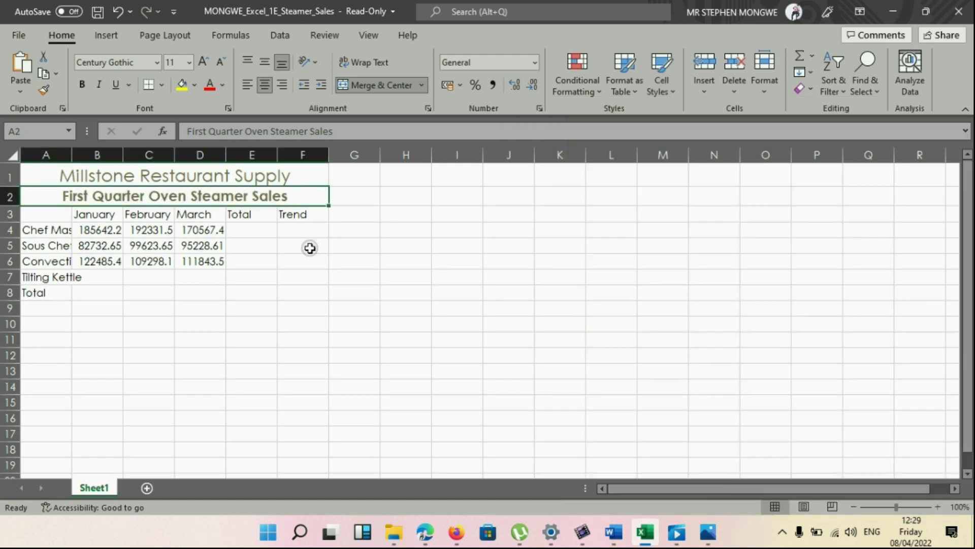
click(103, 218)
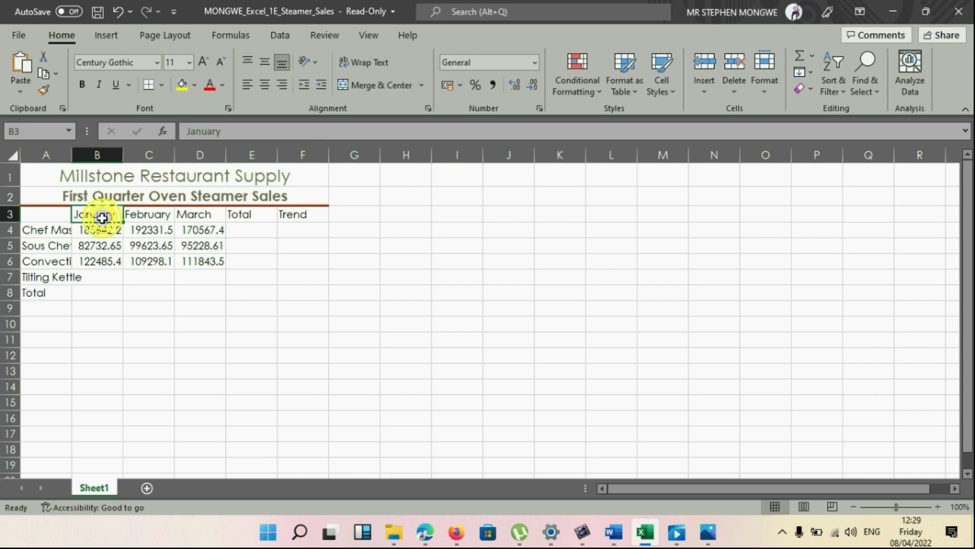
click(194, 215)
click(103, 214)
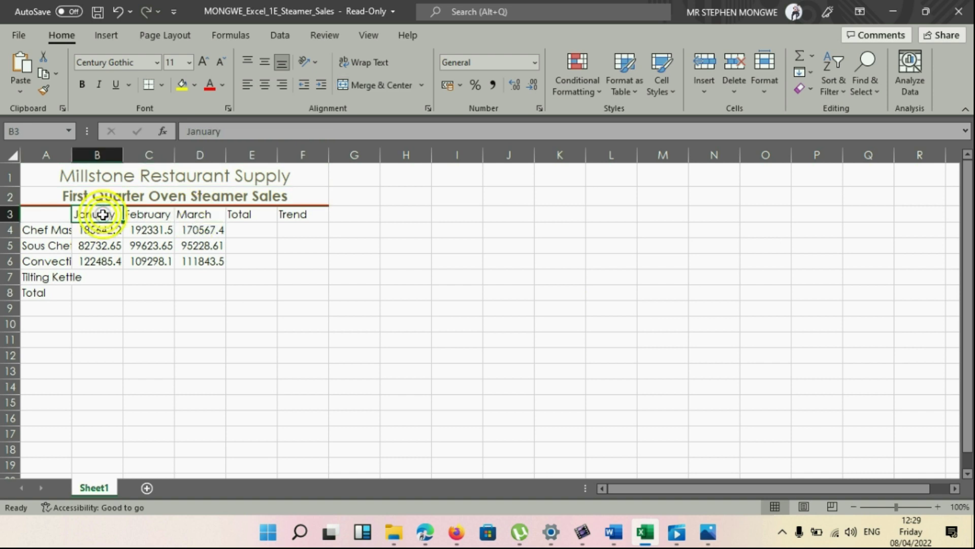
click(110, 214)
drag(110, 214, 338, 222)
click(474, 355)
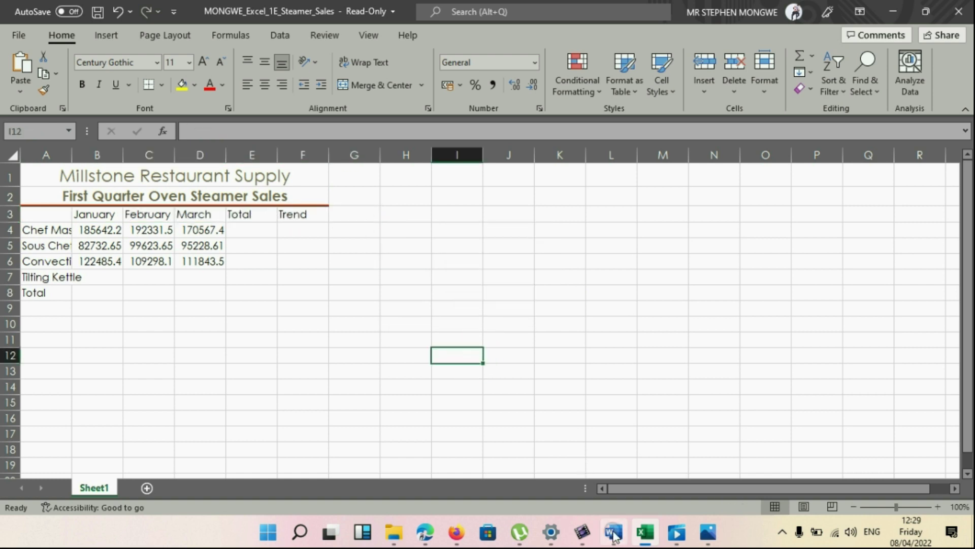
Step: Check the column title instruction of step 4 in the Word document and return to the Excel workbook
mouse_move(629, 533)
click(612, 475)
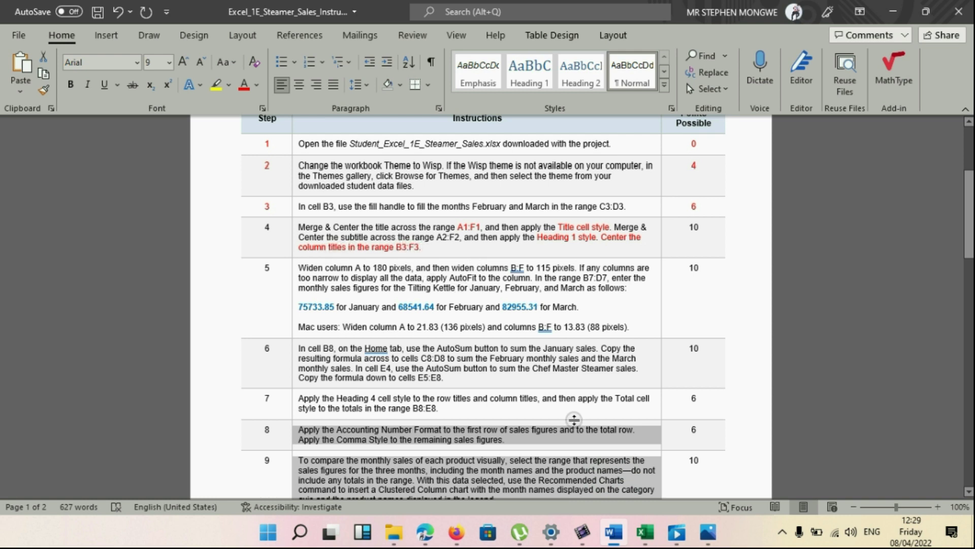
click(646, 536)
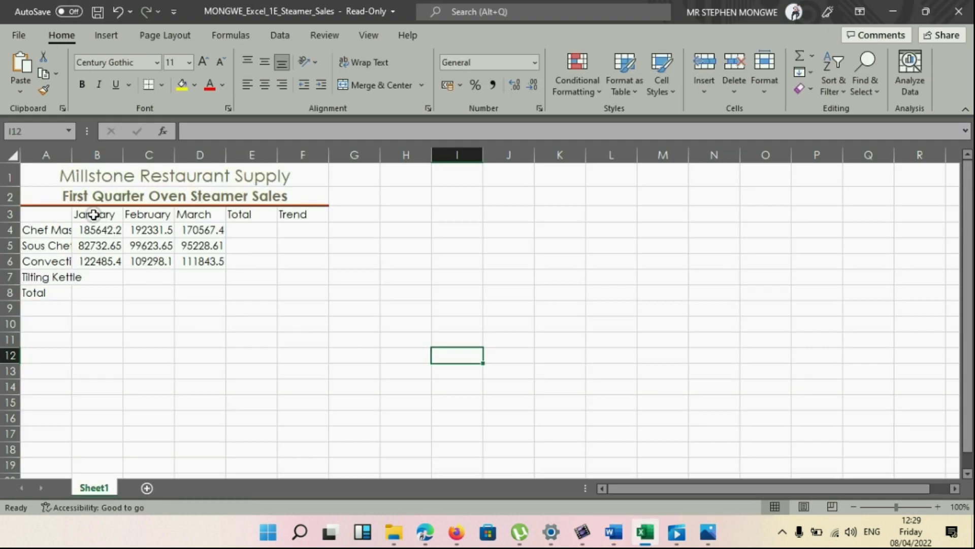
Step: Center the column titles in the range B3:F3 horizontally
click(94, 214)
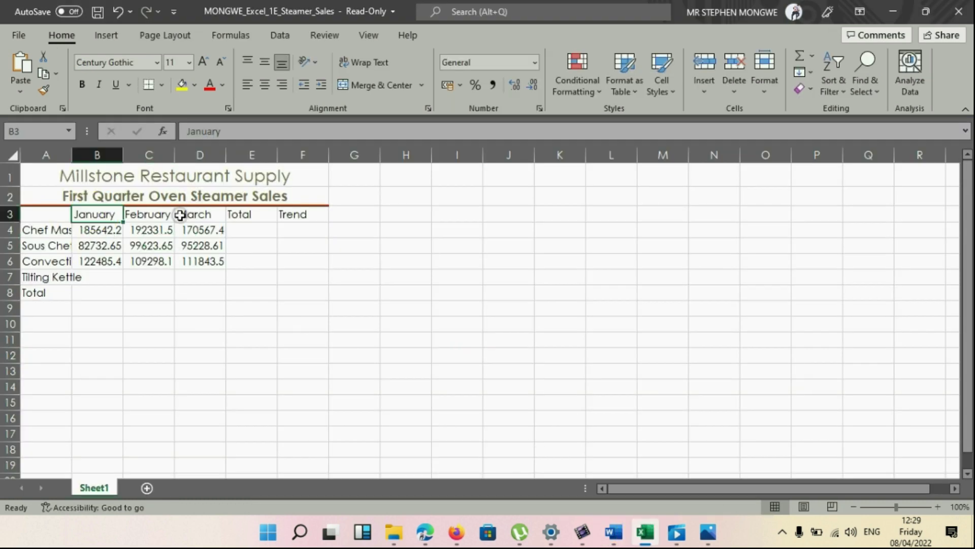
click(284, 215)
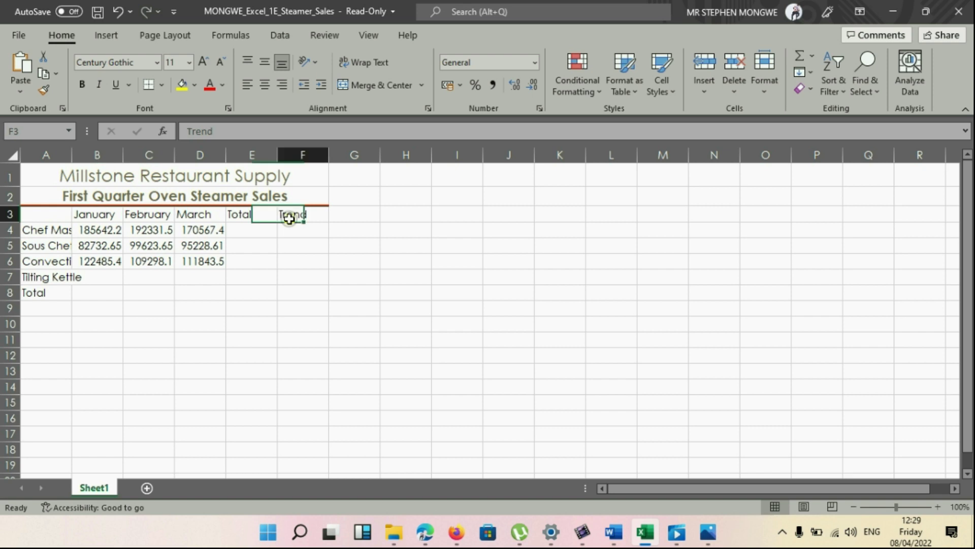
click(102, 215)
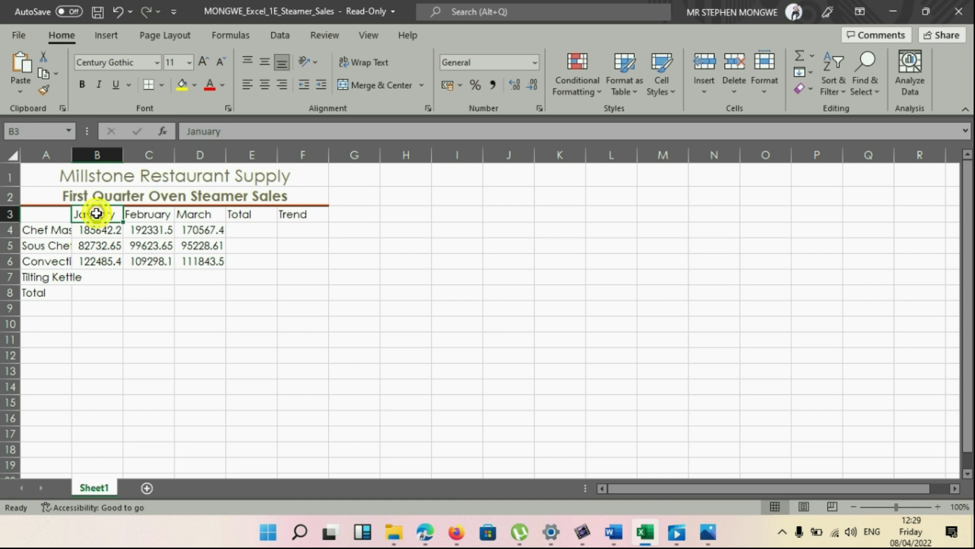
drag(96, 214, 309, 212)
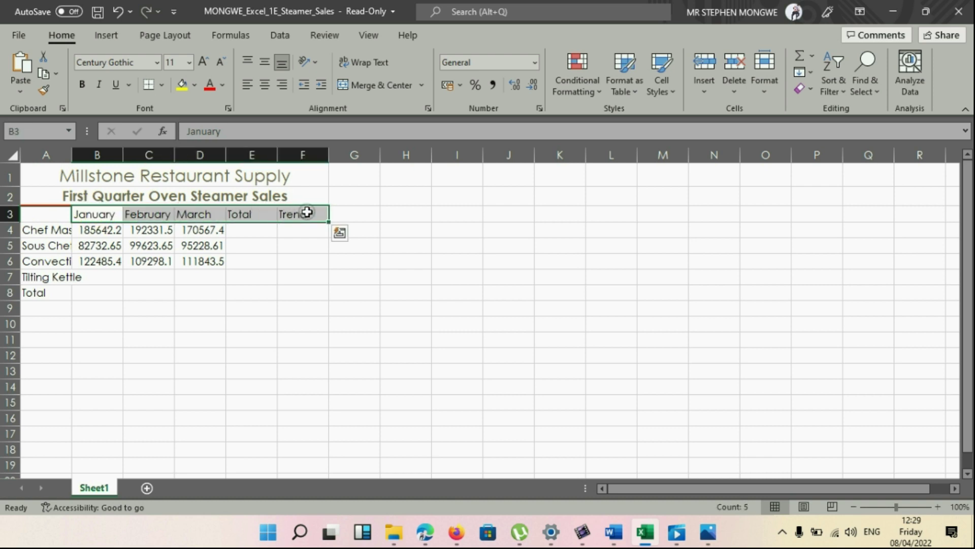
click(265, 86)
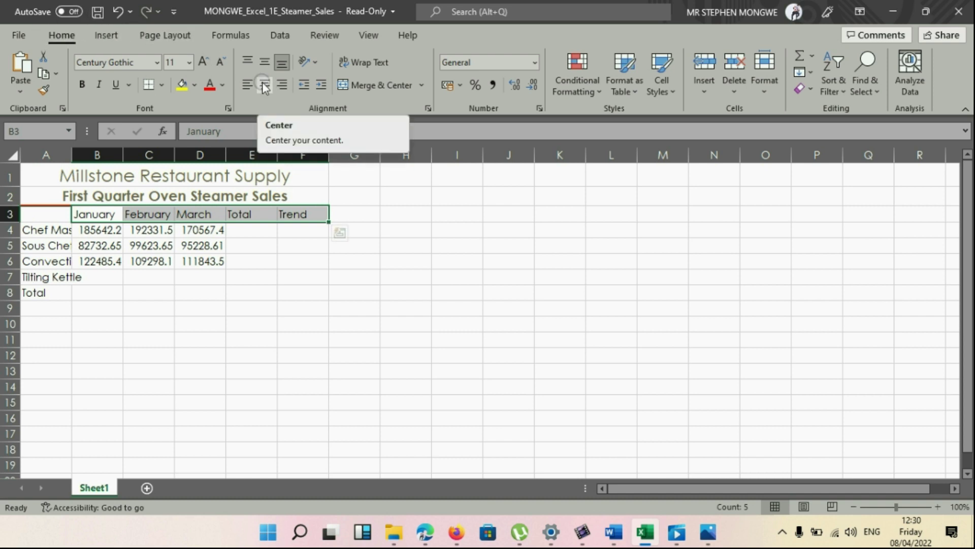
Step: Apply center alignment to the January through Trend column titles in row 3
click(265, 85)
click(405, 327)
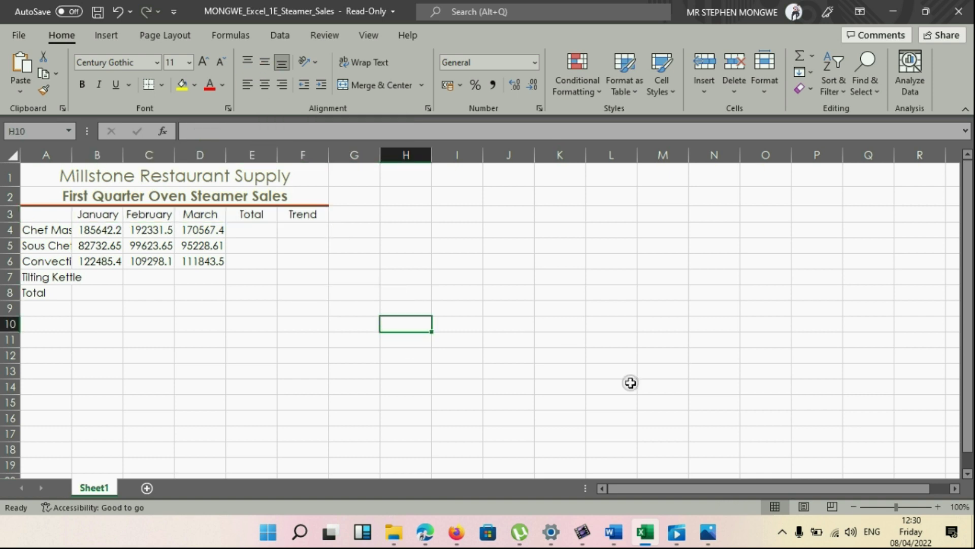
Step: Switch to the Word instructions and color the step number 4 and its points value red
mouse_move(615, 533)
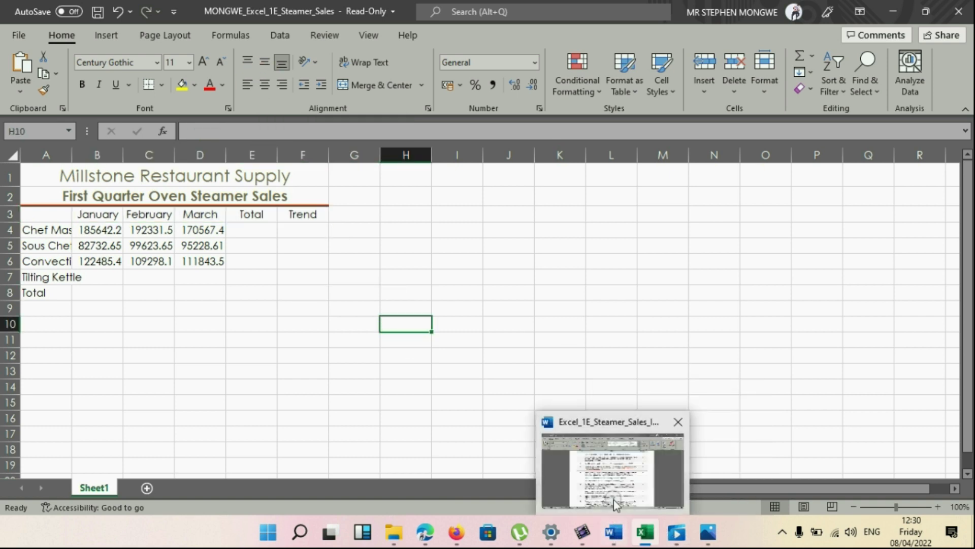
click(616, 503)
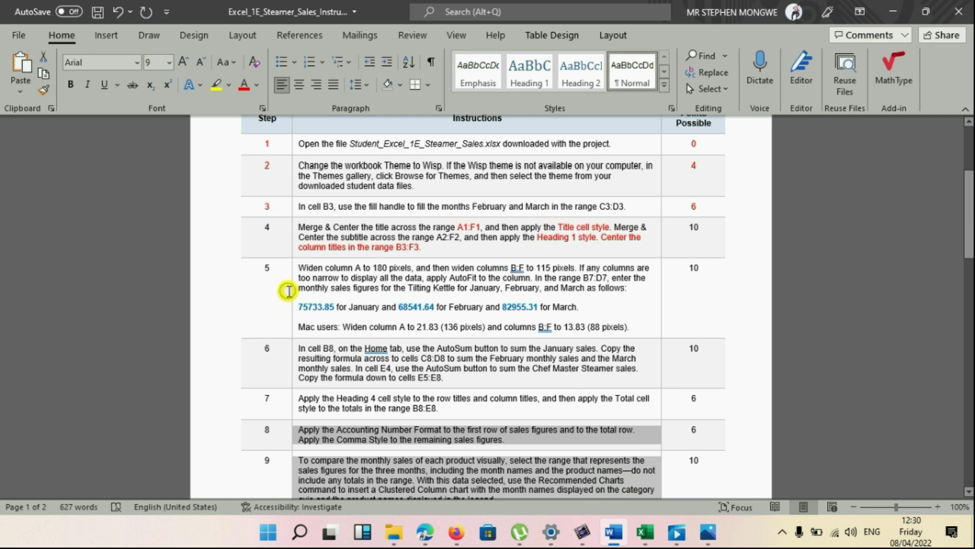
double_click(282, 223)
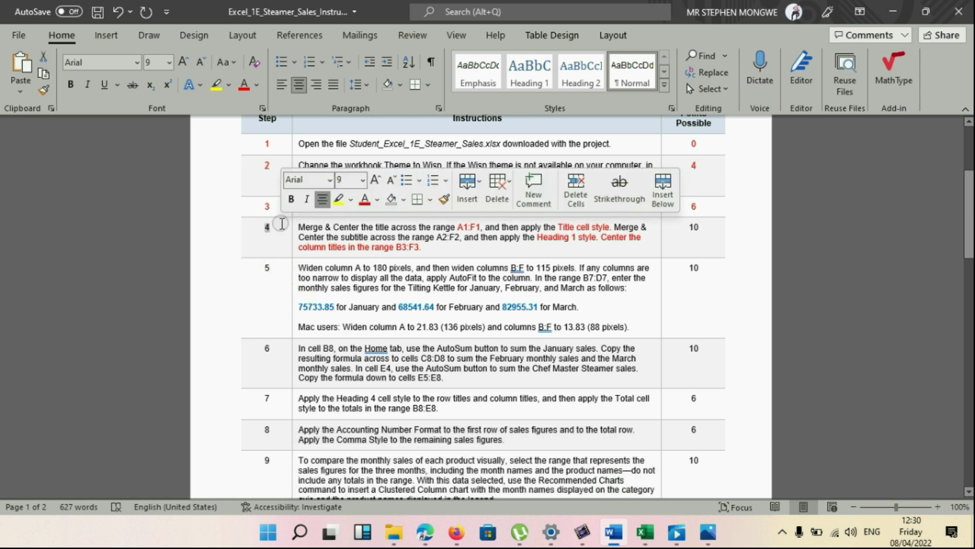
double_click(706, 228)
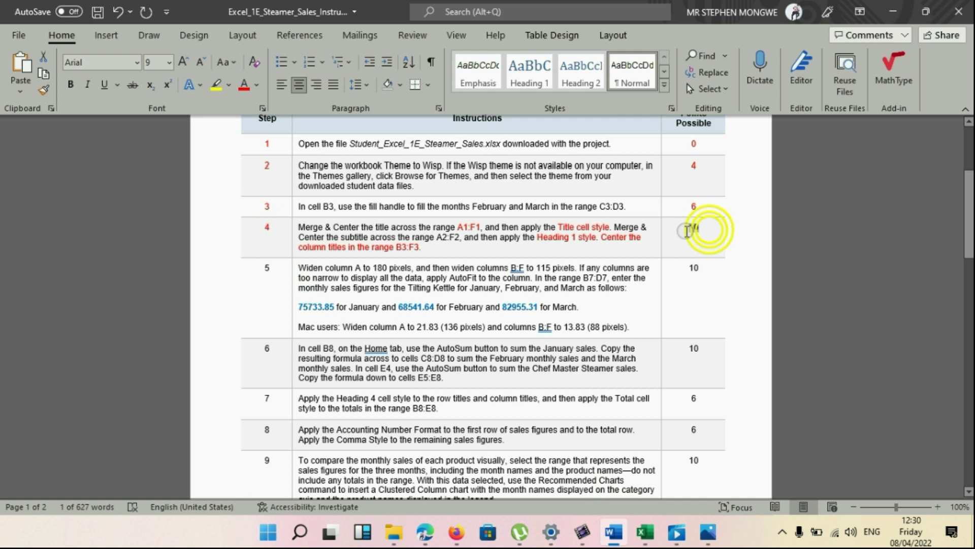
click(244, 85)
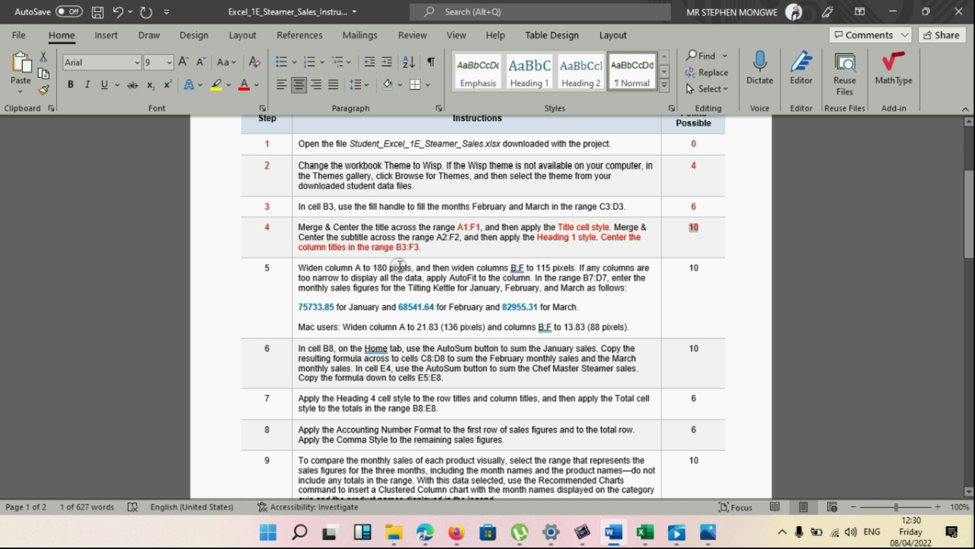
Step: Color the phrases "180 pixels" and "B:F to 115 pixels" in step 5 red
drag(373, 269, 411, 268)
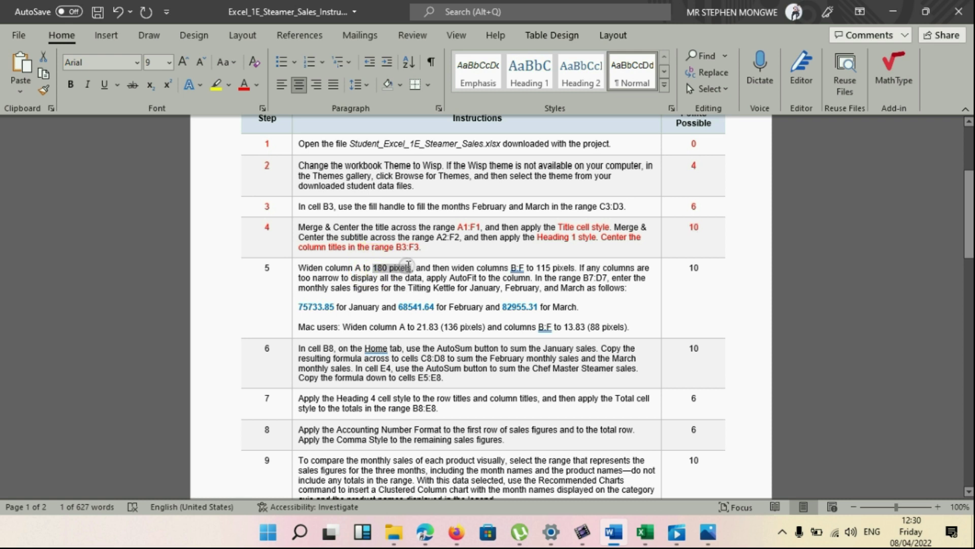
click(243, 84)
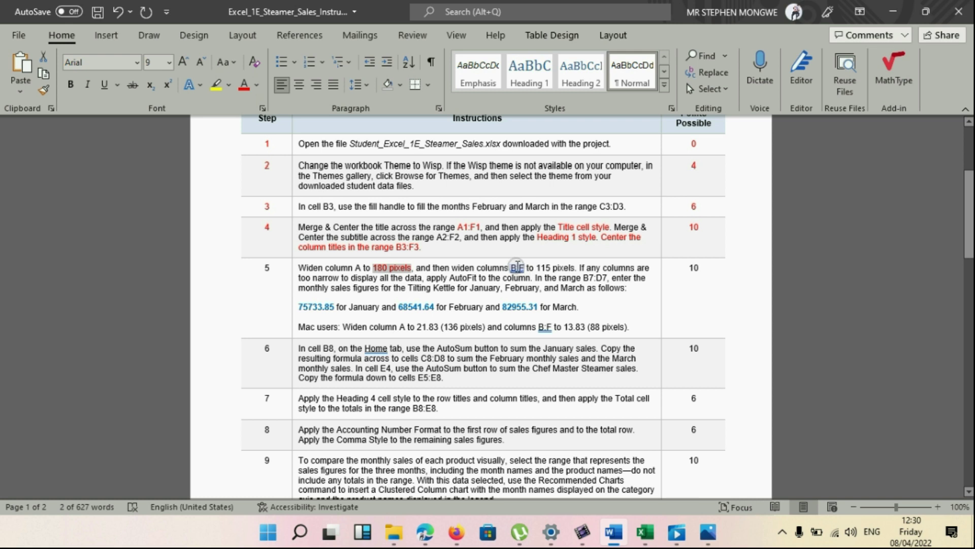
drag(511, 268, 575, 267)
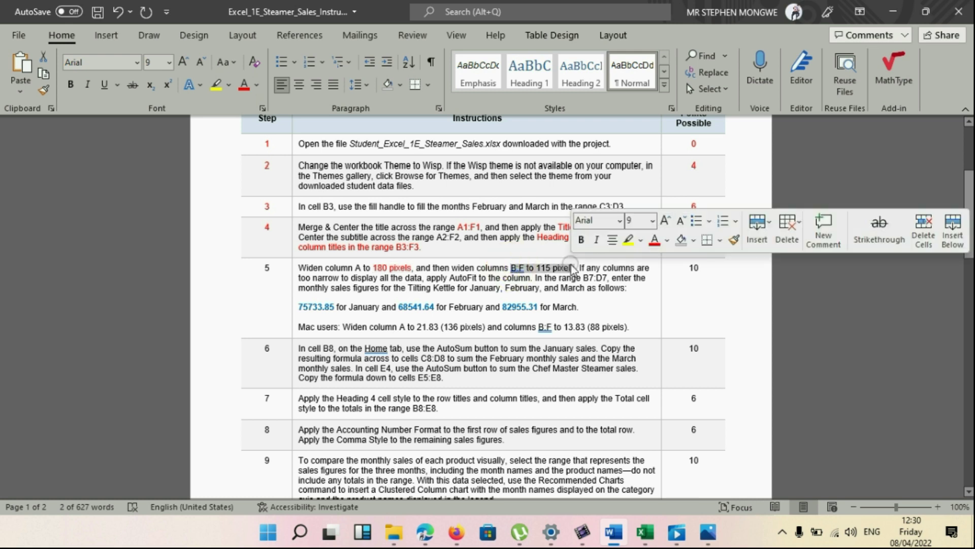
click(243, 84)
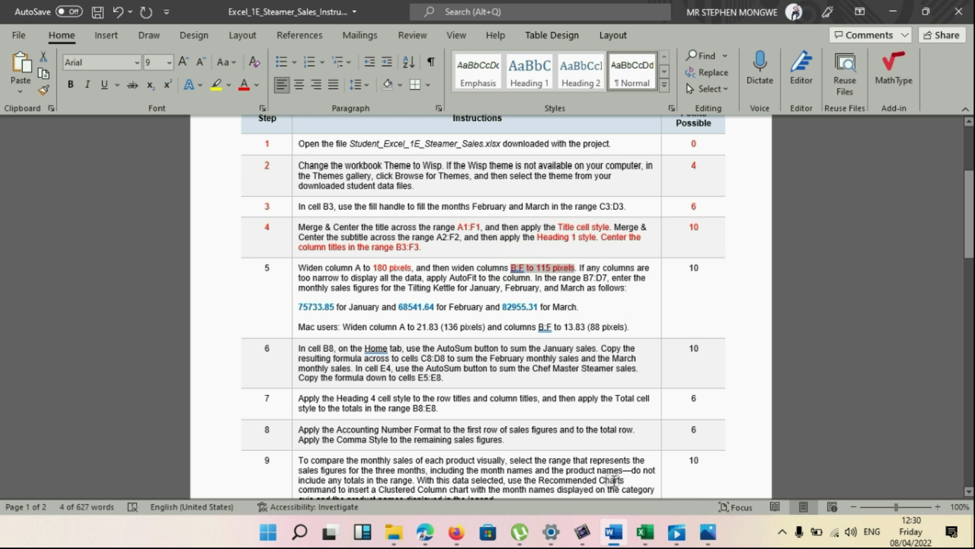
Step: Return to the Excel workbook and widen column A to 180 pixels
mouse_move(646, 535)
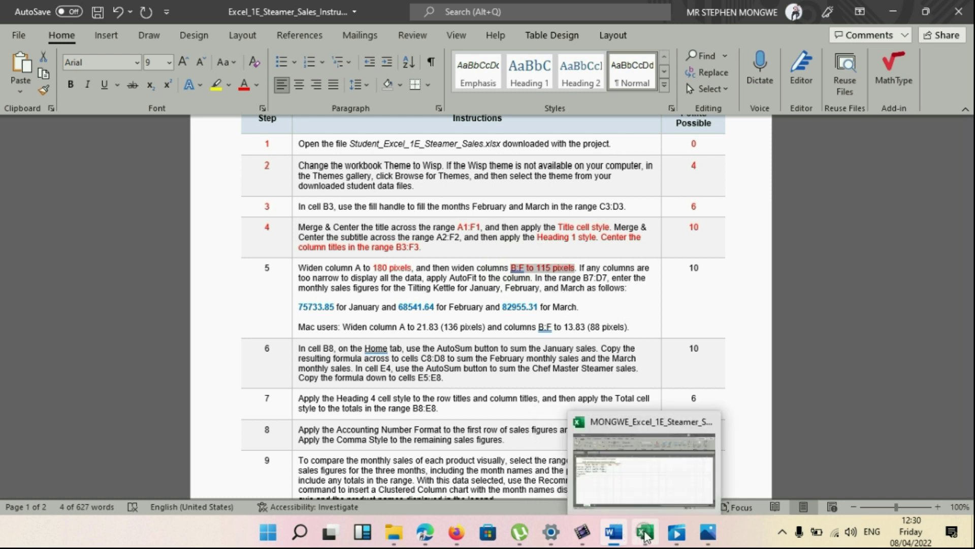
click(617, 478)
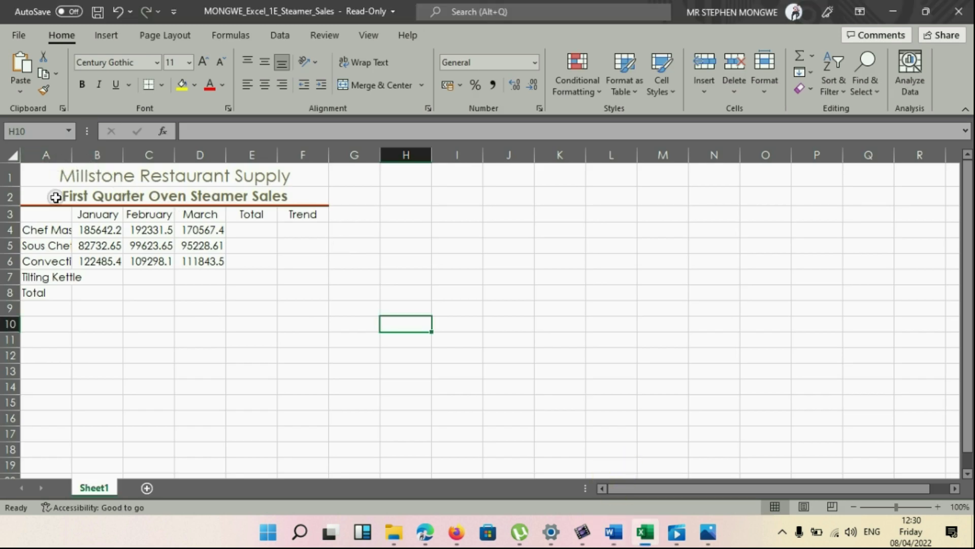
click(48, 156)
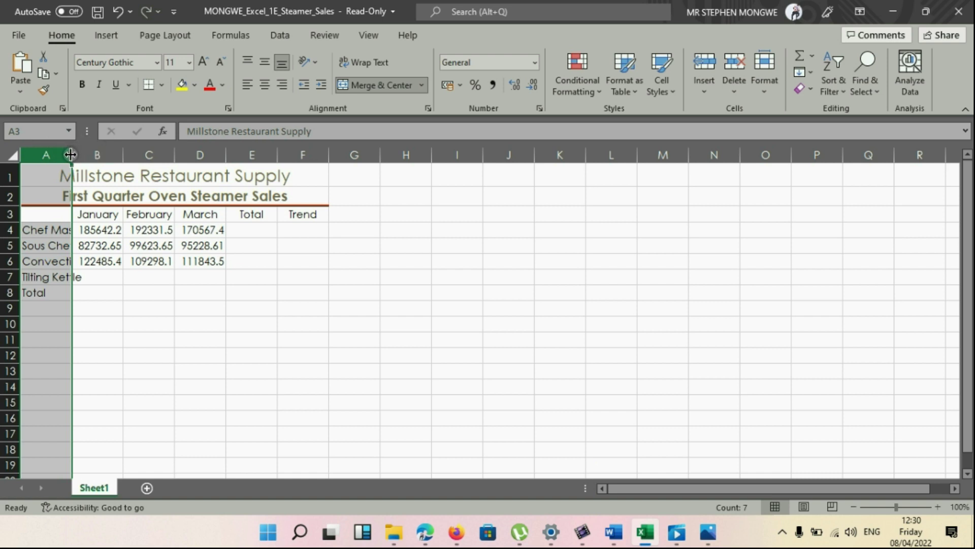
drag(71, 154, 147, 153)
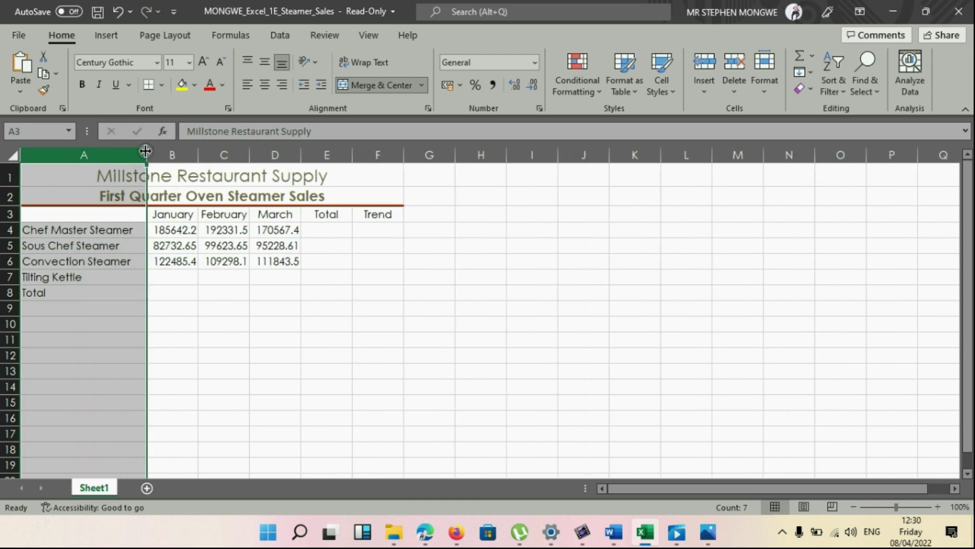
Step: Widen columns B through F together to 115 pixels each
click(182, 156)
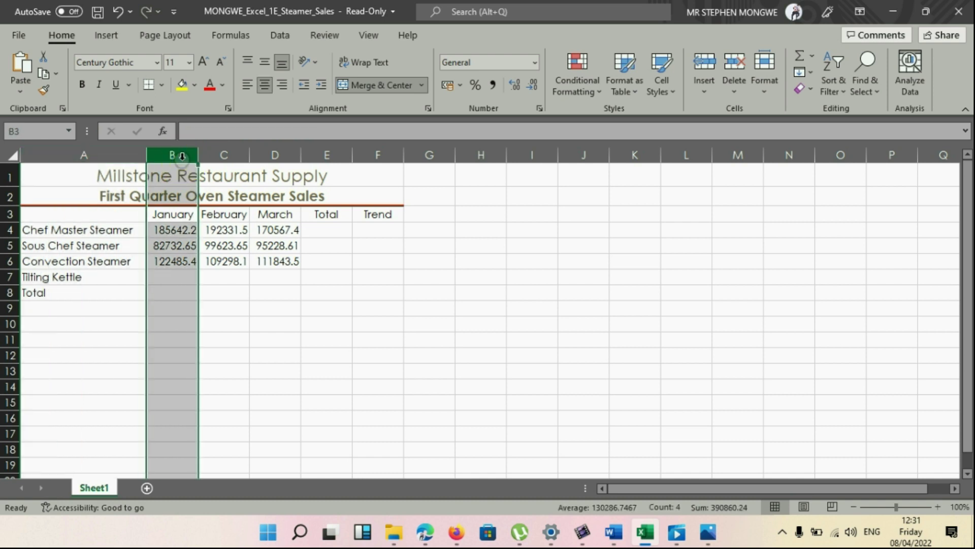
click(387, 152)
click(181, 154)
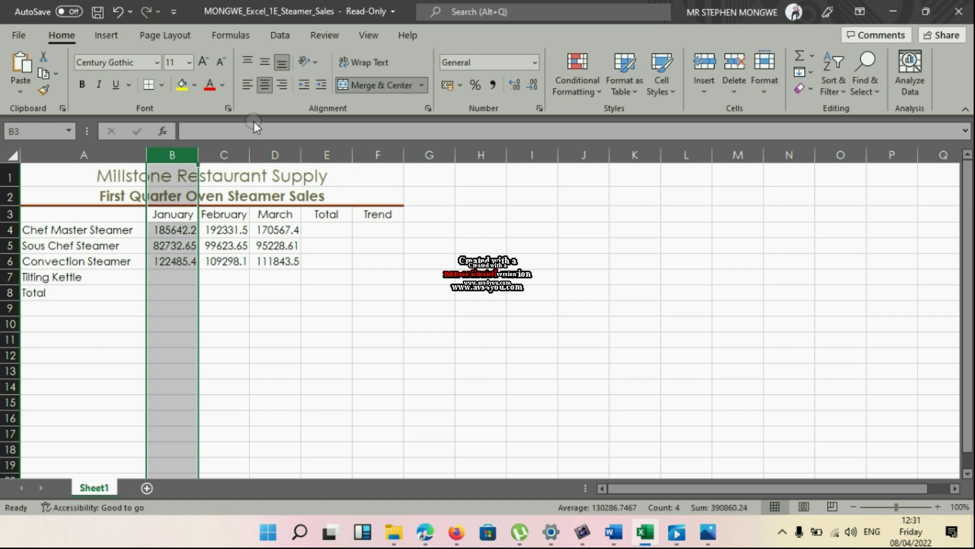
click(172, 154)
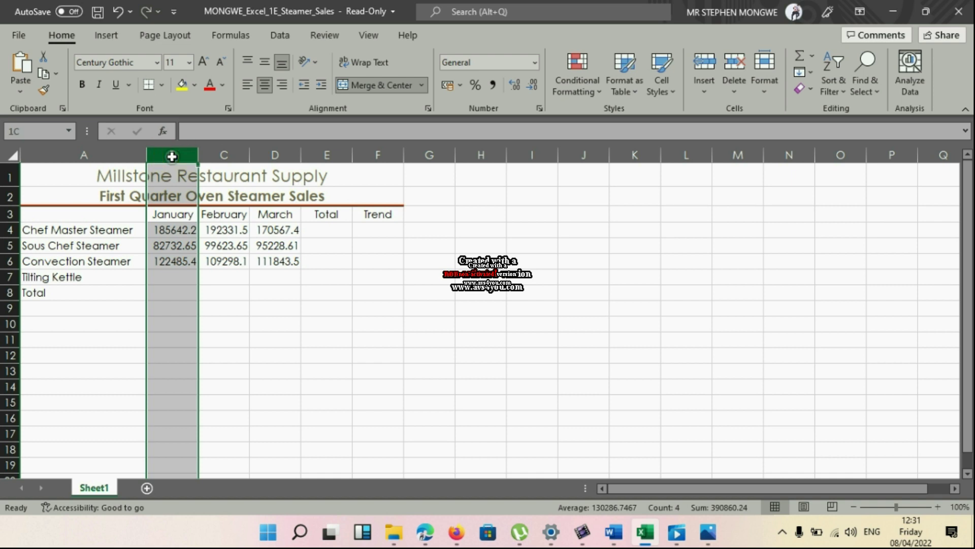
drag(178, 154, 377, 156)
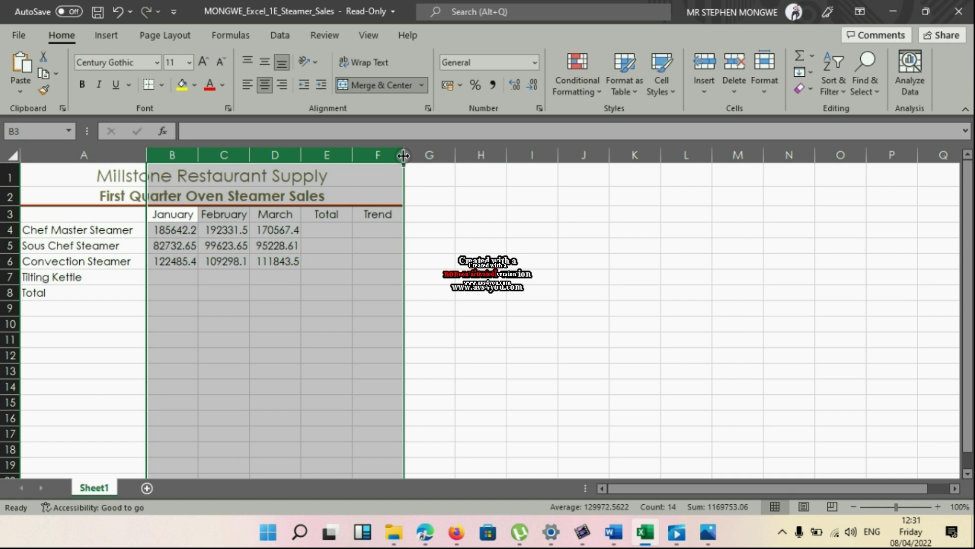
drag(403, 156, 434, 153)
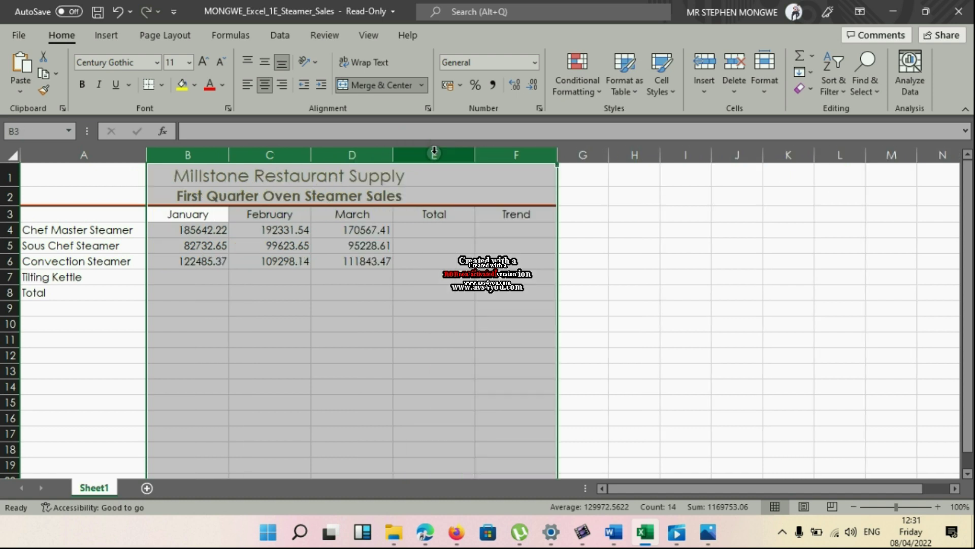
click(739, 326)
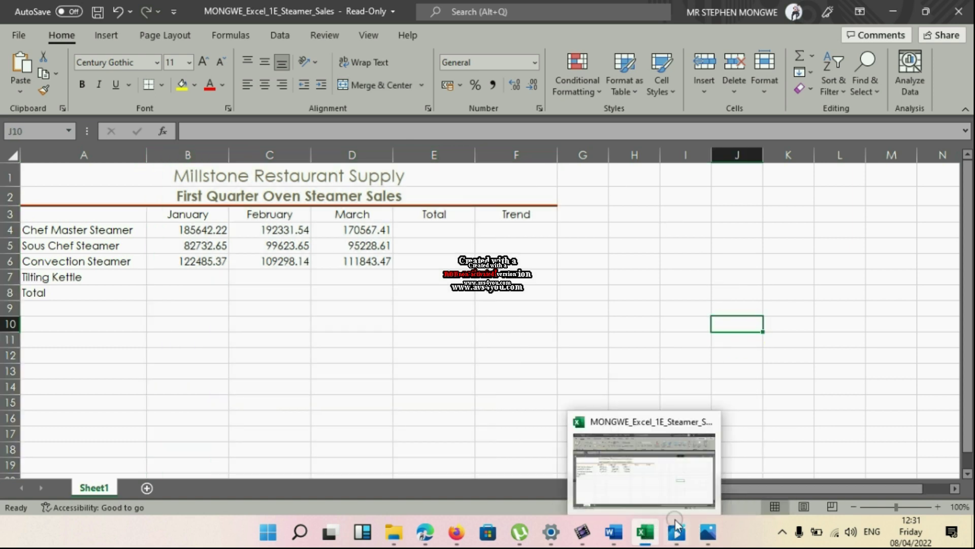
mouse_move(686, 536)
click(699, 453)
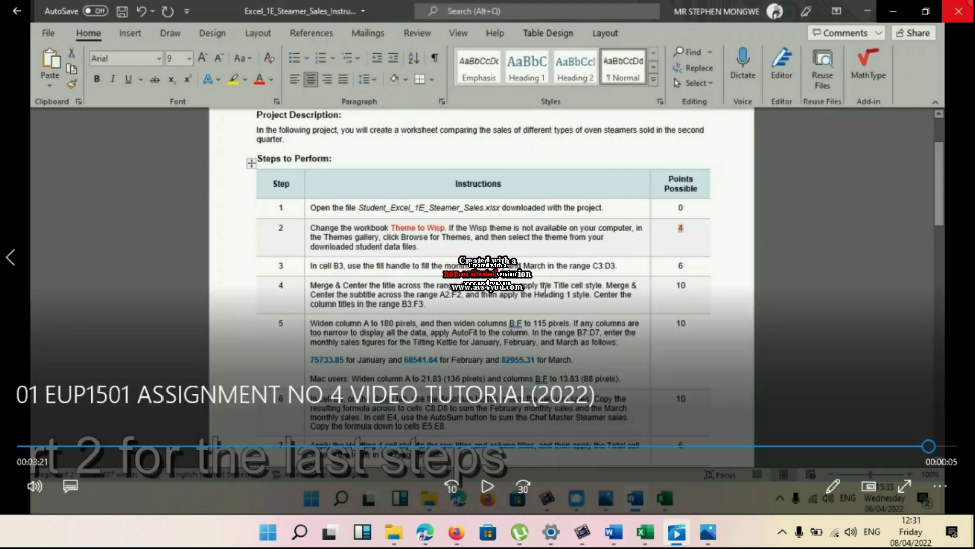
click(959, 11)
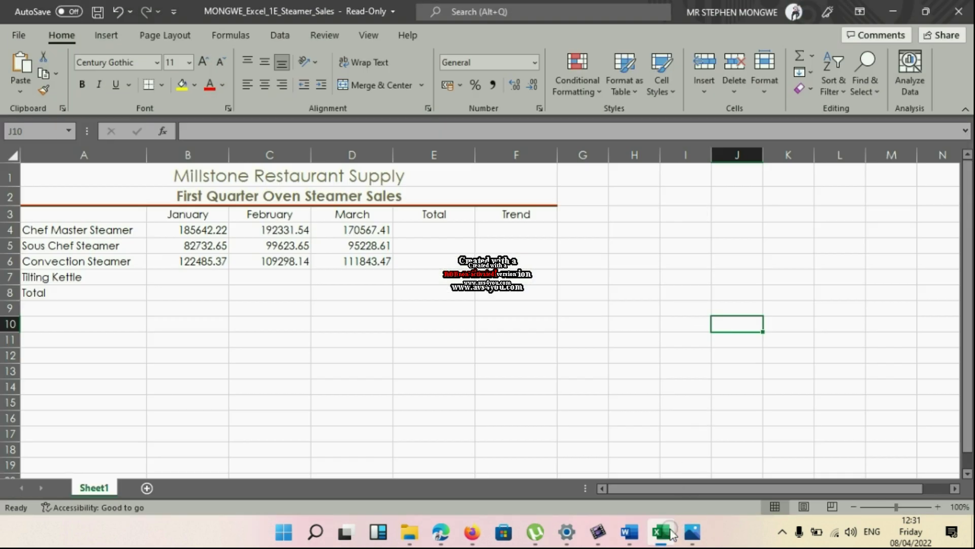
Step: Switch to the Word instructions and color the sentence about applying AutoFit to narrow columns in step 5 red
mouse_move(631, 534)
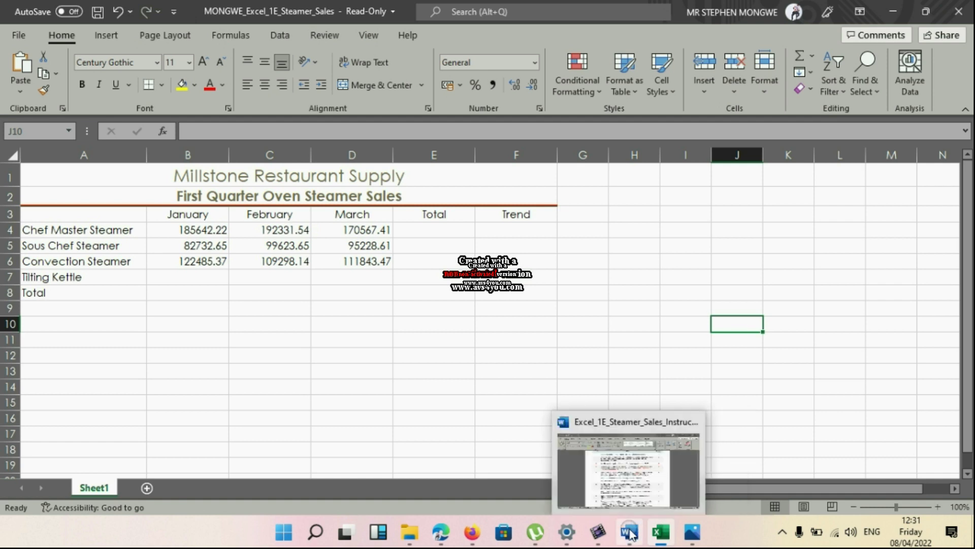
click(623, 489)
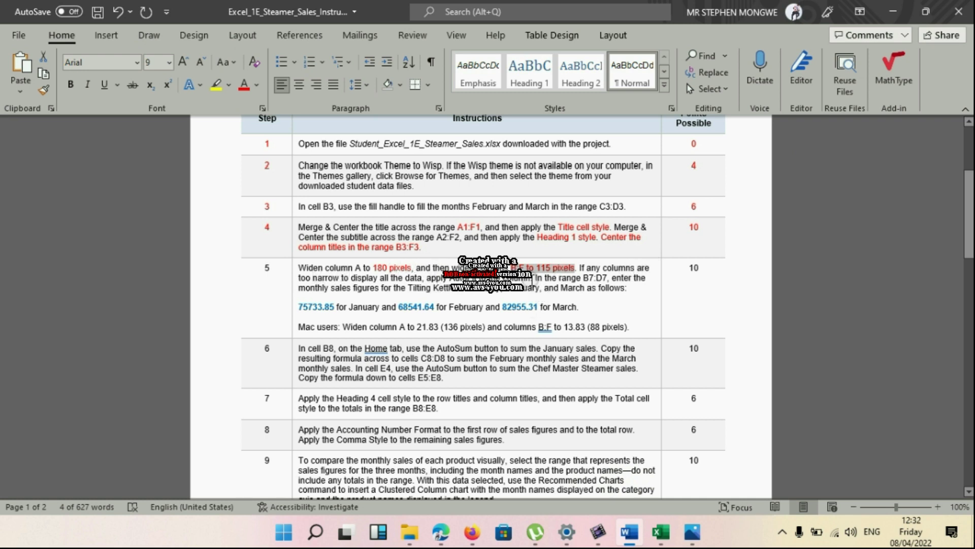
drag(579, 267, 533, 278)
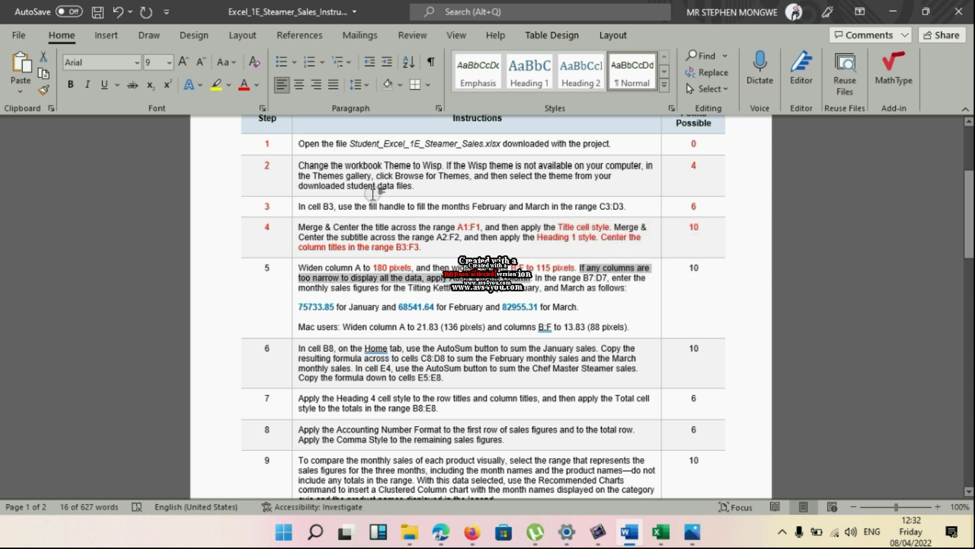
click(244, 85)
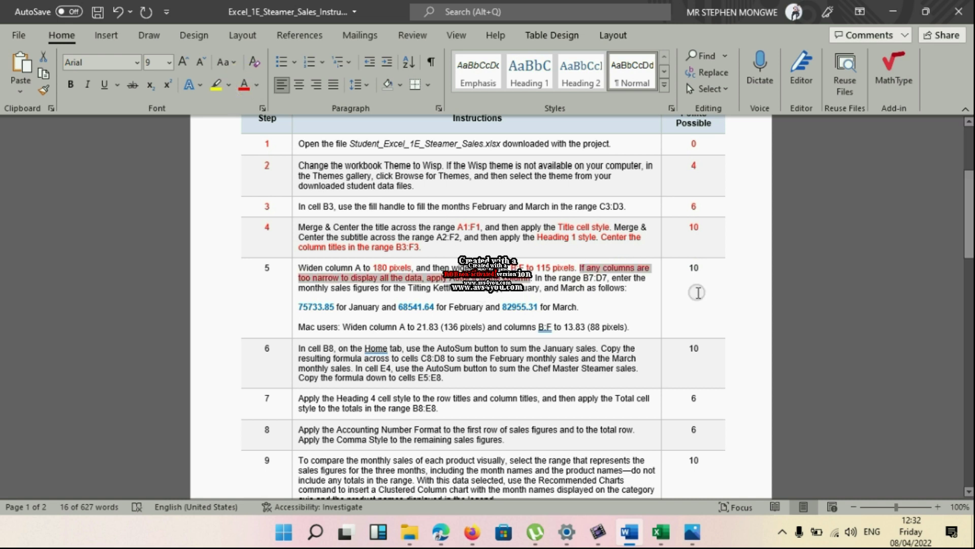
click(625, 302)
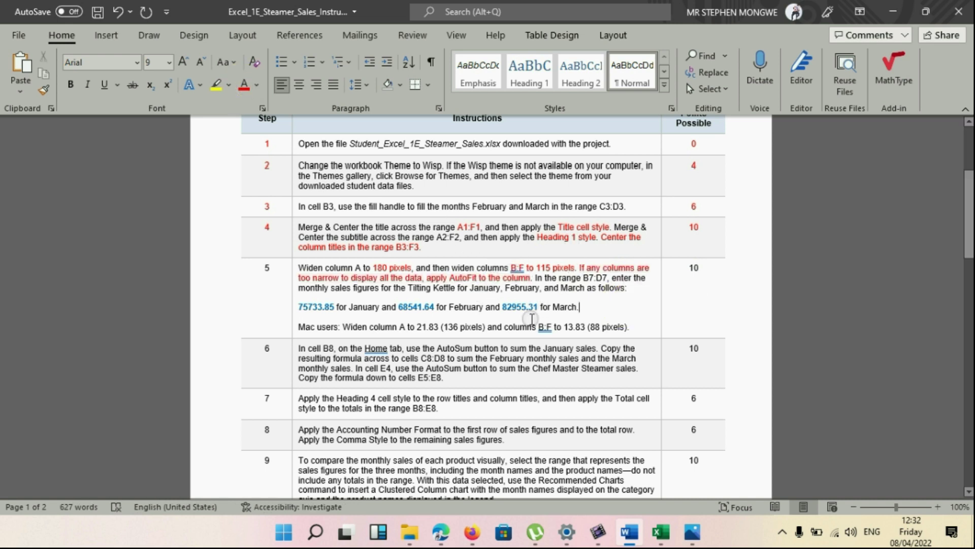
Step: Check the worksheet, then review the January, February and March Tilting Kettle sales figures in step 5 of the Word document
mouse_move(661, 532)
click(653, 503)
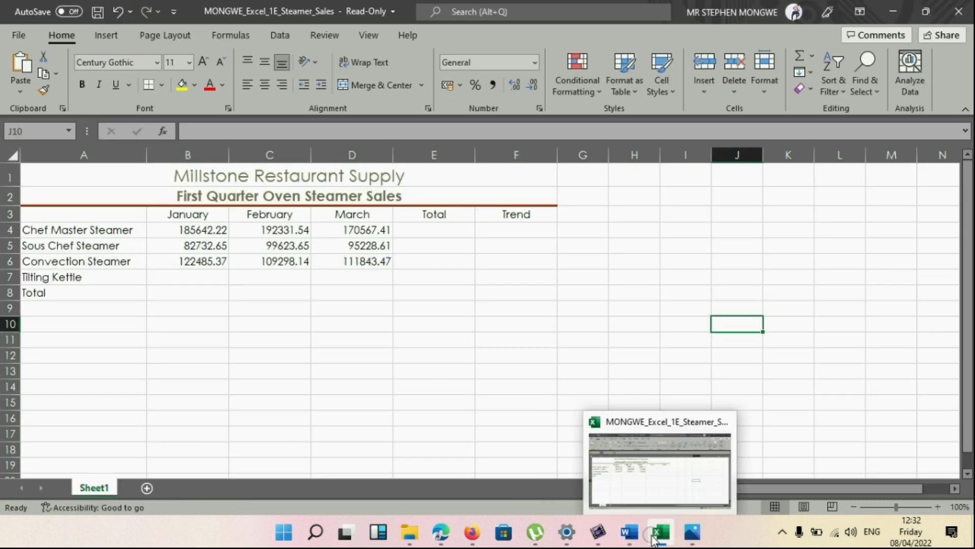
mouse_move(630, 531)
click(631, 495)
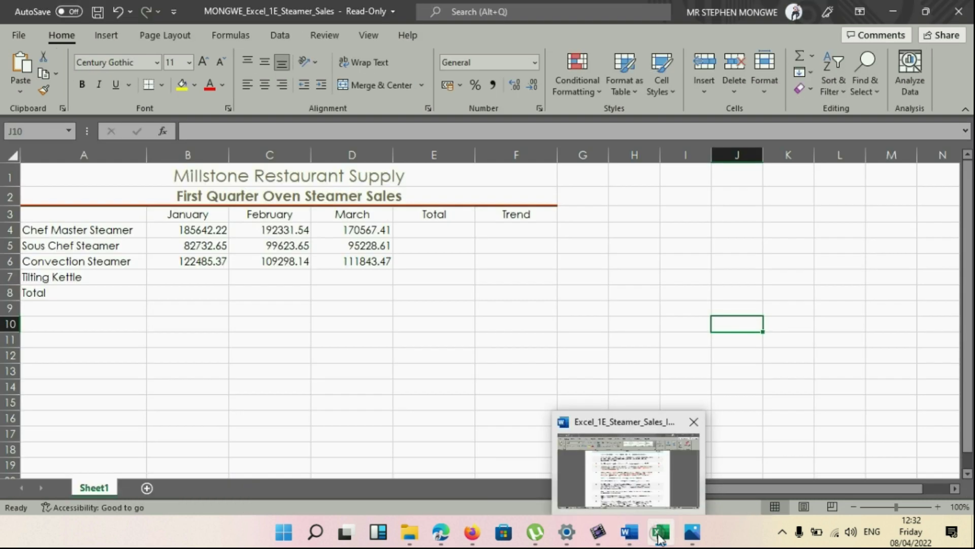
click(630, 532)
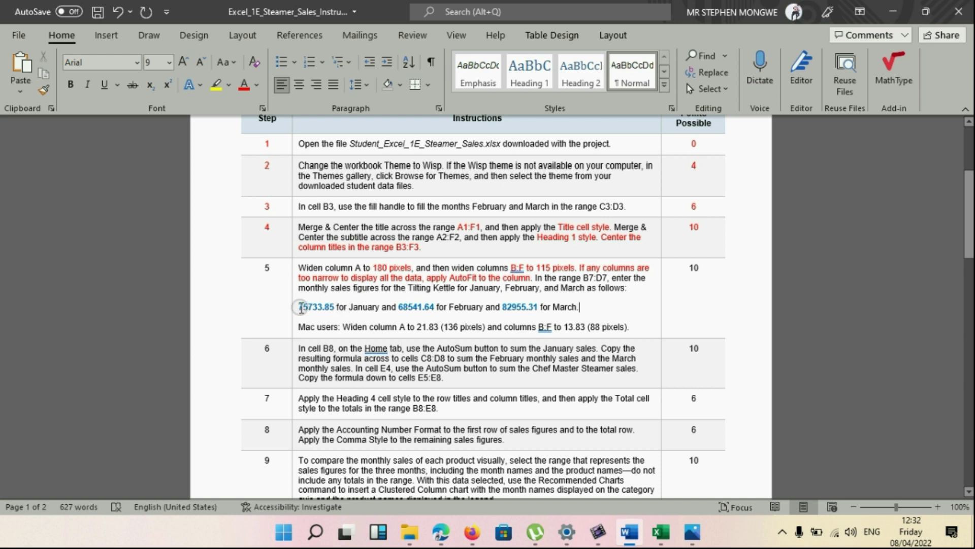
drag(300, 307, 335, 307)
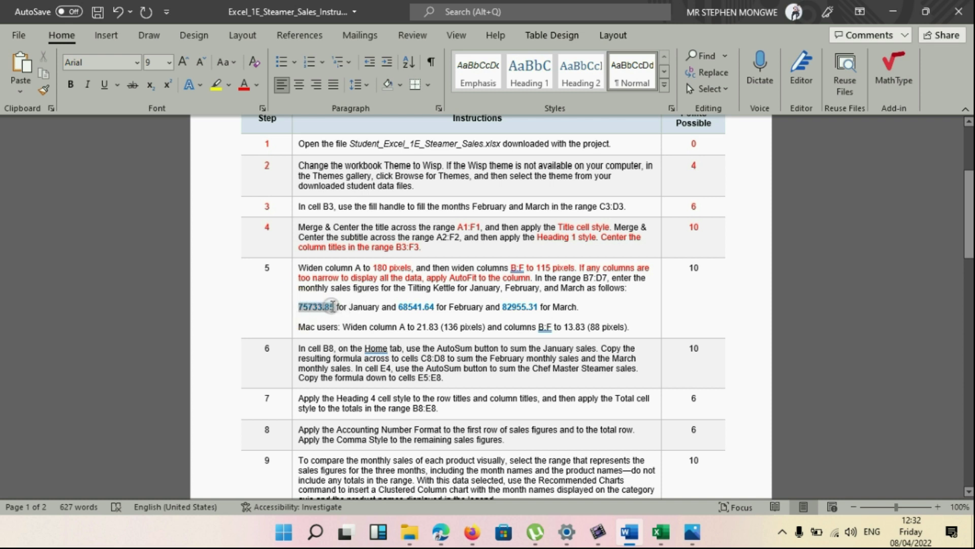
drag(398, 307, 436, 308)
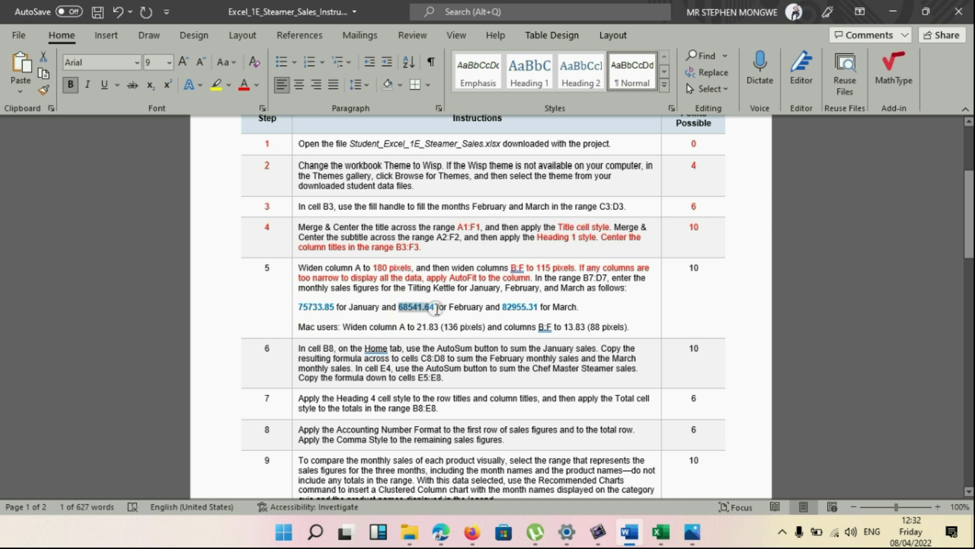
drag(502, 307, 538, 308)
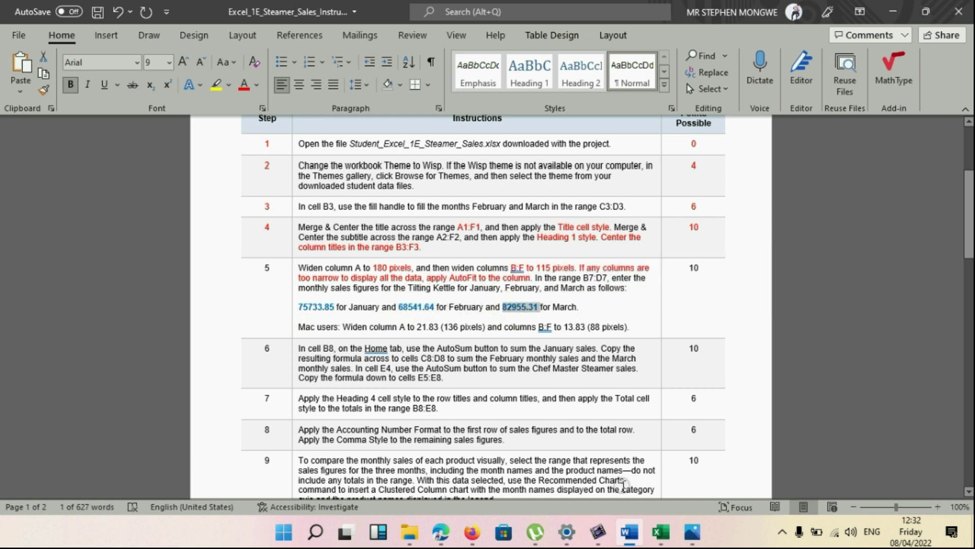
Step: Check the Tilting Kettle row in the worksheet, then color the words Tilting Kettle in step 5 of the Word instructions red
click(668, 542)
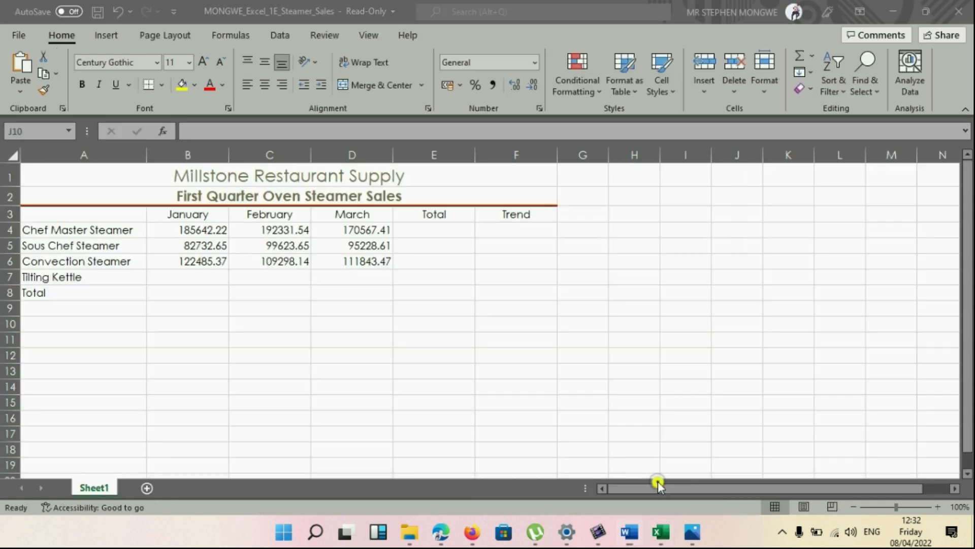
click(199, 276)
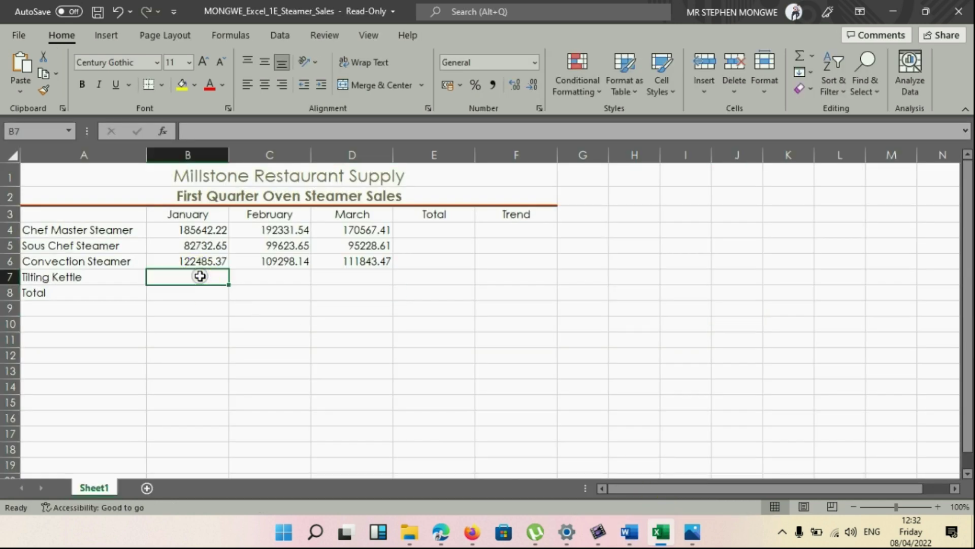
click(630, 536)
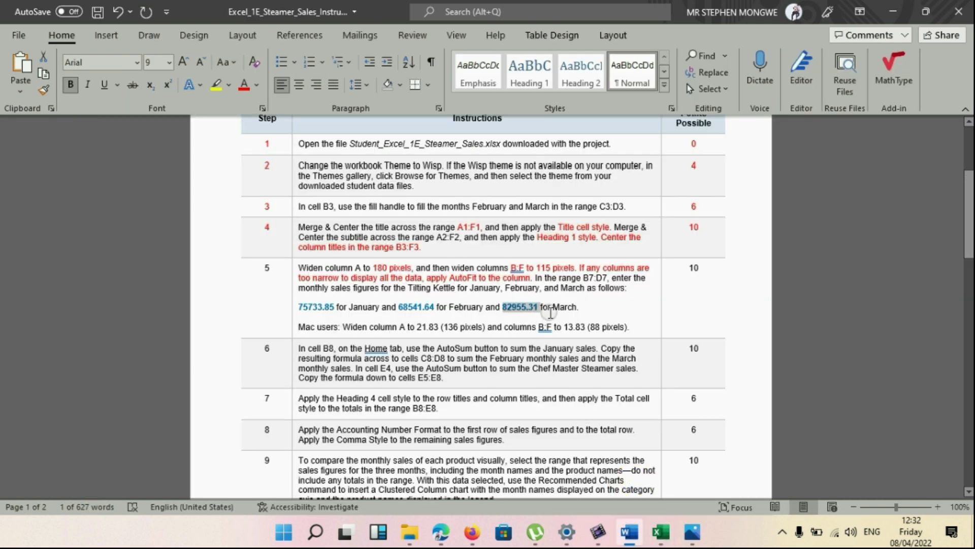
click(592, 302)
drag(409, 287, 456, 288)
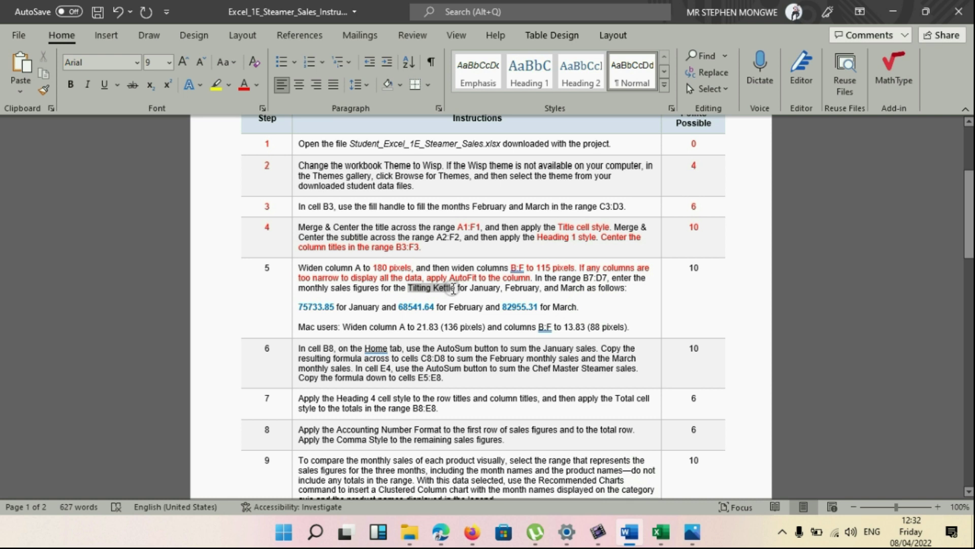
click(454, 288)
drag(409, 288, 457, 289)
click(243, 86)
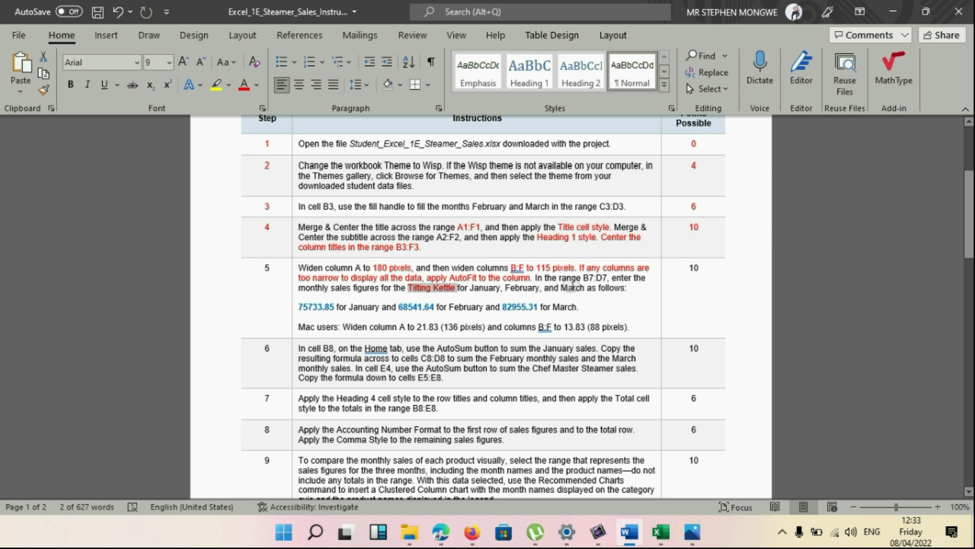
Step: Switch to the Excel workbook and enter the Tilting Kettle sales 75733.85, 68541.64 and 82955.31 in cells B7, C7 and D7
click(655, 534)
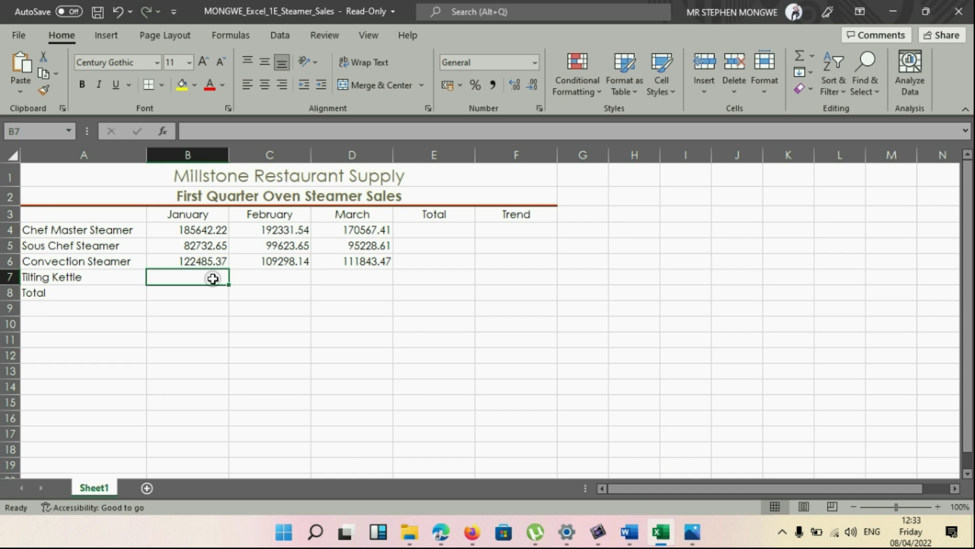
click(345, 280)
click(210, 276)
text(757)
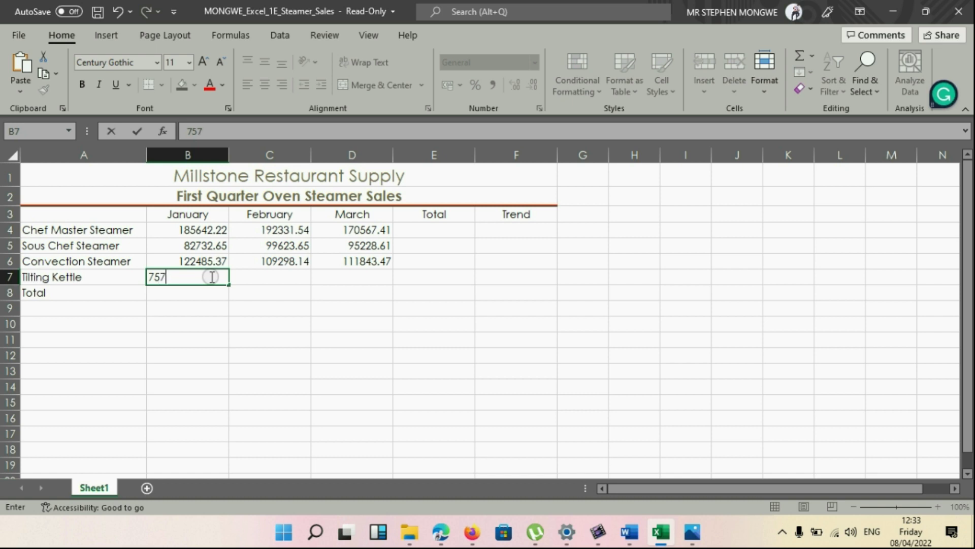
text(33.85)
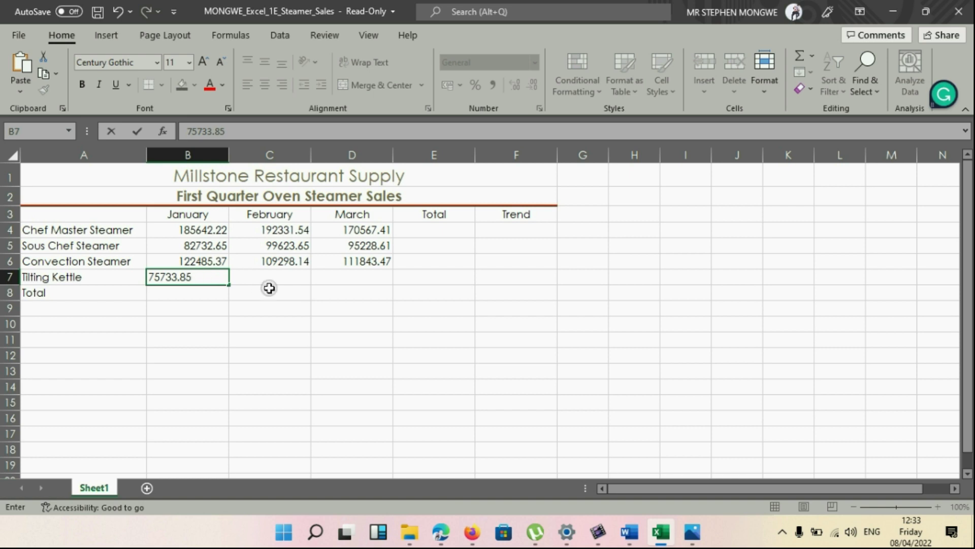
click(280, 278)
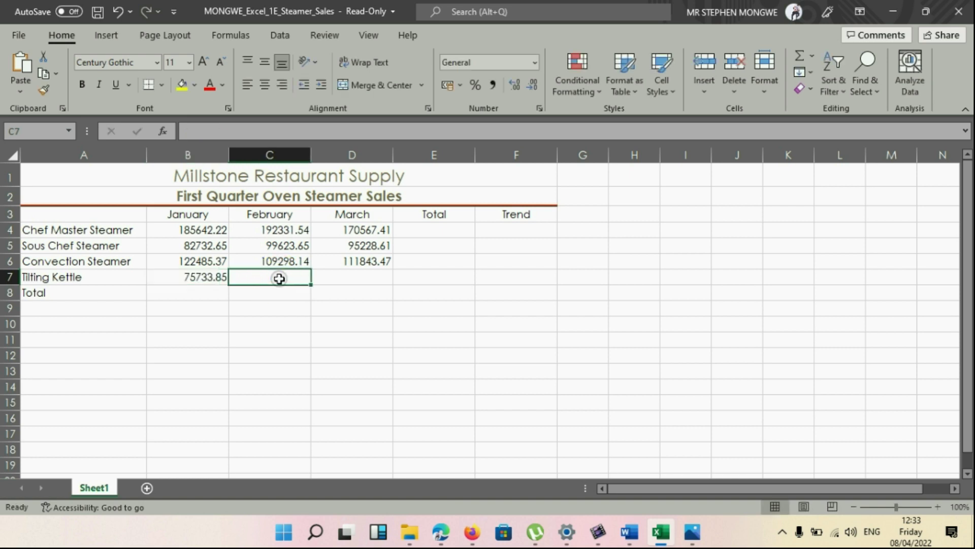
text(68541.)
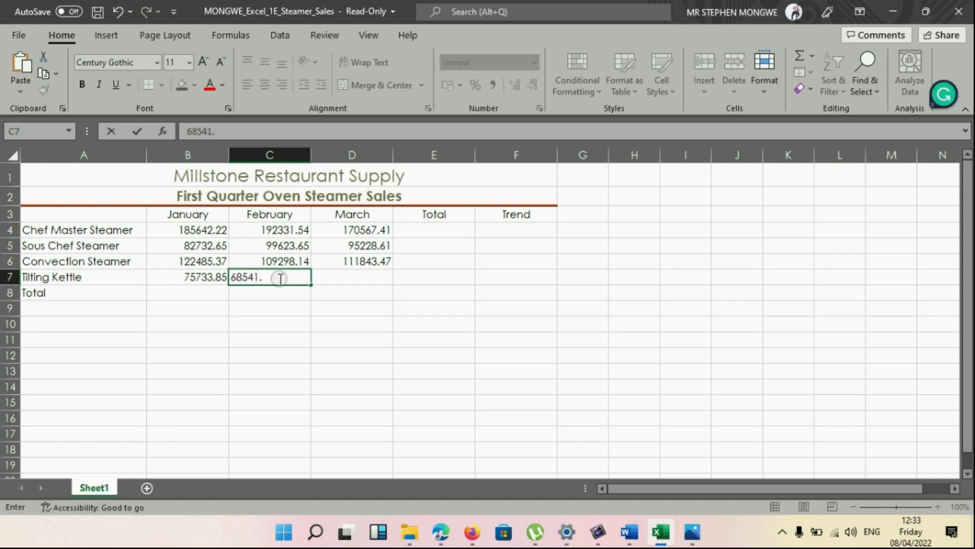
text(64)
click(348, 280)
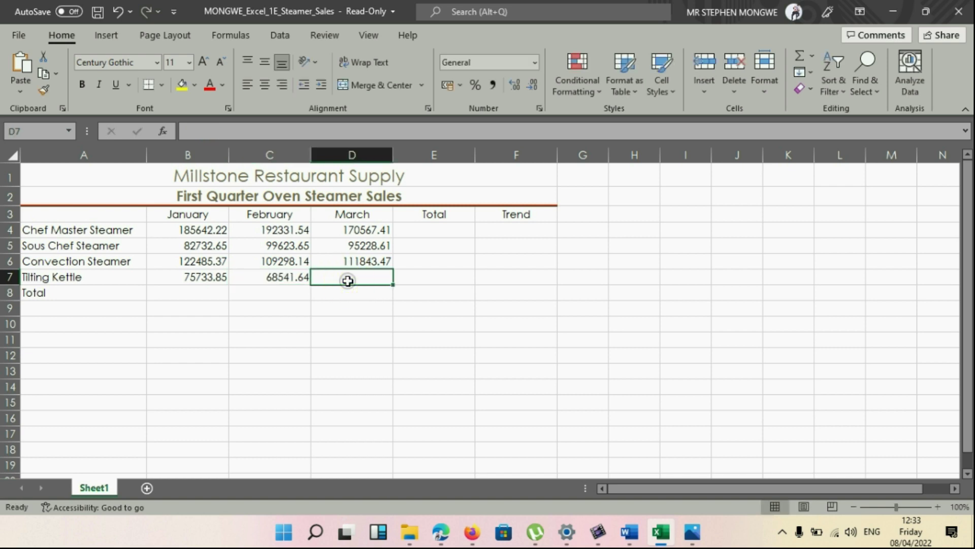
text(8)
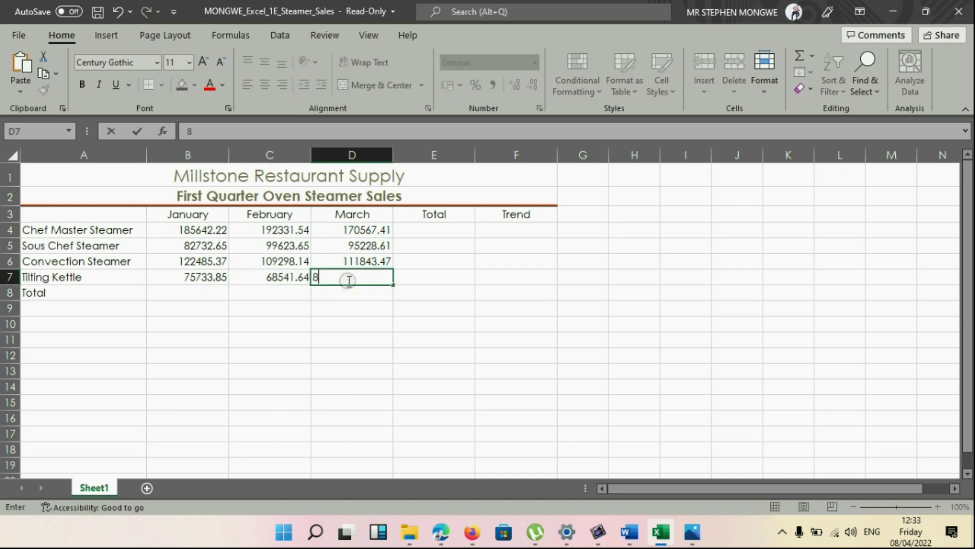
text(2955.31)
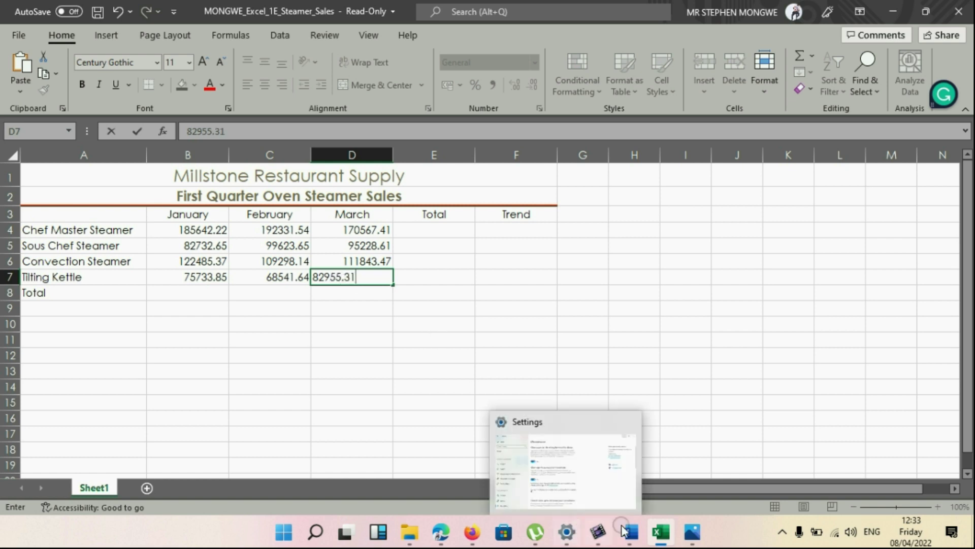
Step: View the final result image in Photos to compare it with the worksheet, then go back to the Word instructions
click(662, 538)
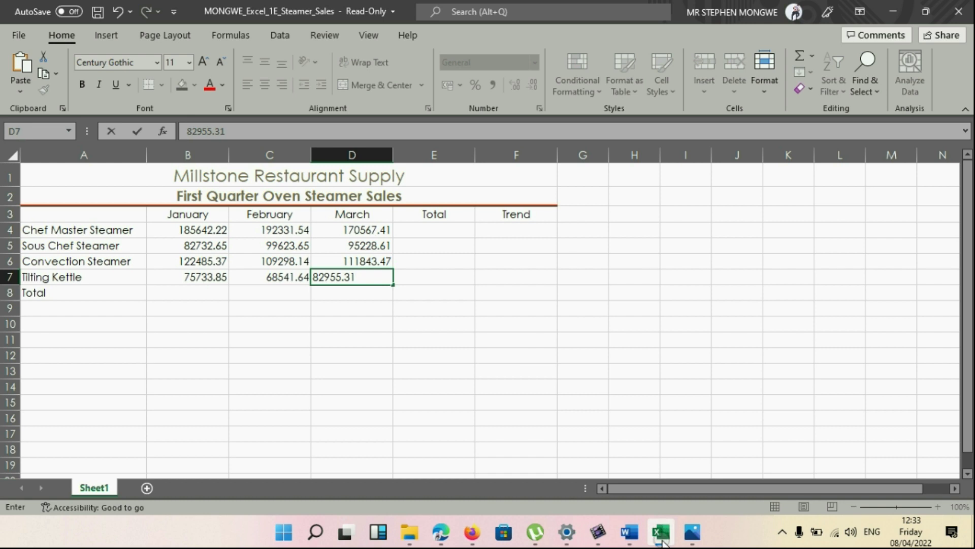
click(662, 538)
click(692, 538)
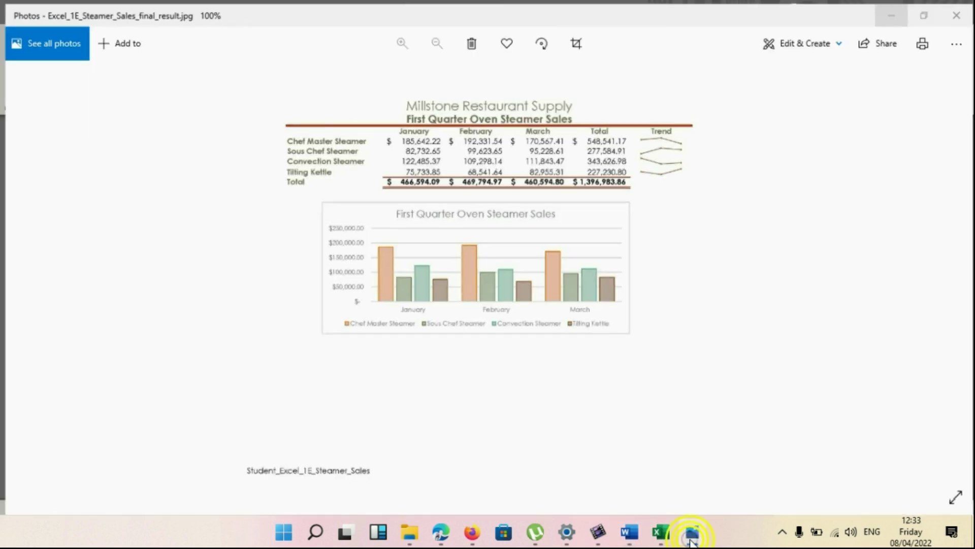
click(692, 537)
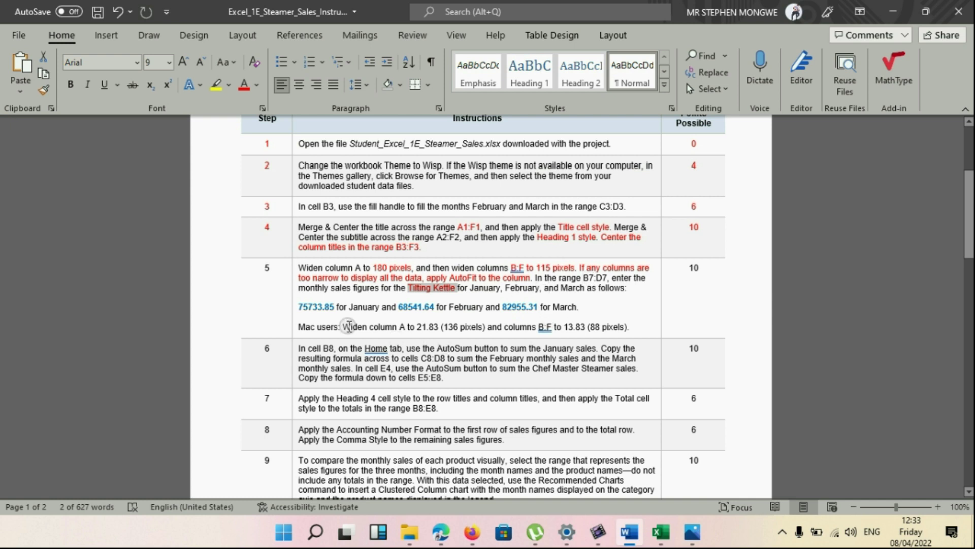
Step: Review the Mac users note on the widths of columns A and B:F at the end of step 5
scroll(393, 345, down, 1)
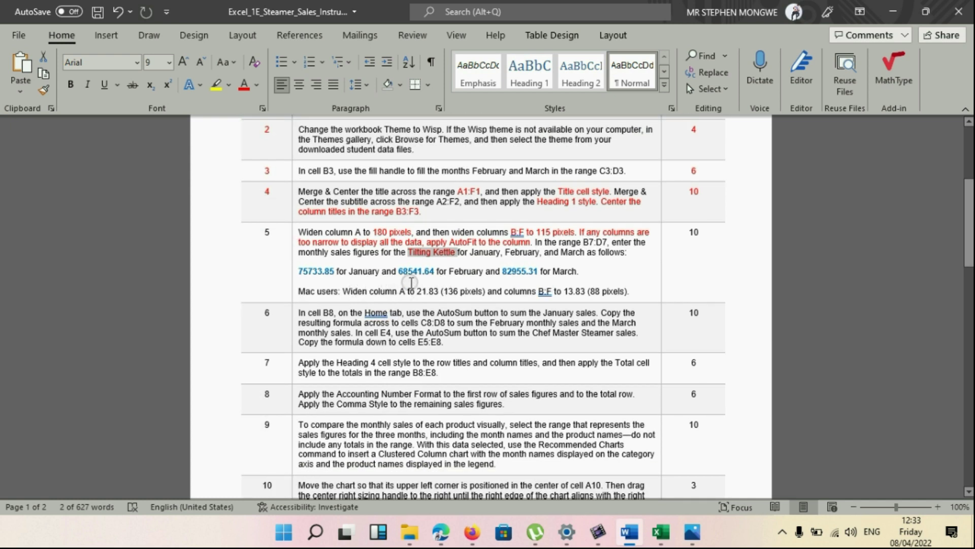
drag(349, 293, 637, 288)
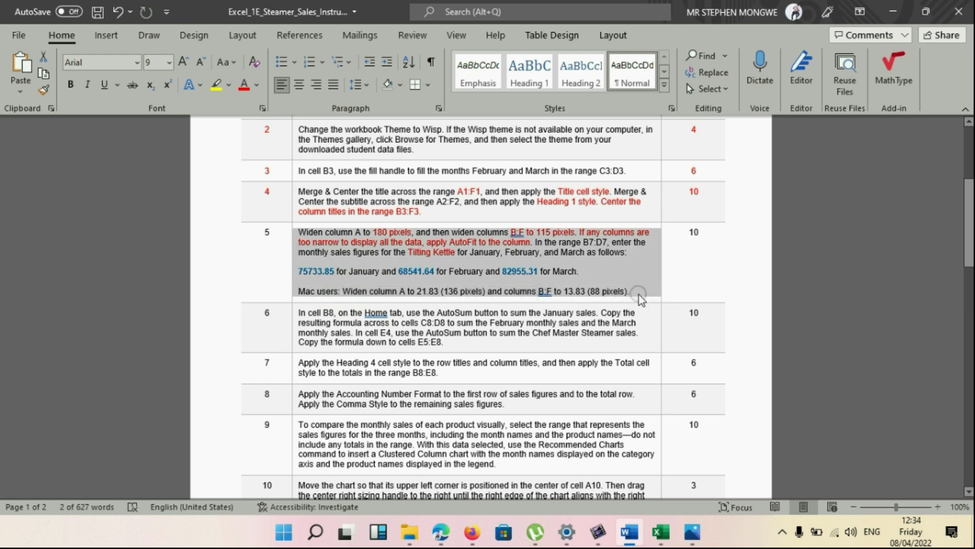
click(639, 298)
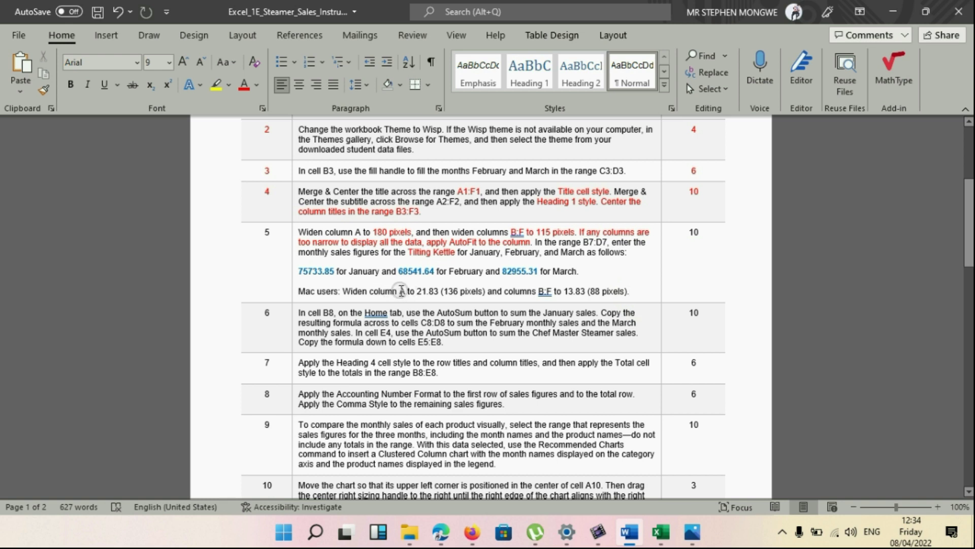
drag(448, 292, 480, 293)
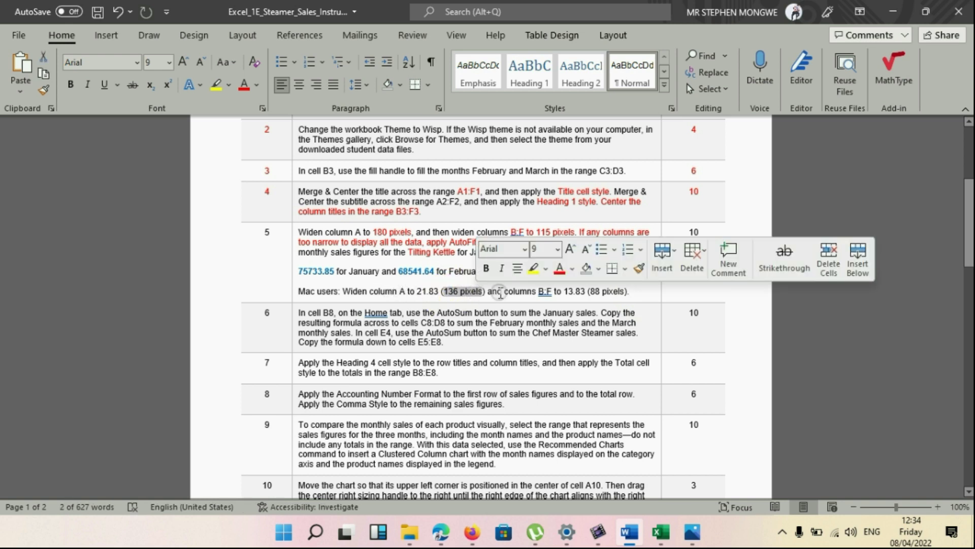
click(540, 296)
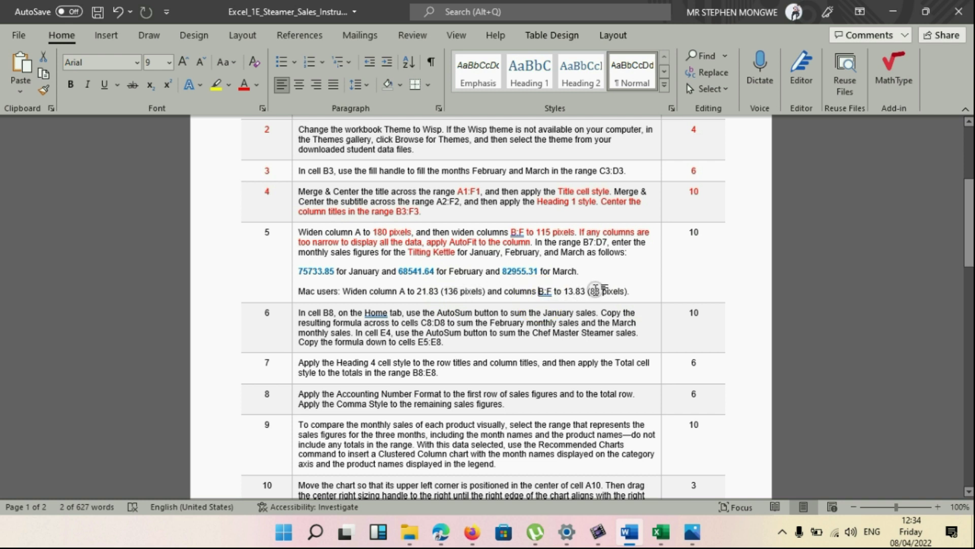
key(alt+F7)
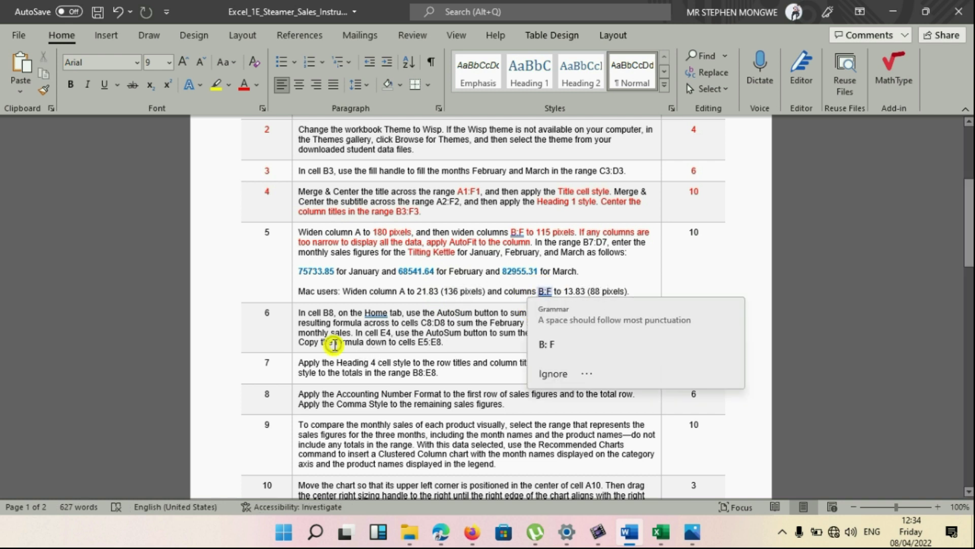
click(334, 344)
Step: Color the step number 5 and its points value red in the instructions table
double_click(265, 234)
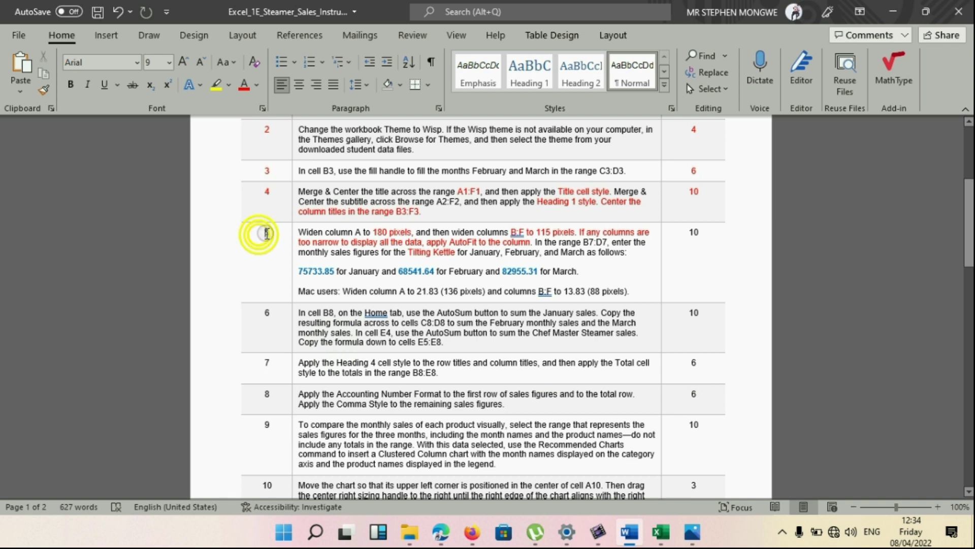
click(243, 90)
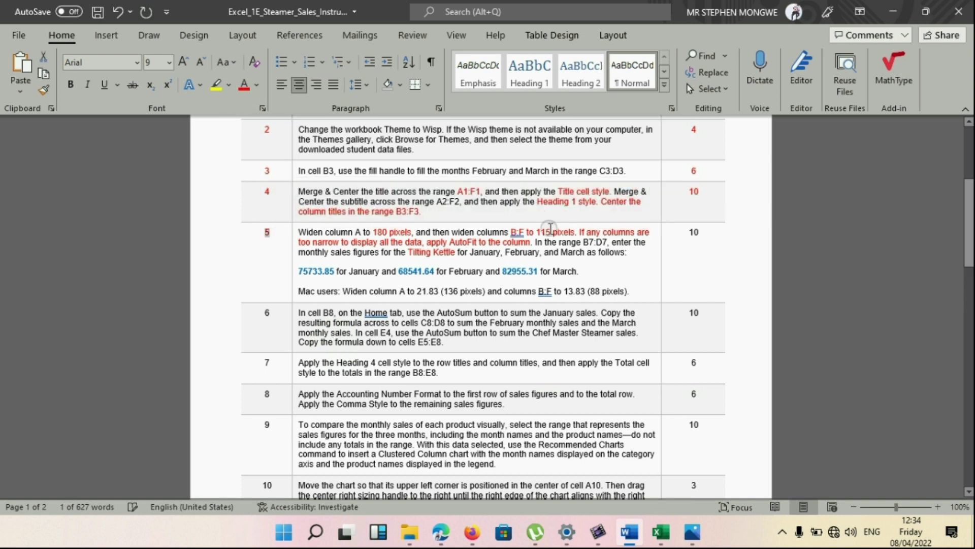
double_click(691, 237)
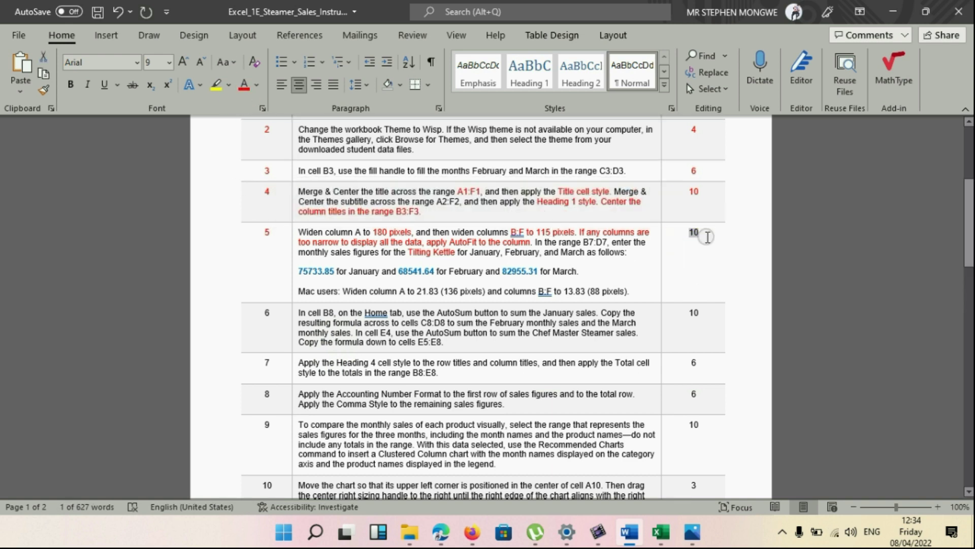
click(245, 90)
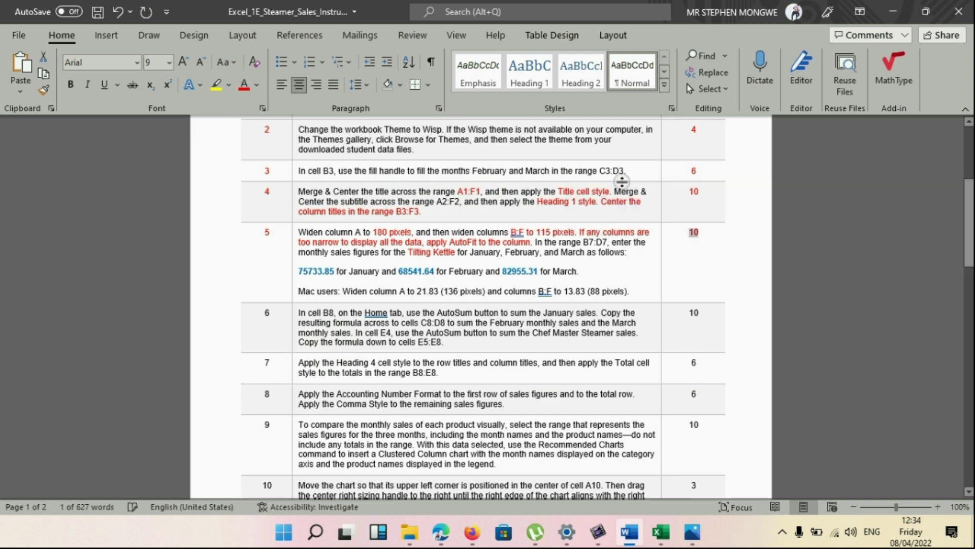
Step: Color the step number 6 red in the instructions table
scroll(692, 244, up, 2)
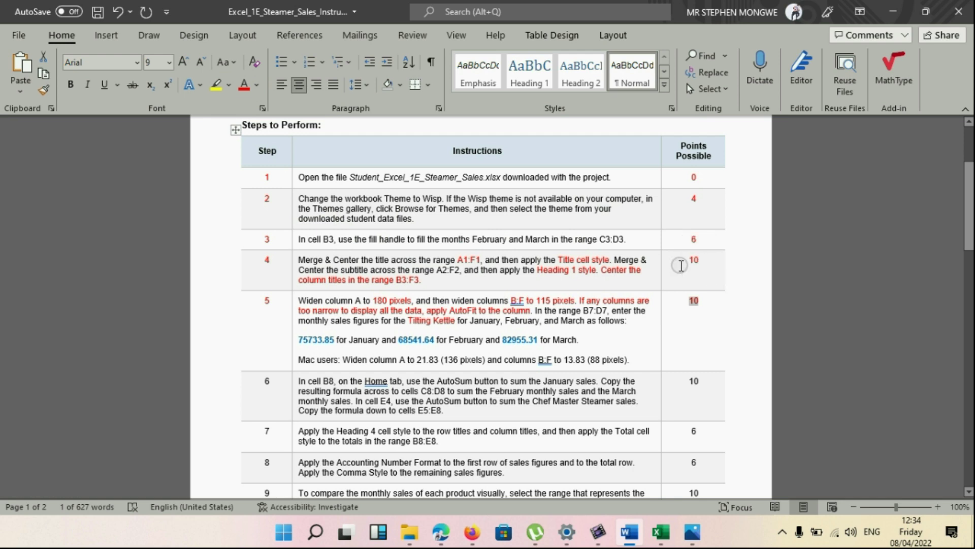
scroll(675, 267, down, 1)
scroll(675, 266, down, 5)
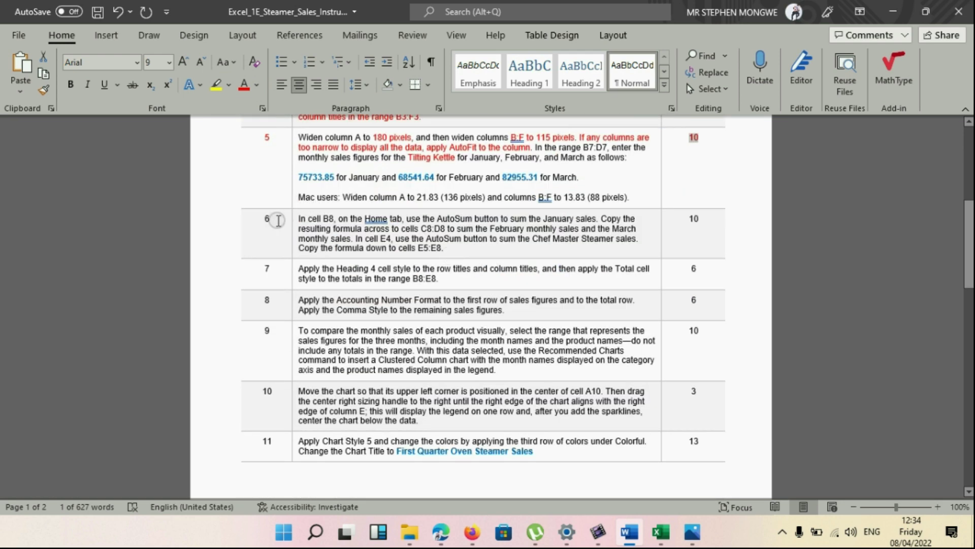
click(244, 84)
Step: Switch to the Excel workbook and total the January sales in cell B8 with AutoSum over B4:B7
mouse_move(662, 535)
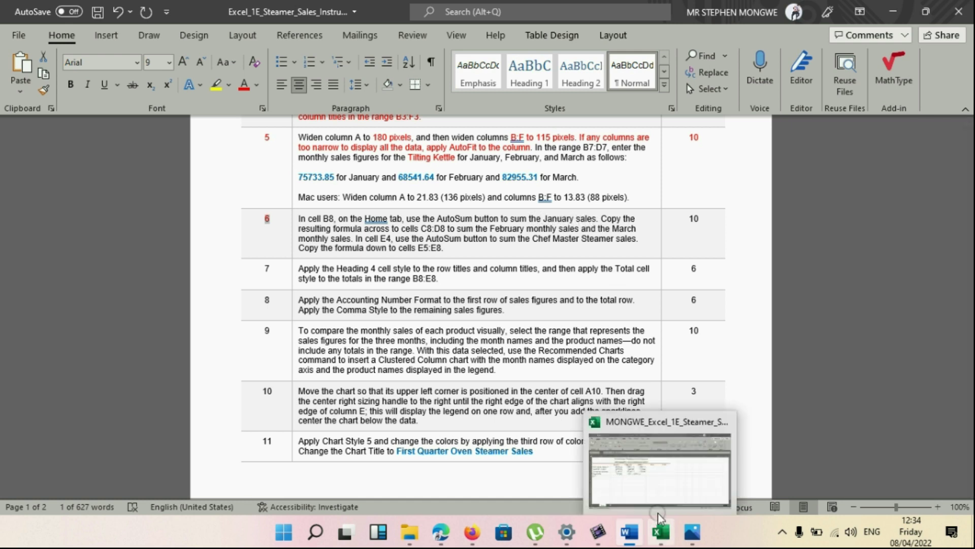
click(658, 512)
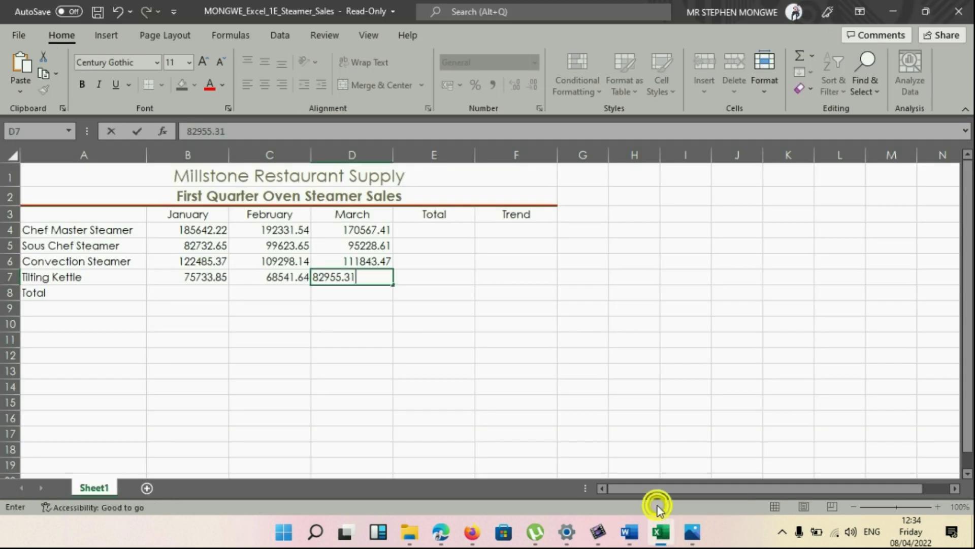
click(195, 295)
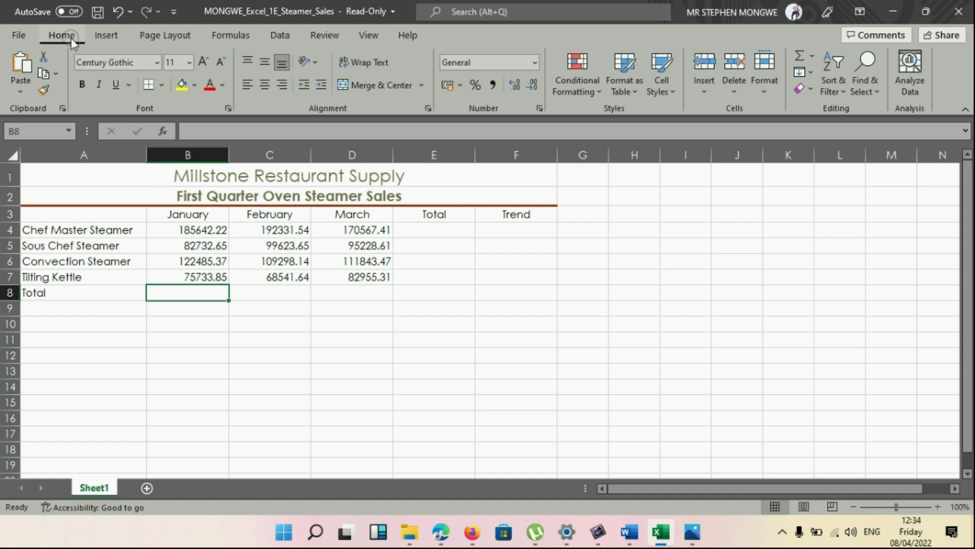
click(802, 55)
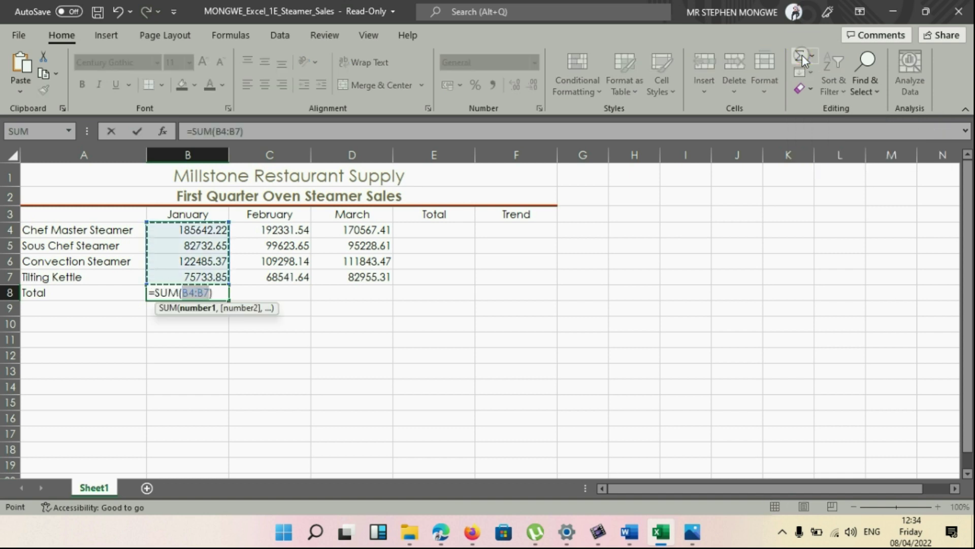
key(Return)
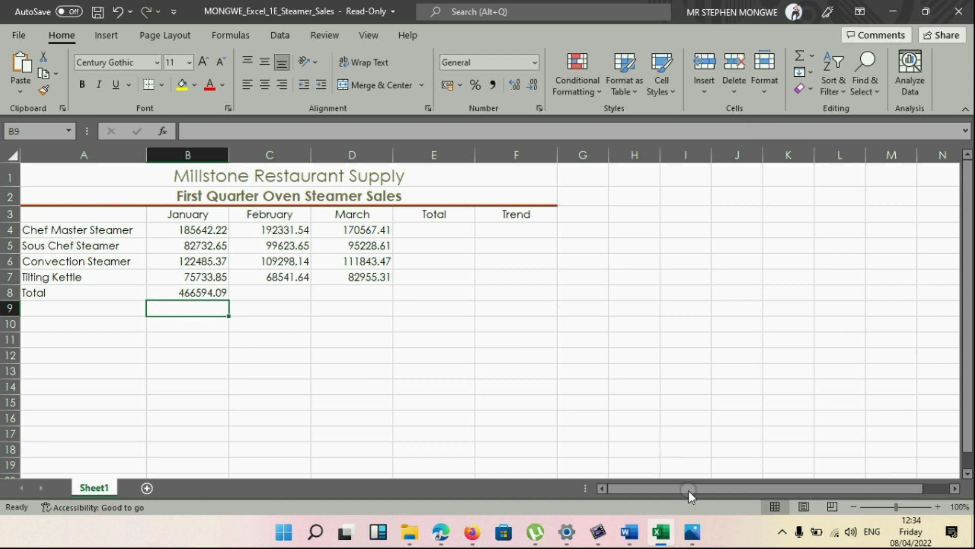
Step: Select the January total in cell B8, then return to the Word document to check the rest of step 6
click(198, 291)
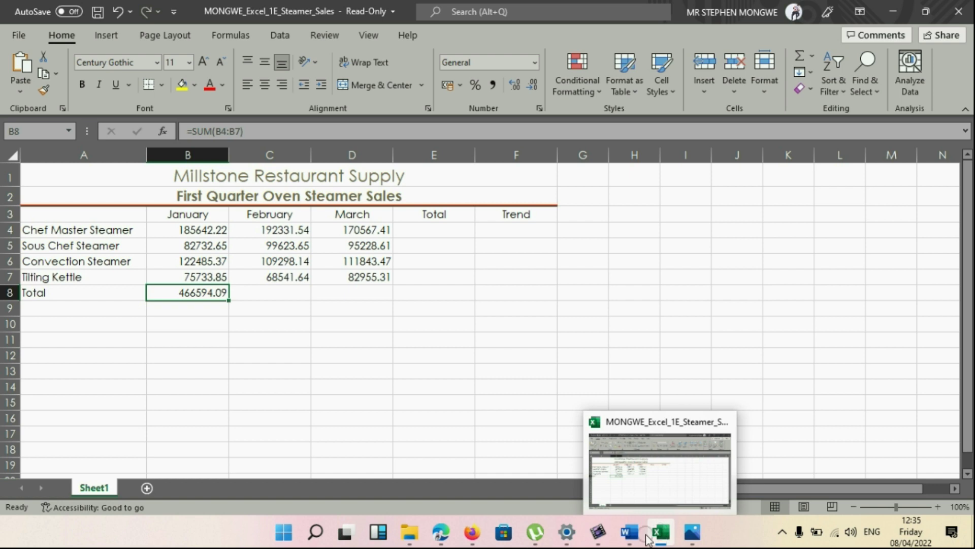
mouse_move(640, 541)
click(646, 483)
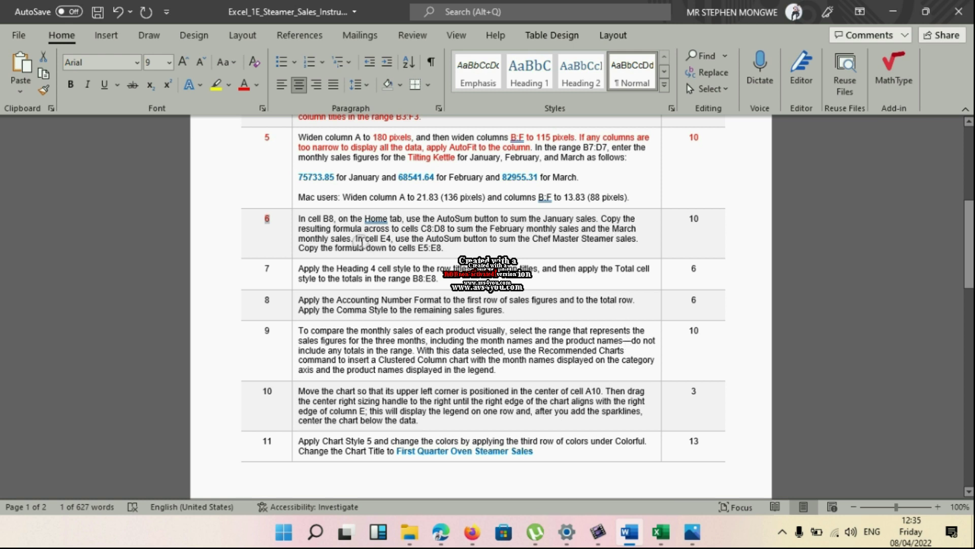
Step: Switch to the Excel workbook and copy the January total formula from B8 across to C8:D8
mouse_move(629, 542)
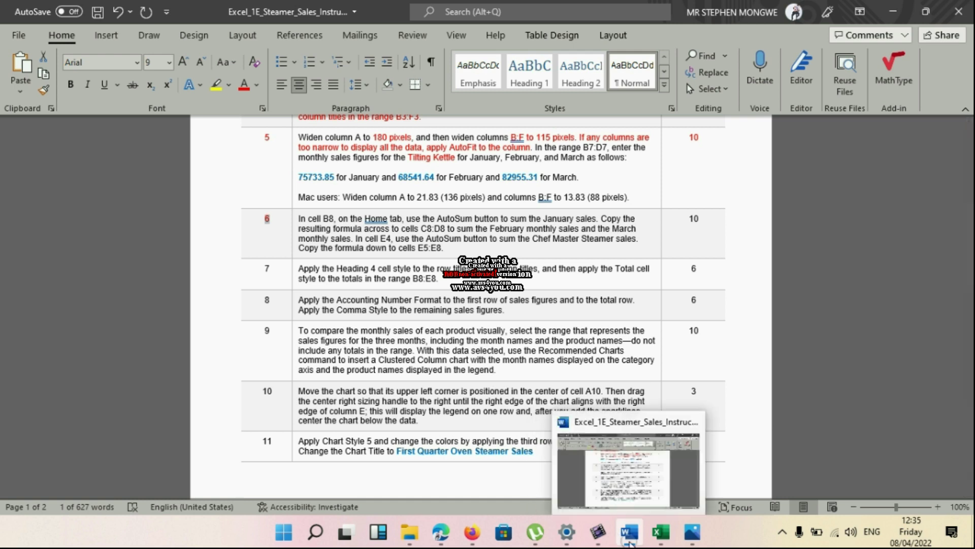
click(659, 534)
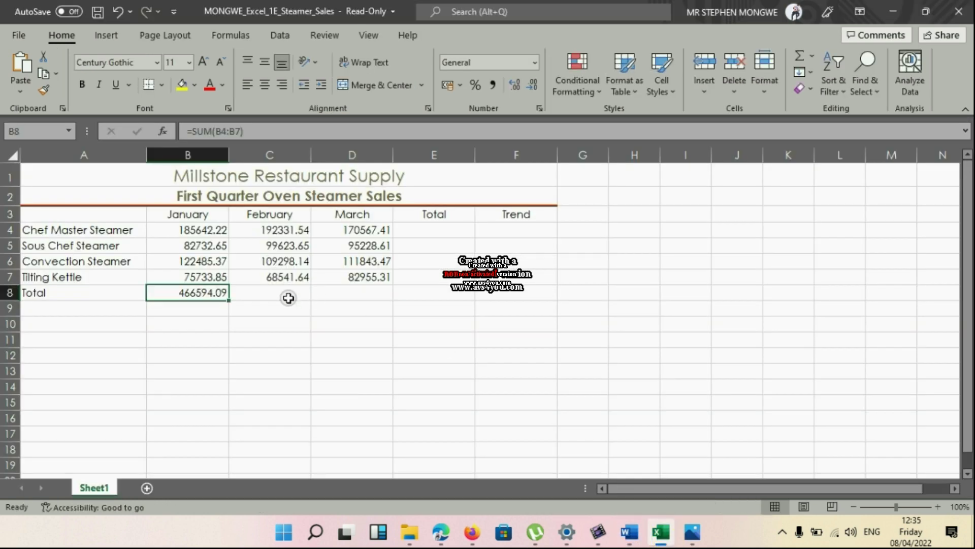
click(287, 298)
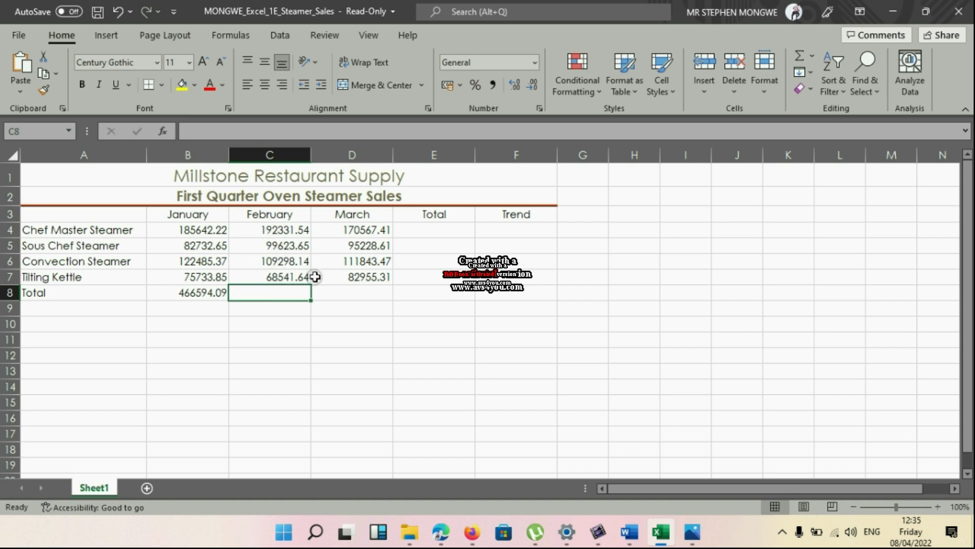
click(360, 291)
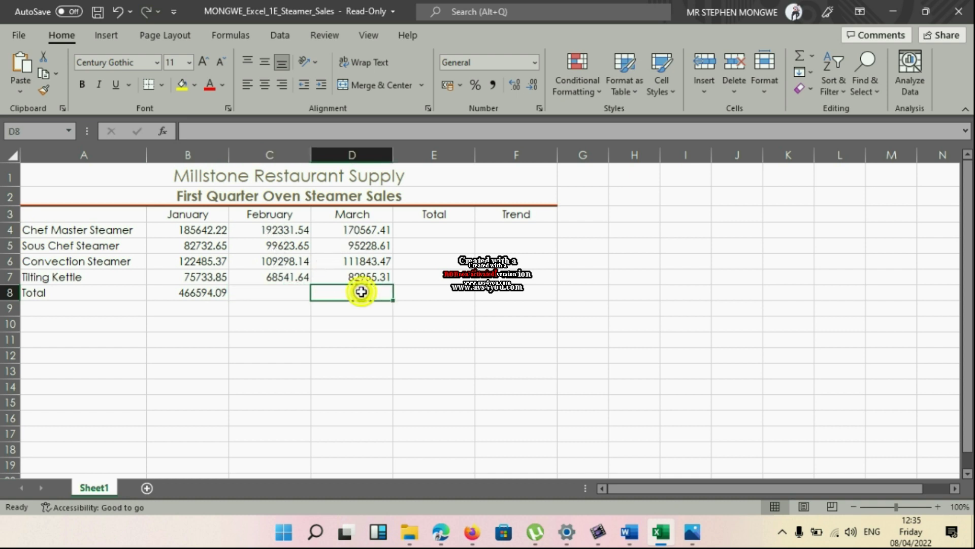
click(283, 292)
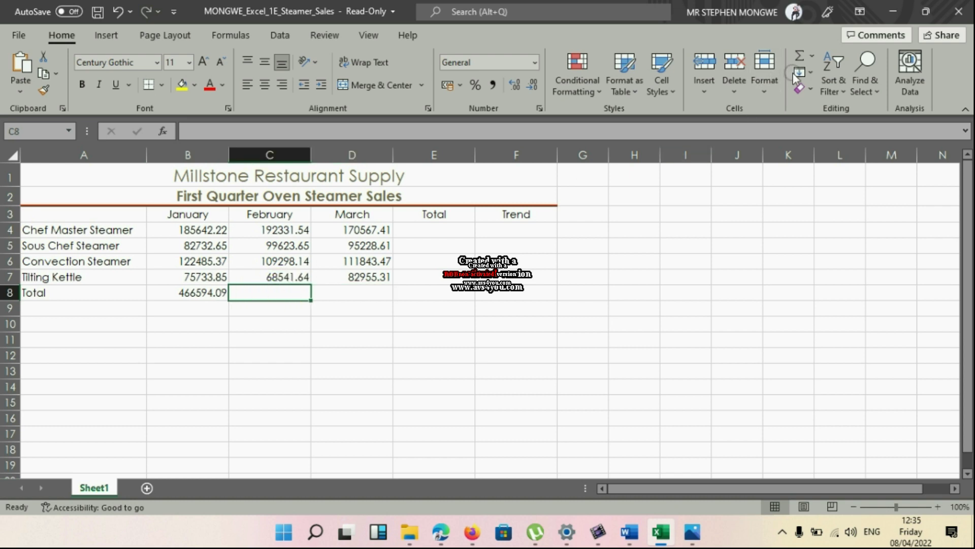
click(207, 293)
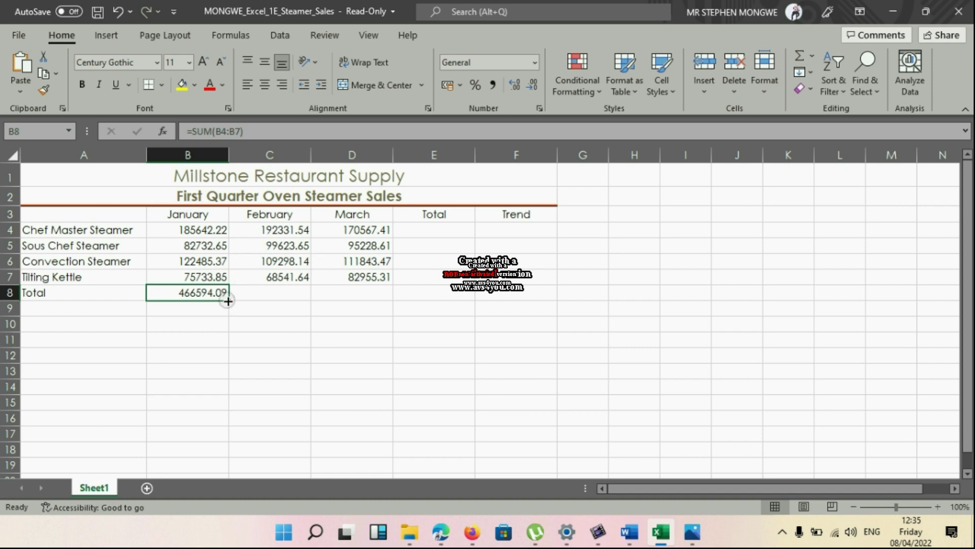
drag(228, 301, 373, 292)
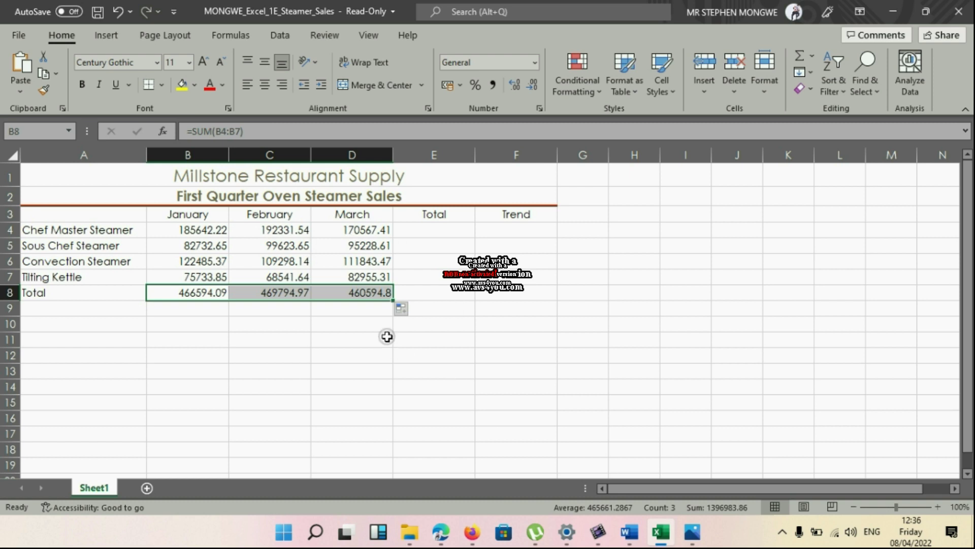
Step: Switch to the Word instructions and color the step 6 sentences about summing in E4 and copying down to E5:E8 red
mouse_move(658, 533)
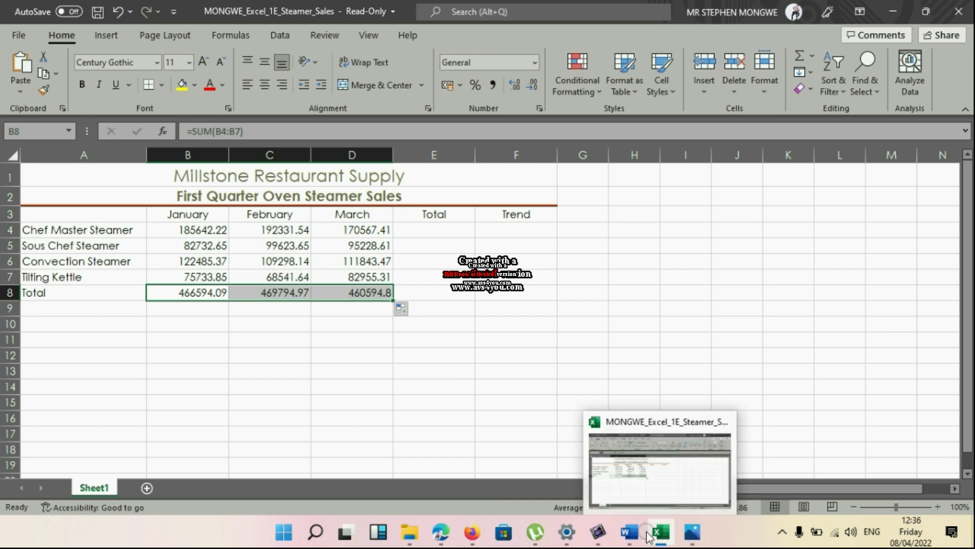
click(645, 504)
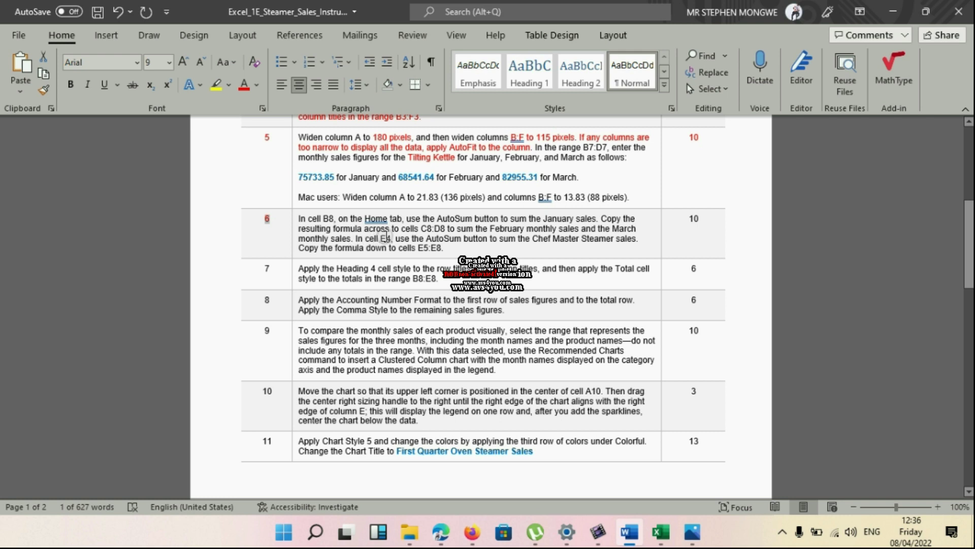
drag(355, 238, 443, 249)
click(244, 85)
click(446, 252)
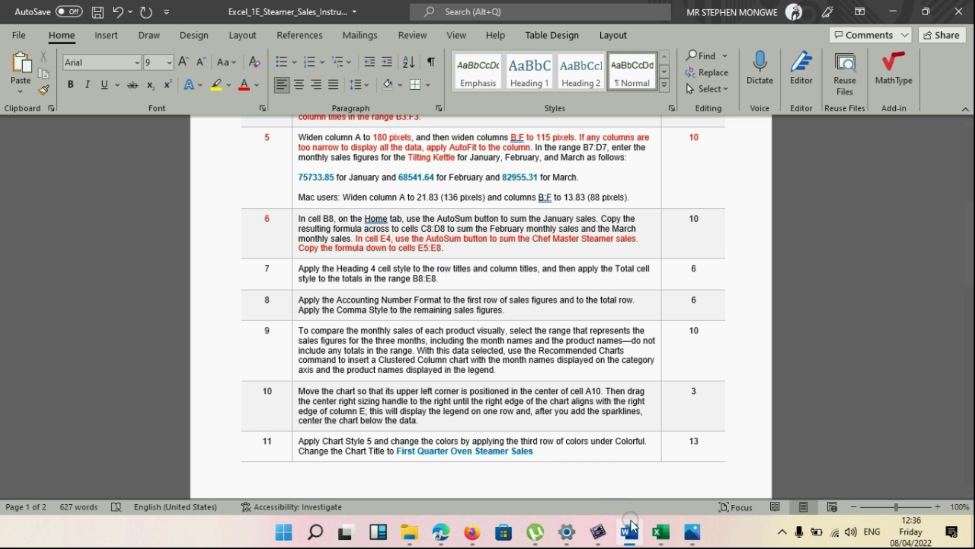
Step: Switch to the Excel workbook and total the Chef Master Steamer sales in cell E4 with AutoSum over B4:D4
click(661, 531)
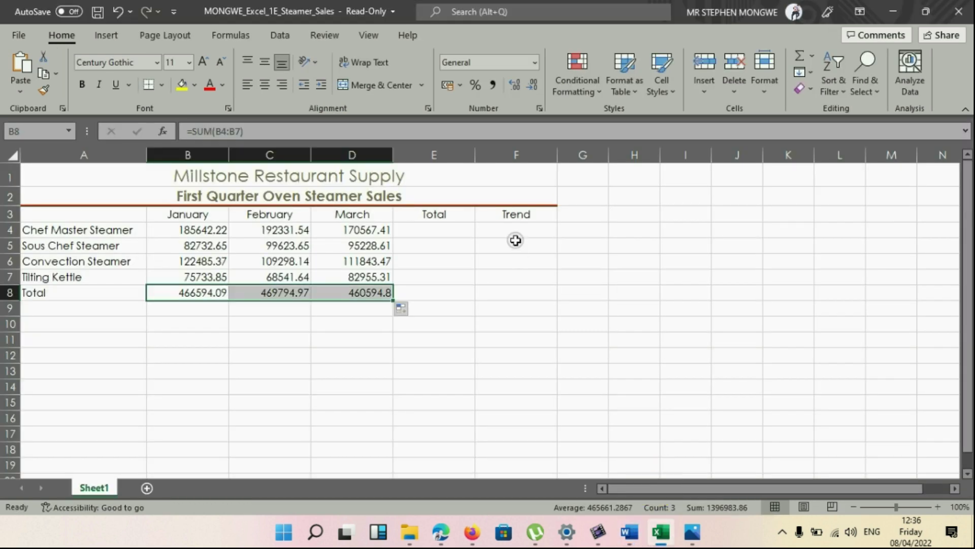
click(452, 233)
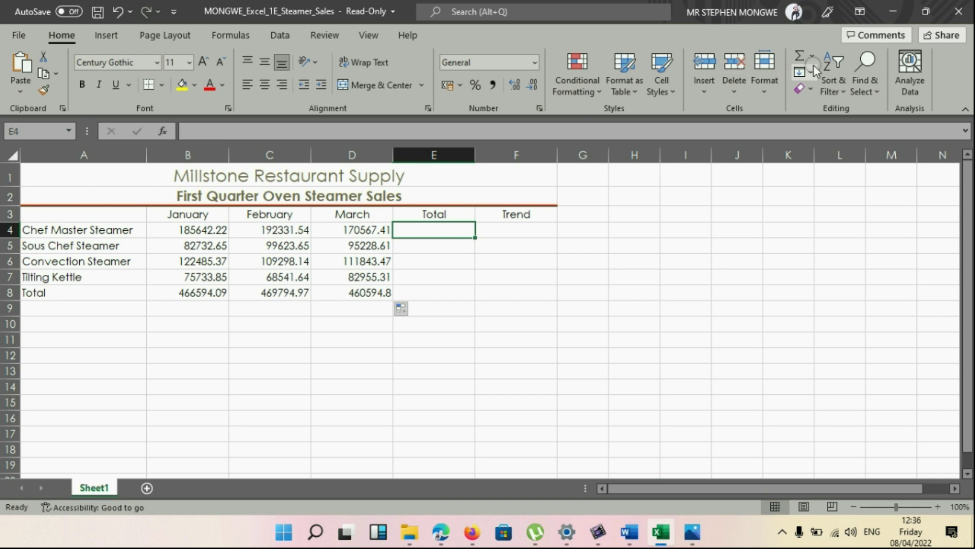
click(803, 57)
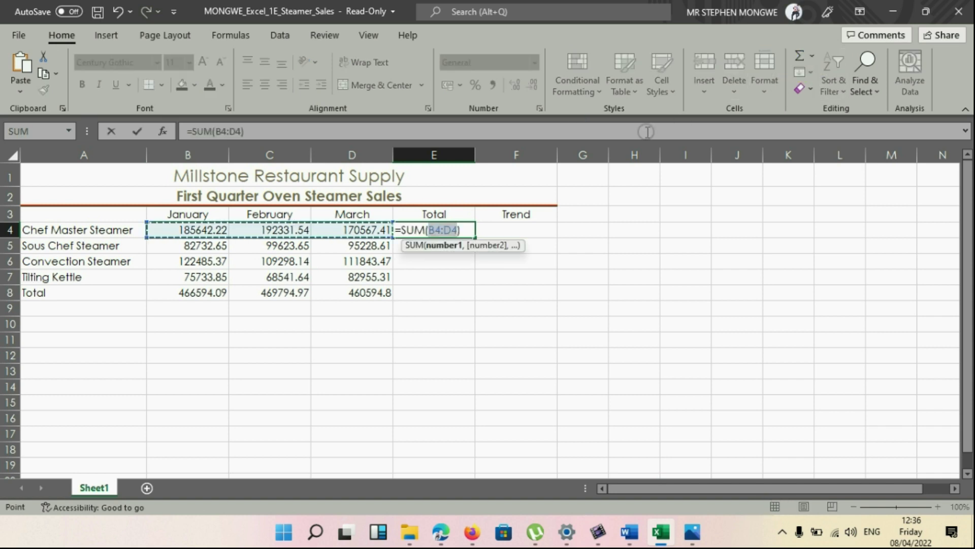
key(Return)
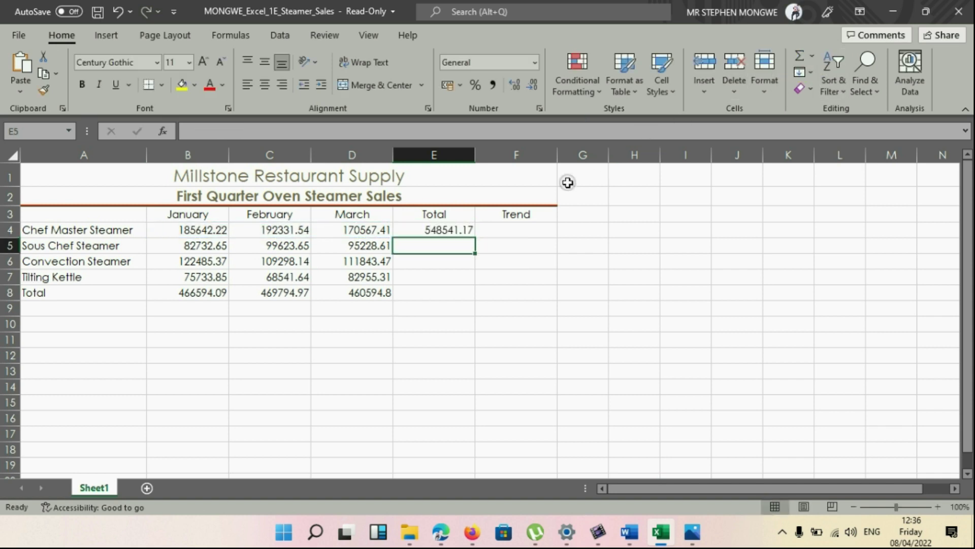
Step: Copy the Chef Master Steamer total formula from E4 down to E5:E8
click(450, 229)
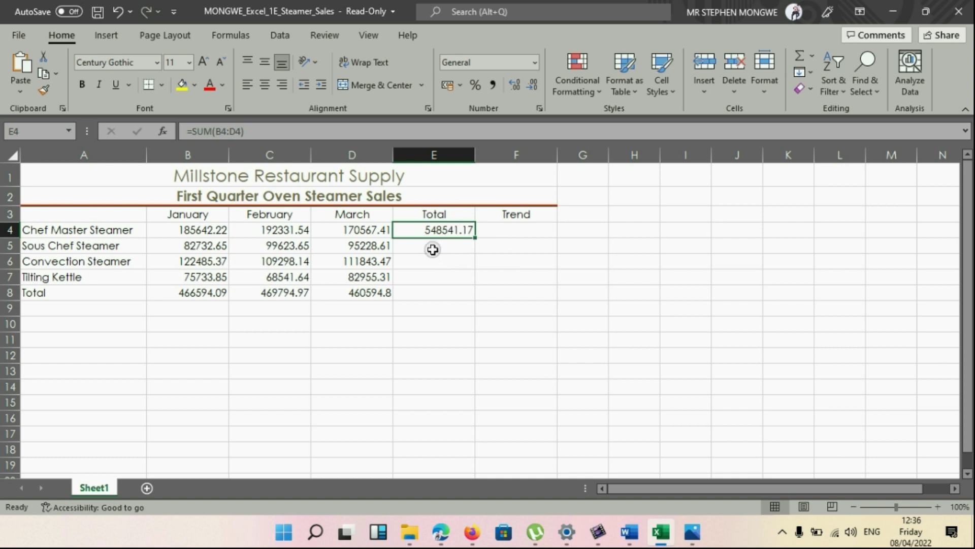
click(443, 292)
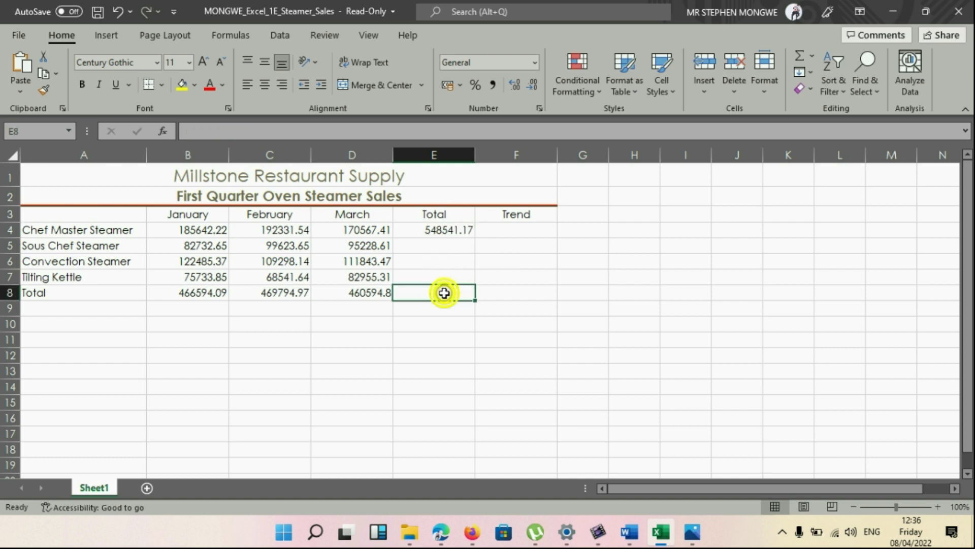
click(437, 228)
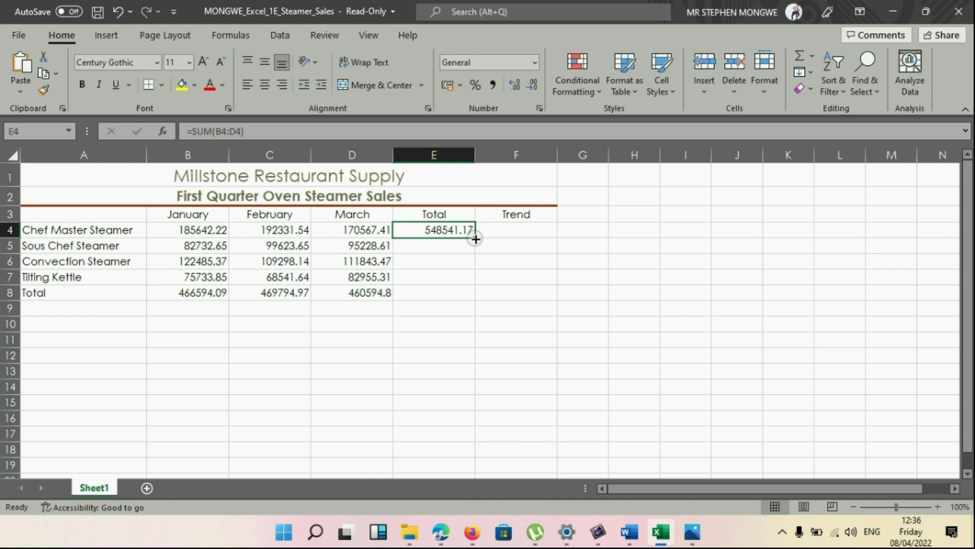
drag(476, 239, 468, 300)
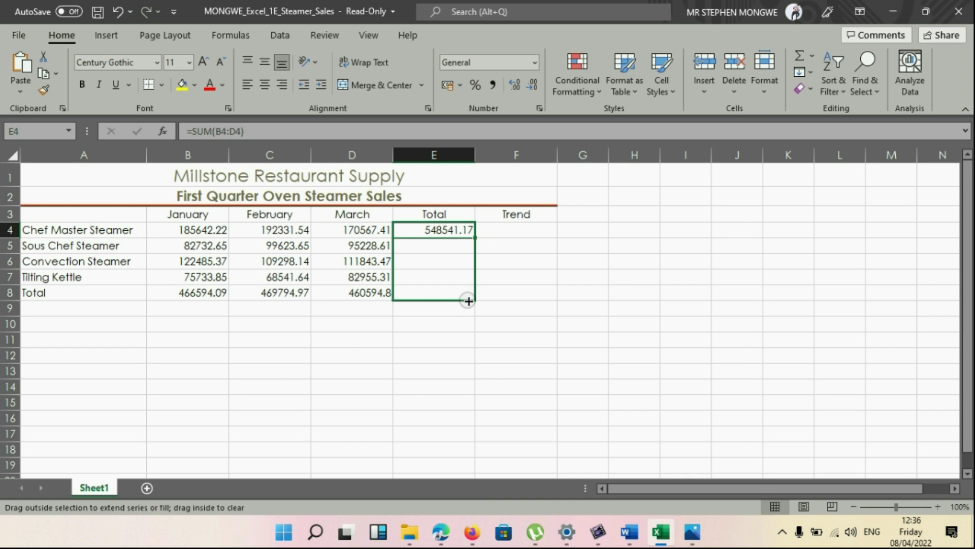
drag(467, 300, 469, 304)
click(561, 277)
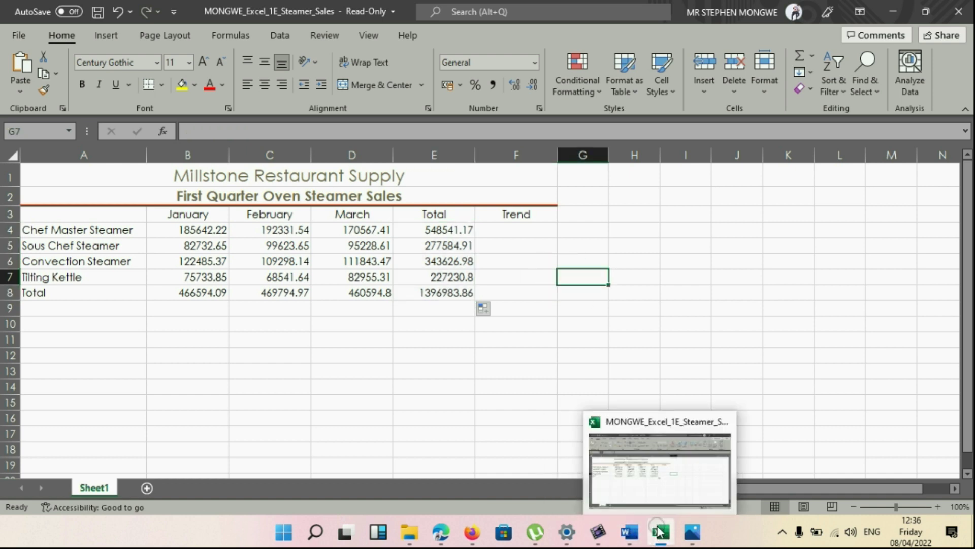
Step: Switch to the Word instructions and color the points value of step 6 red
click(632, 529)
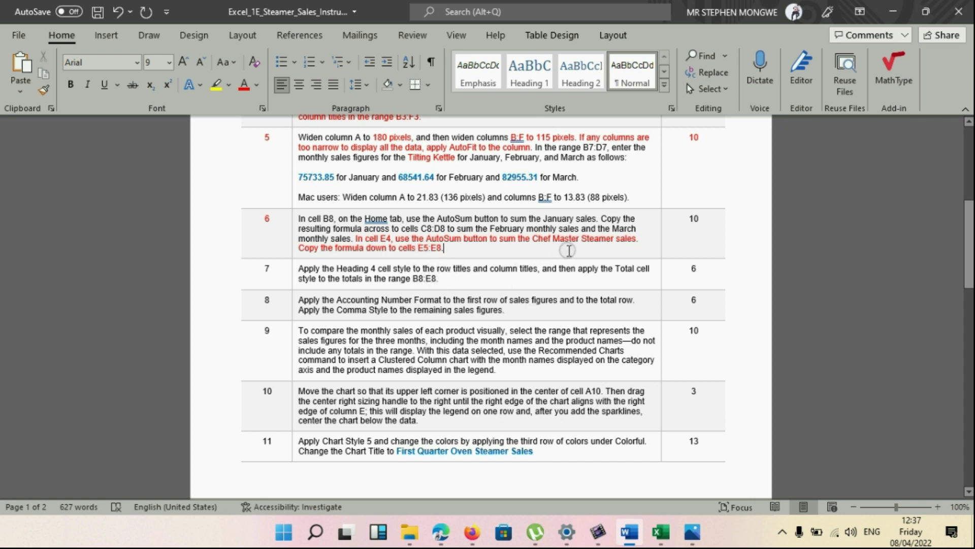
click(689, 226)
double_click(688, 226)
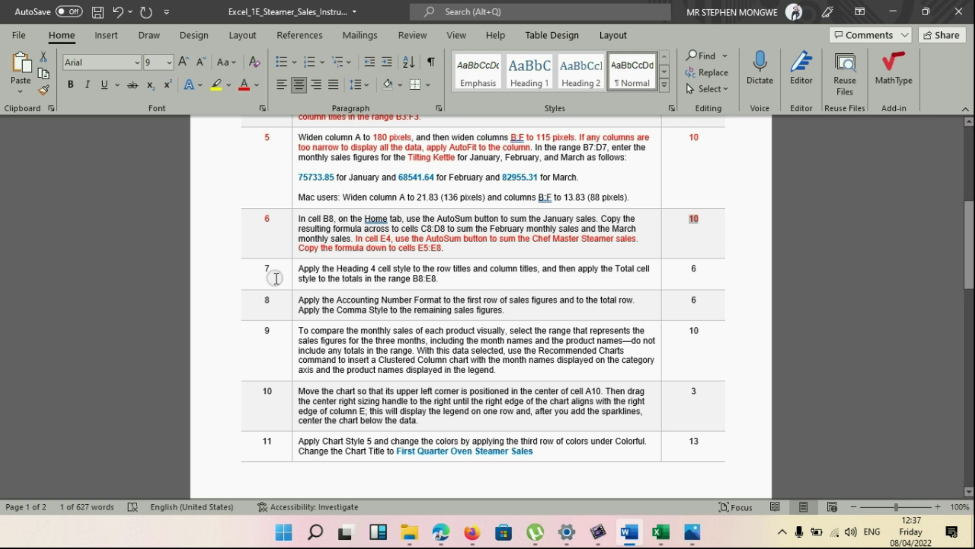
Step: Color the phrases "row titles", "column titles" and "Heading 4 cell style" red in step 7 of the instructions
scroll(274, 278, down, 1)
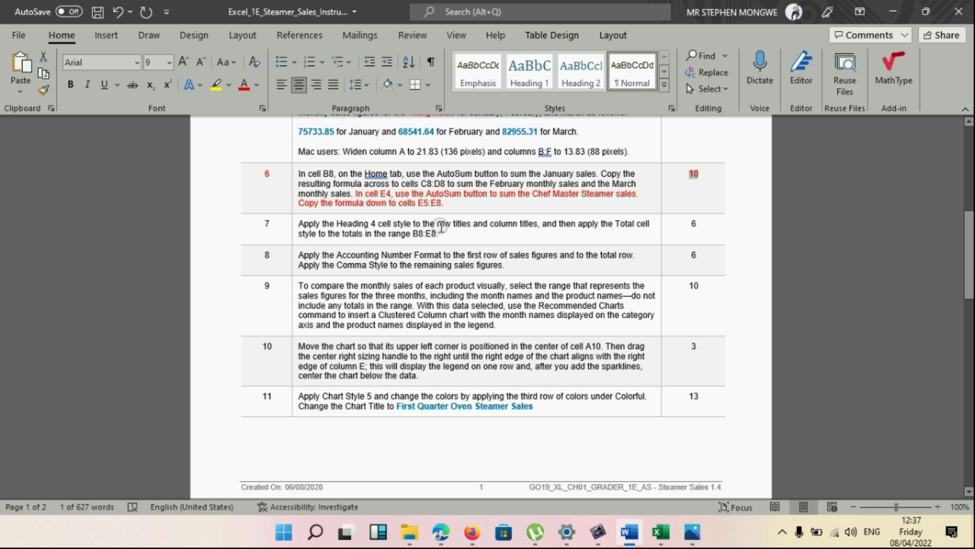
drag(440, 226, 472, 226)
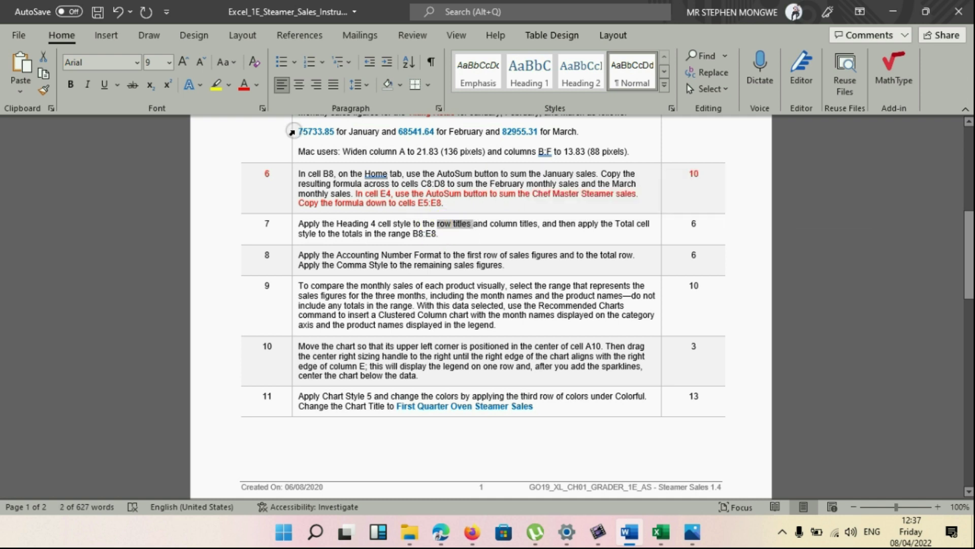
click(244, 86)
drag(491, 223, 538, 226)
click(530, 232)
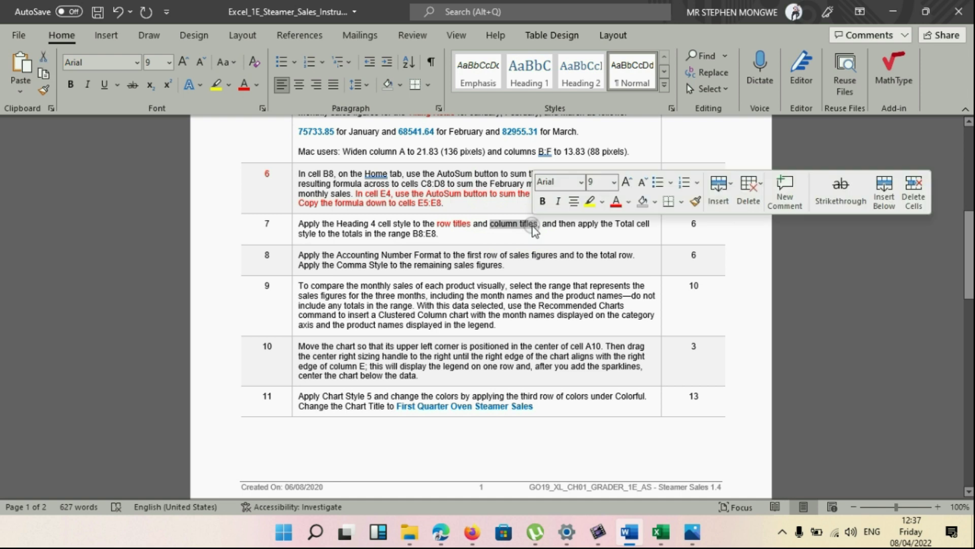
click(244, 85)
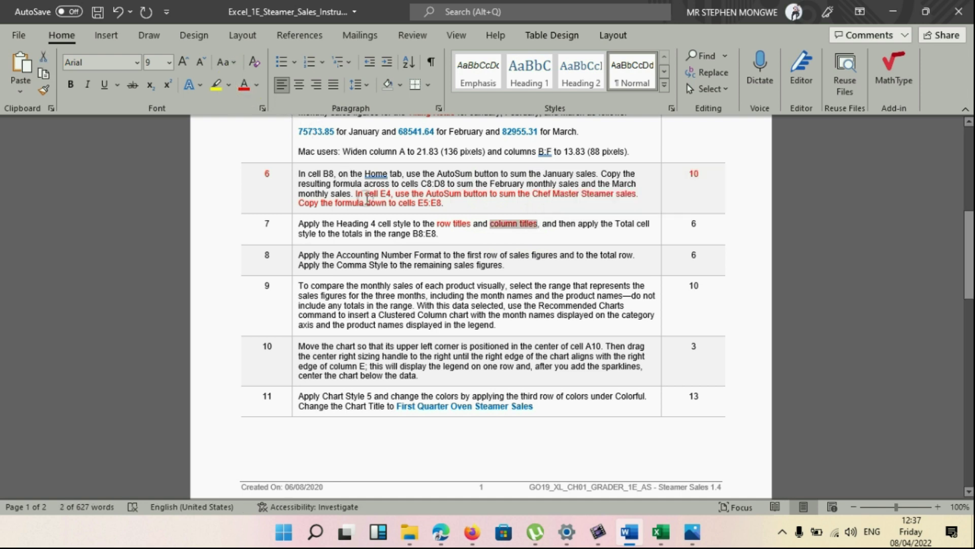
drag(336, 224, 405, 225)
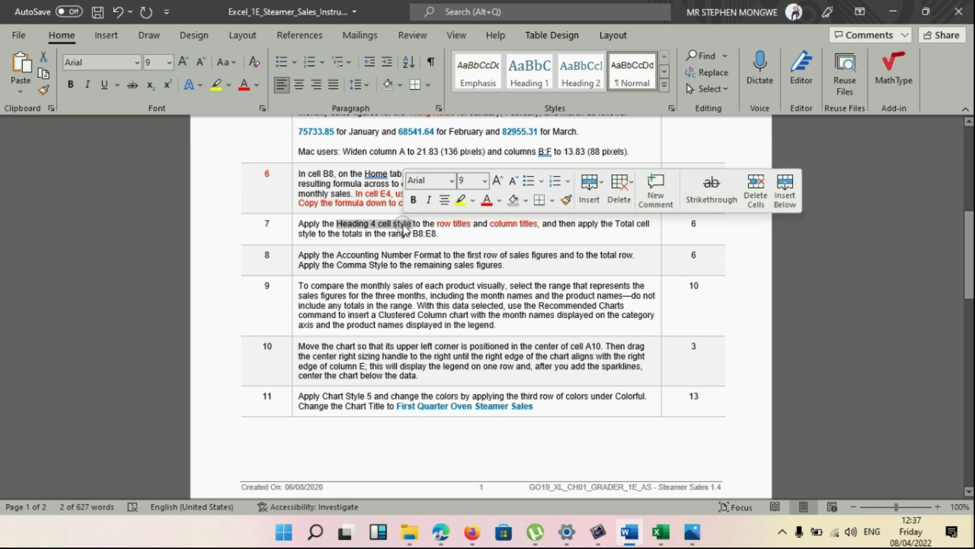
click(244, 85)
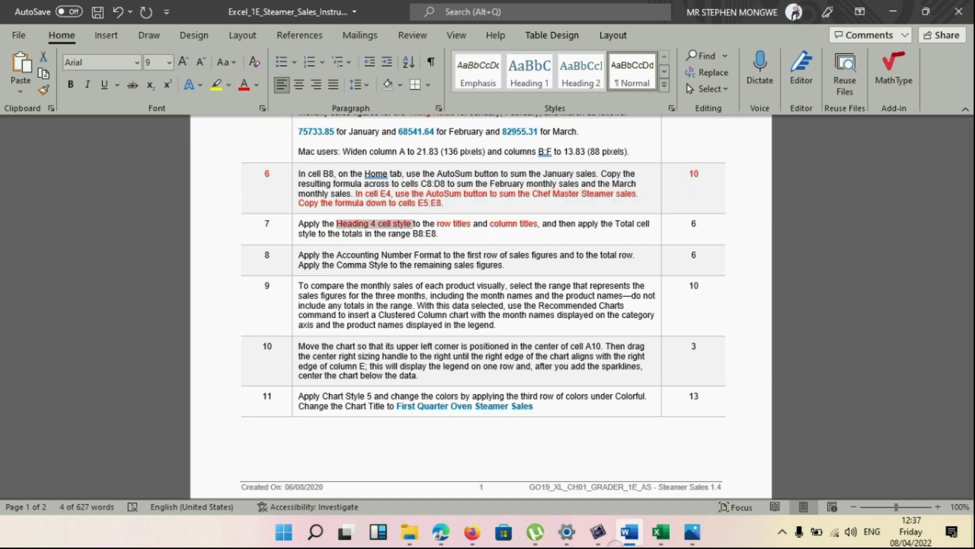
Step: Switch to the Excel workbook and apply the Heading 4 cell style to the row titles in A4:A8
click(667, 538)
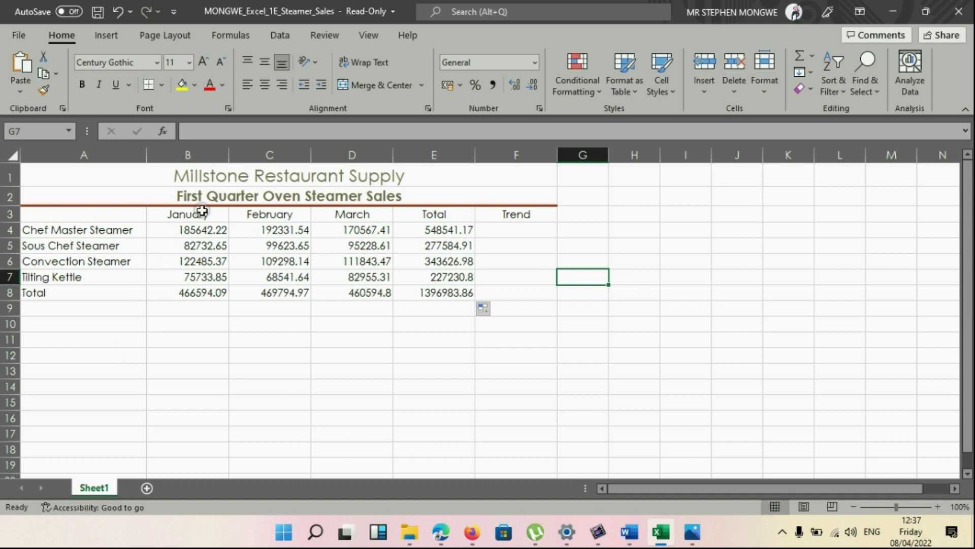
click(68, 231)
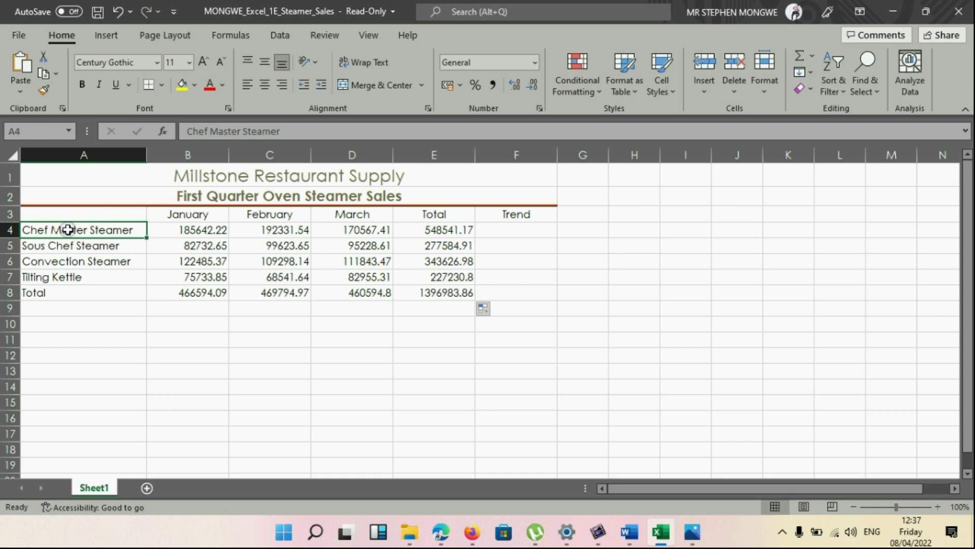
drag(68, 230, 73, 292)
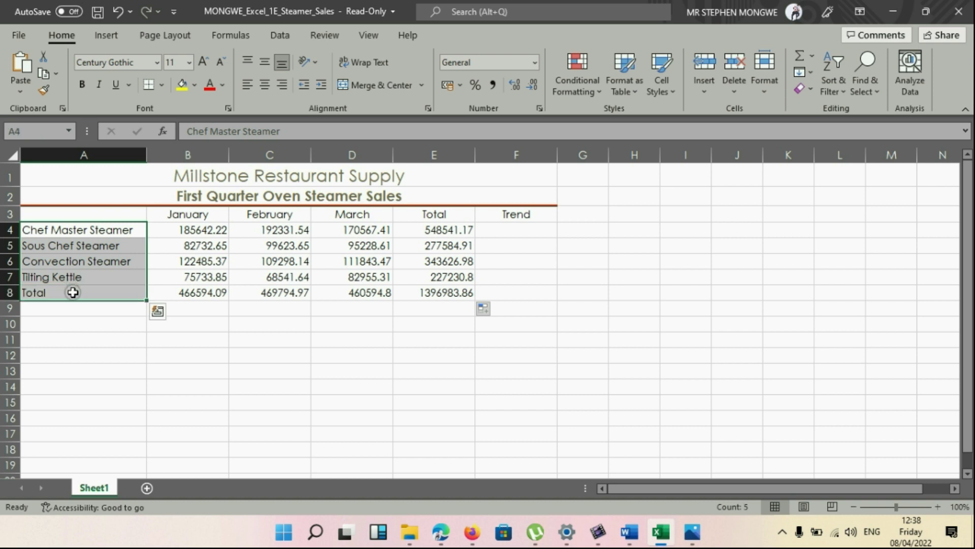
click(674, 91)
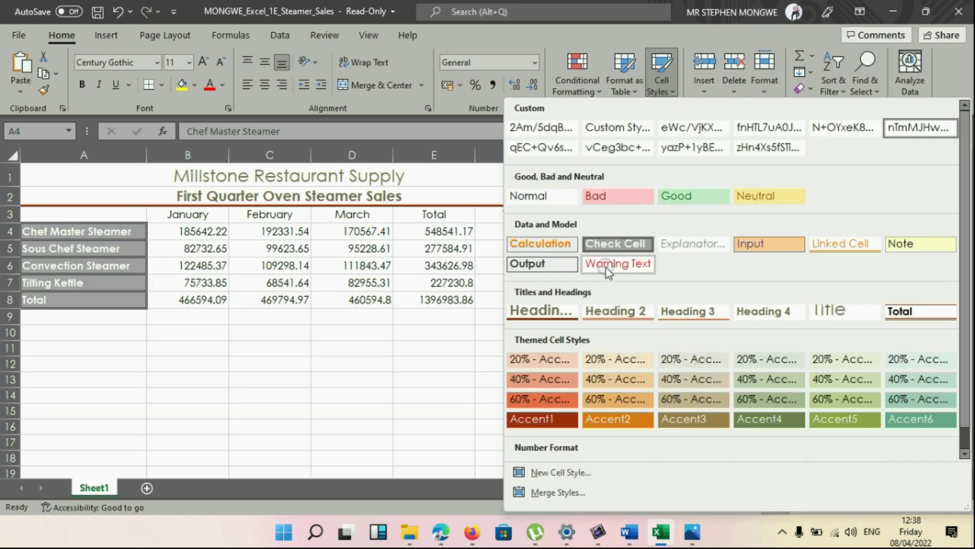
click(773, 319)
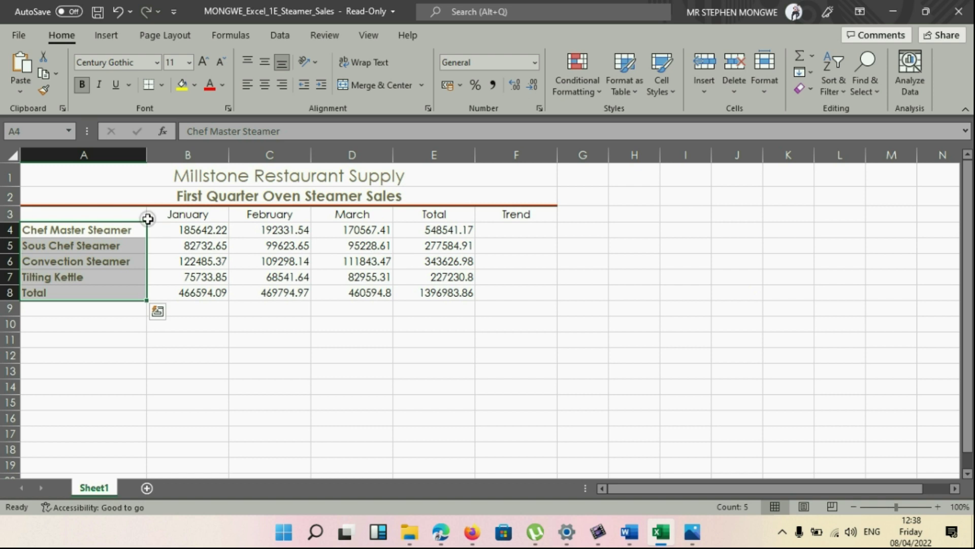
Step: Apply the Heading 4 cell style to the column titles in B3:F3
click(170, 214)
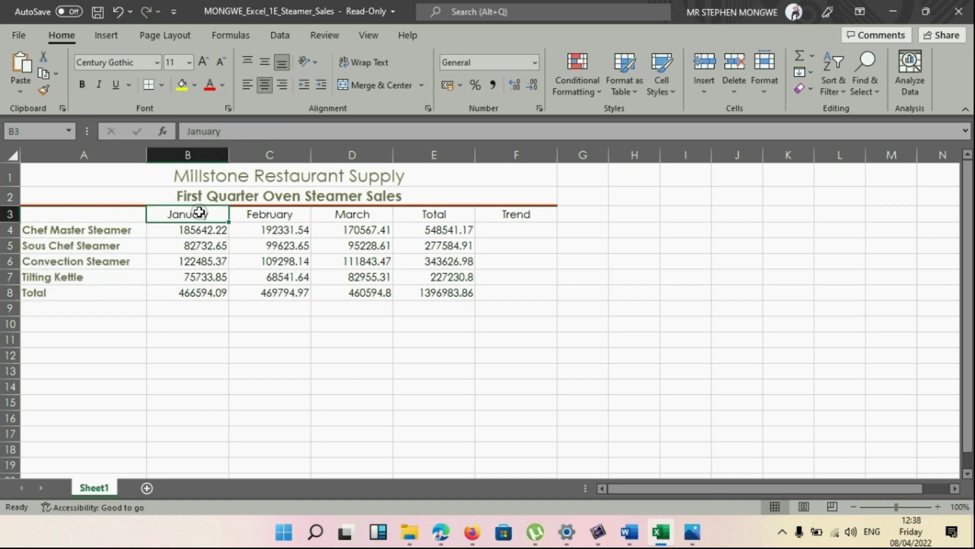
drag(190, 215, 514, 224)
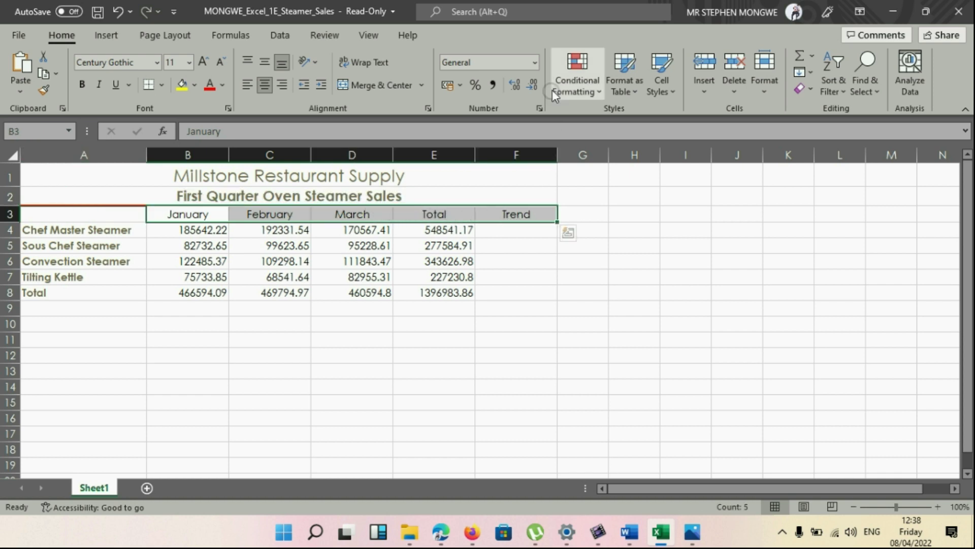
click(674, 93)
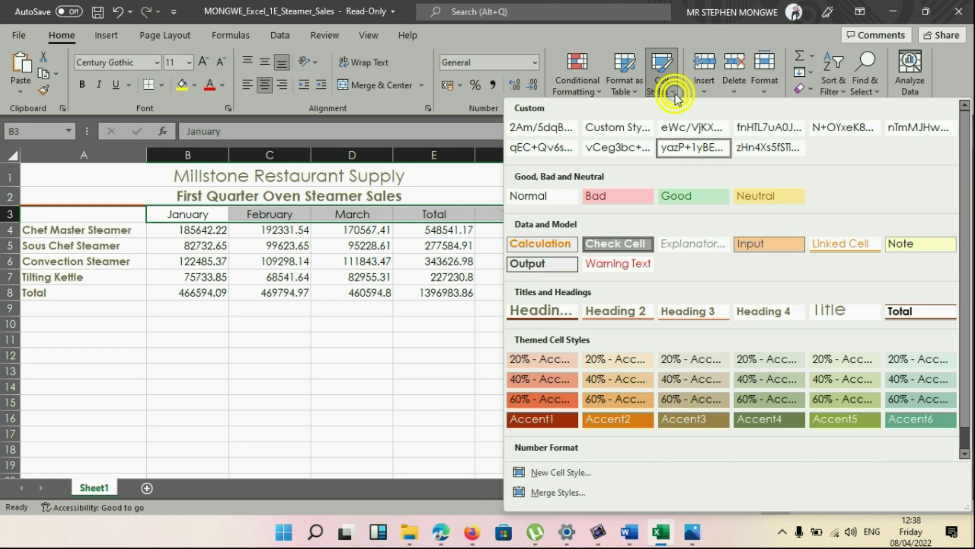
click(747, 311)
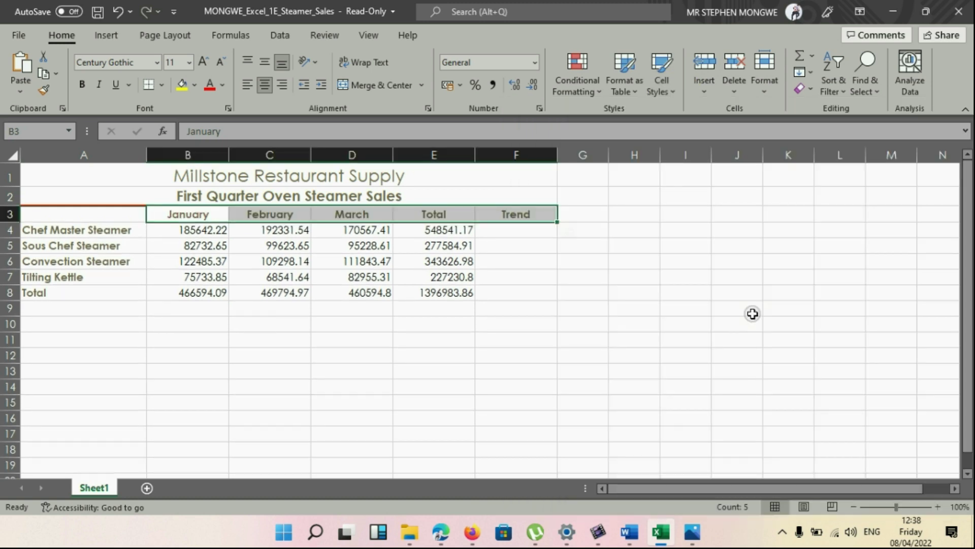
click(510, 340)
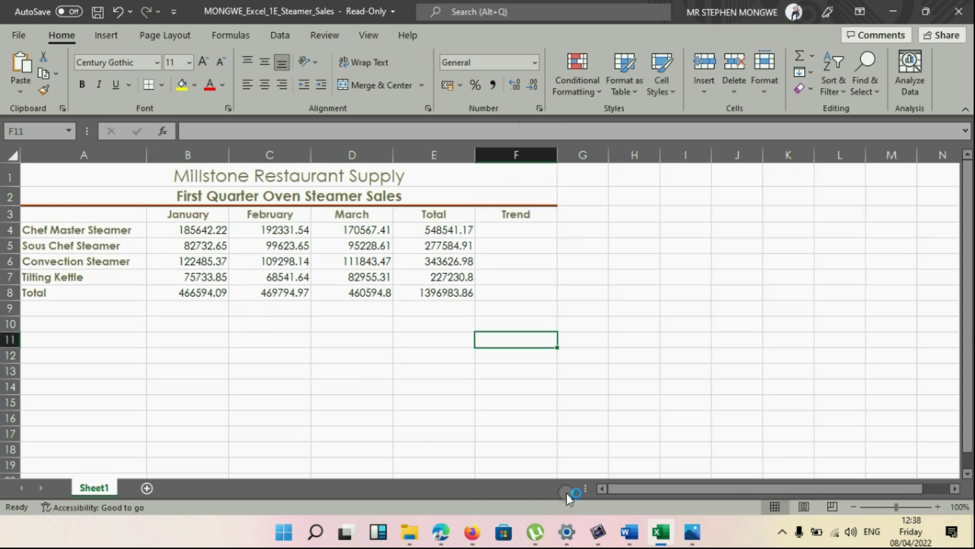
Step: Switch to the Word instructions and color "Total cell style to the totals in the range B8:E8." red in step 7
mouse_move(661, 532)
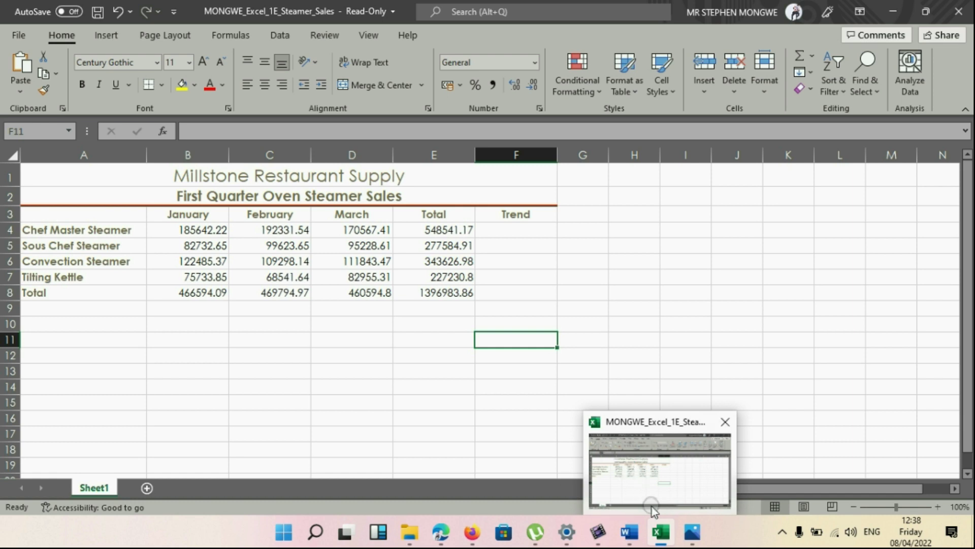
click(633, 499)
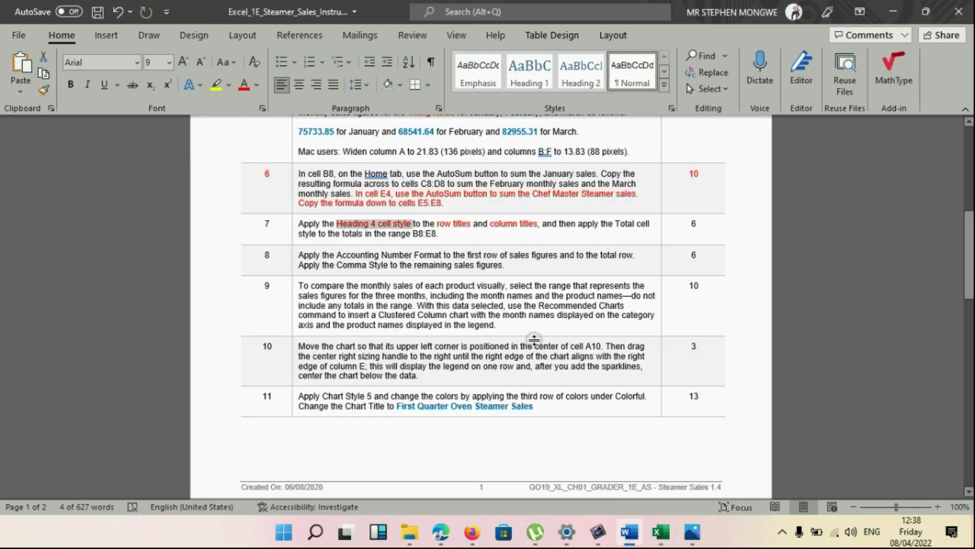
scroll(531, 333, down, 1)
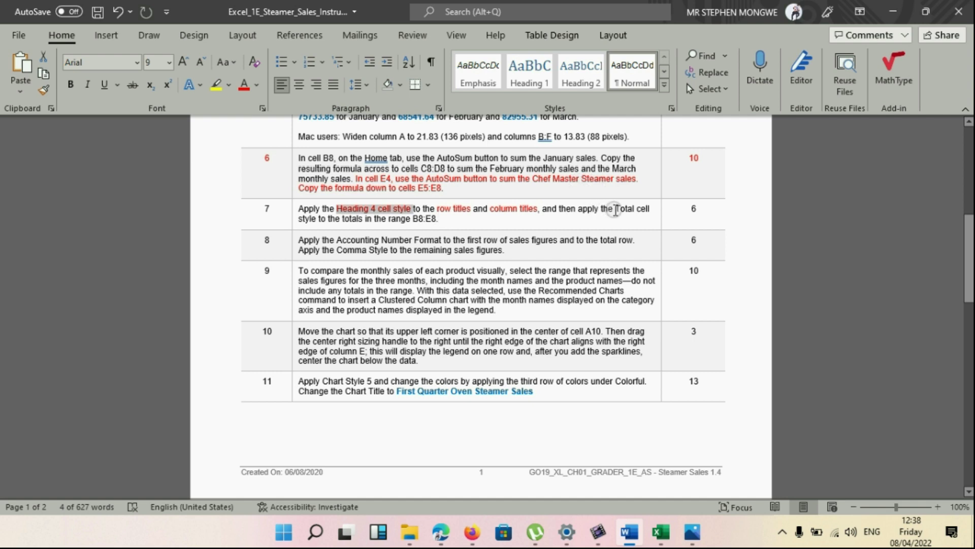
drag(616, 210, 632, 220)
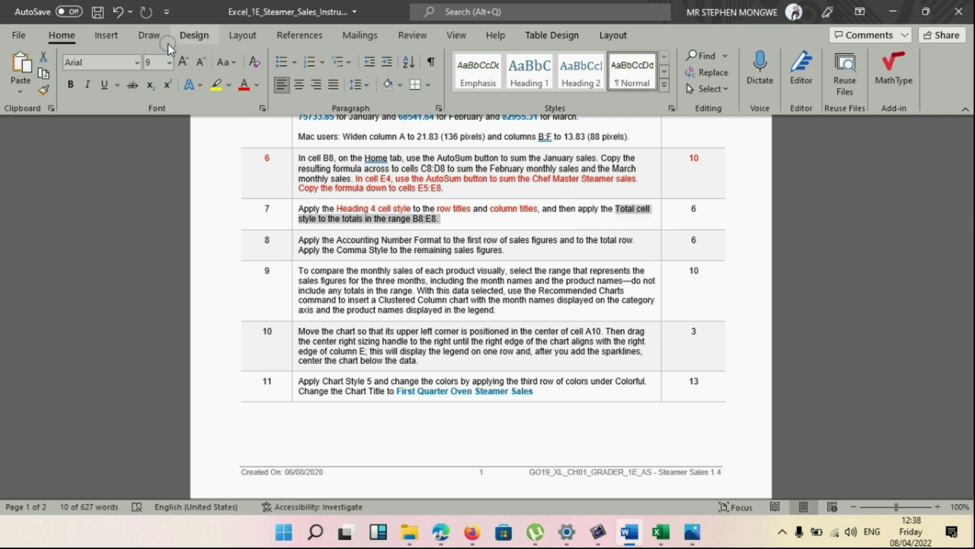
click(244, 89)
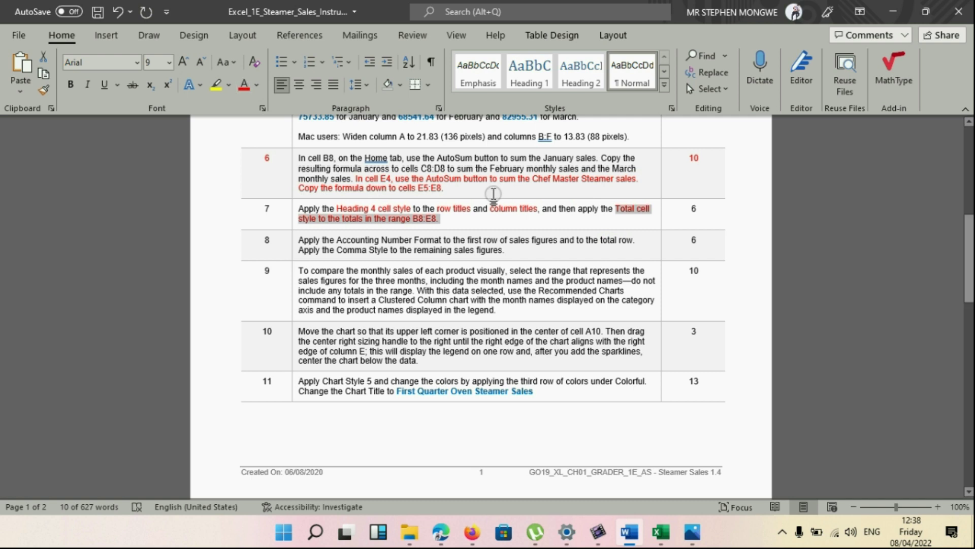
click(498, 227)
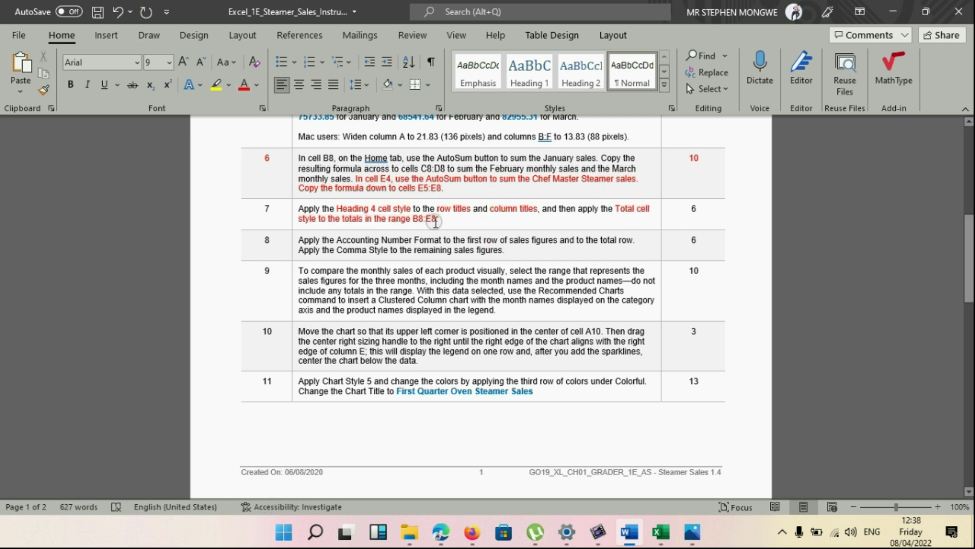
Step: Switch to the Excel workbook and apply the Total cell style to the totals in B8:E8
click(659, 531)
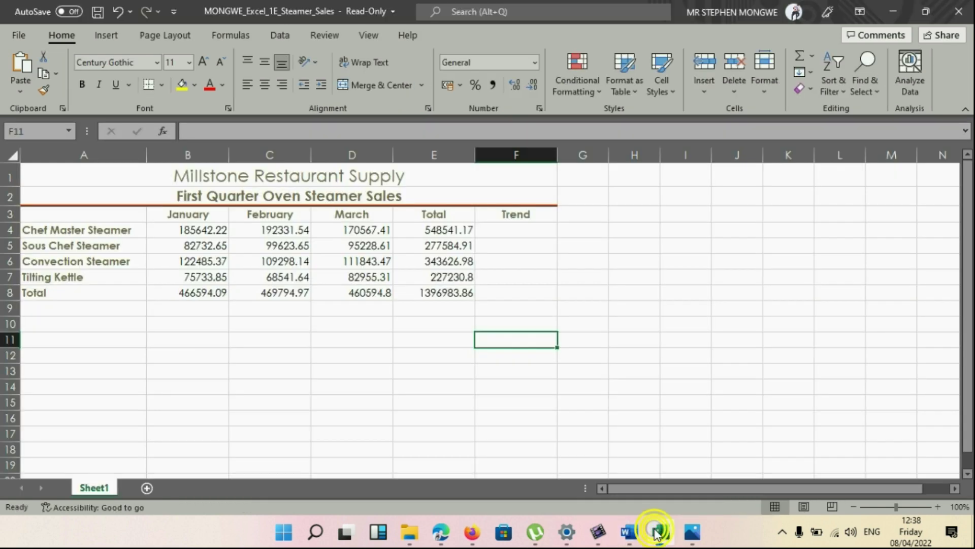
click(213, 292)
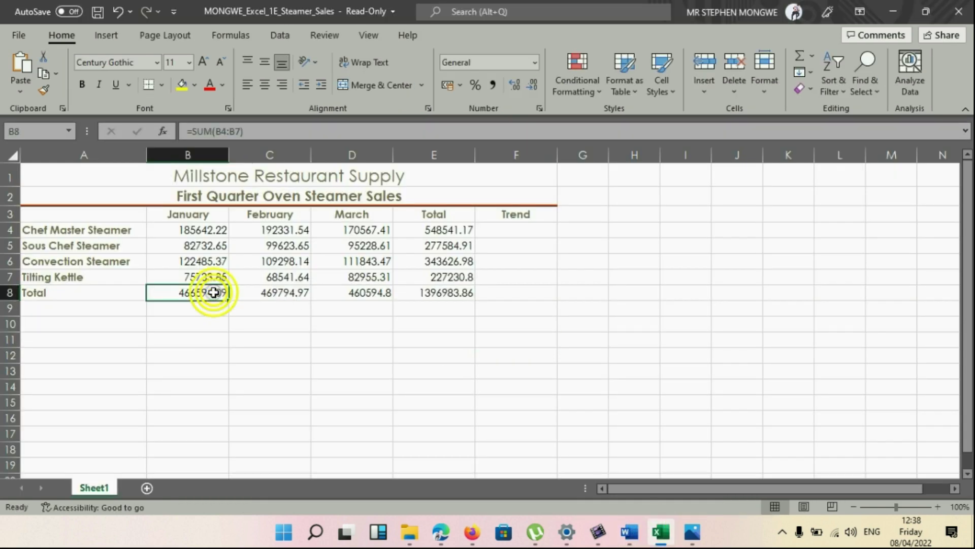
click(462, 292)
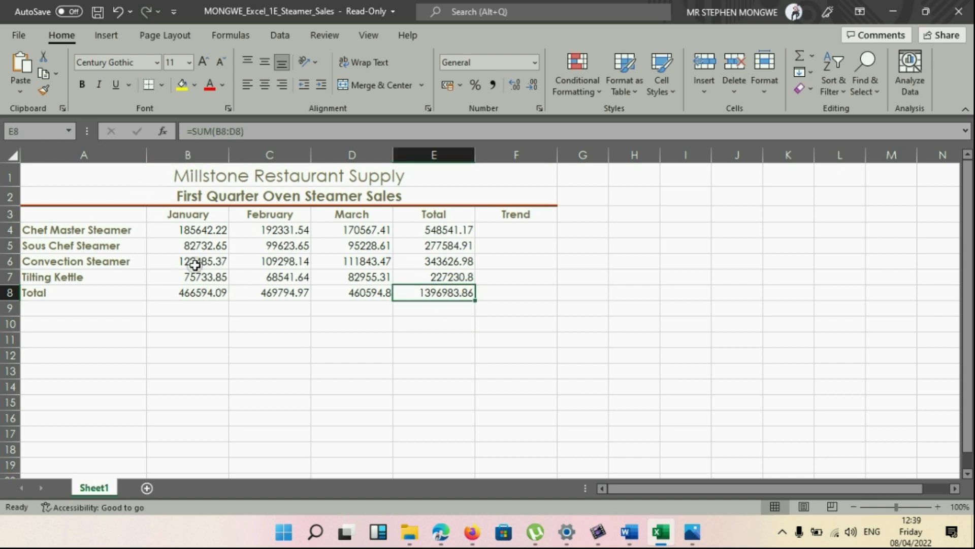
click(197, 292)
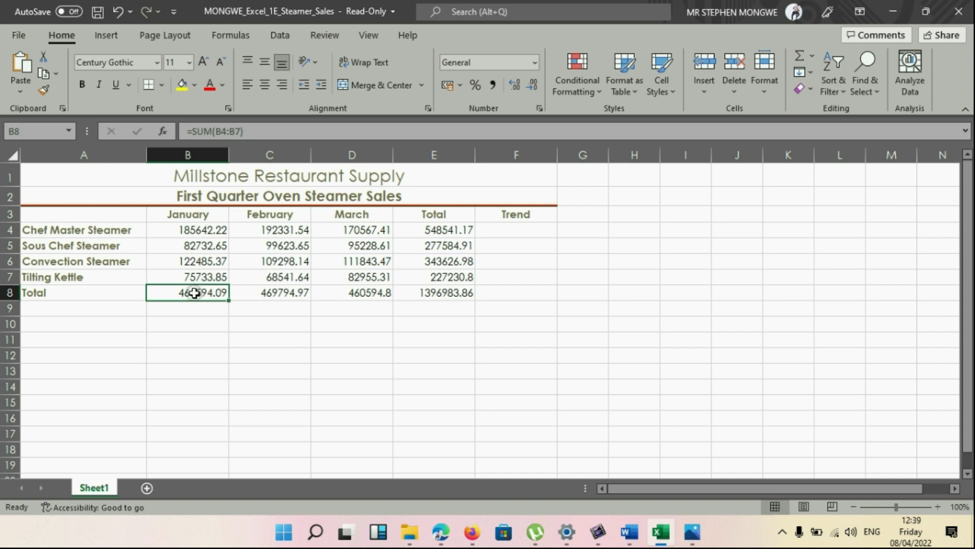
drag(194, 293, 456, 293)
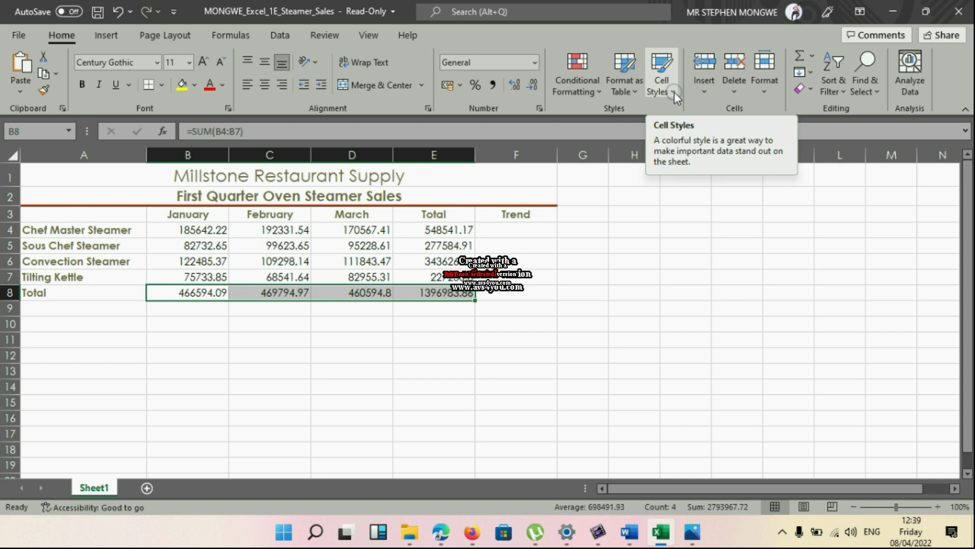
click(675, 93)
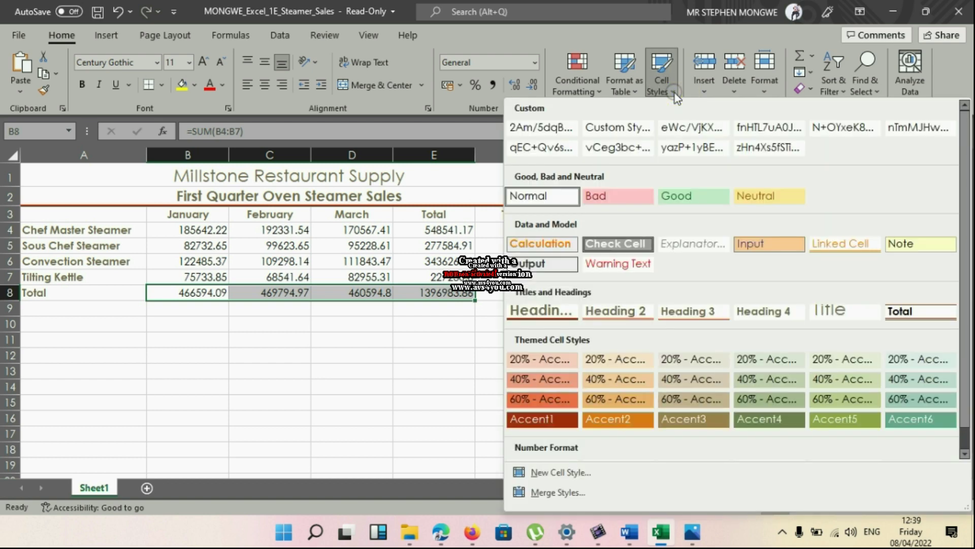
click(910, 315)
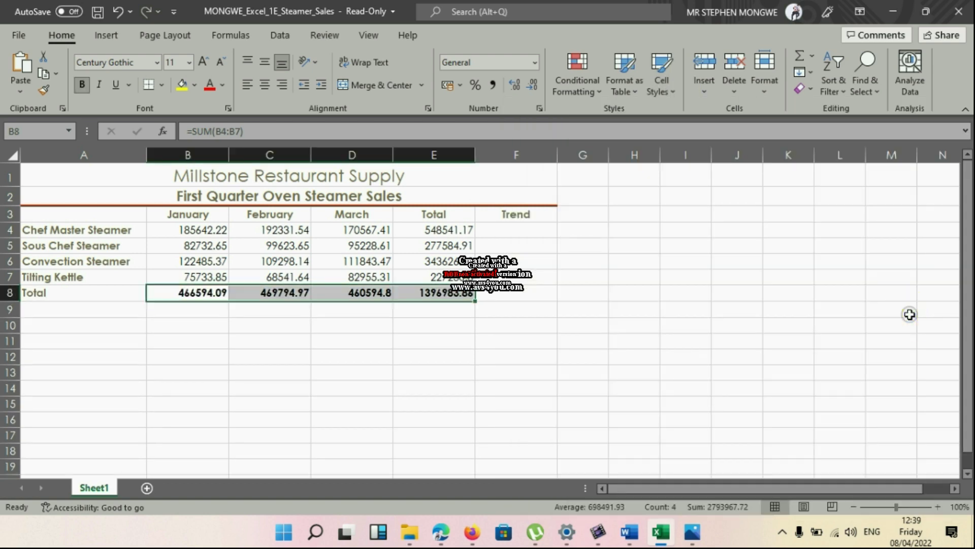
click(511, 405)
Step: Compare the worksheet's total row with the final result image in Photos, and return to the Excel workbook
mouse_move(674, 542)
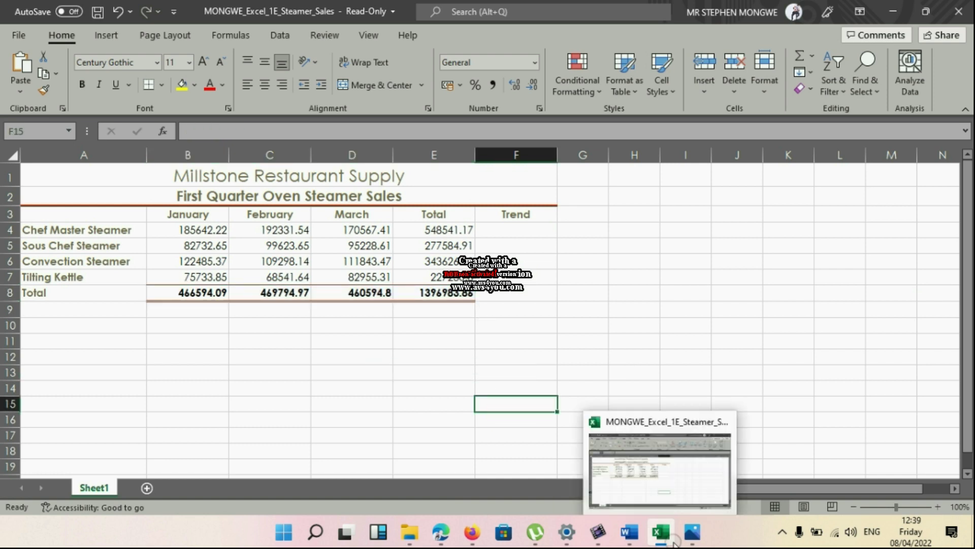
click(697, 494)
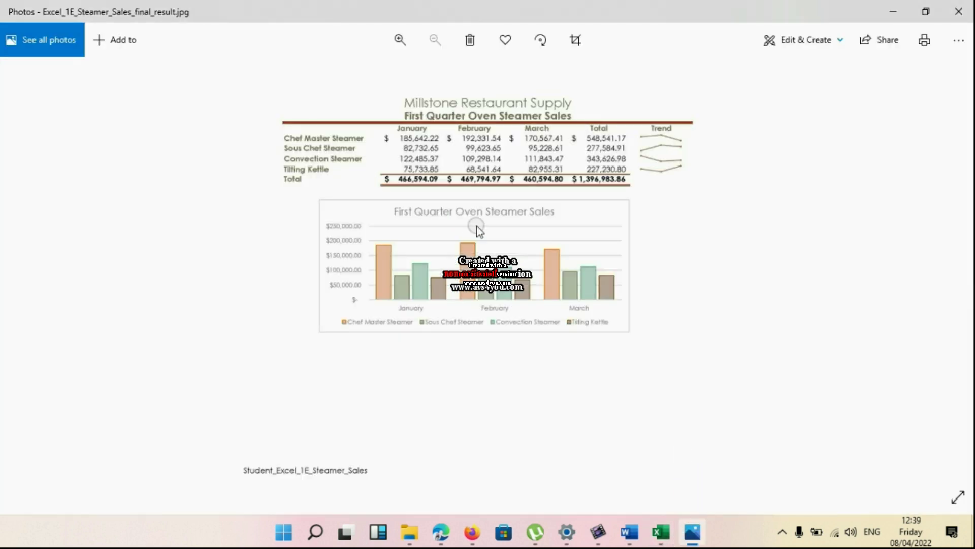
scroll(508, 216, up, 3)
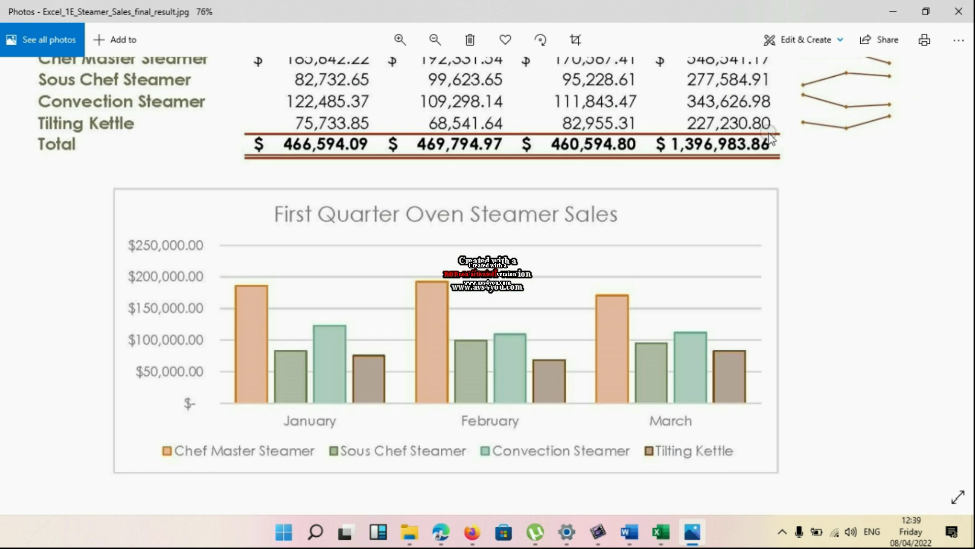
scroll(867, 254, down, 2)
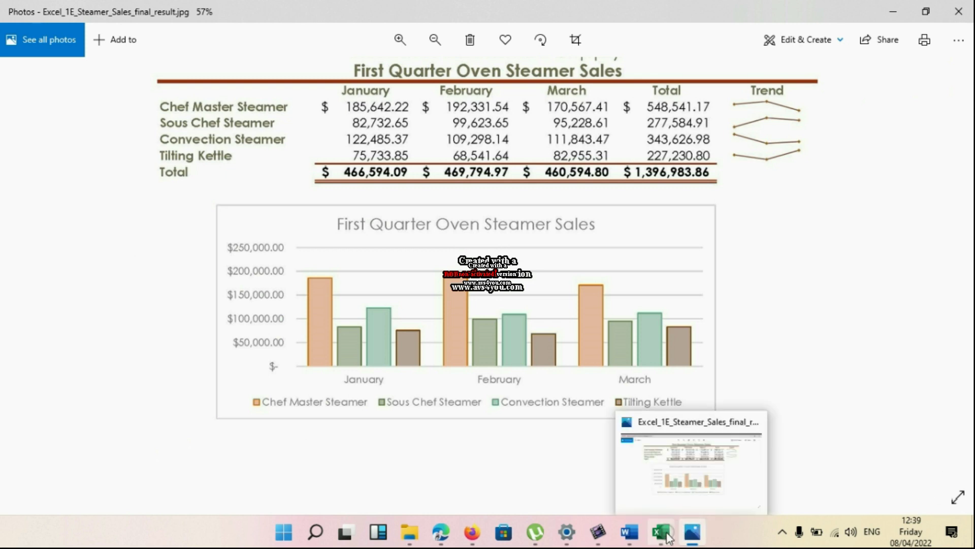
mouse_move(660, 530)
click(684, 480)
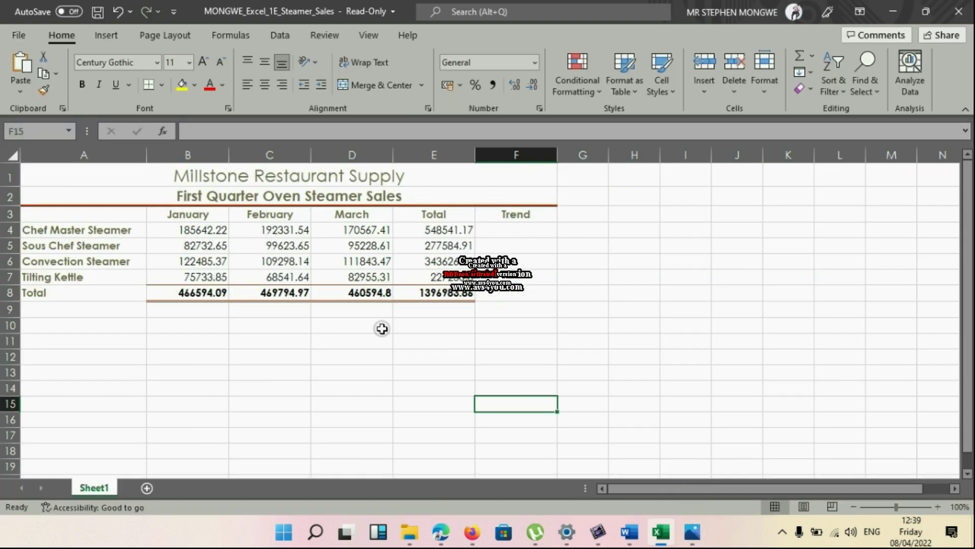
Step: Switch to the Word instructions and color the step number and points value of step 7 red
mouse_move(642, 541)
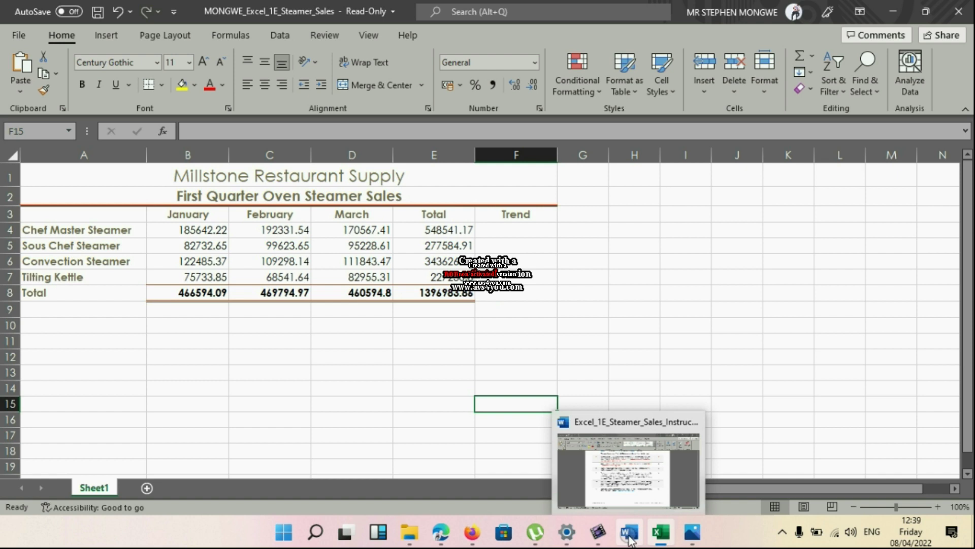
click(629, 463)
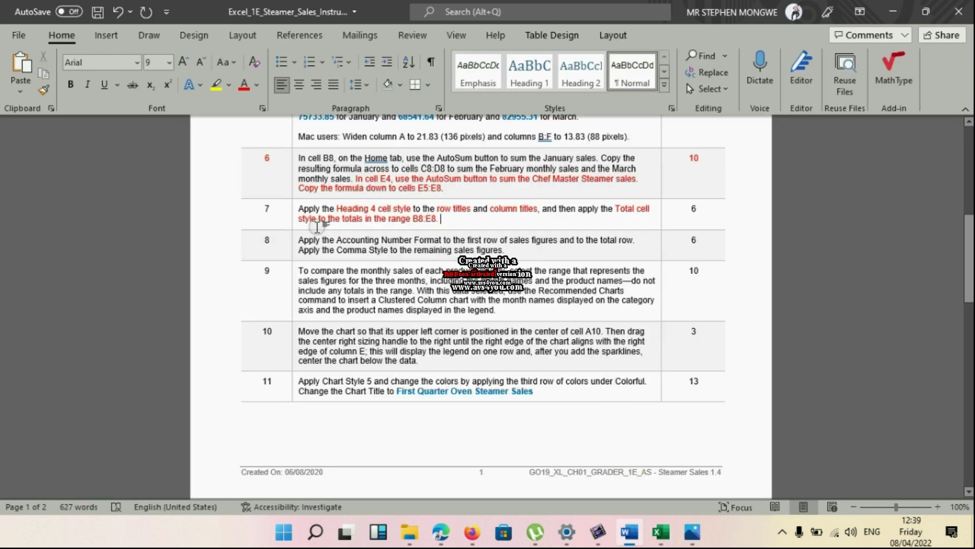
double_click(267, 208)
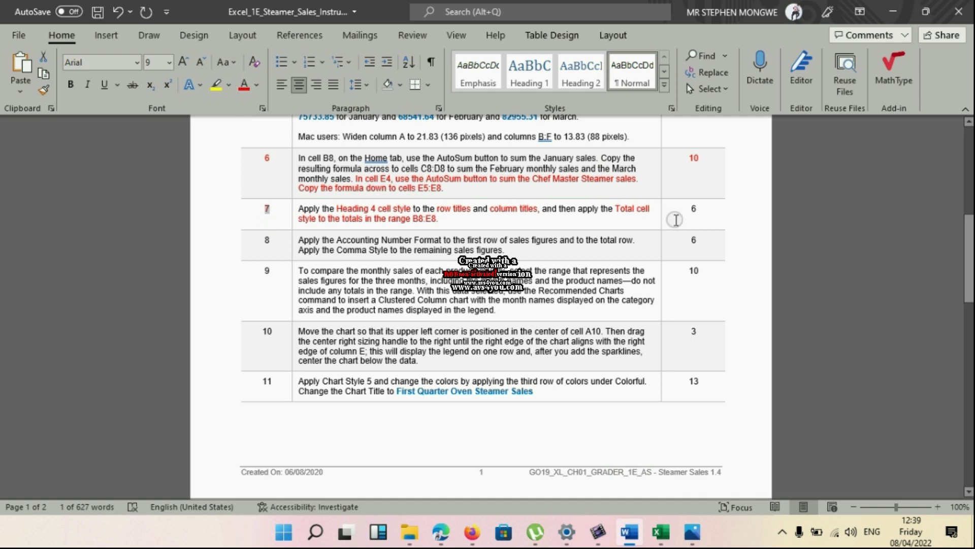
double_click(705, 209)
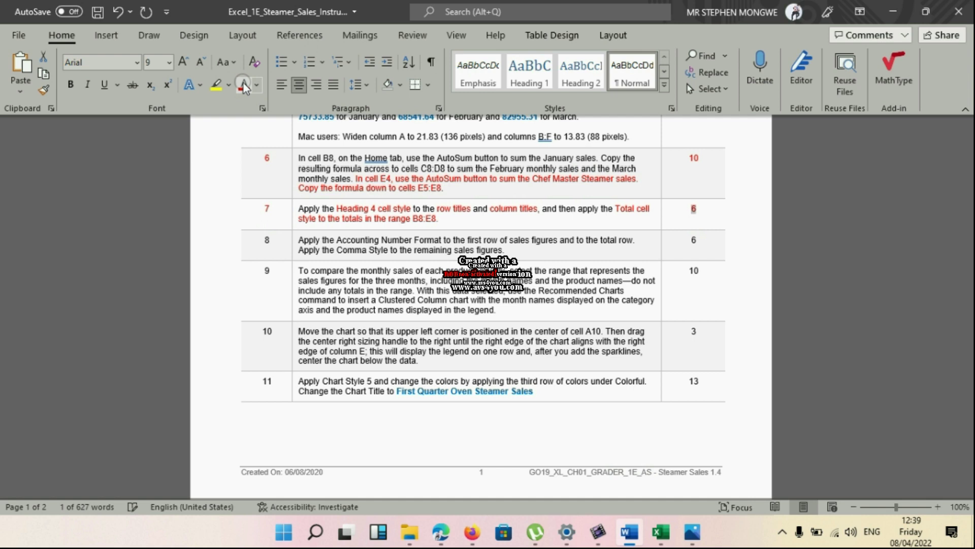
scroll(567, 262, down, 2)
scroll(572, 260, up, 2)
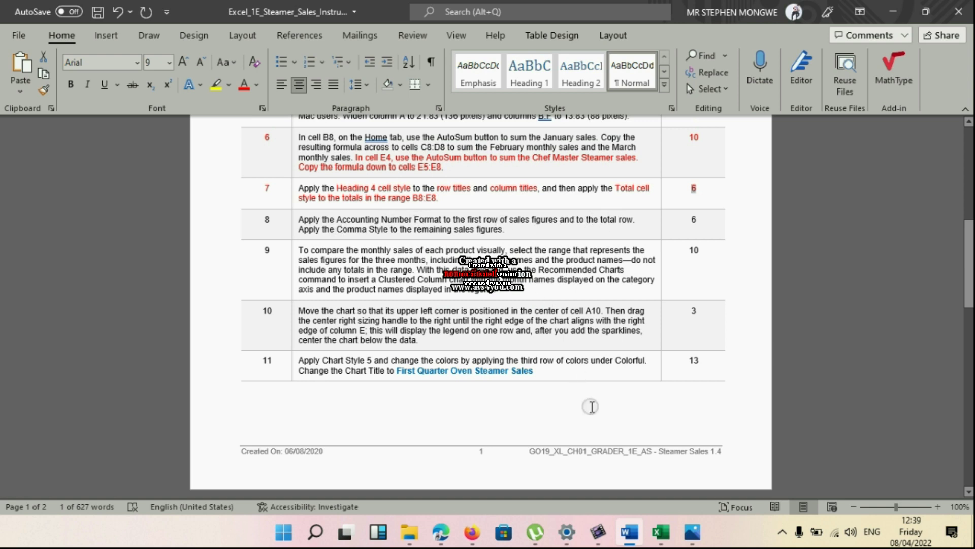
Step: Switch to the Excel workbook and apply the Accounting number format to the Chef Master Steamer figures in B4:E4
mouse_move(660, 531)
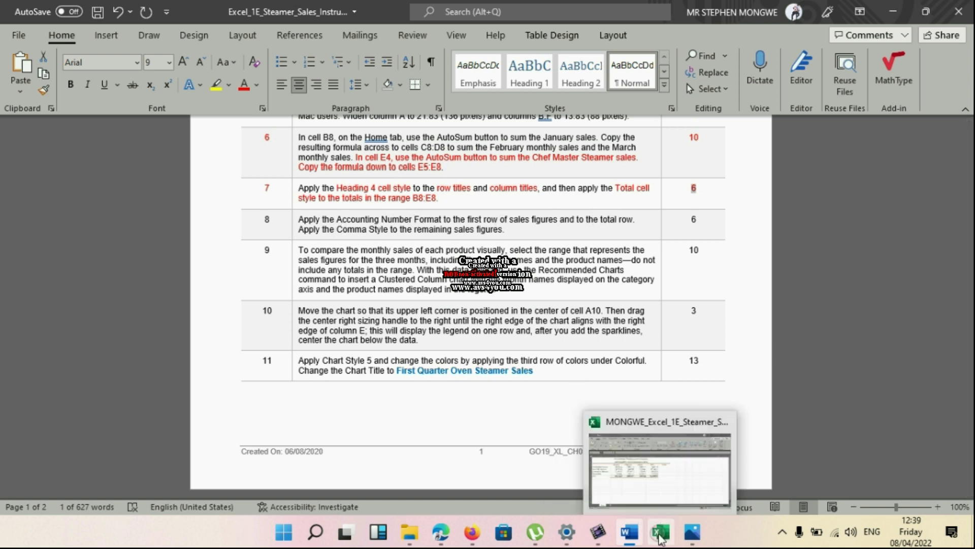
click(660, 508)
click(191, 230)
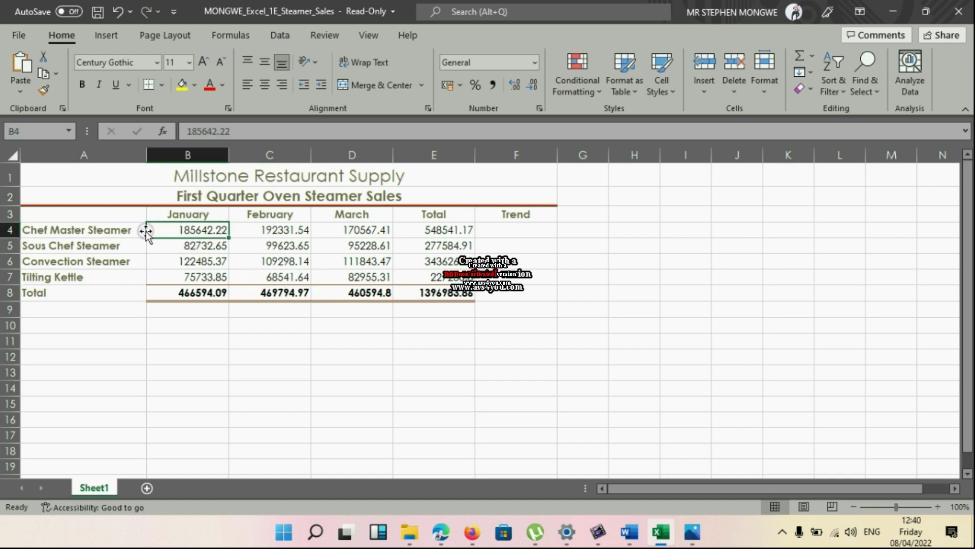
click(116, 230)
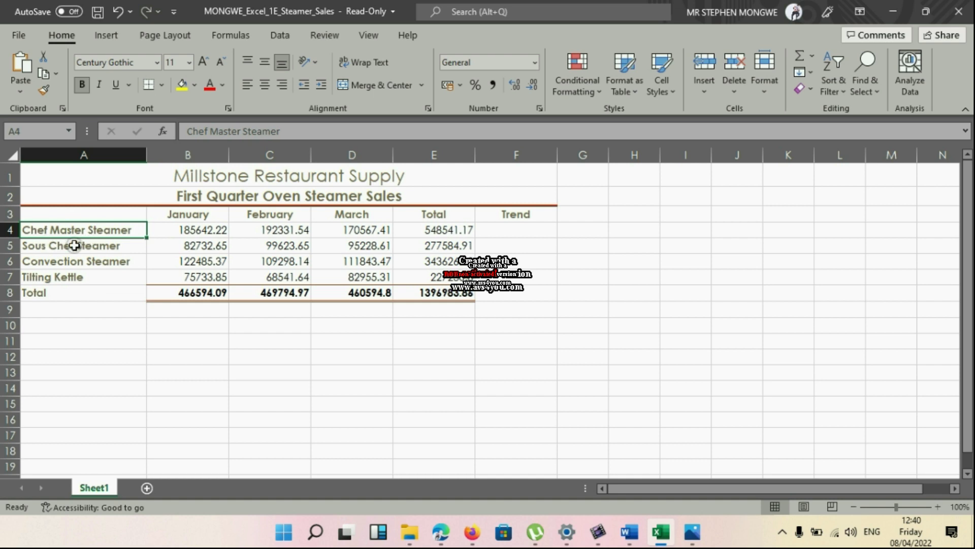
click(189, 230)
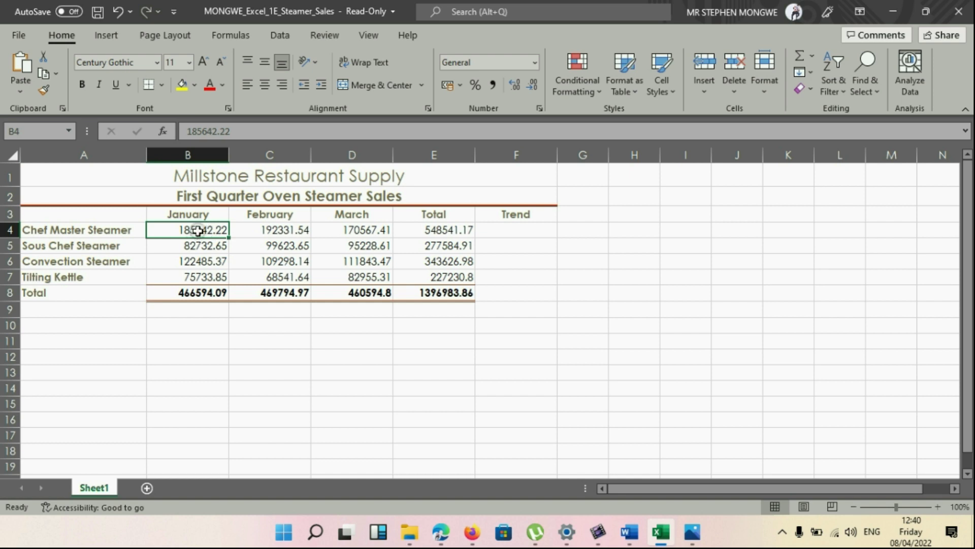
drag(198, 231, 450, 234)
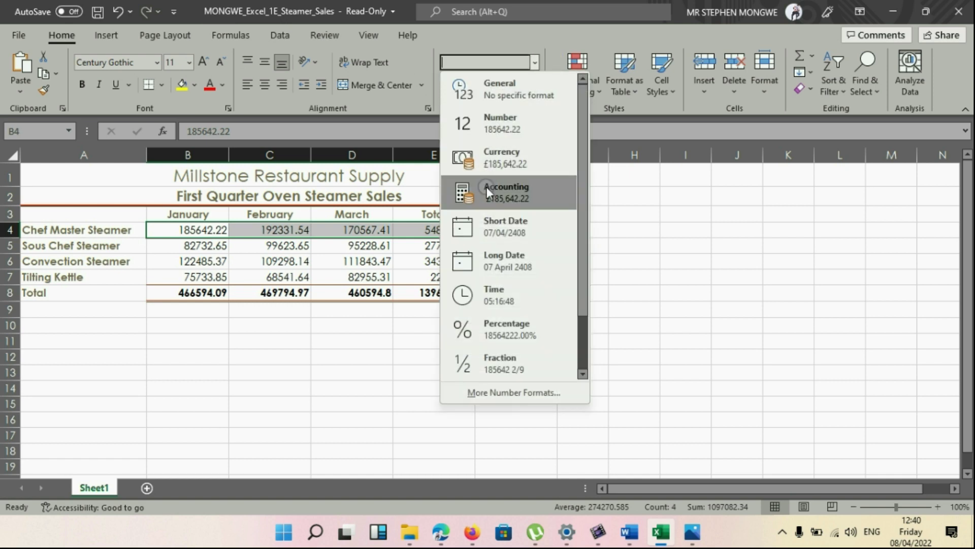
click(522, 195)
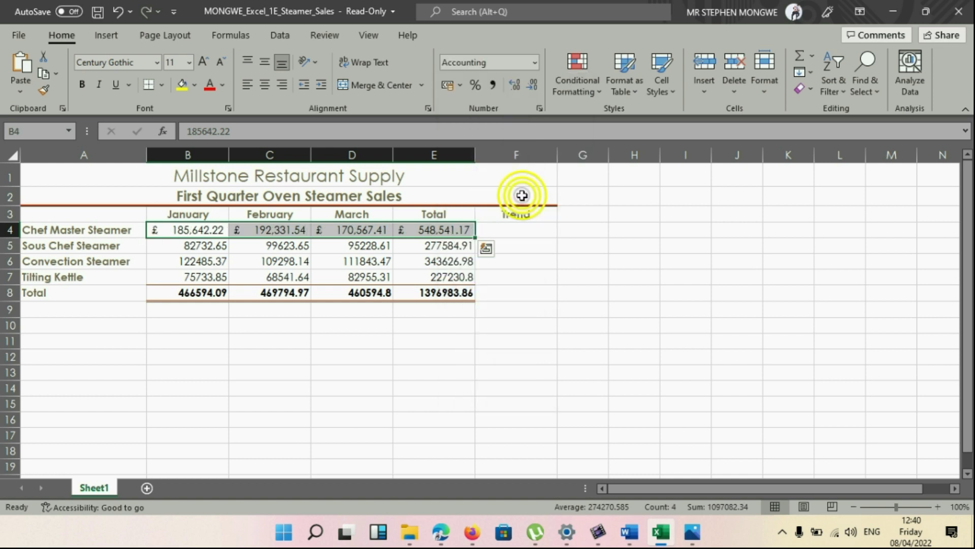
click(187, 276)
drag(198, 275, 428, 277)
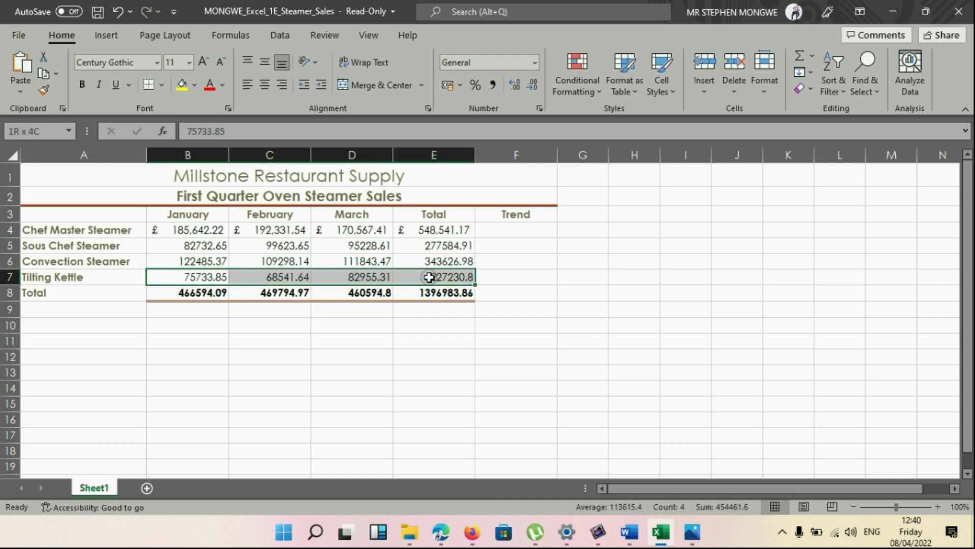
click(387, 327)
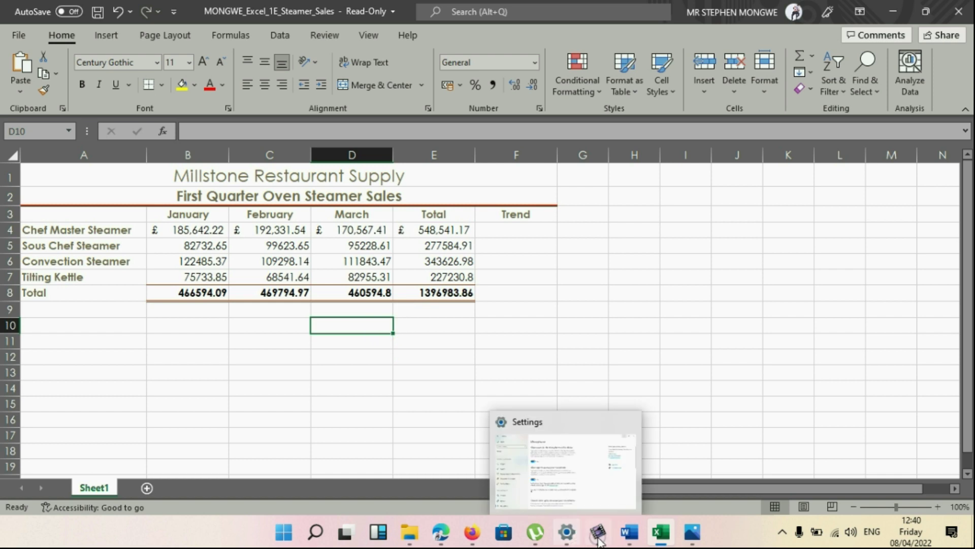
Step: Switch to the Word instructions document and color the words "the total row" in step 8 red
click(640, 480)
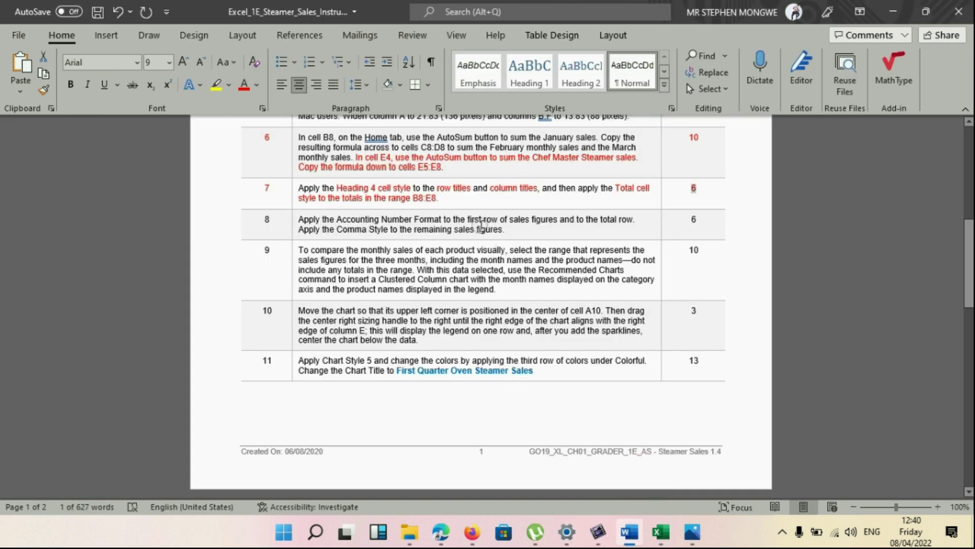
drag(585, 219, 634, 220)
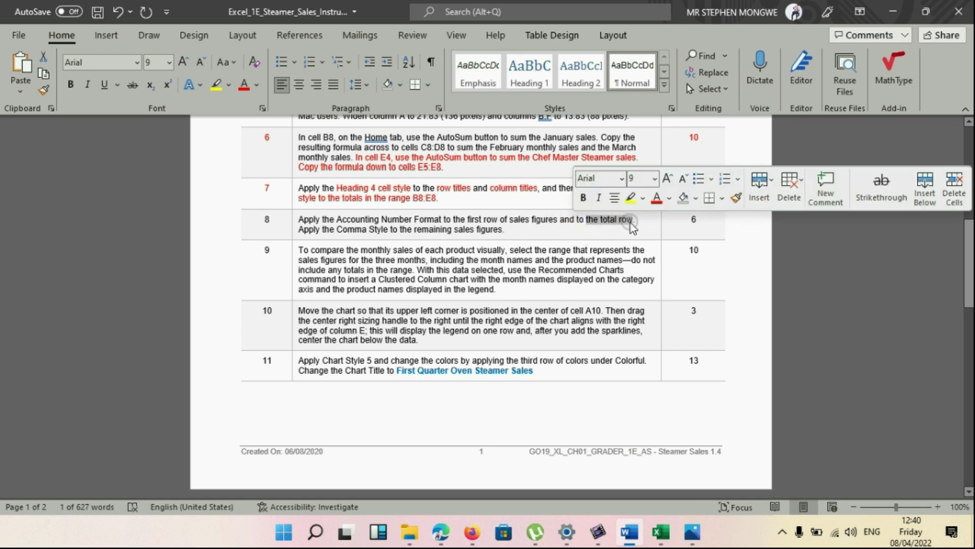
click(244, 87)
Step: Return to the Excel workbook and apply the Accounting number format to the total row, B8:E8
mouse_move(658, 533)
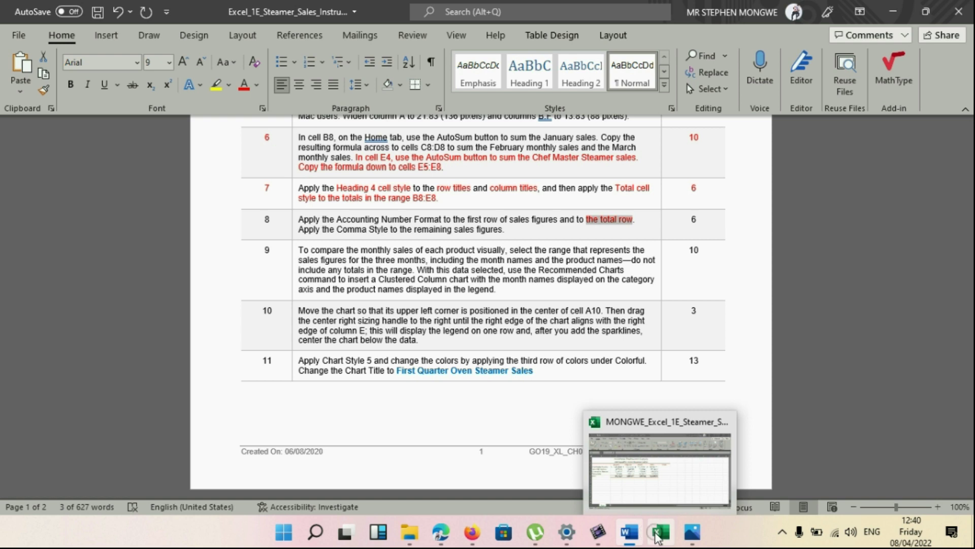
click(649, 490)
click(181, 293)
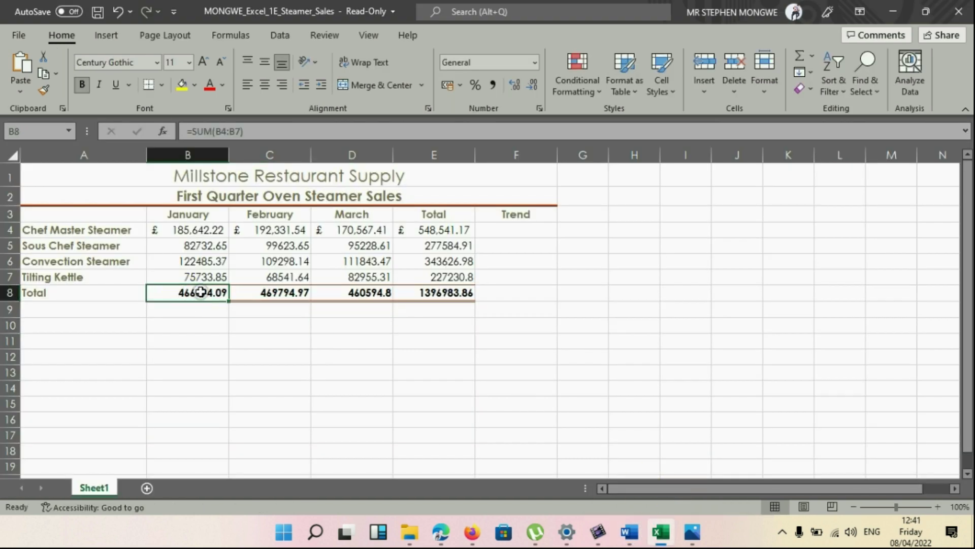
drag(202, 292, 471, 288)
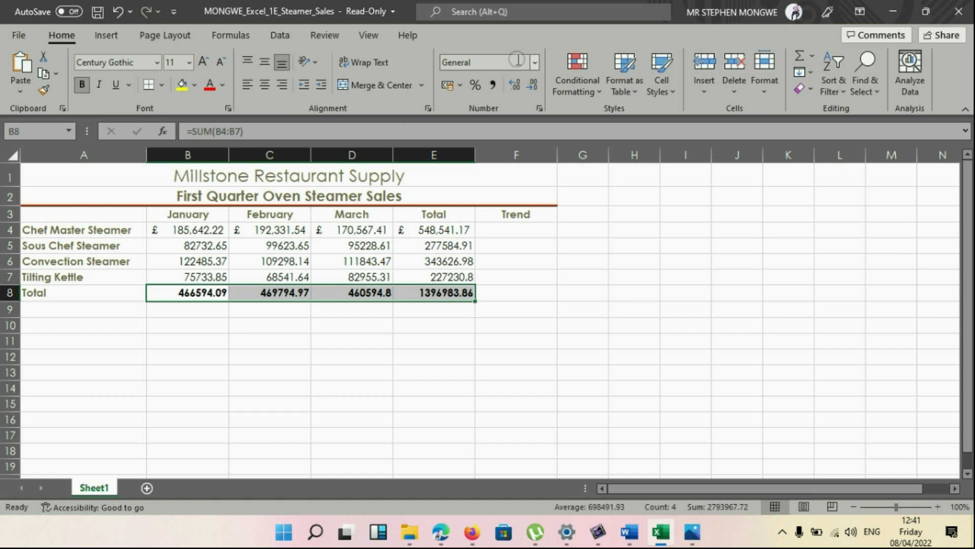
click(535, 65)
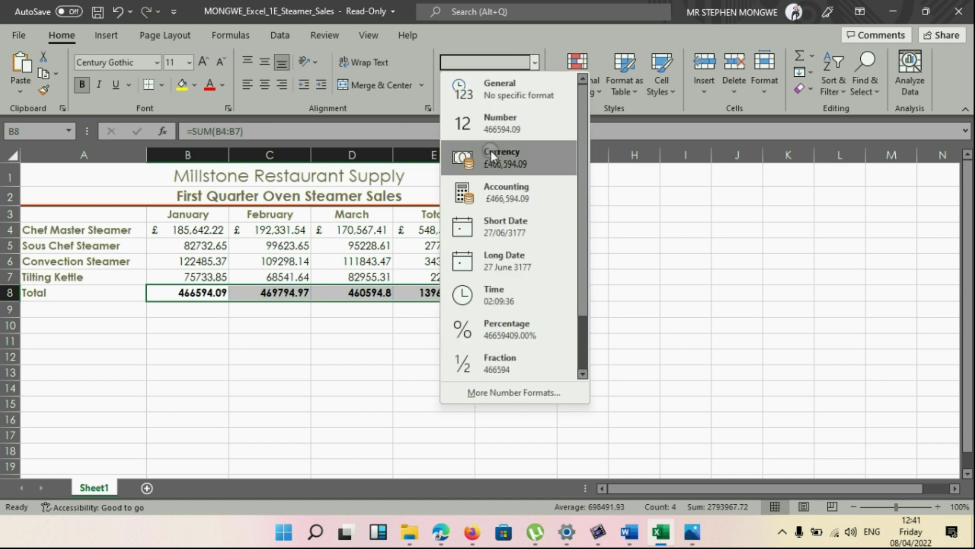
click(498, 187)
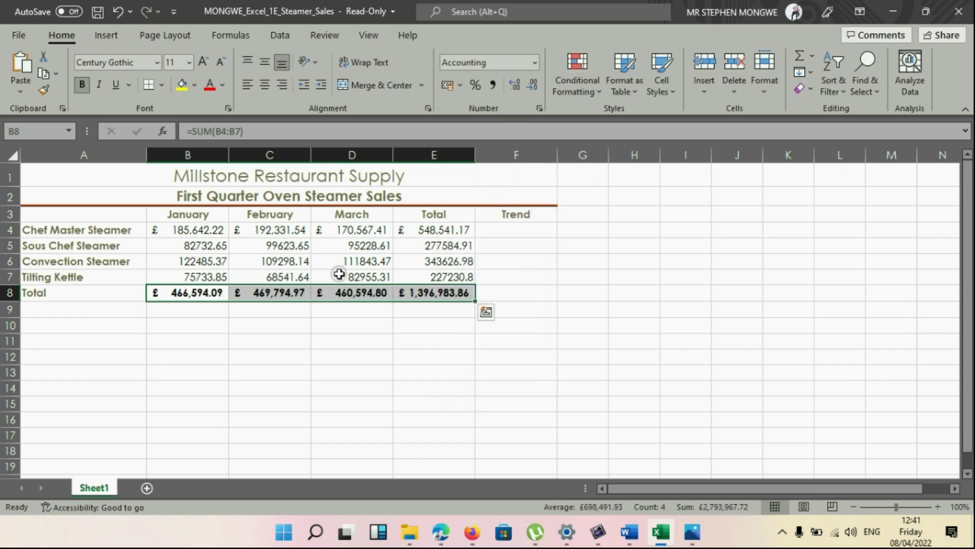
Step: Apply the Comma Style to the remaining sales figures in B5:E7
click(197, 246)
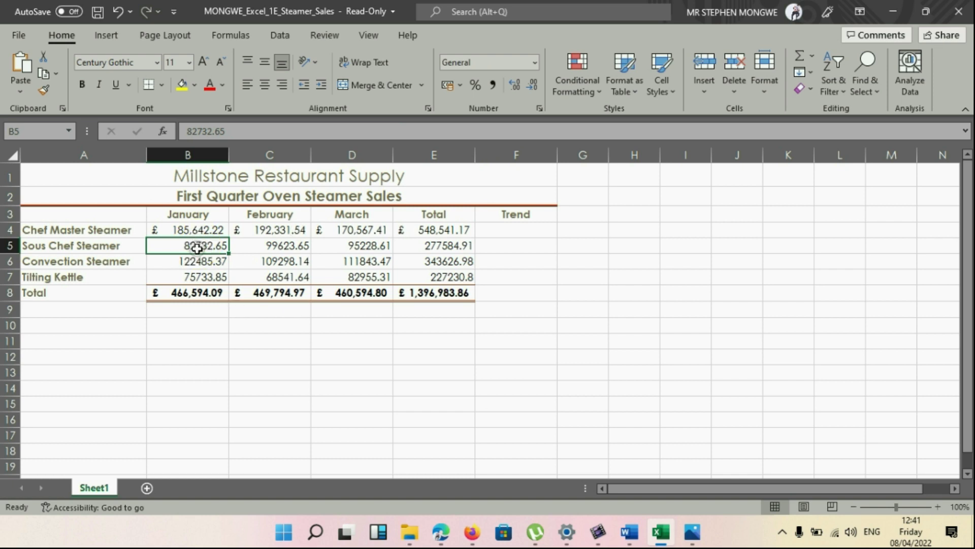
drag(197, 248, 438, 276)
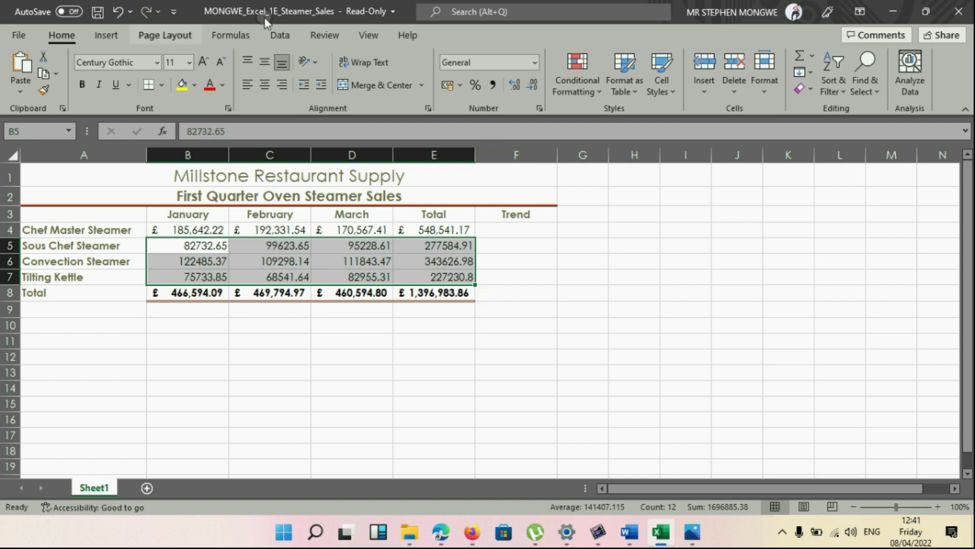
click(493, 85)
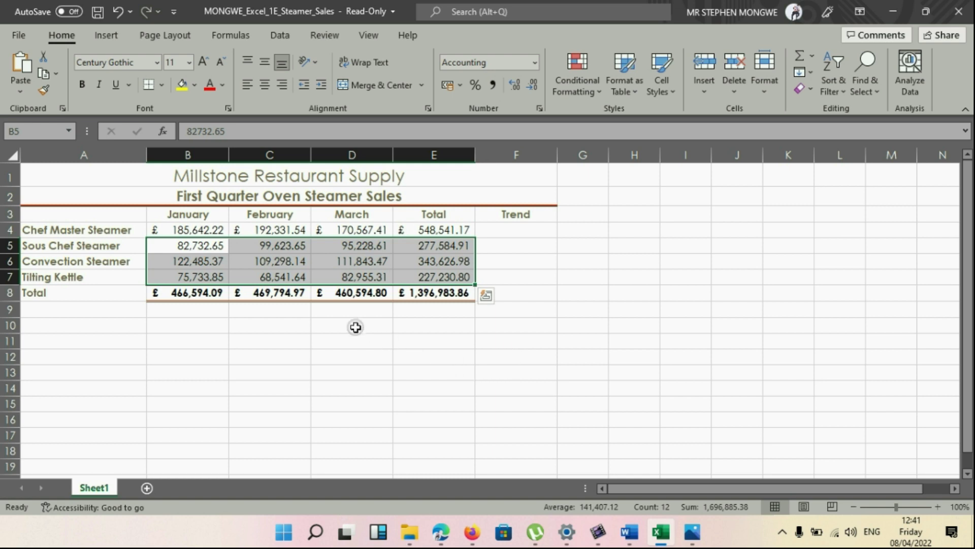
click(419, 336)
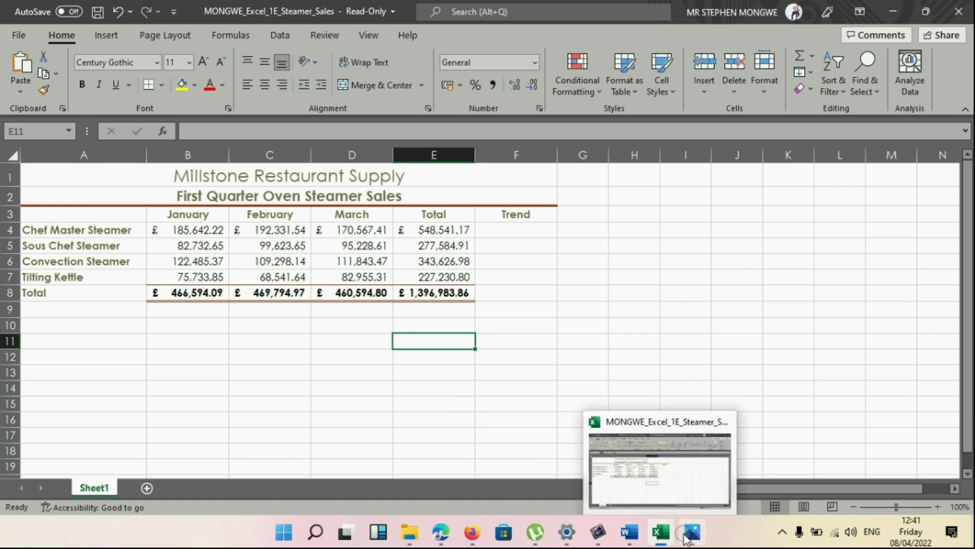
Step: Switch to Photos and examine the currency symbols and chart in the Excel_1E_Steamer_Sales_final_result.jpg image
mouse_move(692, 533)
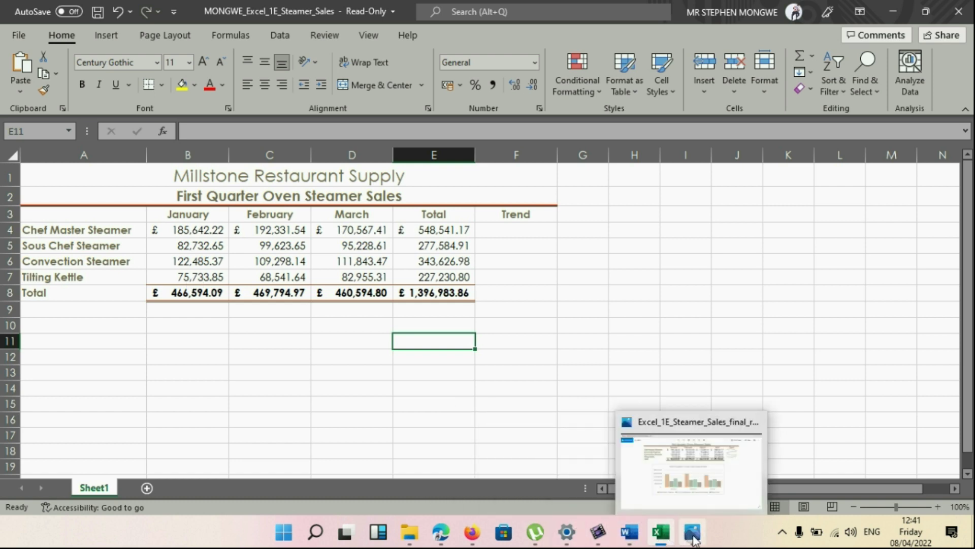
click(701, 481)
scroll(484, 340, up, 2)
scroll(474, 283, down, 1)
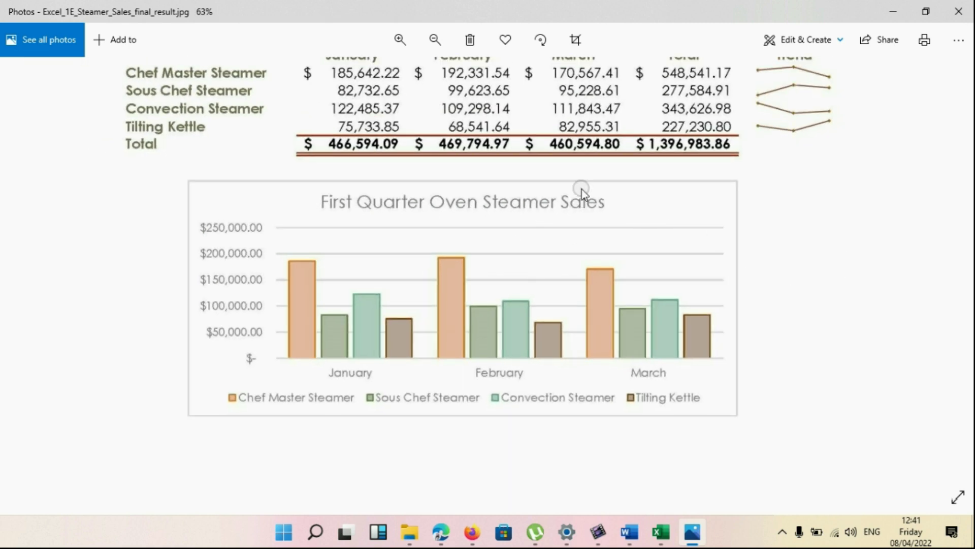
scroll(672, 224, down, 3)
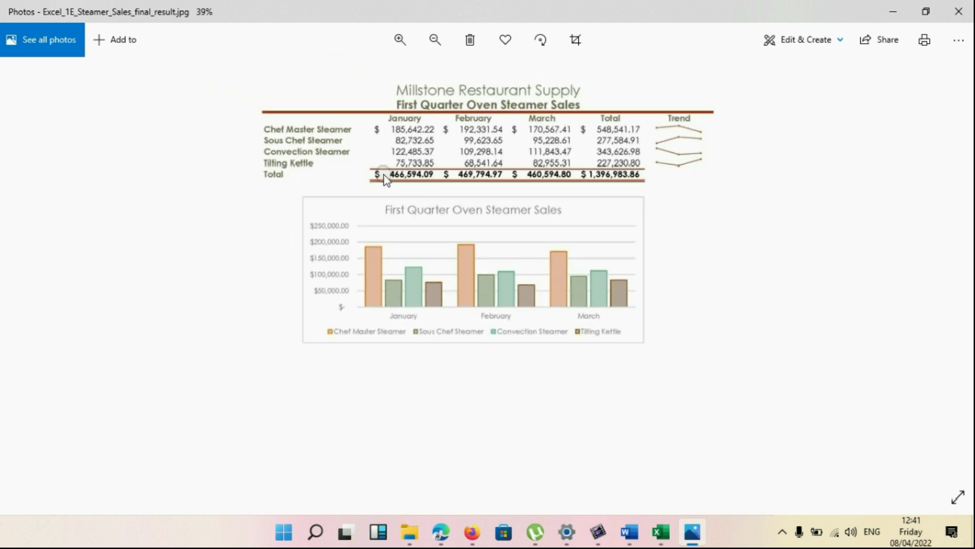
scroll(385, 179, up, 3)
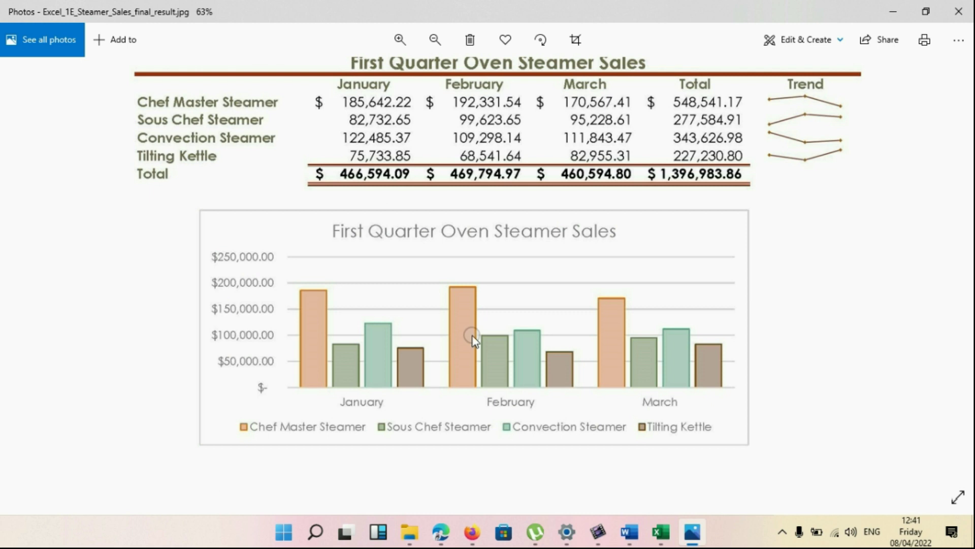
Step: Return to the Excel workbook and apply the $ English (United States) accounting format to the Chef Master Steamer figures in B4:E4
mouse_move(661, 532)
click(664, 470)
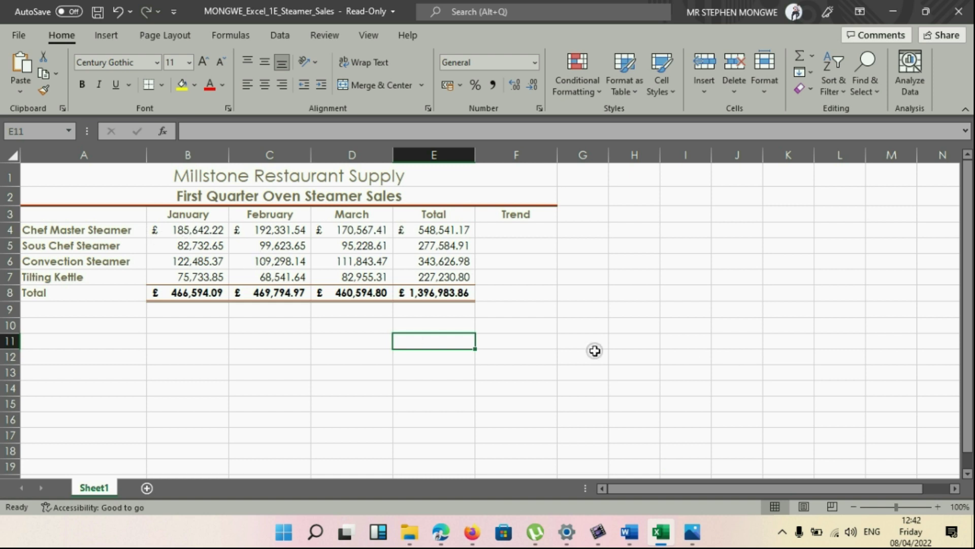
click(161, 231)
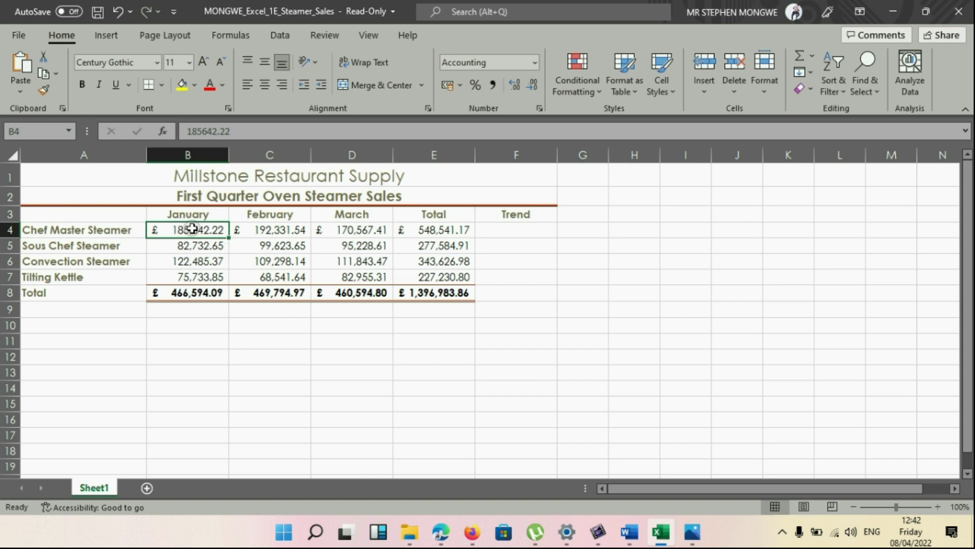
drag(192, 228, 431, 228)
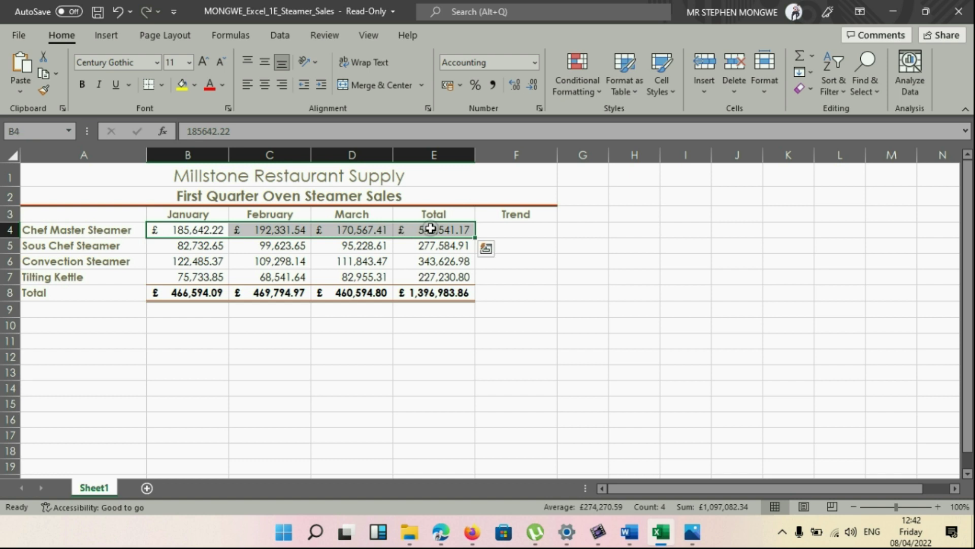
click(461, 86)
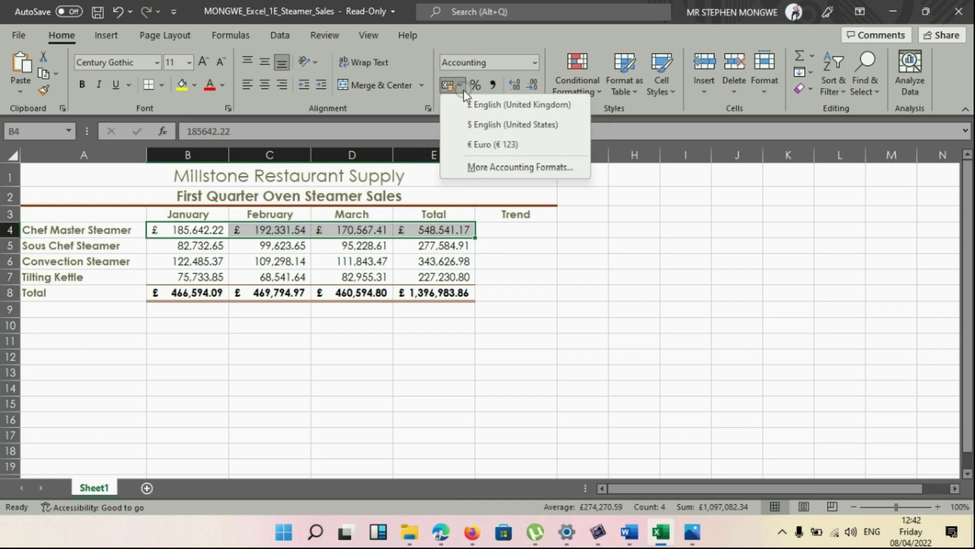
click(474, 125)
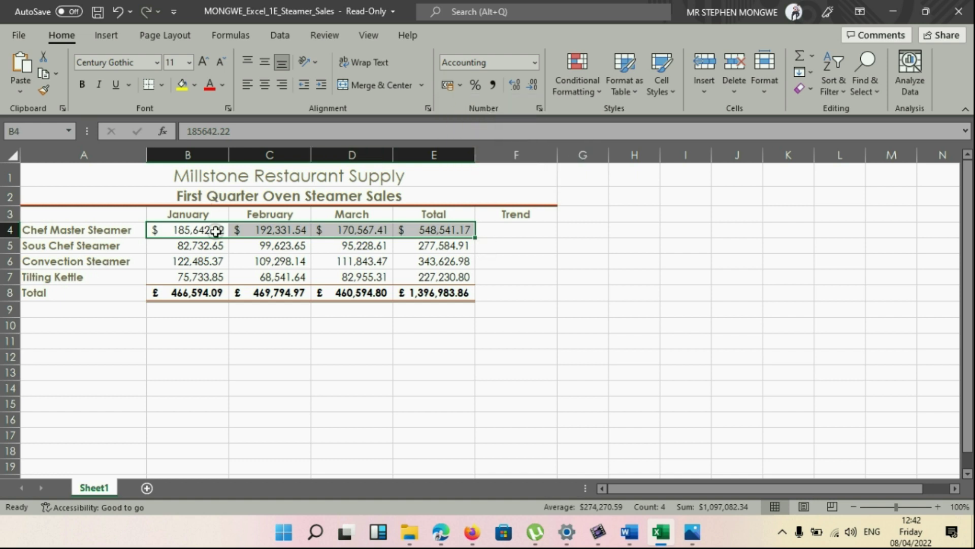
Step: Apply the $ English (United States) accounting format to the totals in B8:E8
click(176, 296)
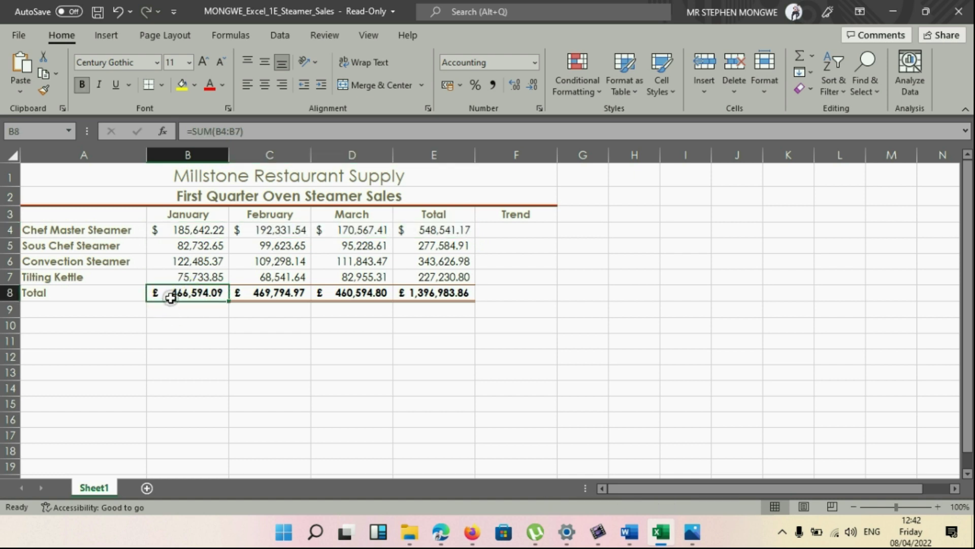
drag(174, 293, 431, 294)
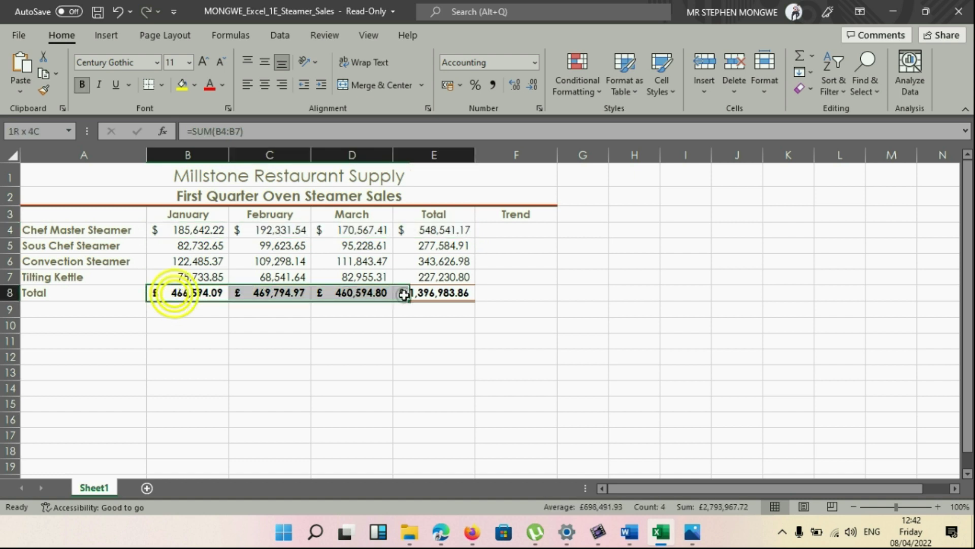
click(459, 85)
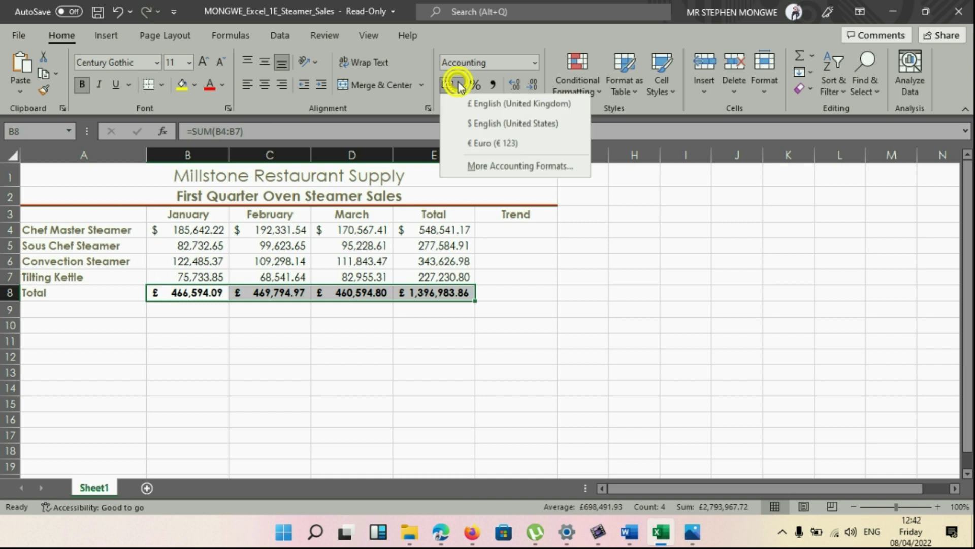
click(477, 125)
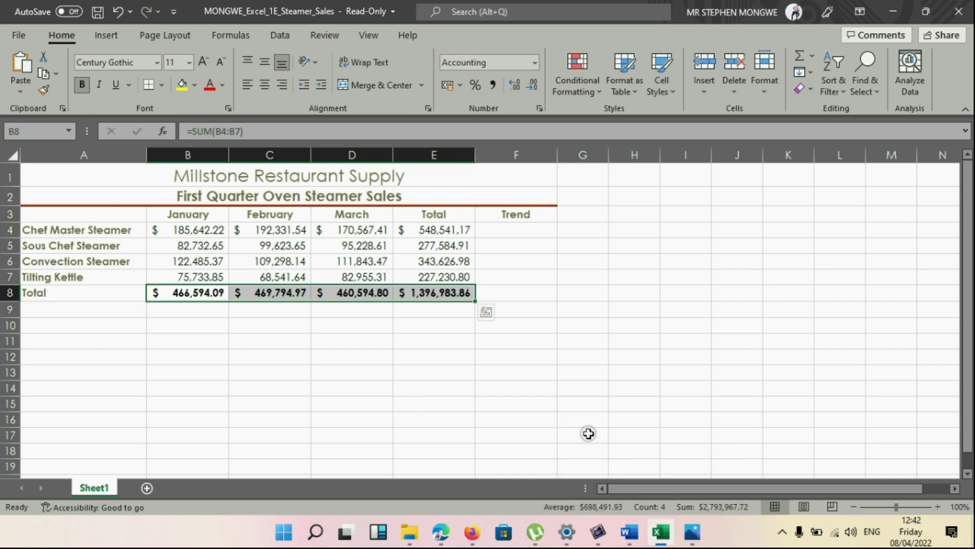
Step: Compare the formatted figures with the final result image in Photos, and return to the Excel workbook
mouse_move(692, 531)
click(686, 487)
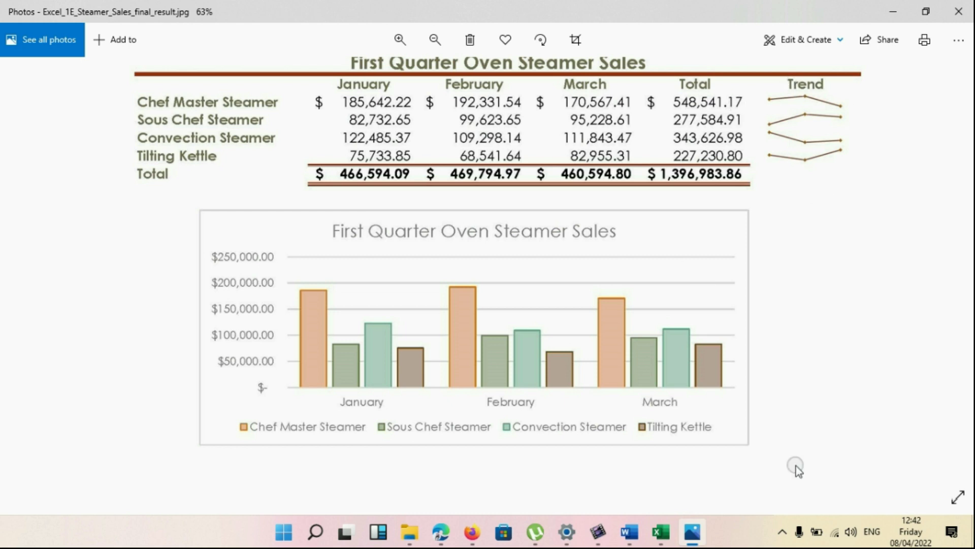
click(656, 539)
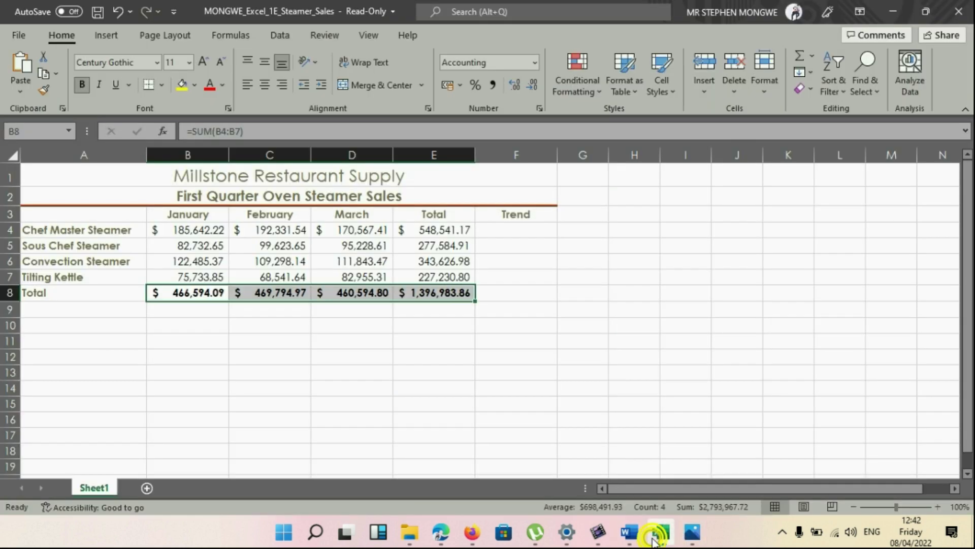
click(404, 410)
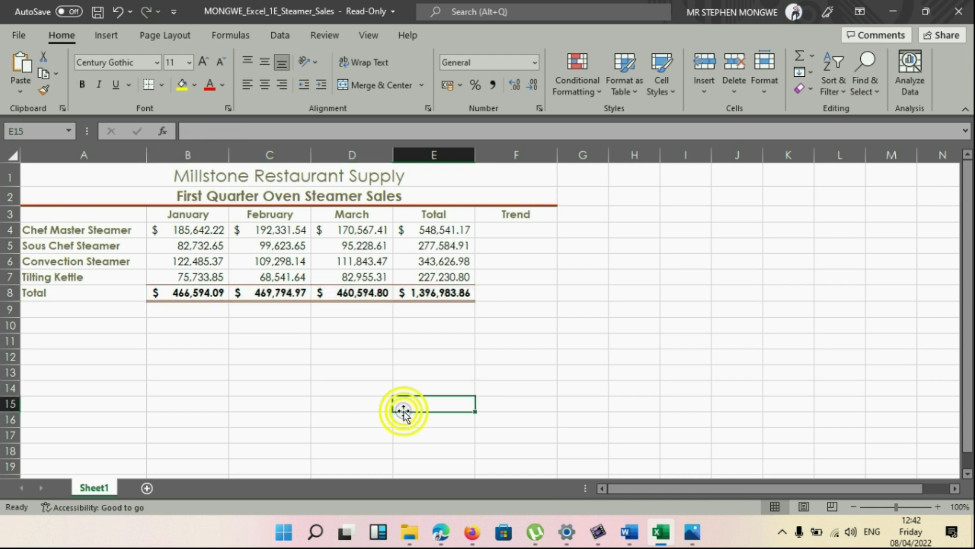
Step: Switch to the Word instructions and color step number 8 and its points value red
click(630, 534)
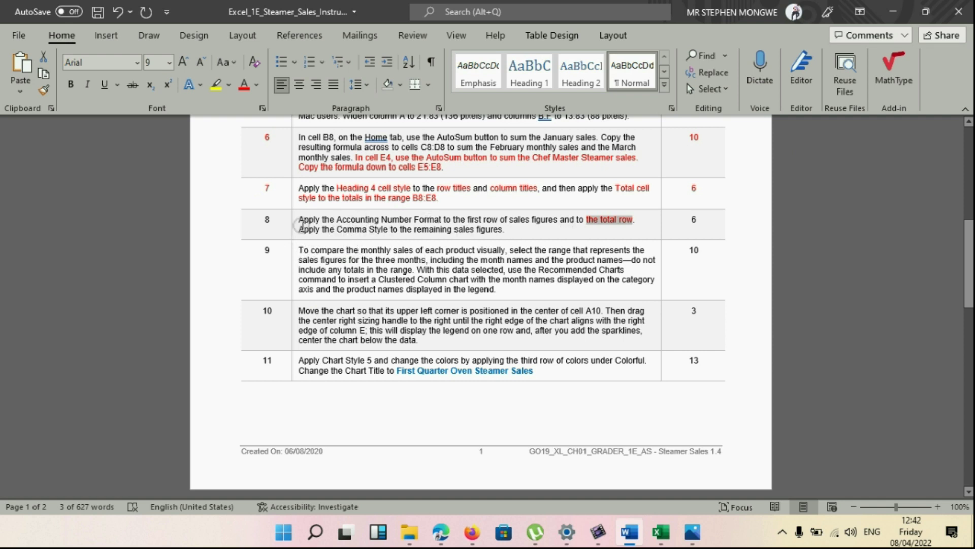
double_click(266, 219)
click(244, 86)
double_click(703, 221)
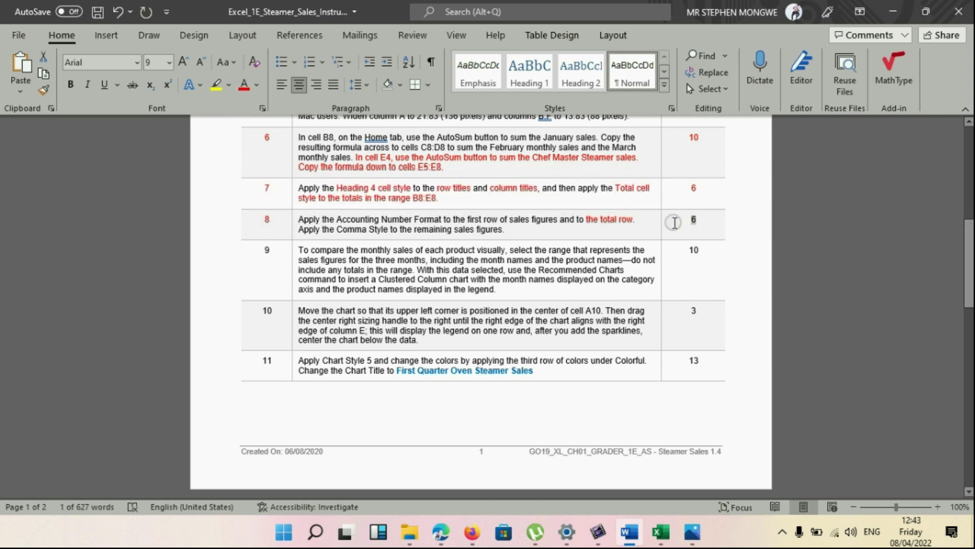
click(244, 85)
Step: Color the words "do not include any totals in the range" in step 9 red, and return to the Excel workbook
scroll(386, 318, down, 2)
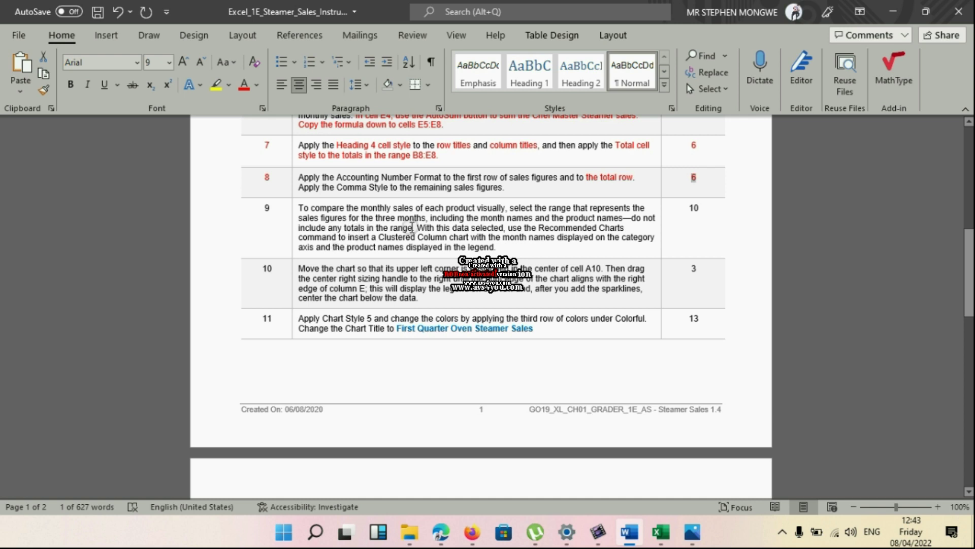
drag(412, 229, 634, 219)
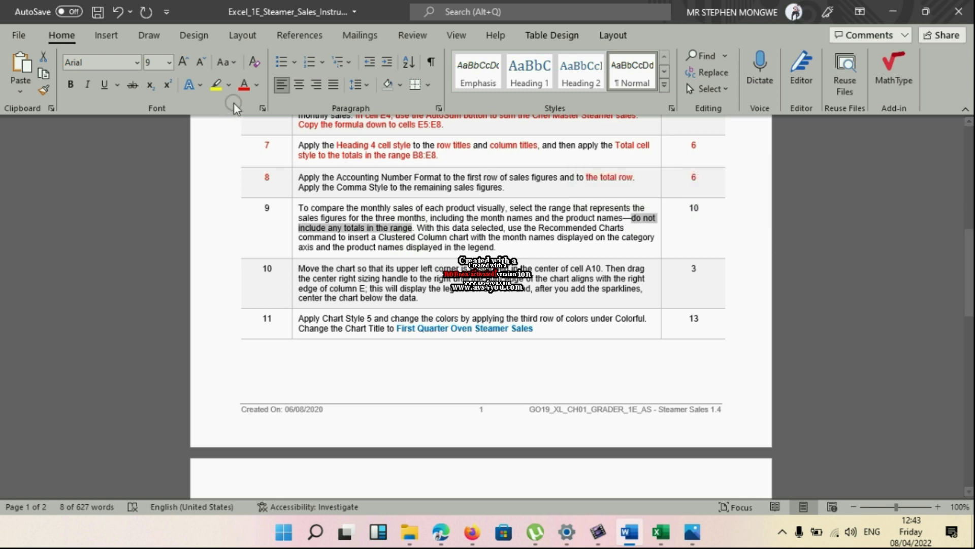
click(244, 85)
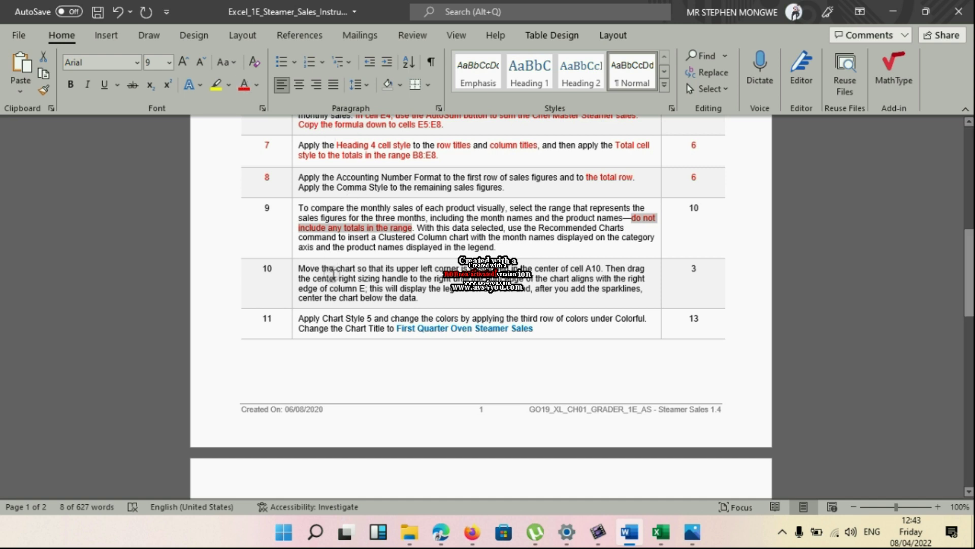
click(666, 533)
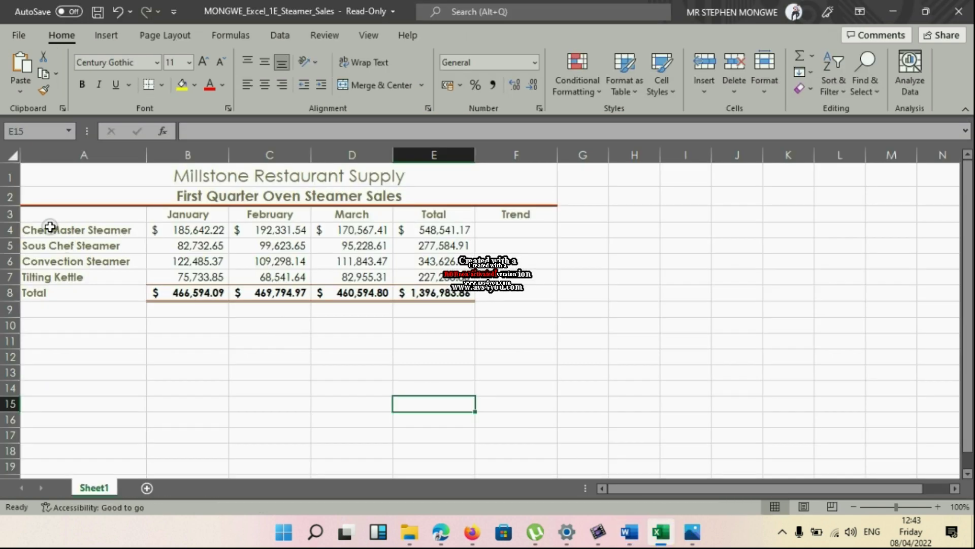
Step: Select the range A3:D7 with the month names, product names and monthly sales figures, leaving out the totals
click(32, 214)
click(52, 213)
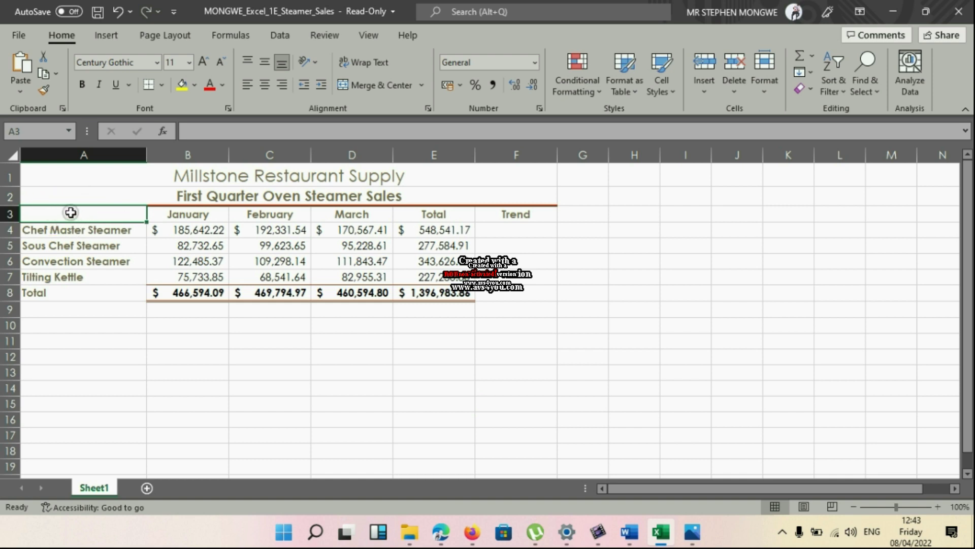
mouse_move(71, 212)
mouse_down()
mouse_move(227, 212)
mouse_move(386, 227)
mouse_move(406, 277)
mouse_move(373, 273)
mouse_up()
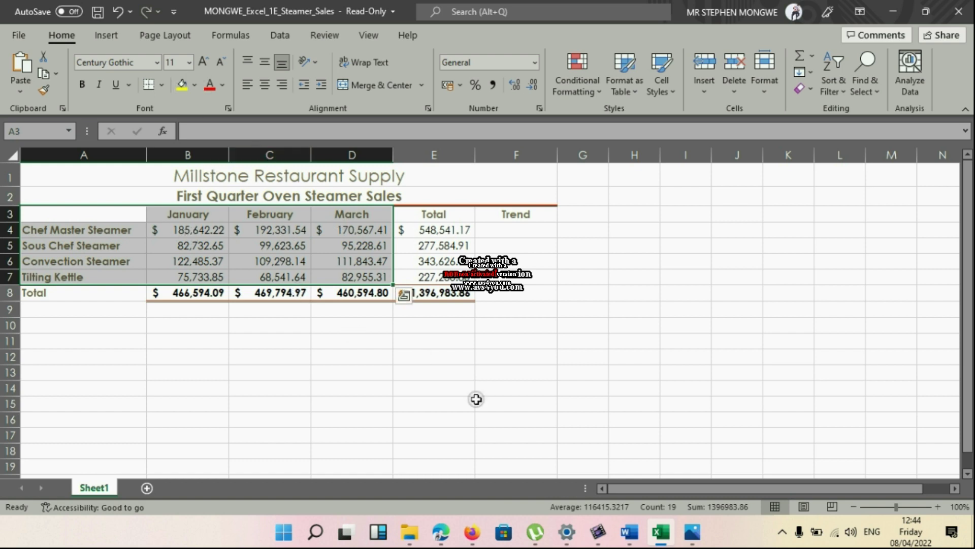
Step: Switch to the Word instructions, color "Recommended Charts command to insert a Clustered Column chart" in step 9 red, and return to the Excel workbook
mouse_move(621, 537)
click(626, 496)
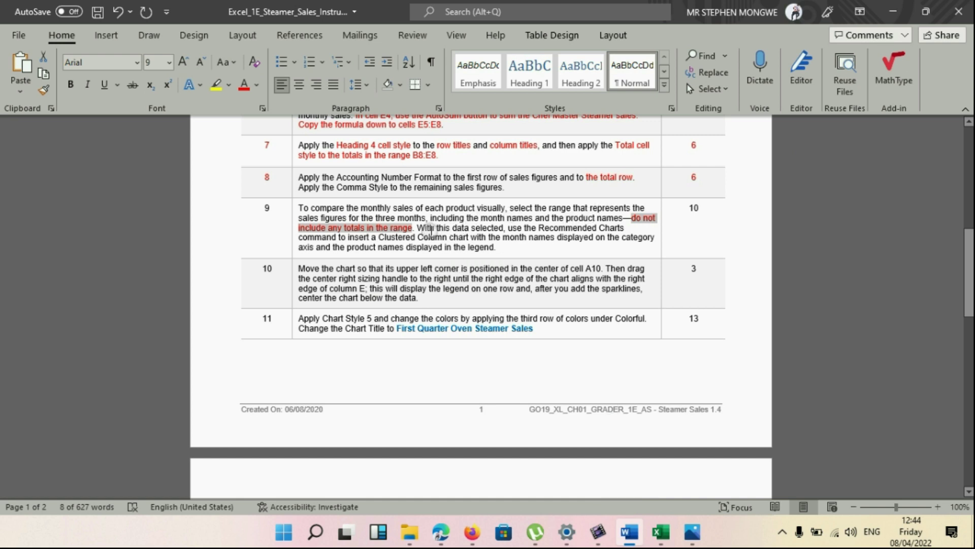
drag(542, 229, 467, 242)
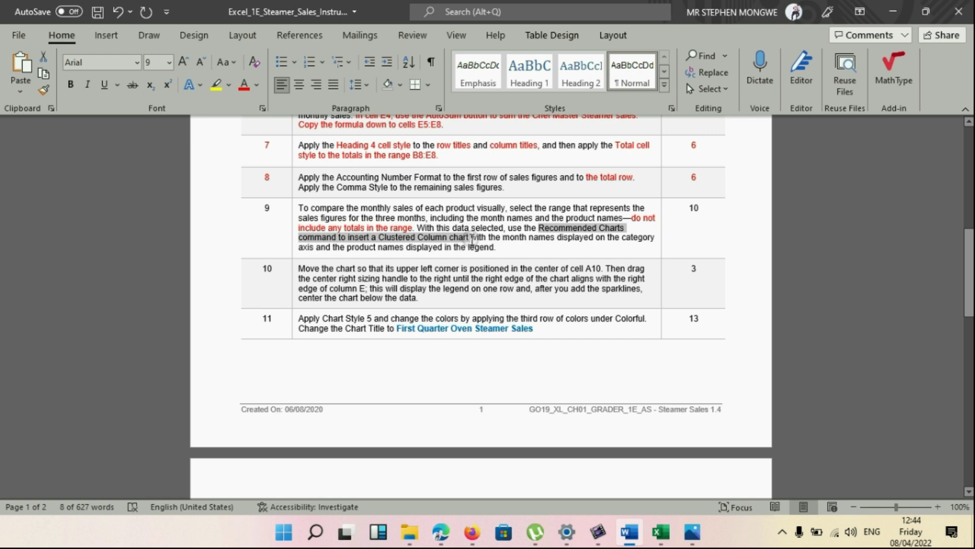
drag(471, 239, 473, 239)
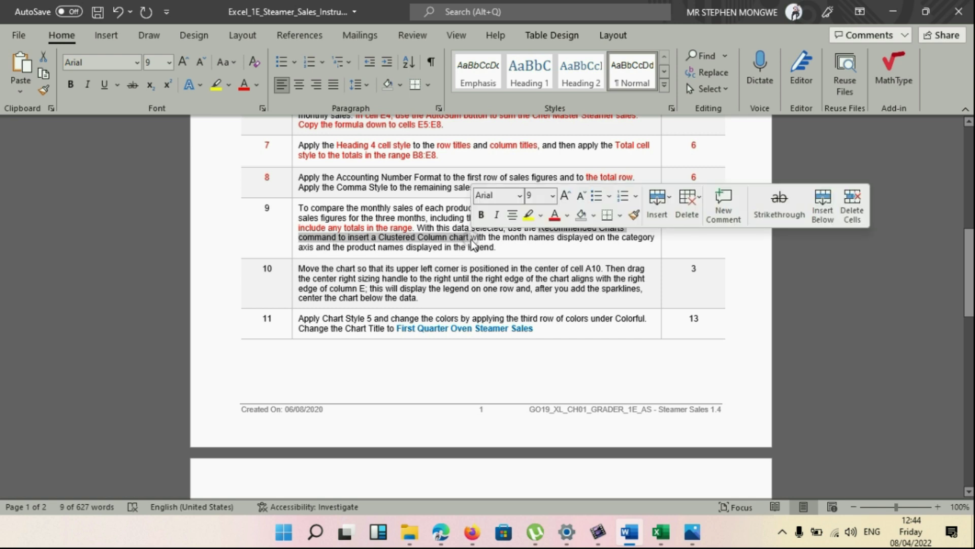
click(243, 85)
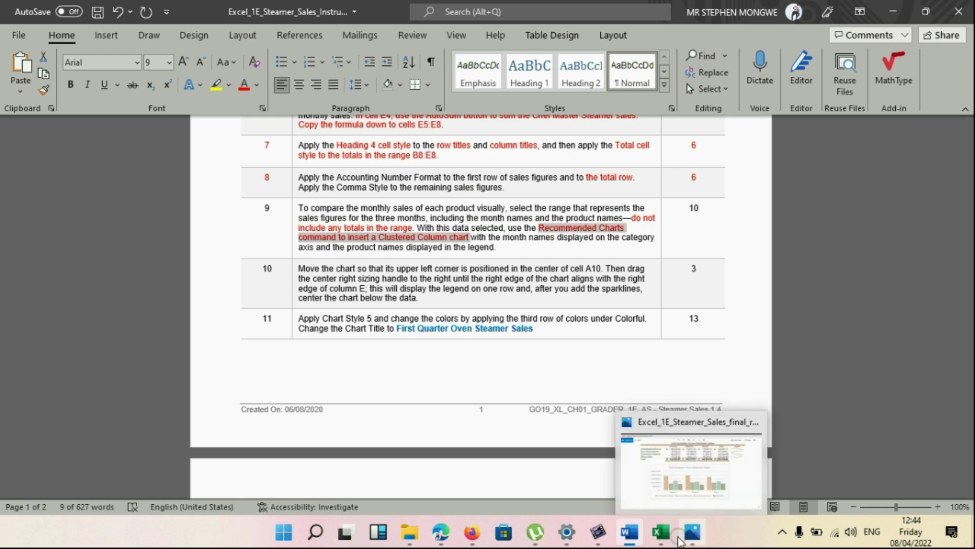
click(659, 538)
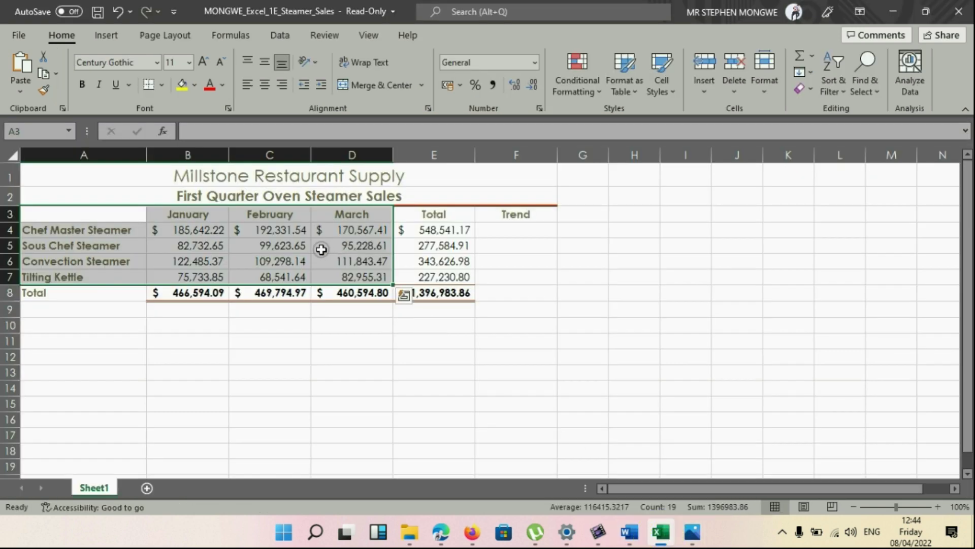
Step: Insert a Clustered Column chart from the selected range, using the version with months on the category axis and products in the legend
click(108, 35)
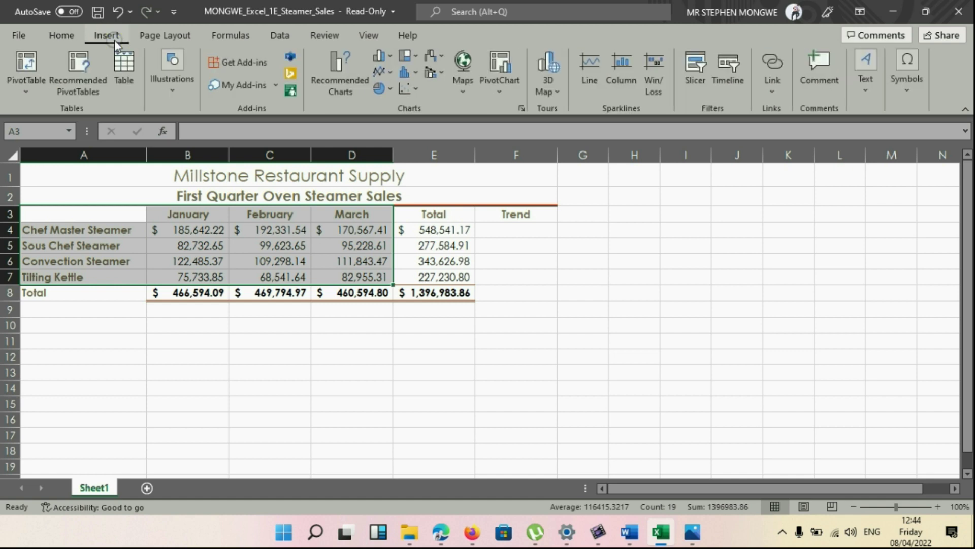
click(360, 93)
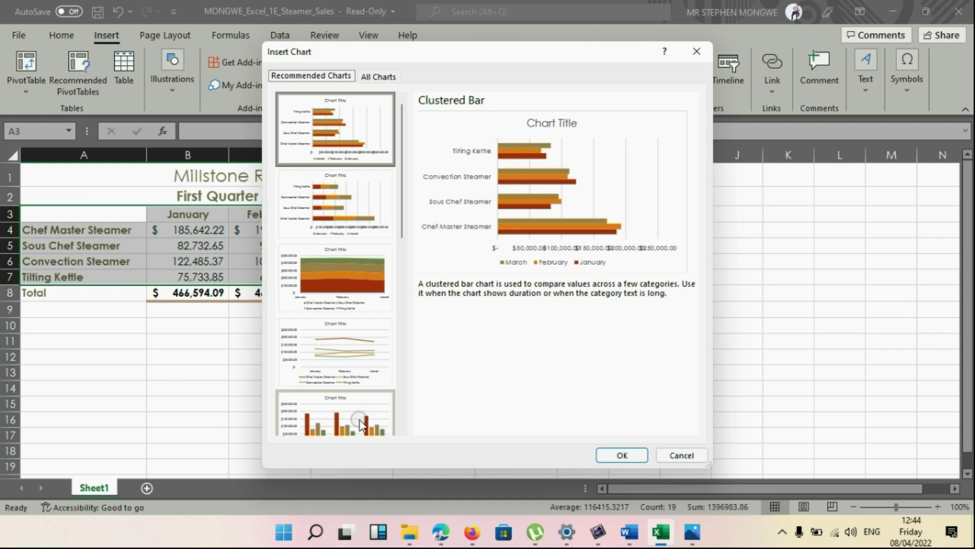
scroll(384, 395, down, 5)
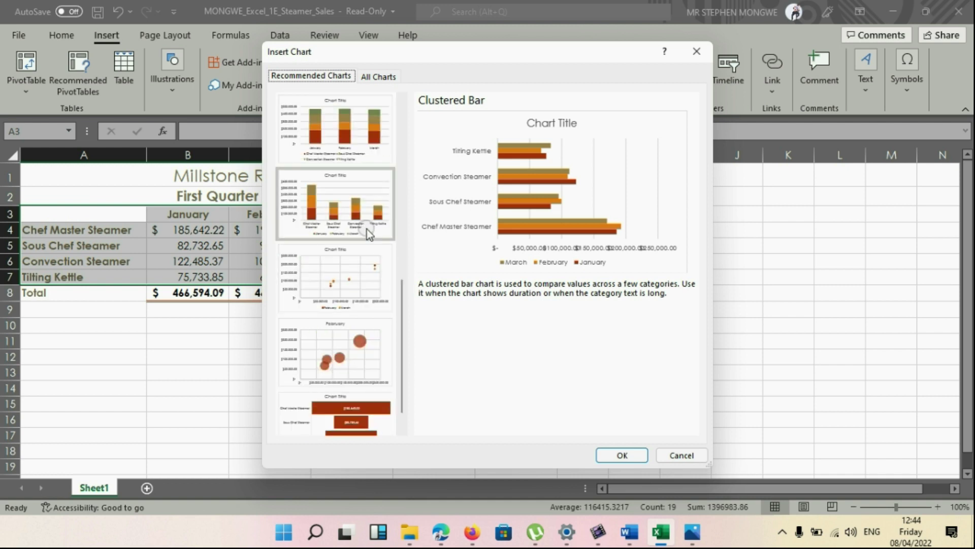
scroll(362, 252, up, 3)
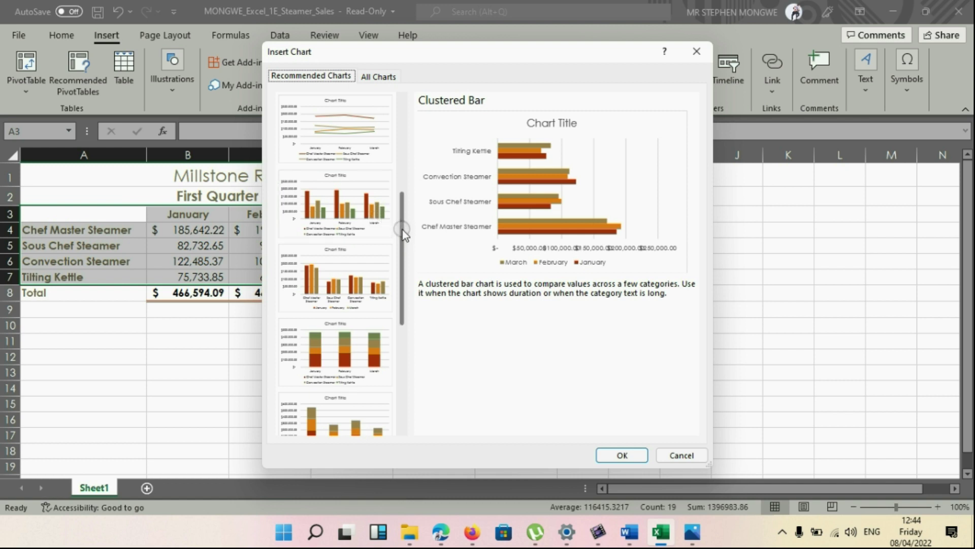
drag(404, 218, 388, 130)
drag(381, 51, 409, 203)
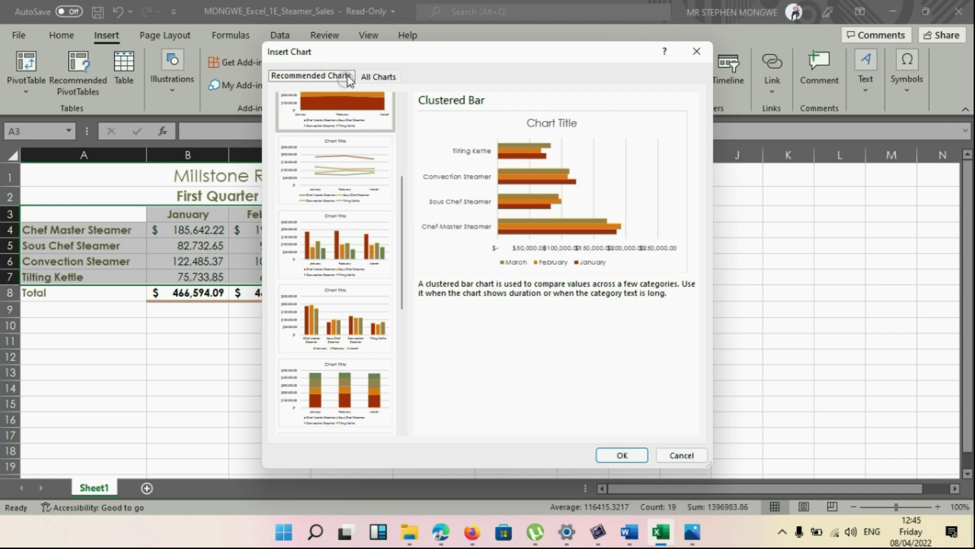
click(369, 78)
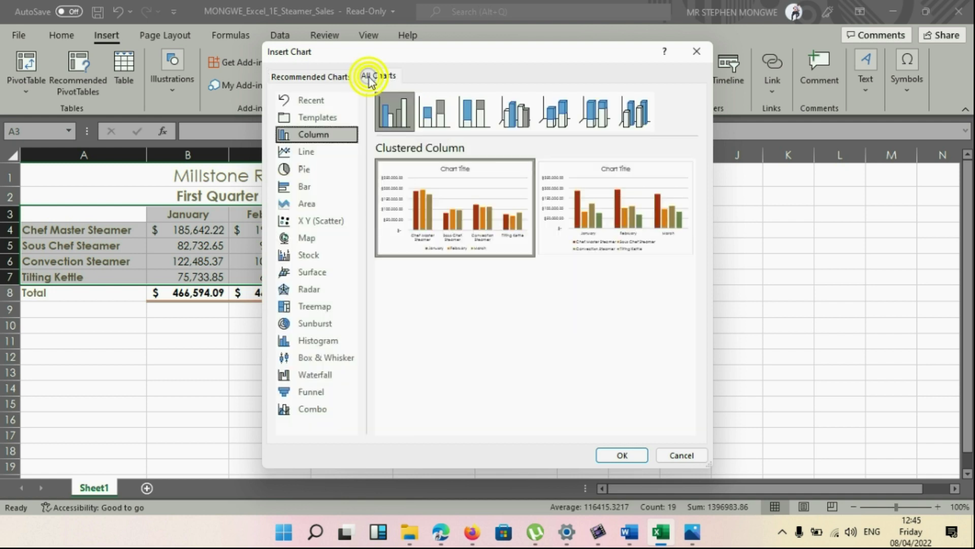
mouse_move(508, 212)
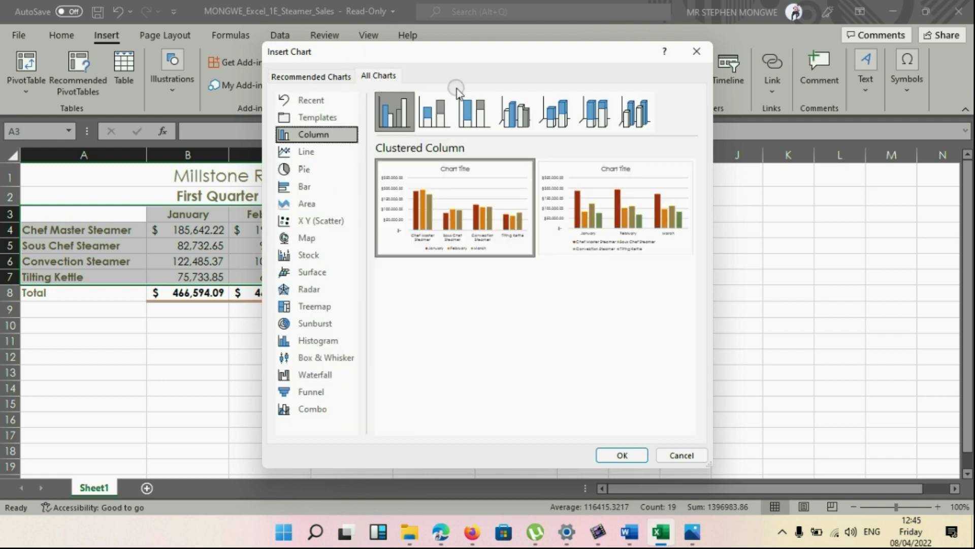
mouse_move(558, 202)
mouse_move(629, 251)
mouse_move(614, 225)
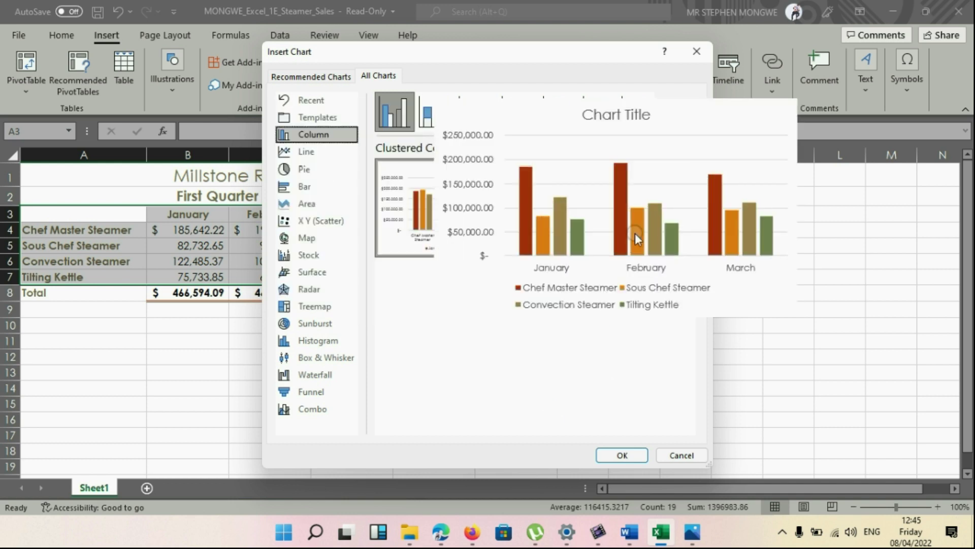
click(643, 264)
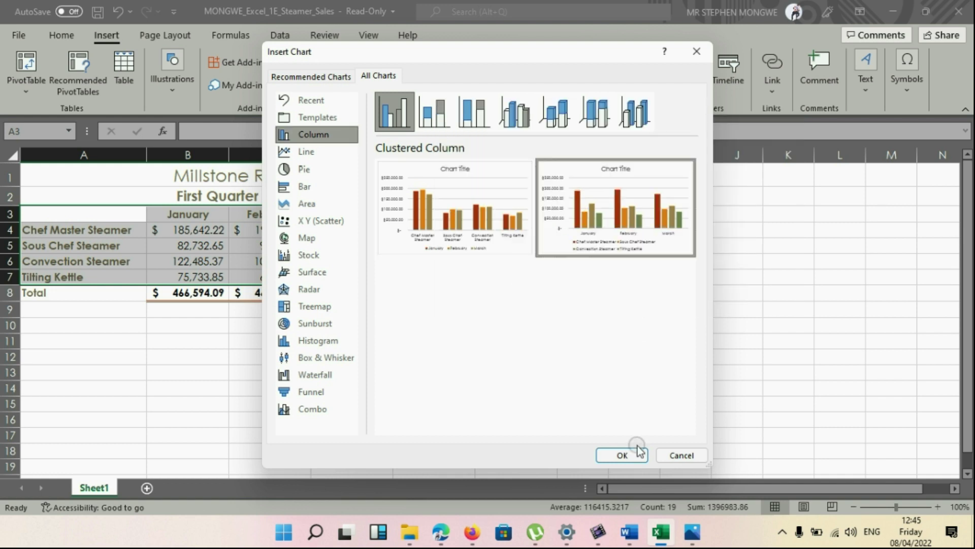
click(623, 455)
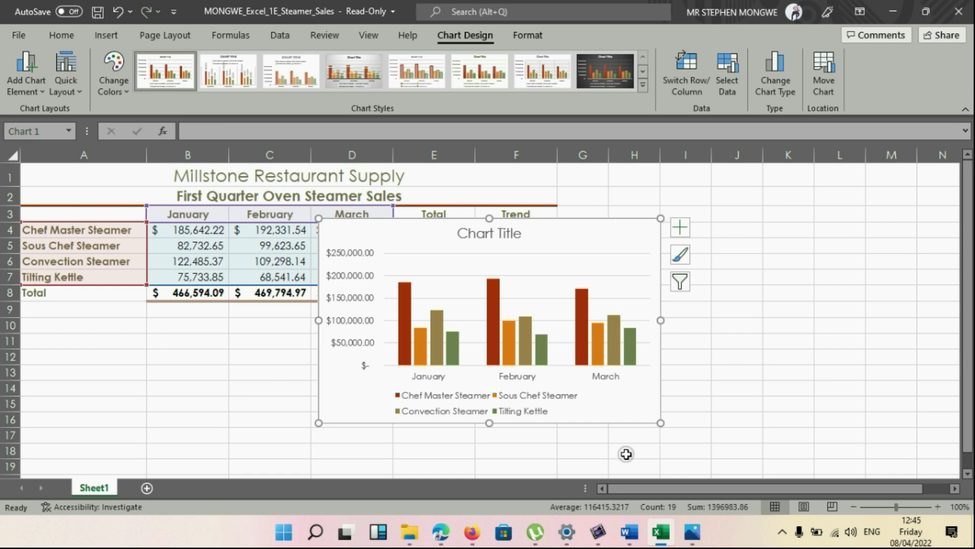
Step: Move the chart clear of the sales data, over columns G to M, and switch to the Word instructions
drag(563, 237, 782, 228)
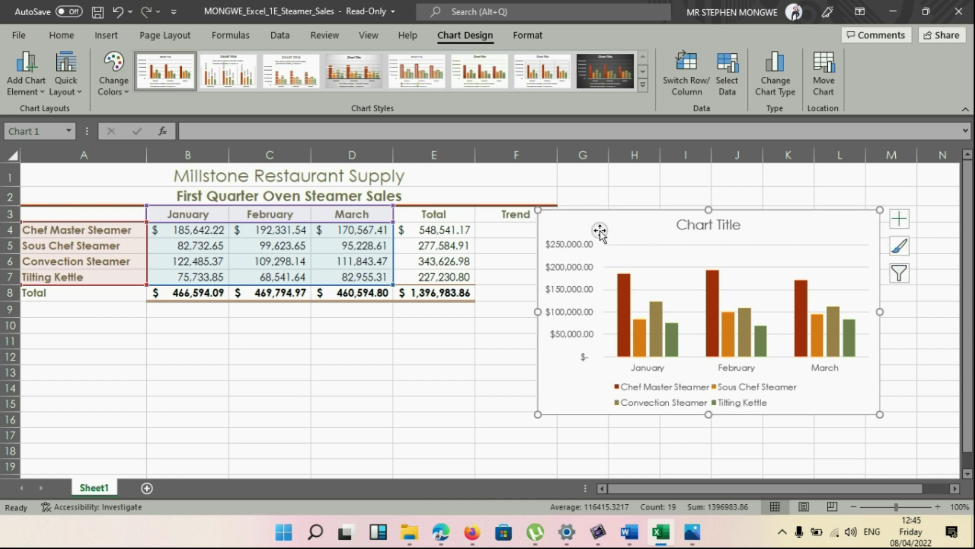
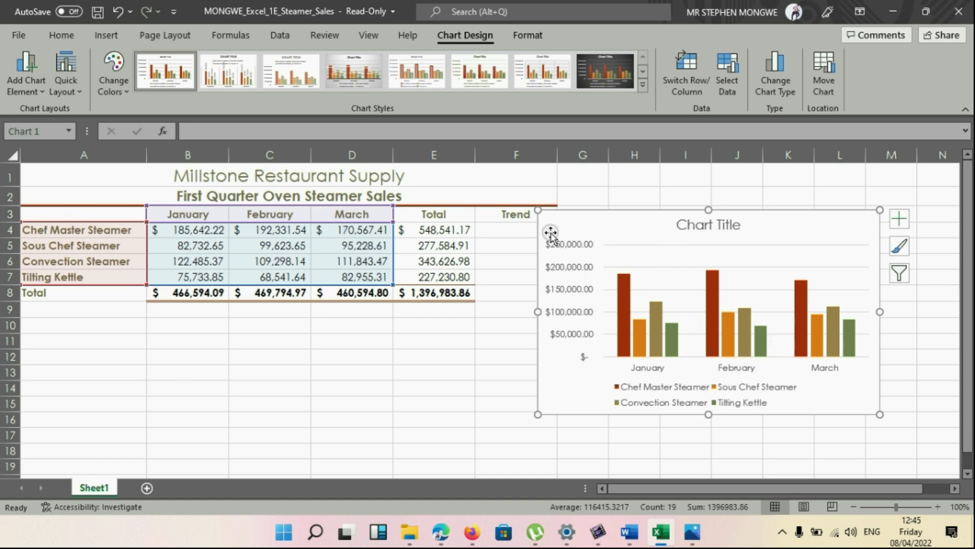
mouse_move(557, 223)
mouse_down()
mouse_move(539, 291)
mouse_move(588, 243)
mouse_move(595, 220)
mouse_up()
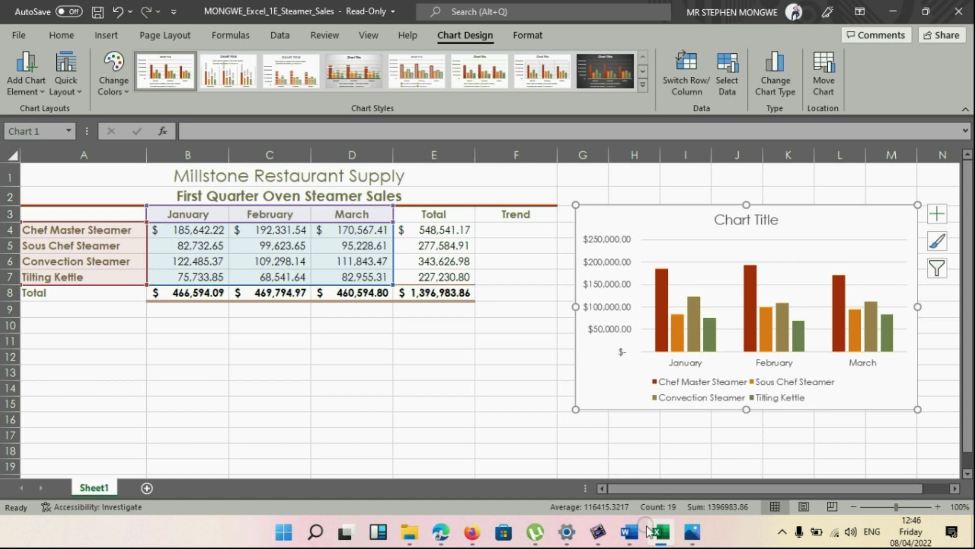
mouse_move(657, 534)
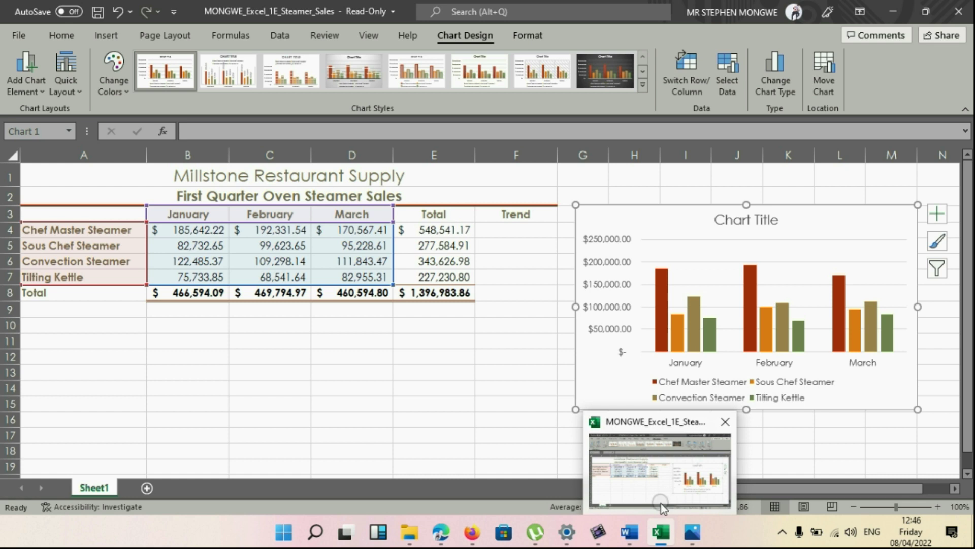
click(633, 503)
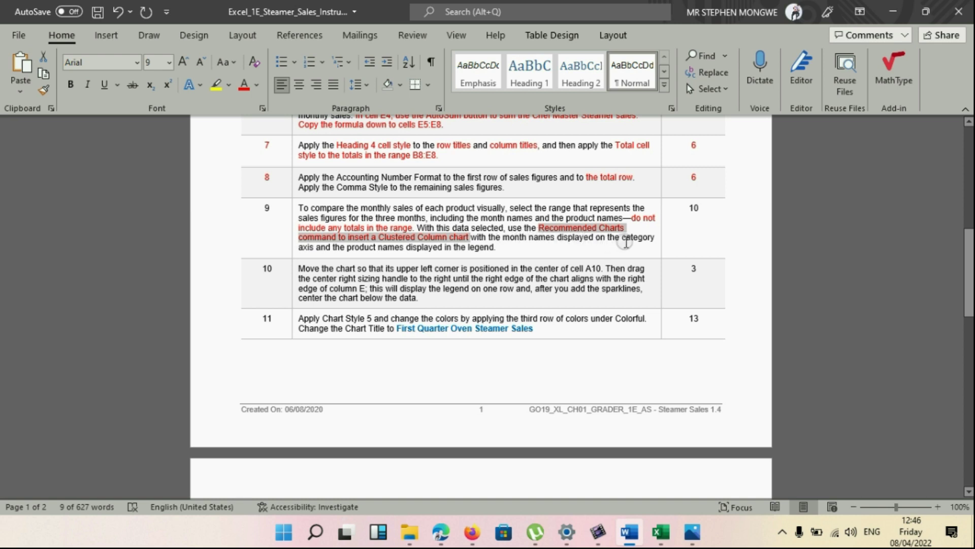
Step: Color step number 9 and its points value red in the instructions table
scroll(442, 210, down, 1)
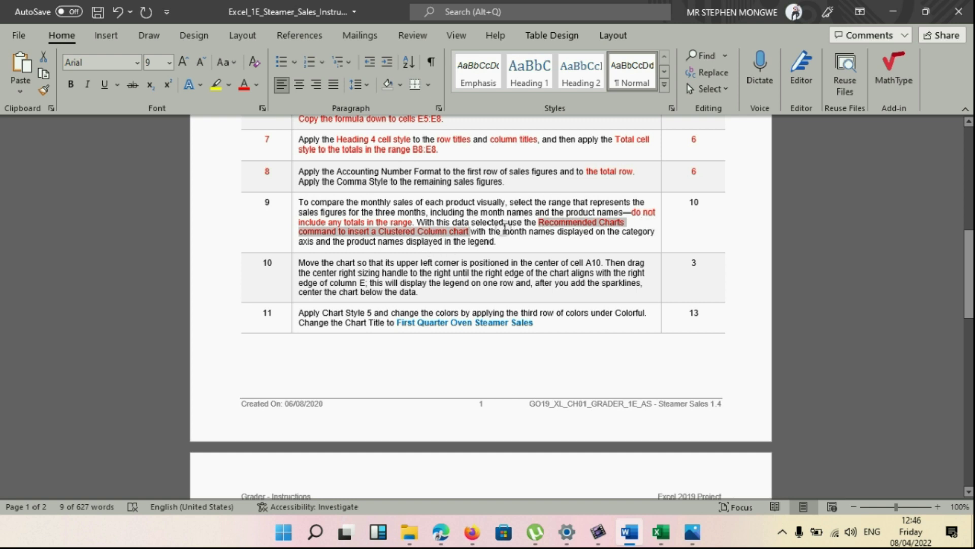
click(679, 235)
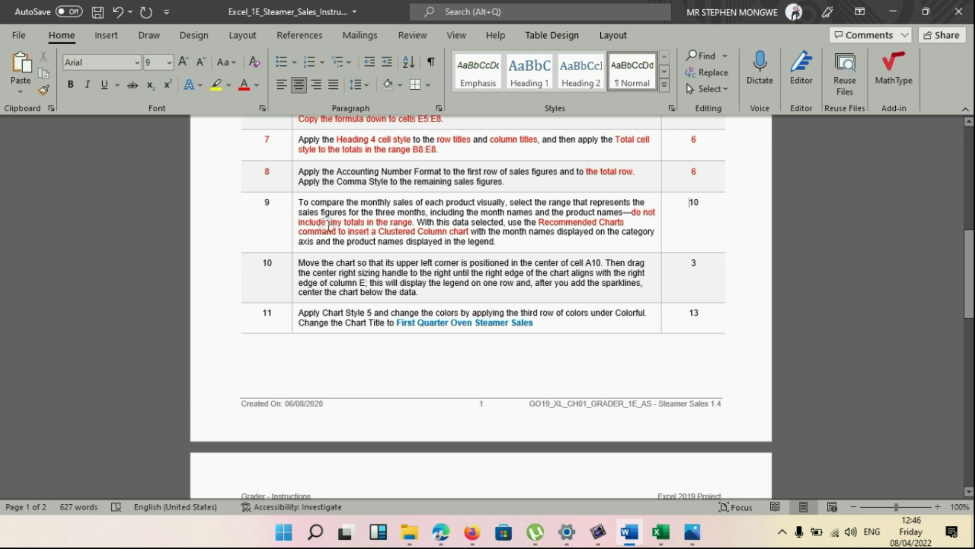
double_click(274, 203)
click(244, 85)
click(702, 206)
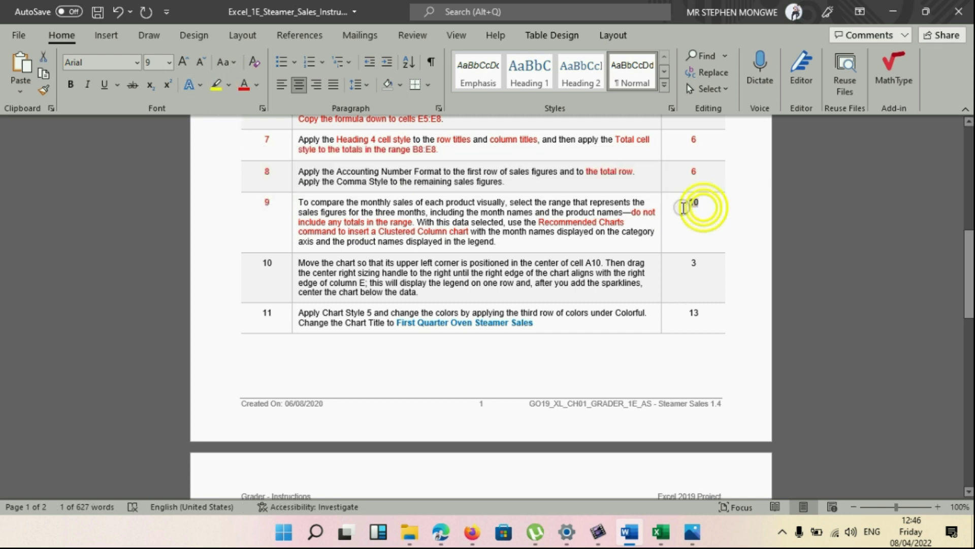
click(244, 84)
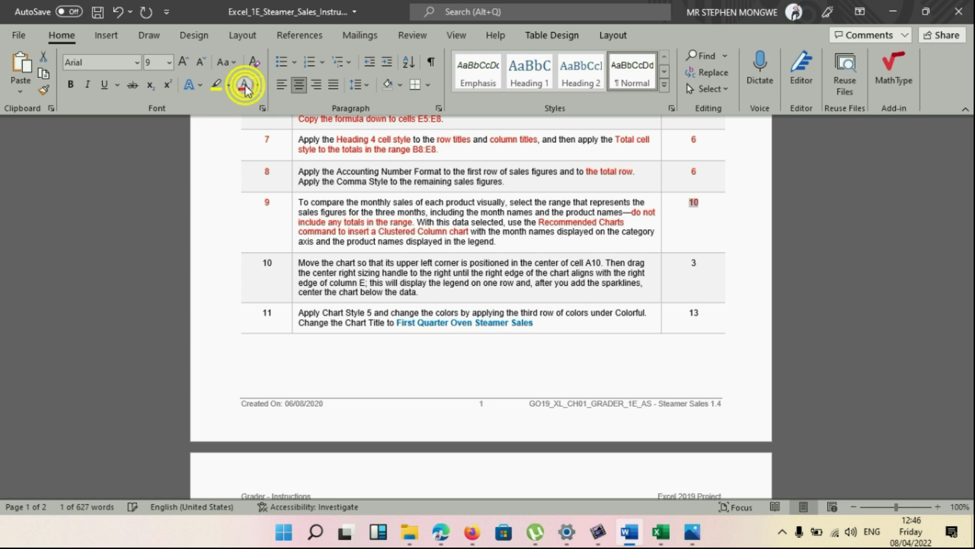
Step: Return to the Excel workbook and move the chart so its upper left corner sits in the center of cell A10
scroll(352, 245, down, 1)
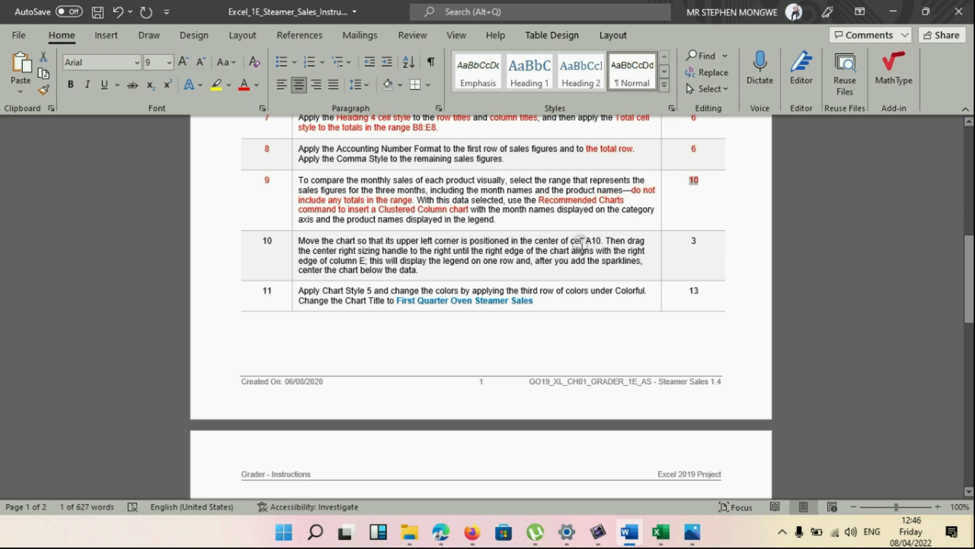
mouse_move(660, 531)
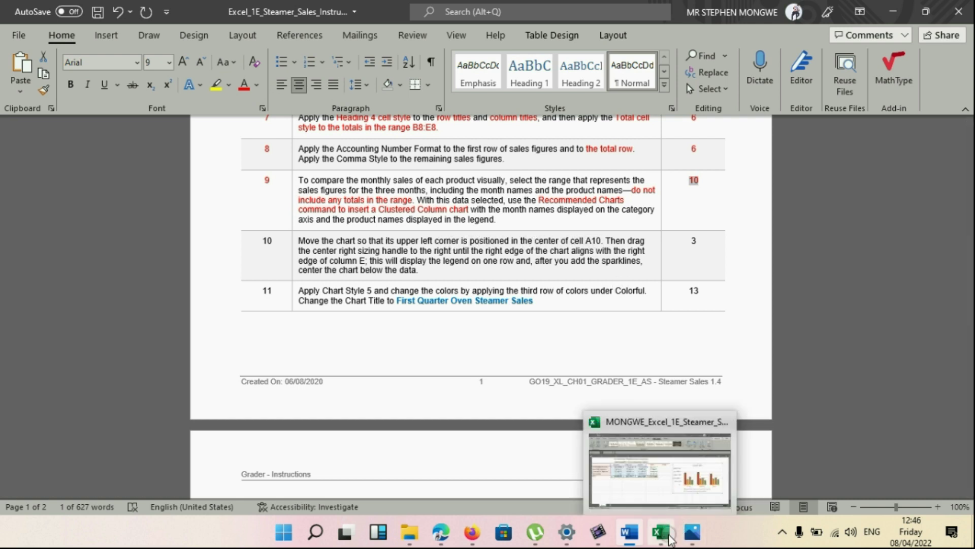
click(676, 498)
mouse_move(605, 216)
mouse_down()
mouse_move(436, 287)
mouse_move(47, 331)
mouse_move(102, 330)
mouse_up()
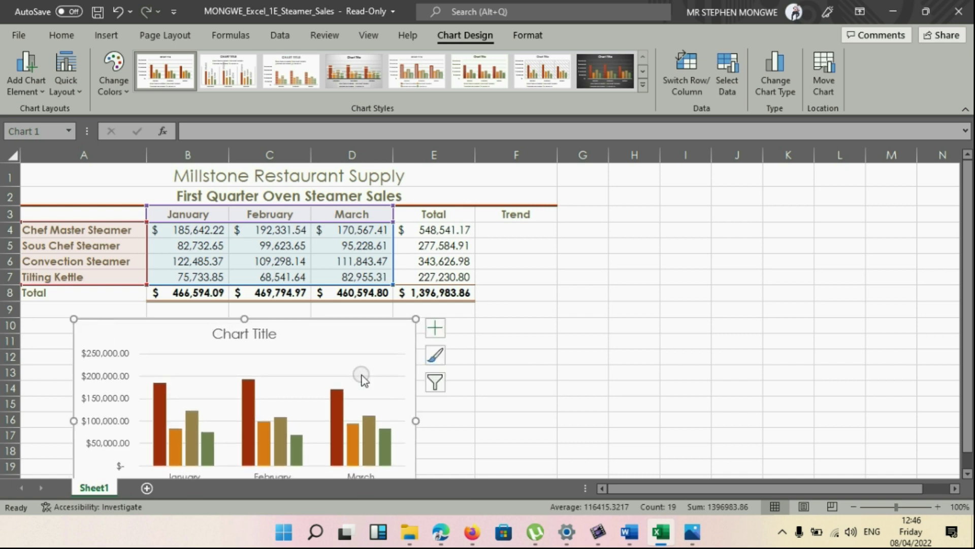
Step: Switch to the Word instructions and color "of column E" and "add the sparklines, center the chart below the data." in step 10 red
mouse_move(629, 531)
click(645, 491)
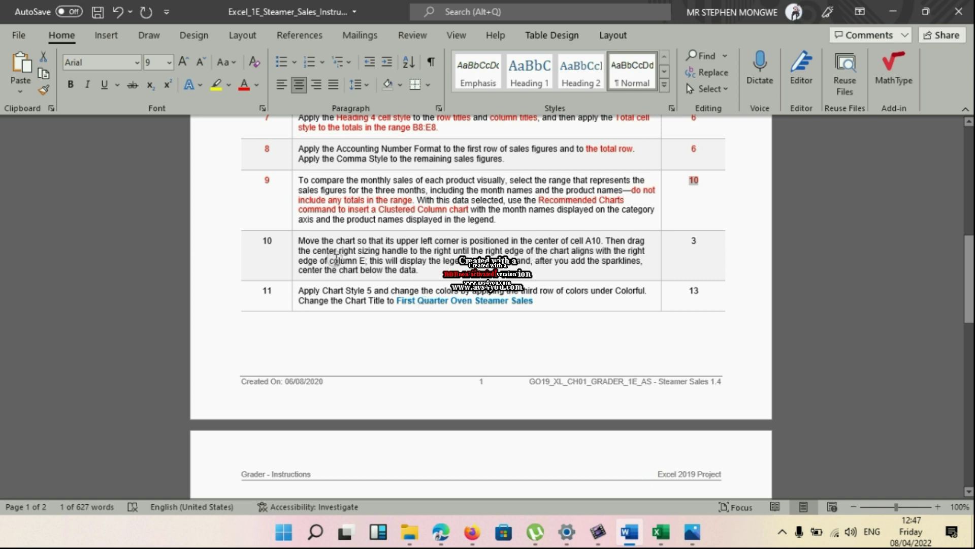
drag(328, 260, 367, 261)
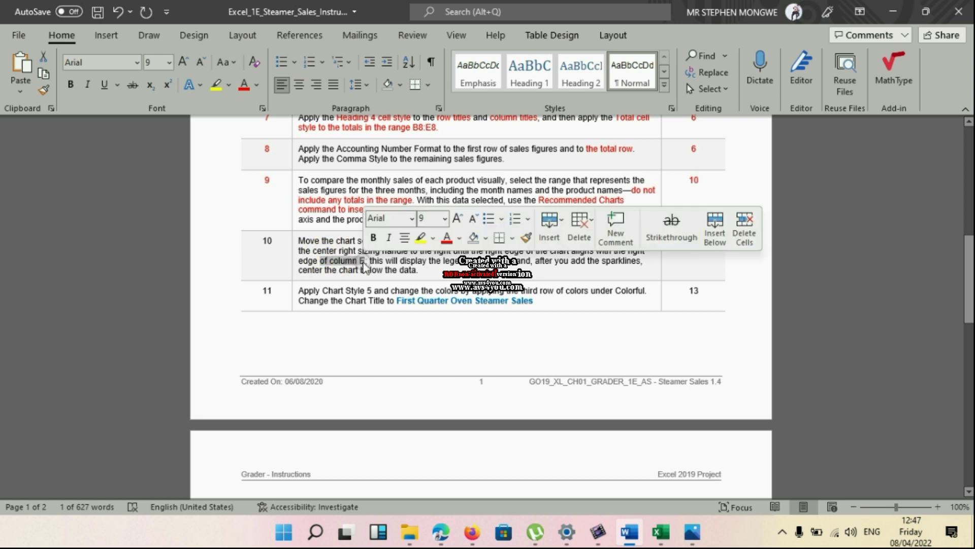
click(243, 84)
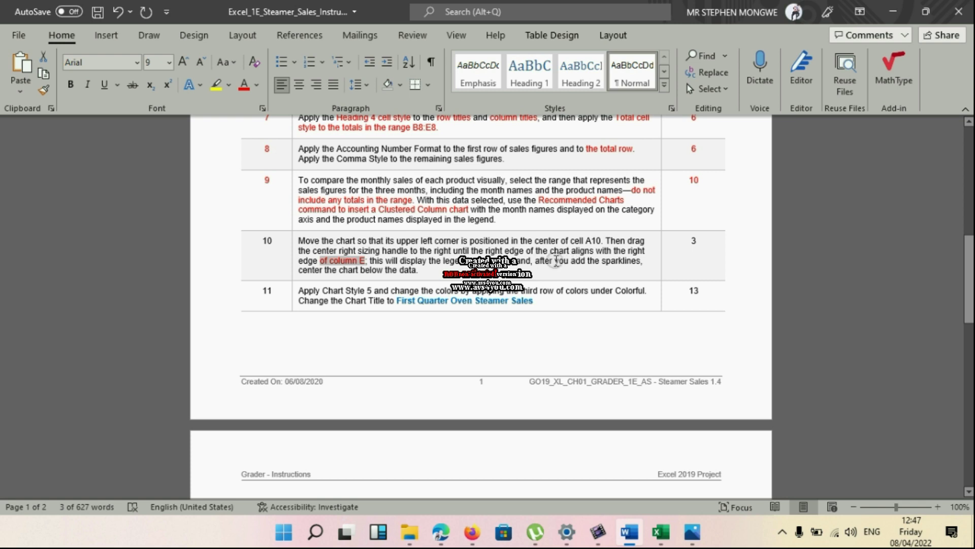
drag(571, 260, 630, 274)
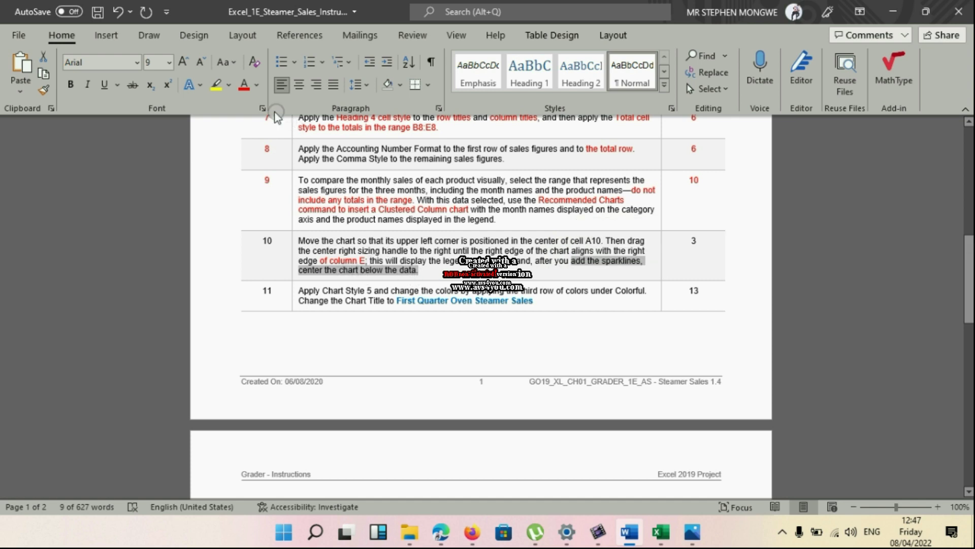
click(244, 87)
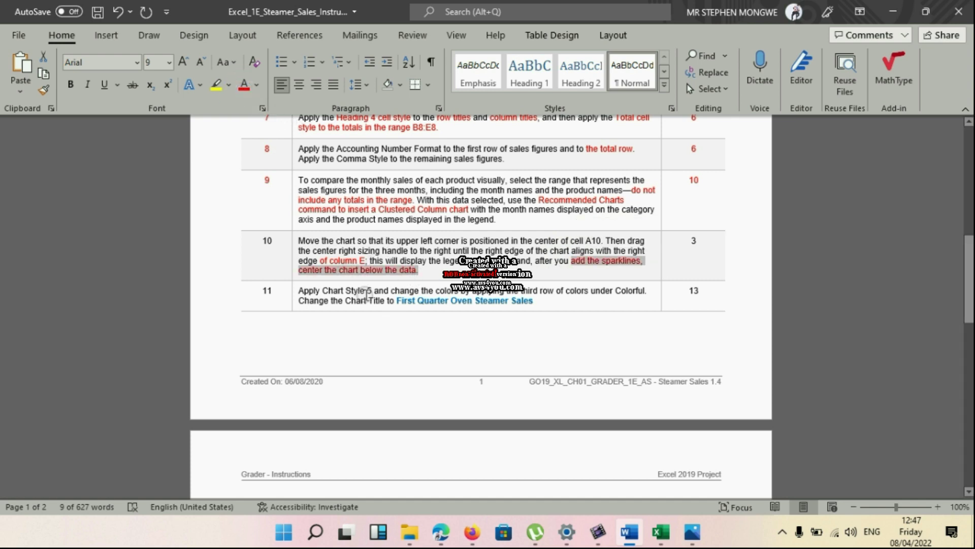
mouse_move(692, 532)
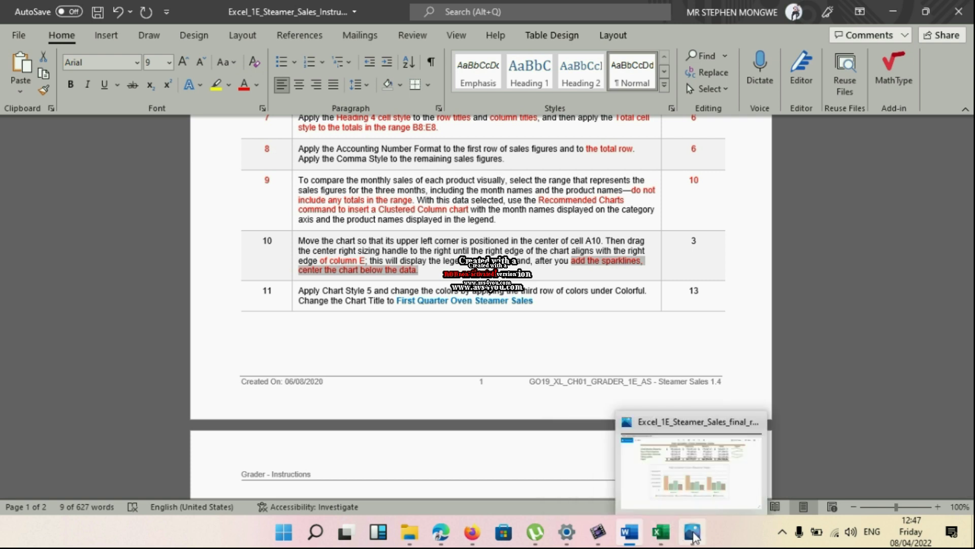
Step: Return to the Excel workbook and widen the chart until its right edge aligns with the right edge of column E
mouse_move(660, 532)
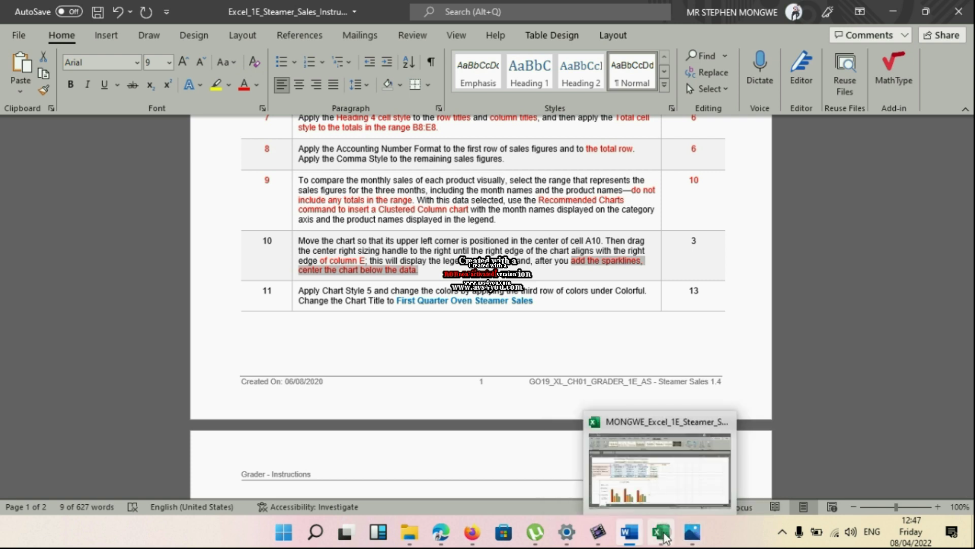
click(641, 483)
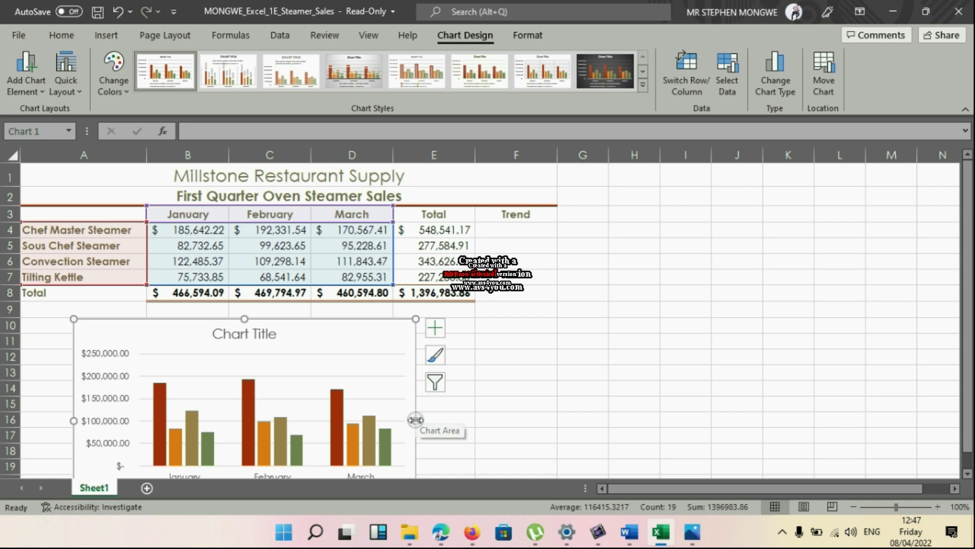
drag(416, 420, 474, 419)
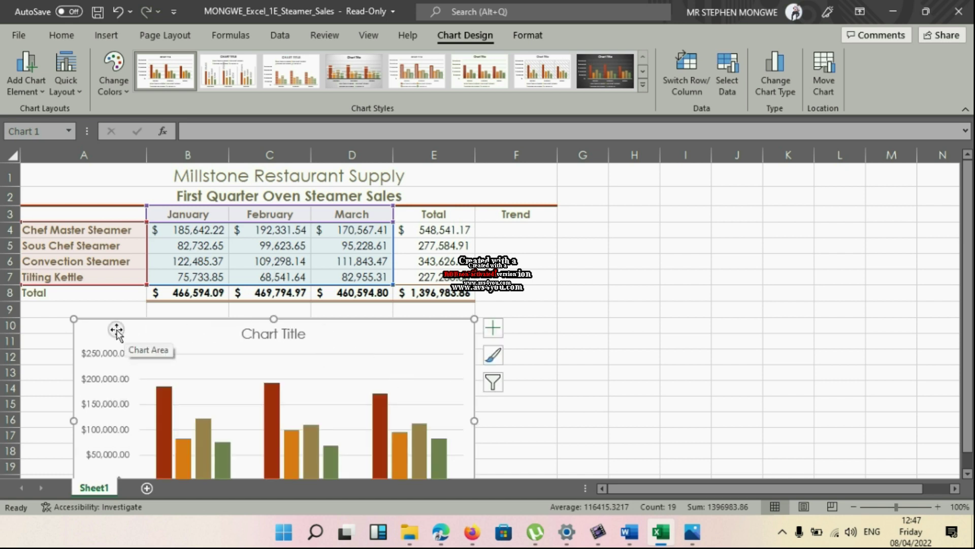
drag(96, 327, 96, 327)
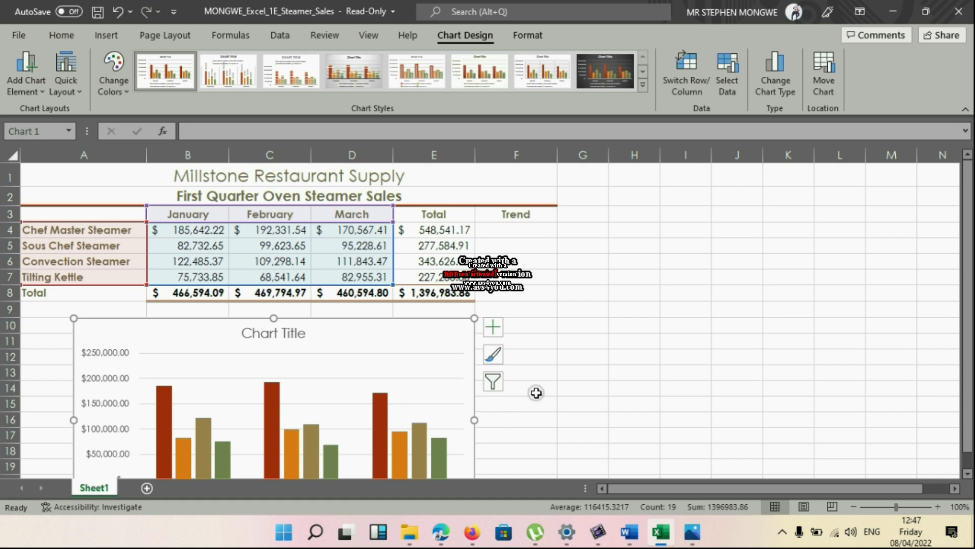
click(434, 156)
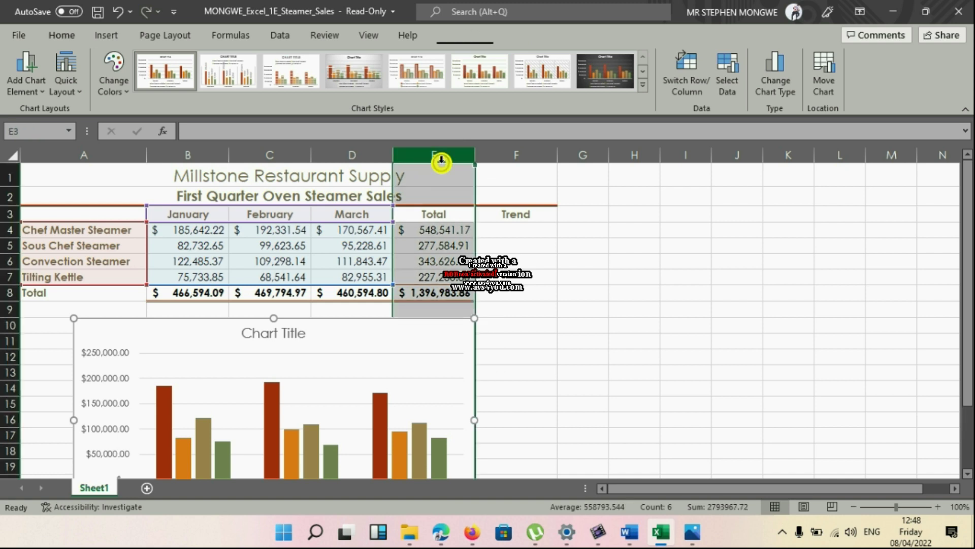
click(537, 307)
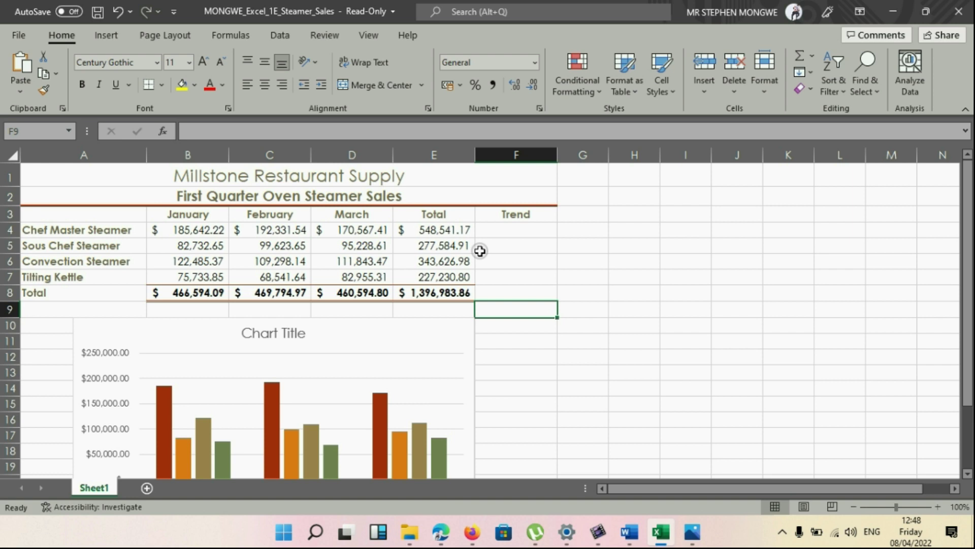
Step: Try line sparklines in F4:F7 with the data range B4:E7, including the totals, and undo them
click(500, 230)
drag(500, 230, 540, 276)
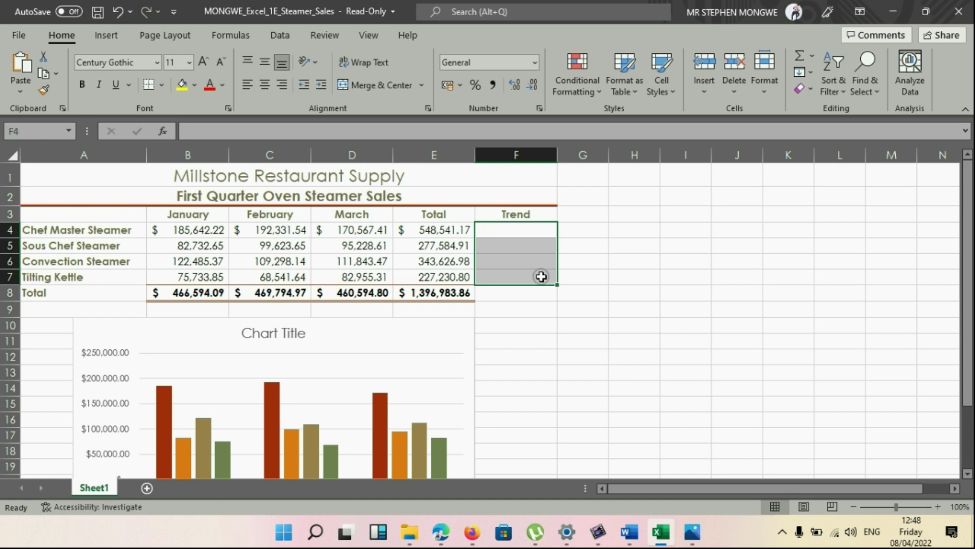
click(106, 34)
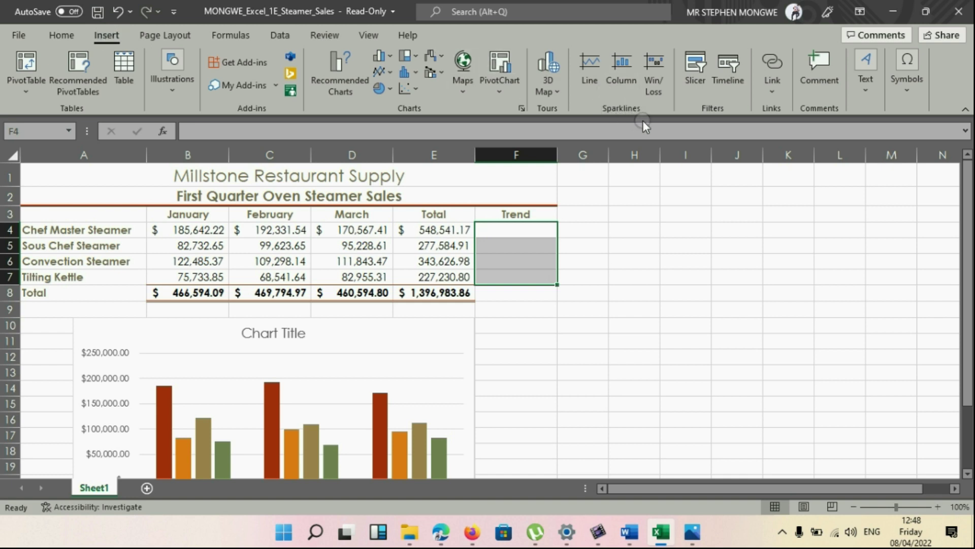
click(600, 77)
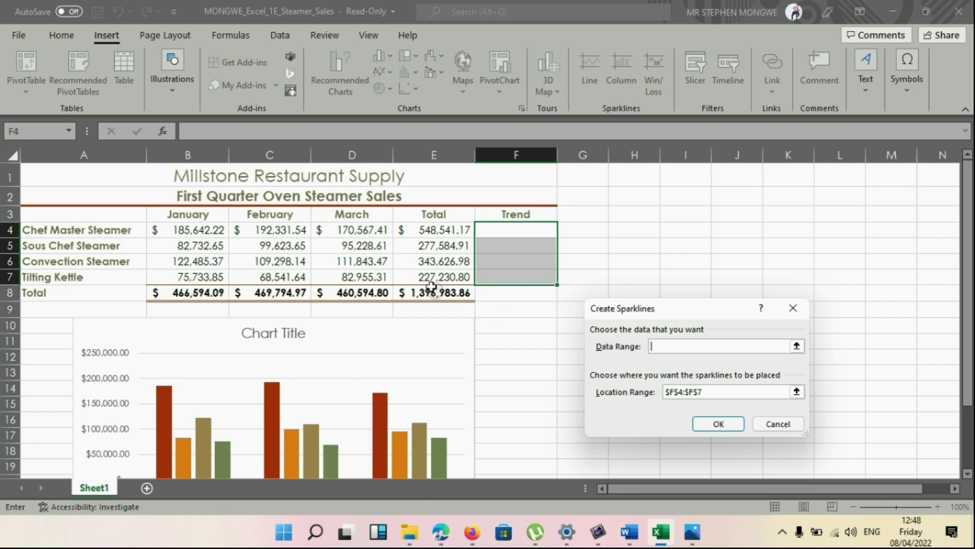
click(192, 231)
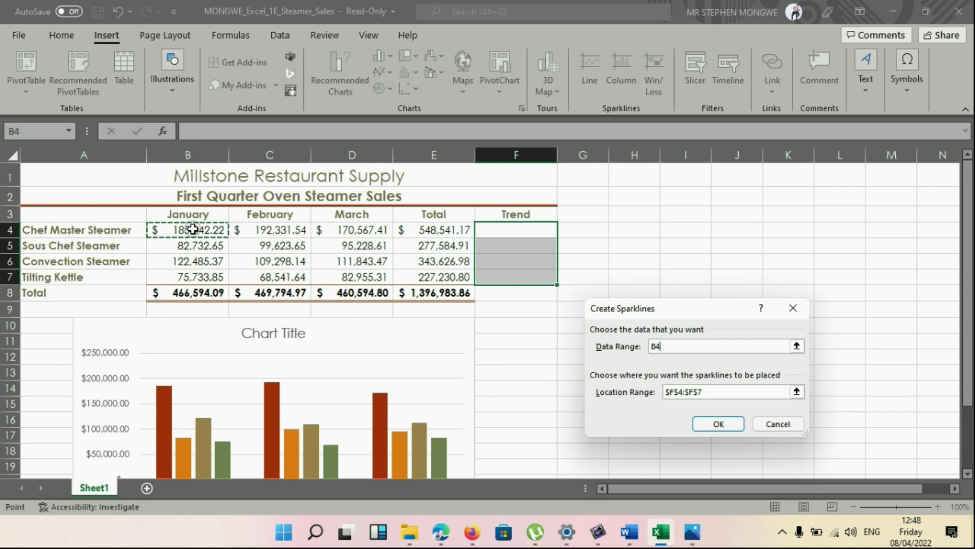
drag(193, 230, 441, 274)
click(725, 425)
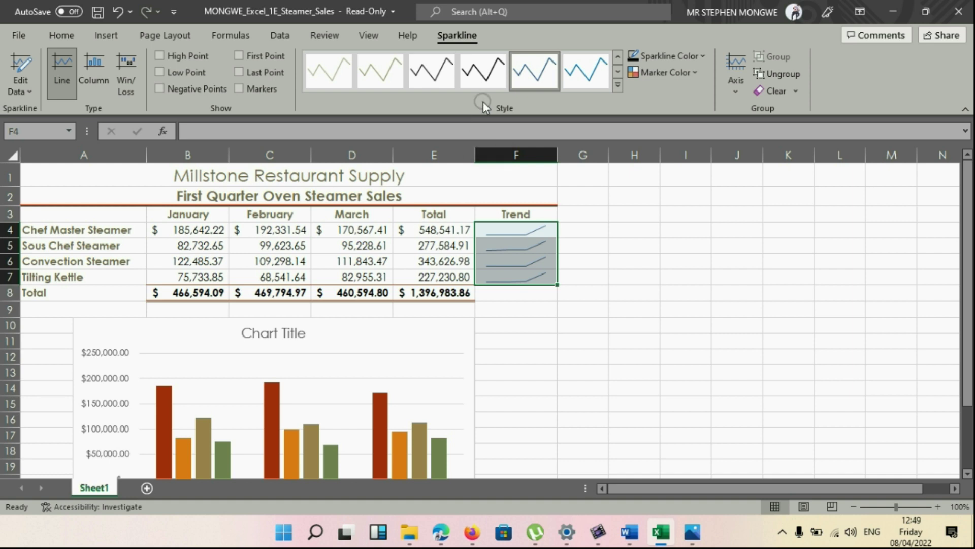
click(118, 11)
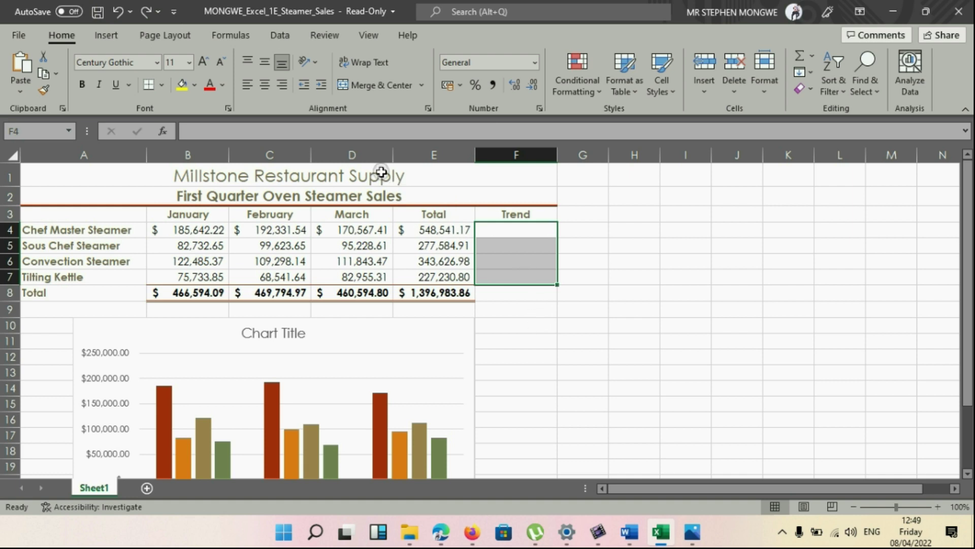
click(117, 14)
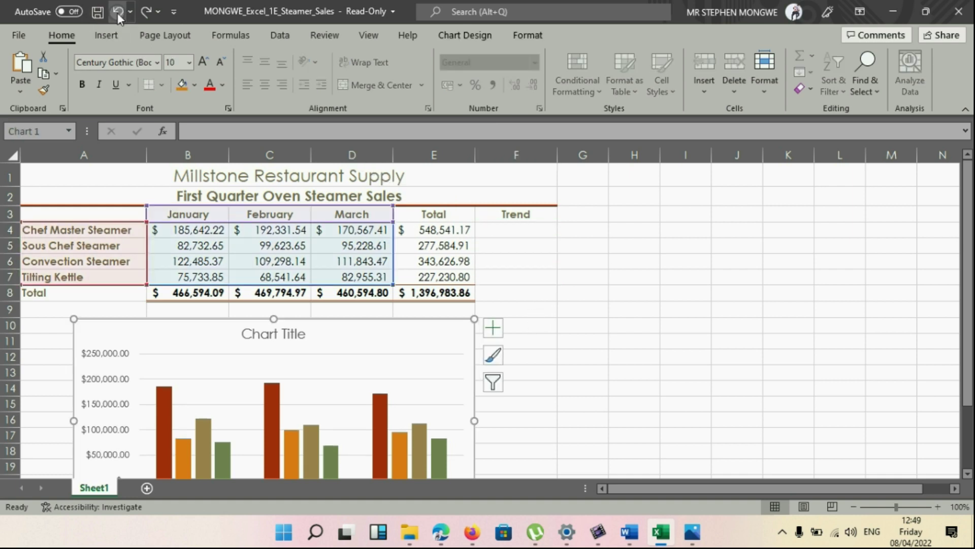
Step: Insert line sparklines in F4:F7 from the data range B4:D7 and show their markers
click(500, 230)
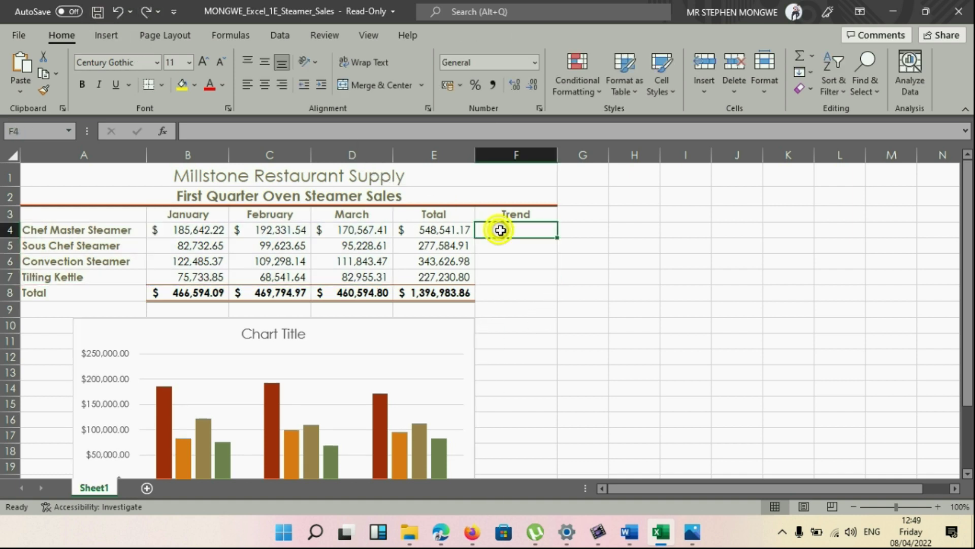
click(537, 230)
drag(547, 239, 546, 272)
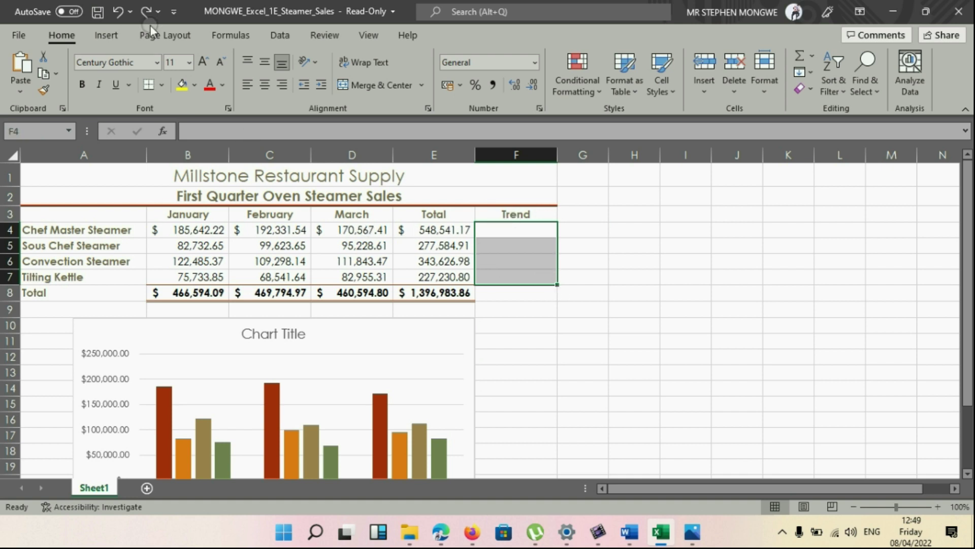
click(102, 31)
click(648, 88)
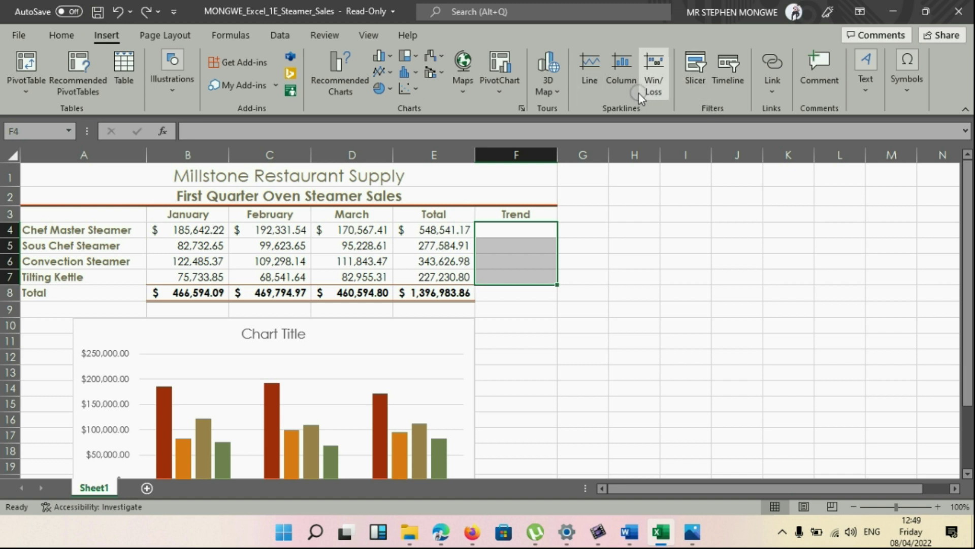
click(589, 84)
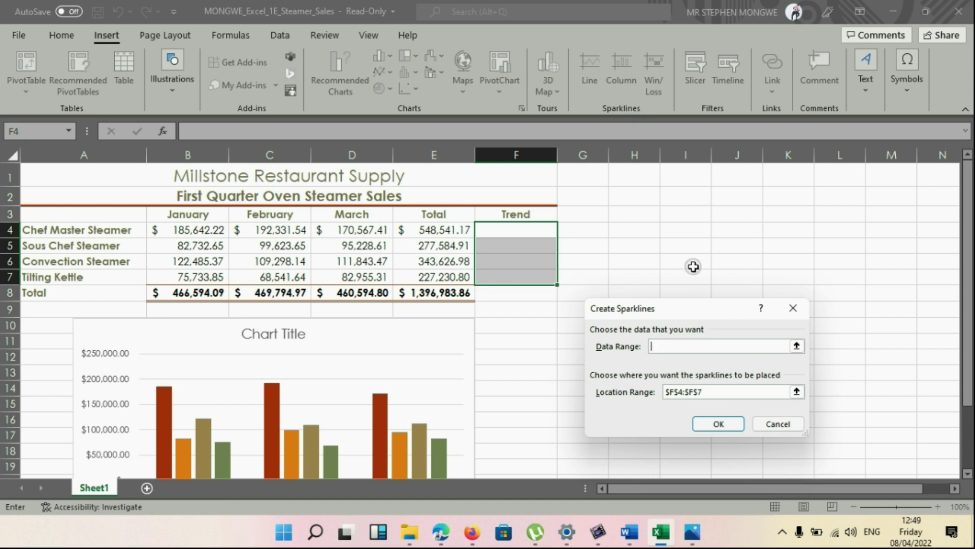
click(718, 344)
click(183, 230)
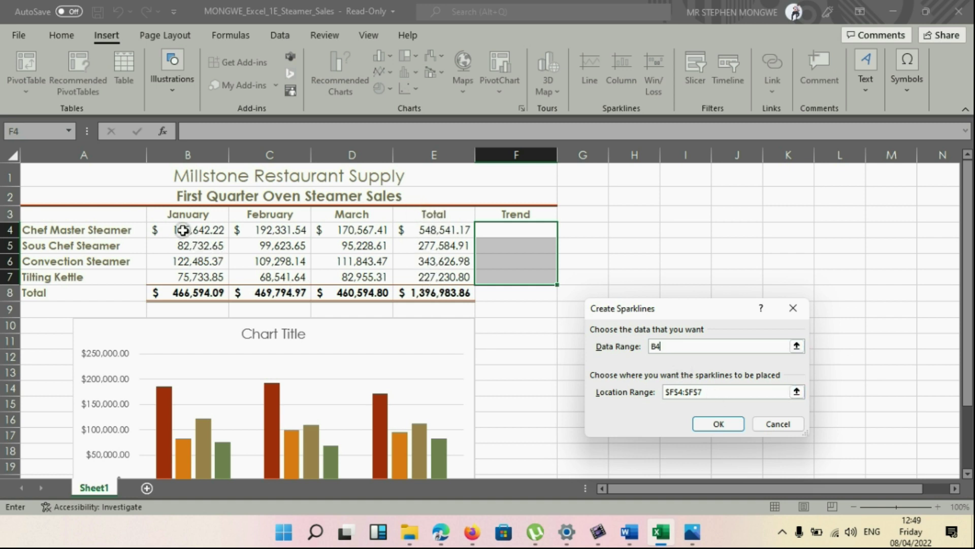
drag(183, 230, 365, 276)
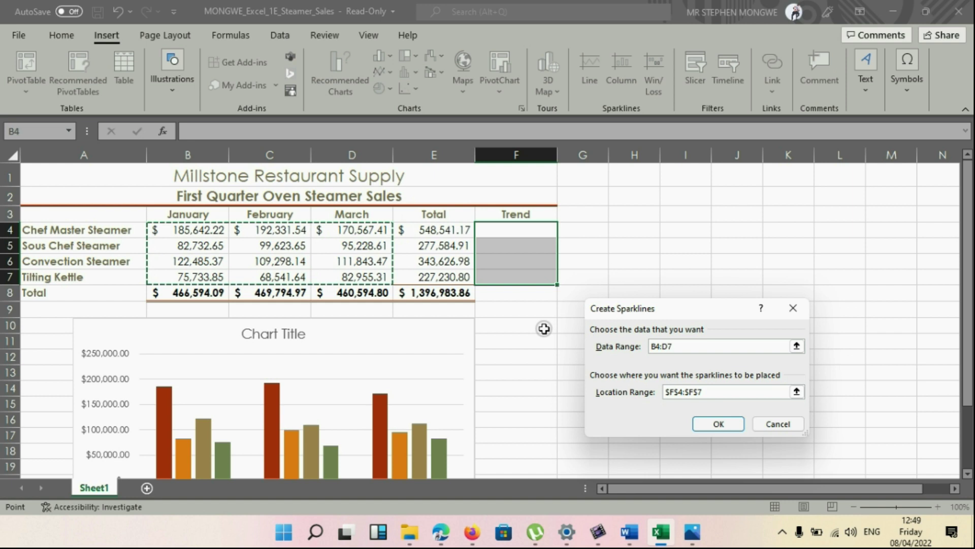
click(718, 423)
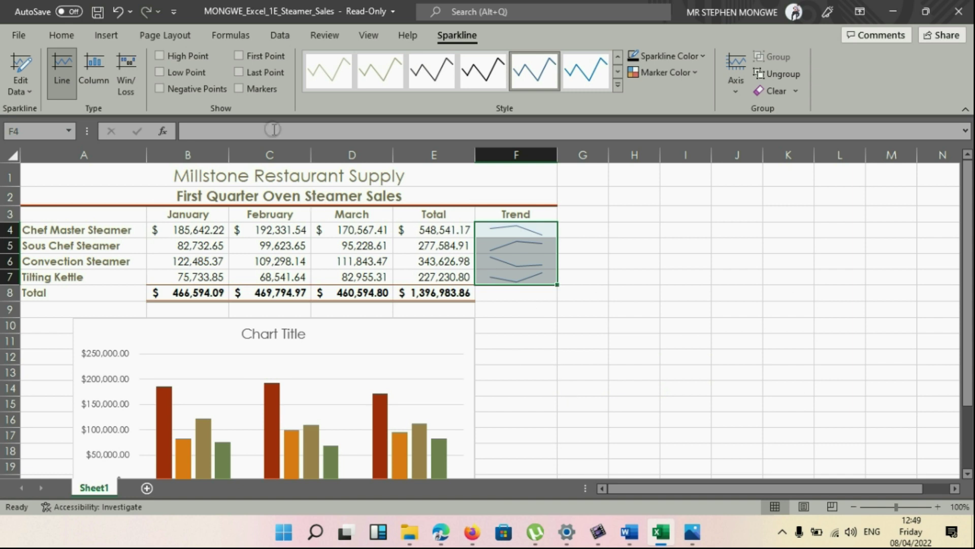
click(239, 89)
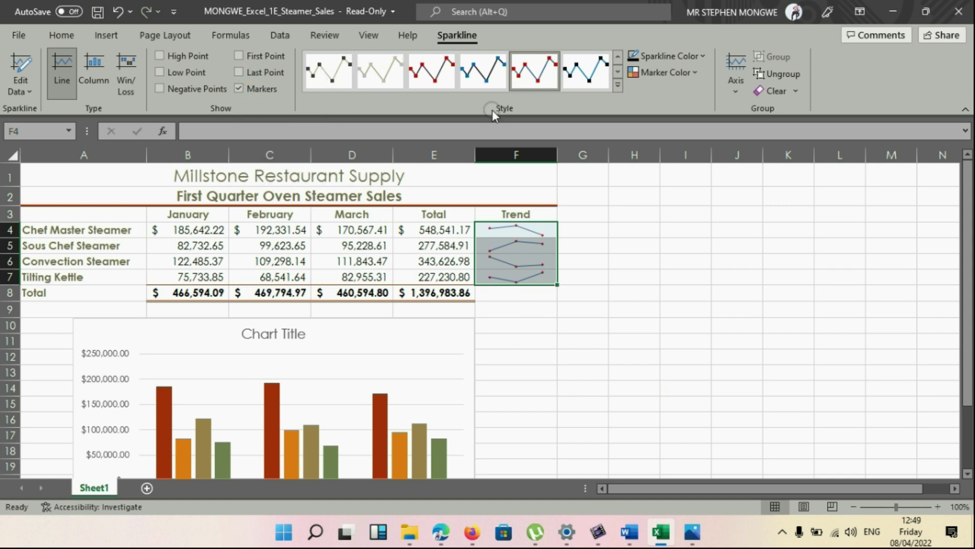
Step: Examine the Trend sparklines and chart in the final result picture in Photos, and return to the Excel workbook
mouse_move(687, 541)
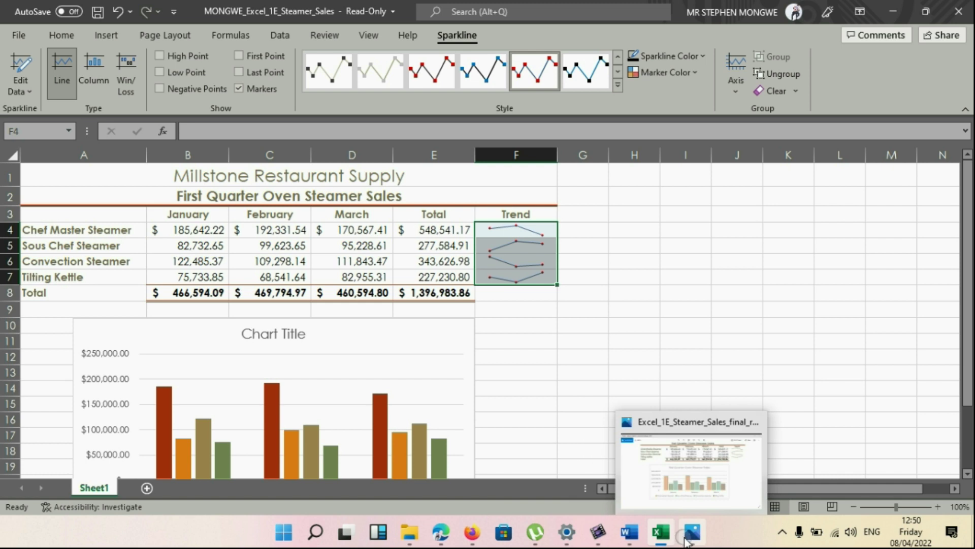
click(701, 477)
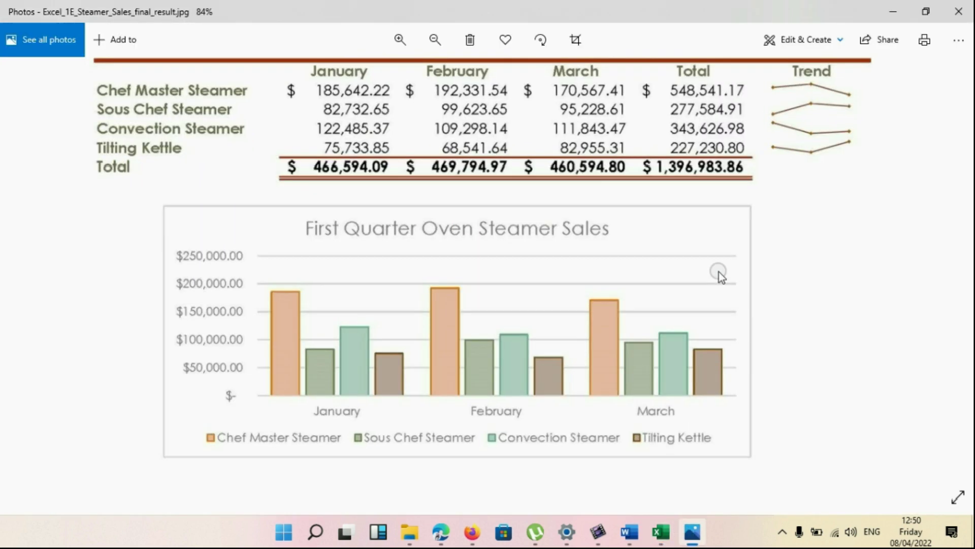
scroll(842, 248, up, 3)
scroll(842, 247, down, 5)
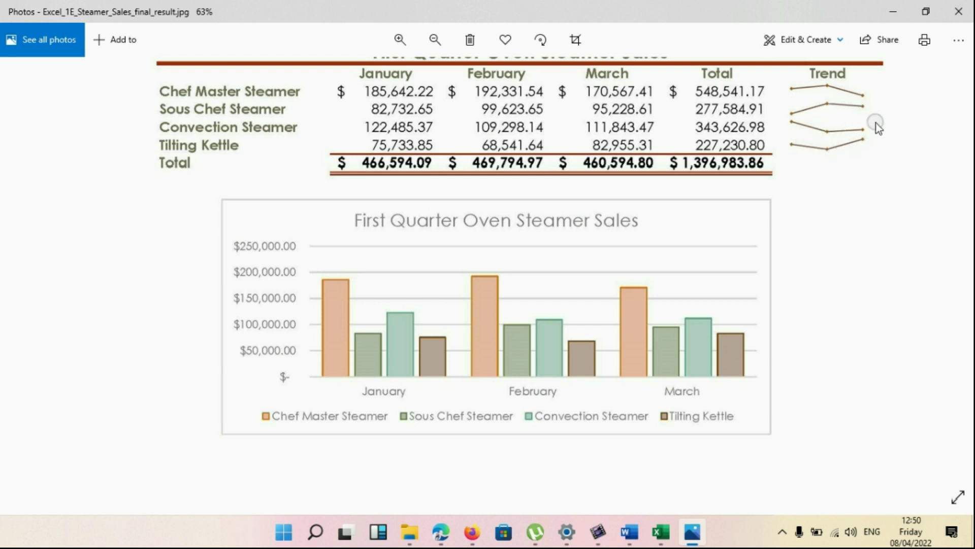
mouse_move(659, 541)
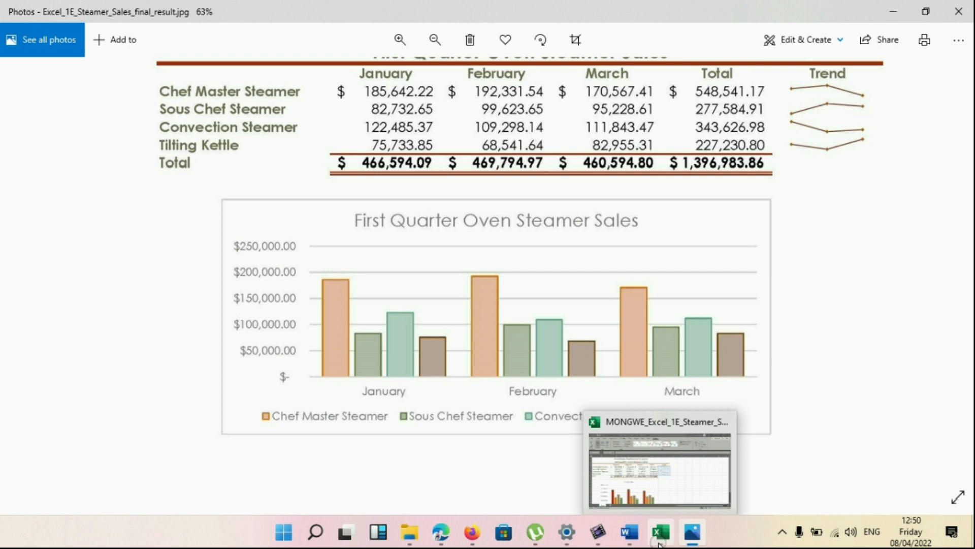
click(675, 507)
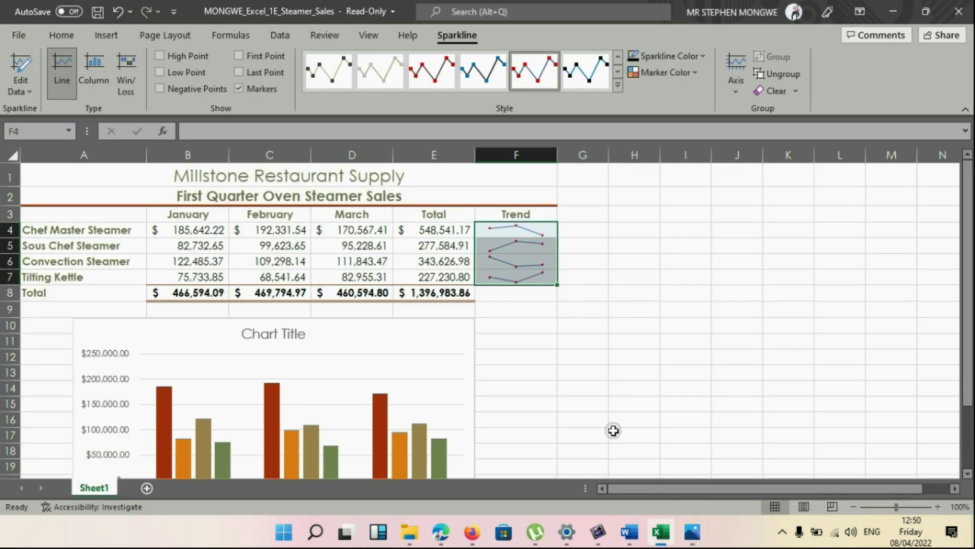
Step: Switch to the Word instructions and color "third row of colors under Colorful." in step 11 red
mouse_move(661, 542)
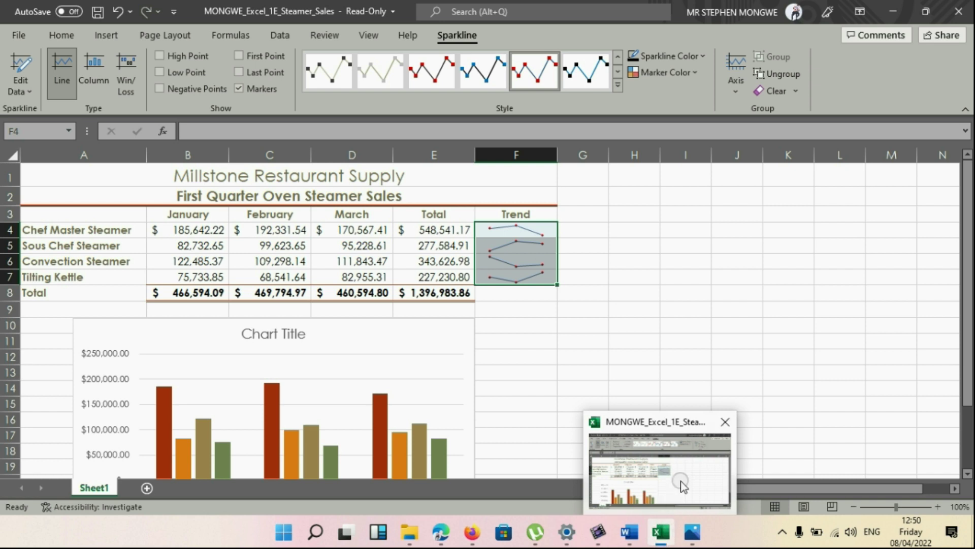
click(635, 540)
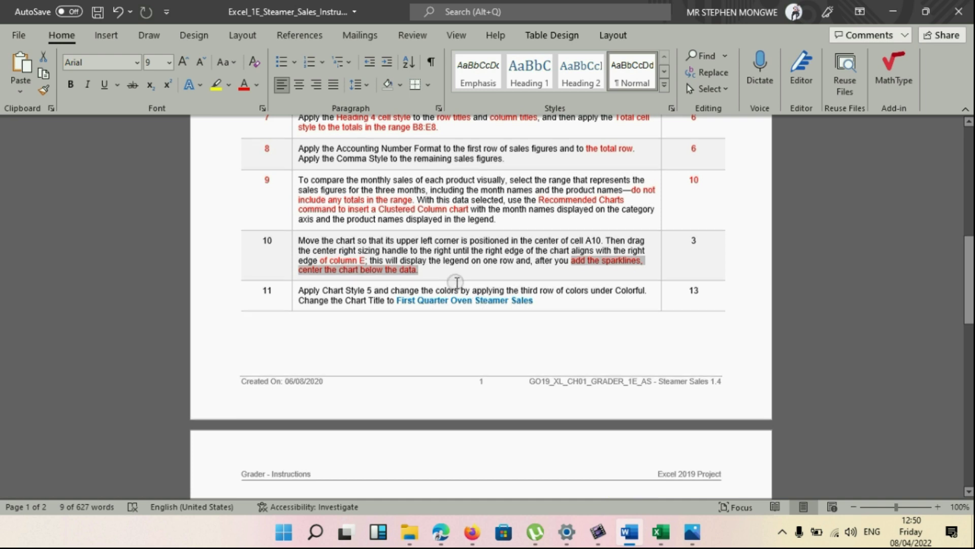
scroll(455, 282, down, 1)
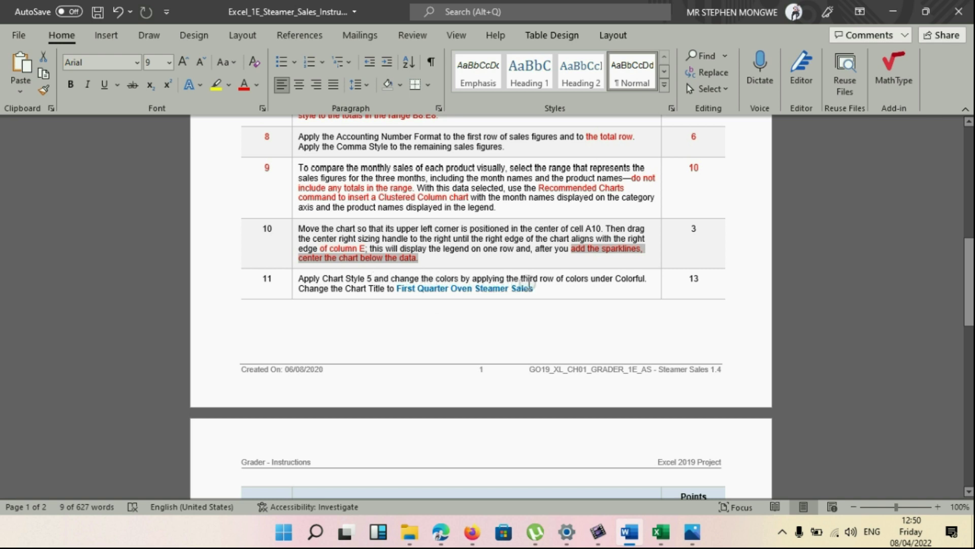
drag(523, 279, 630, 278)
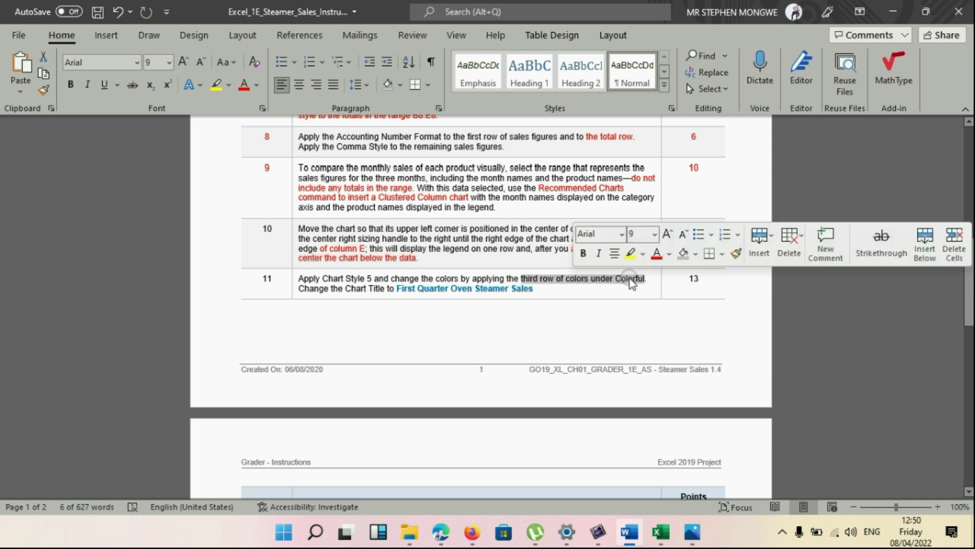
click(656, 254)
click(647, 320)
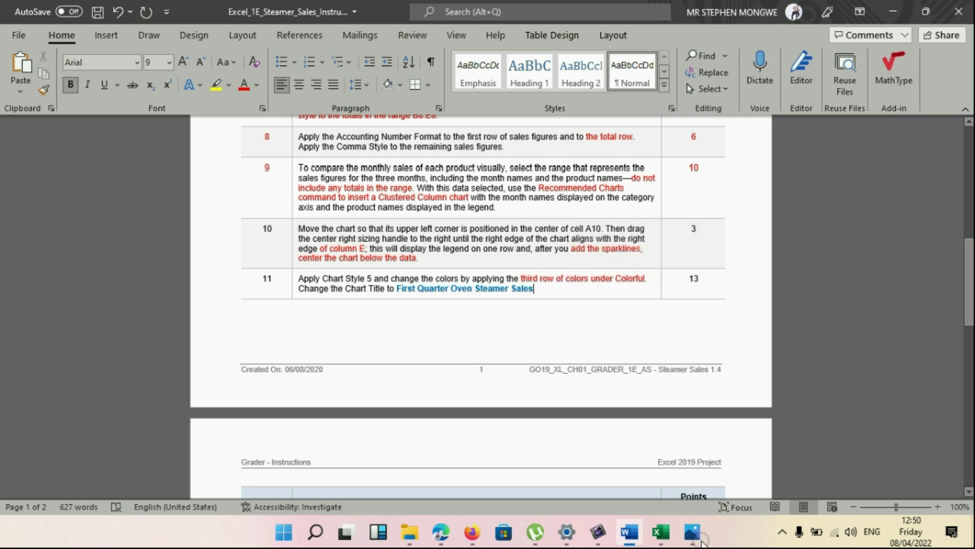
Step: Switch to the Excel workbook and apply Chart Style 5 to the clustered column chart
mouse_move(669, 537)
click(667, 512)
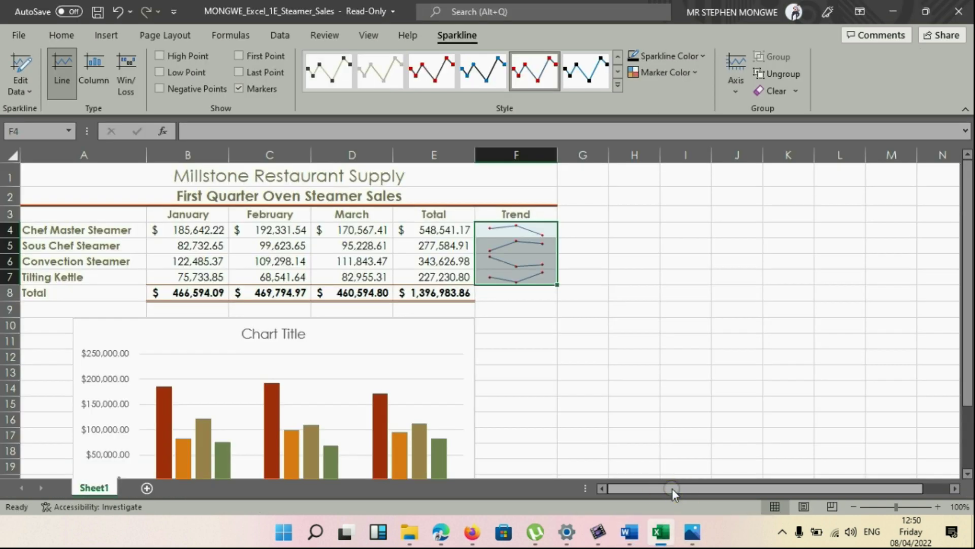
click(523, 336)
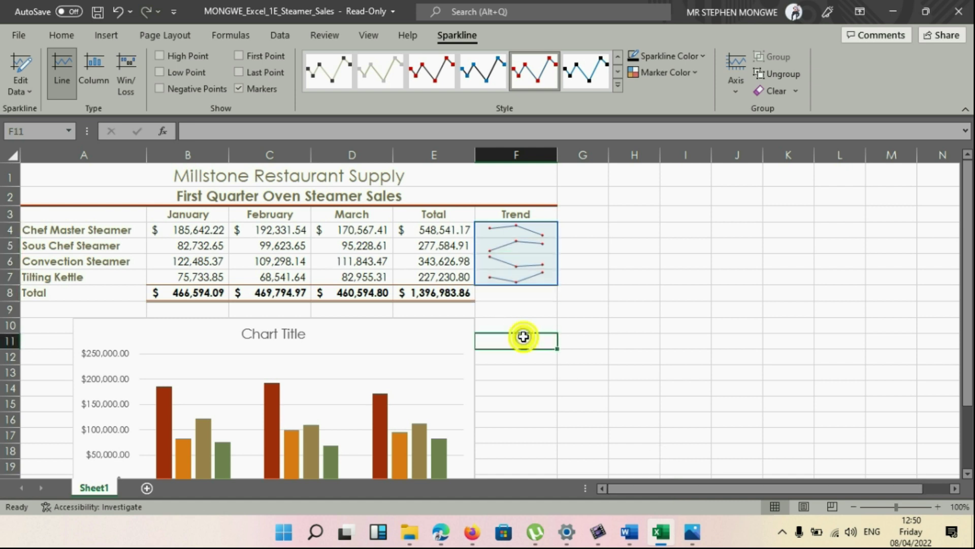
click(83, 329)
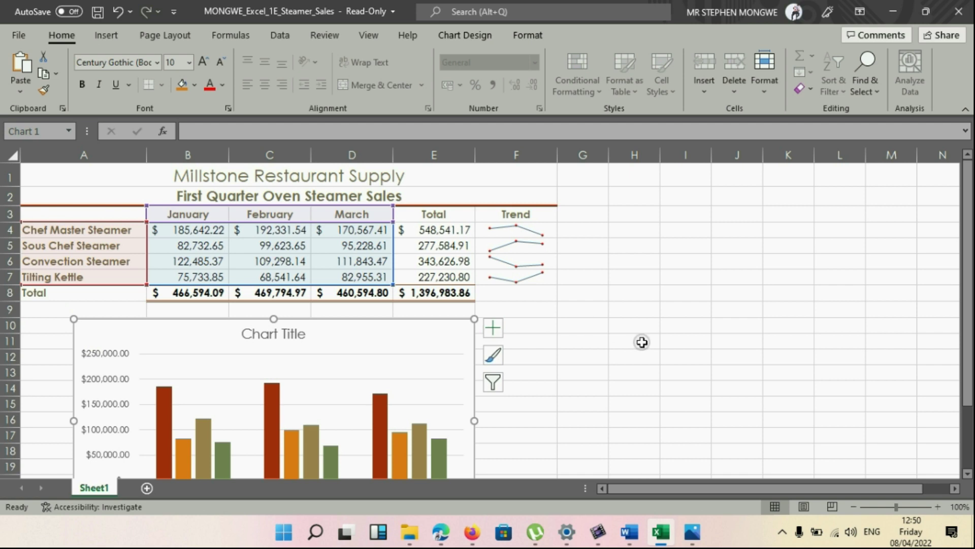
click(477, 37)
click(645, 85)
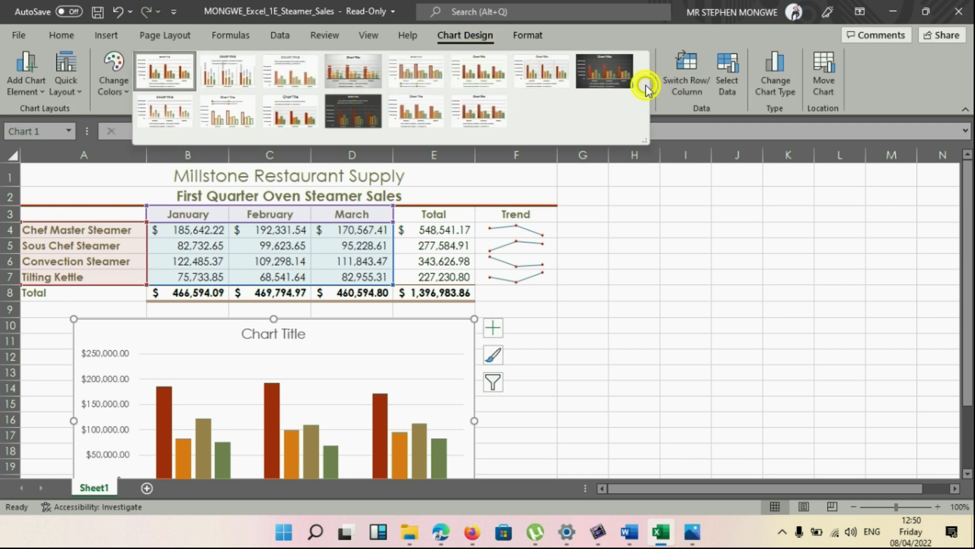
click(405, 77)
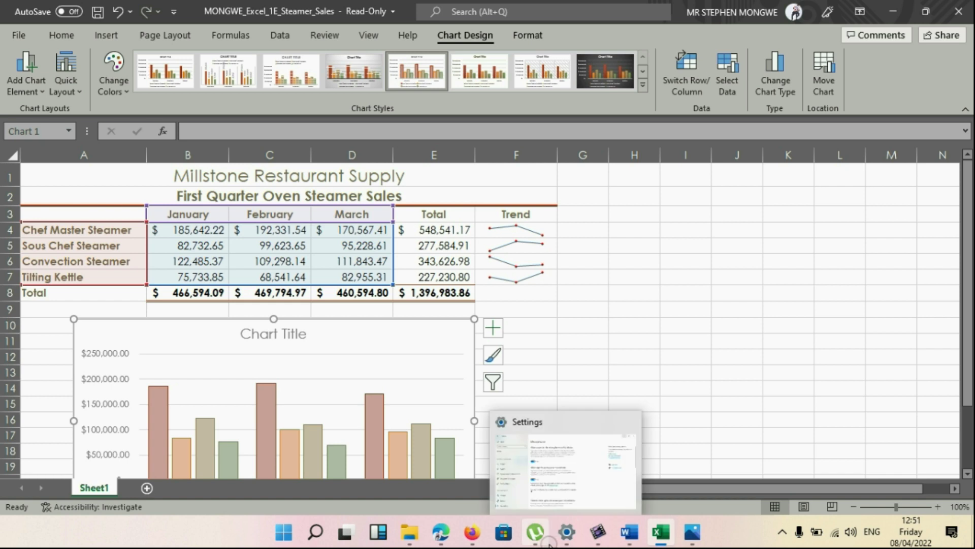
Step: Switch to the Word instructions and color "Apply Chart Style 5" in step 11 red
mouse_move(669, 535)
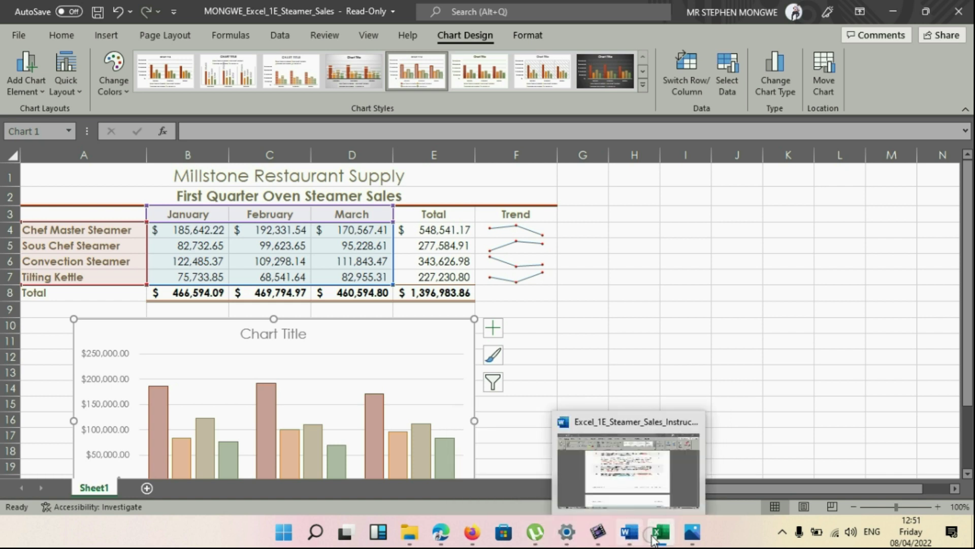
click(648, 480)
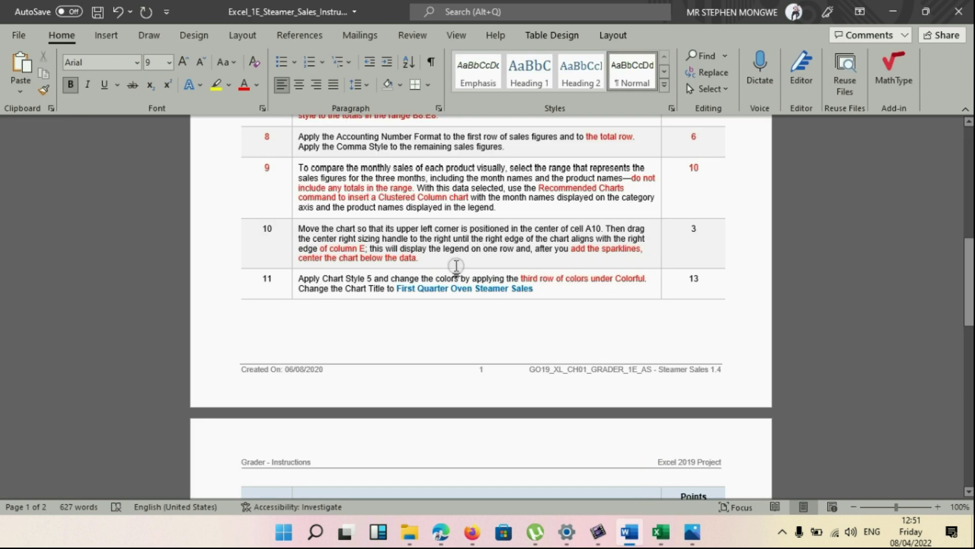
scroll(455, 266, down, 1)
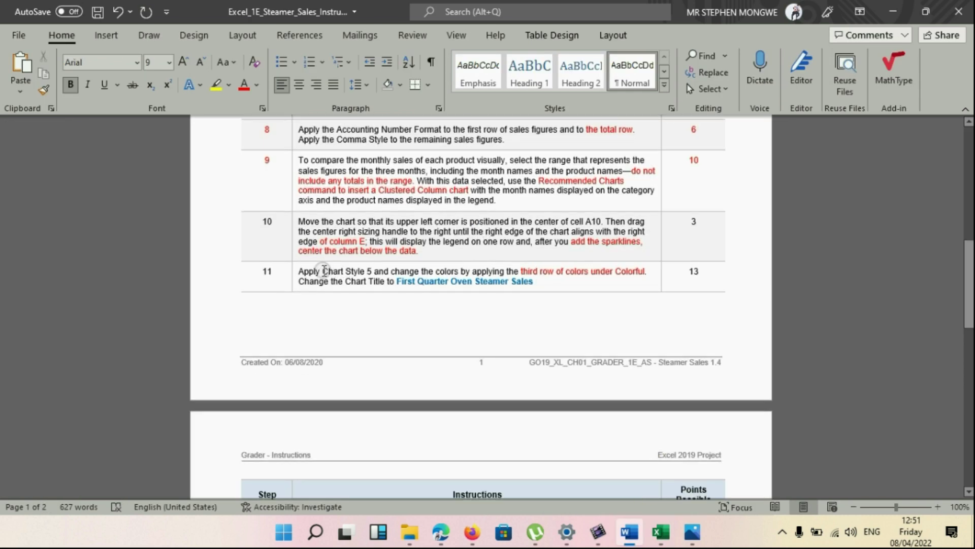
drag(306, 271, 373, 271)
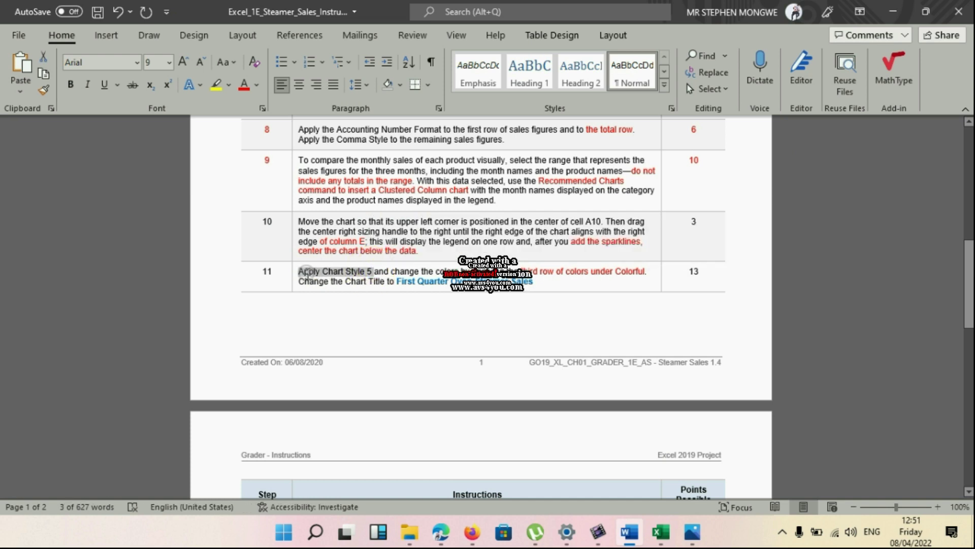
click(246, 85)
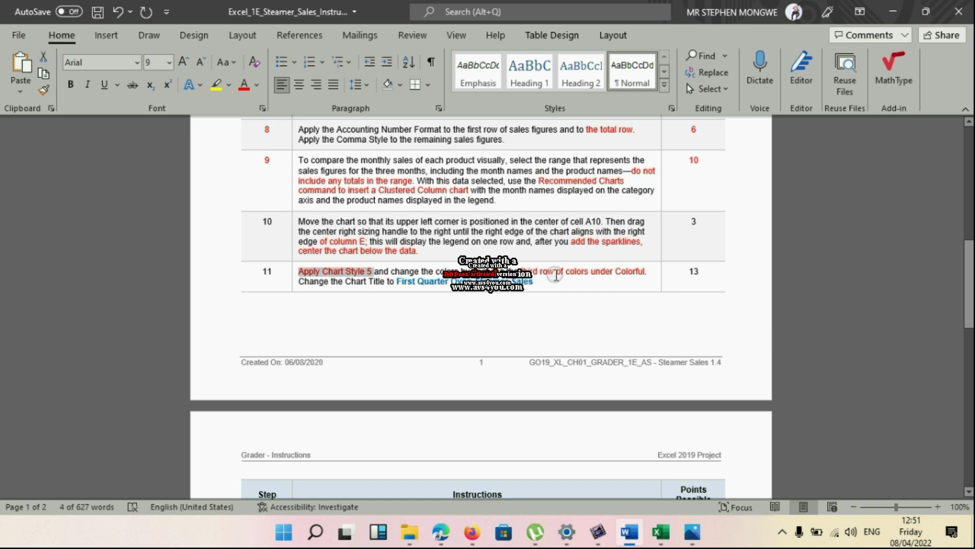
Step: Return to the Excel workbook and change the chart colors to the third row under Colorful
mouse_move(665, 540)
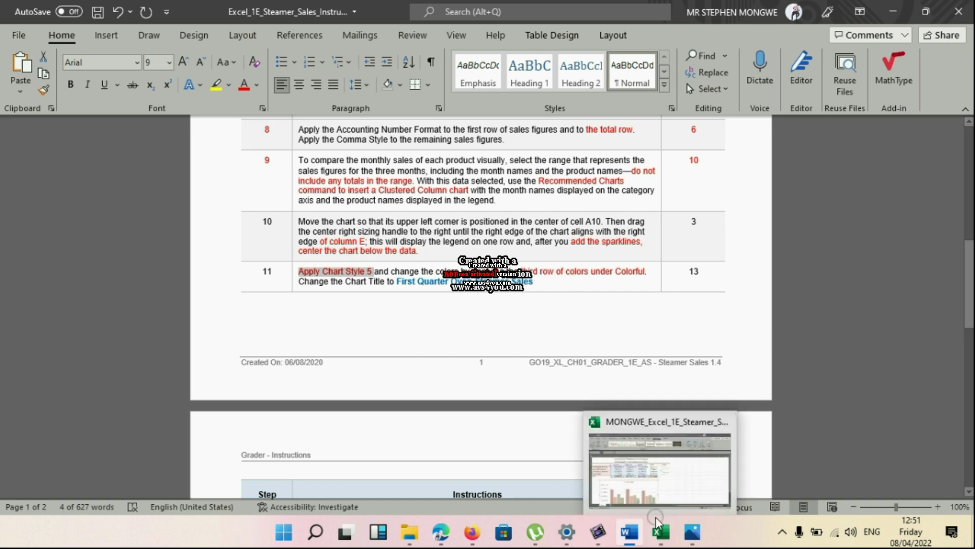
click(655, 482)
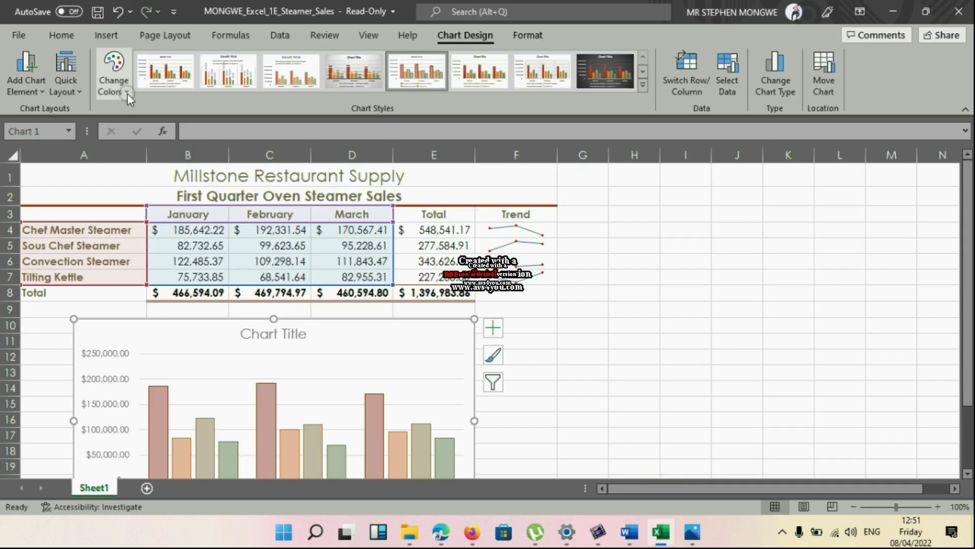
click(127, 94)
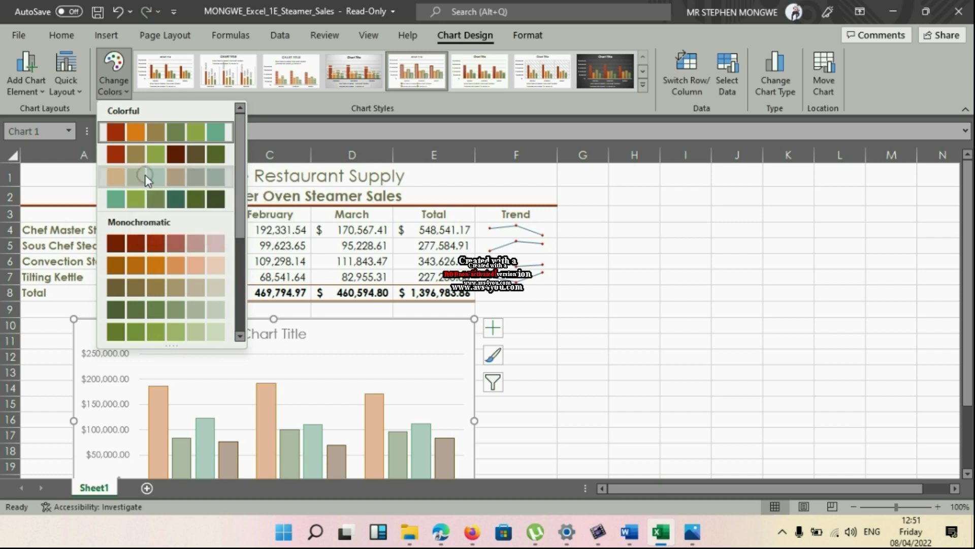
click(144, 177)
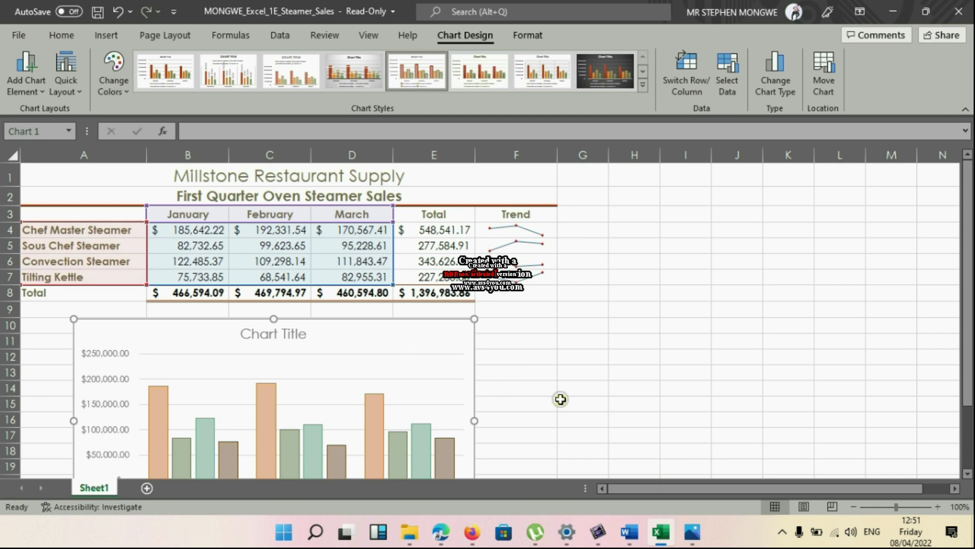
click(558, 398)
Step: Compare the recolored chart with the final result picture in Photos, and read the chart title requirement in step 11 of the Word instructions
scroll(558, 398, down, 2)
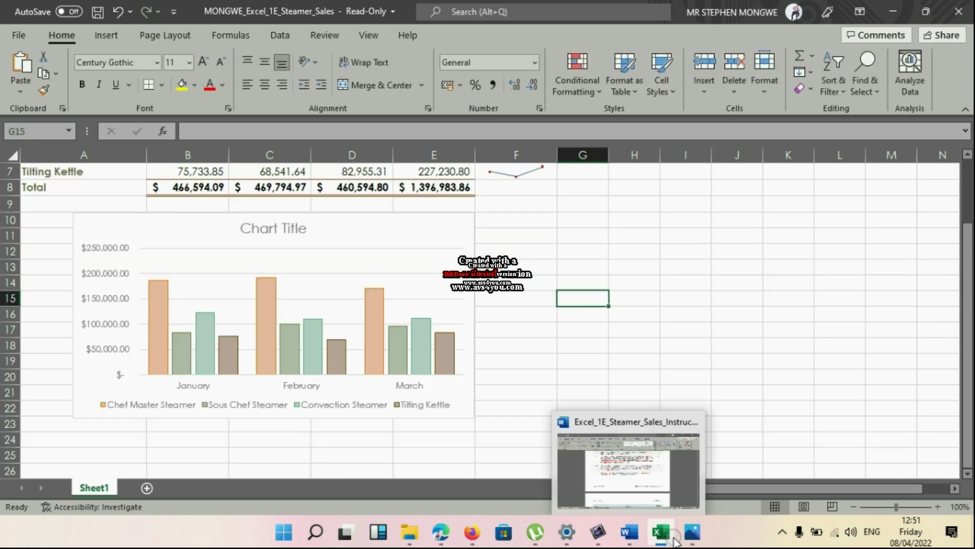
click(688, 483)
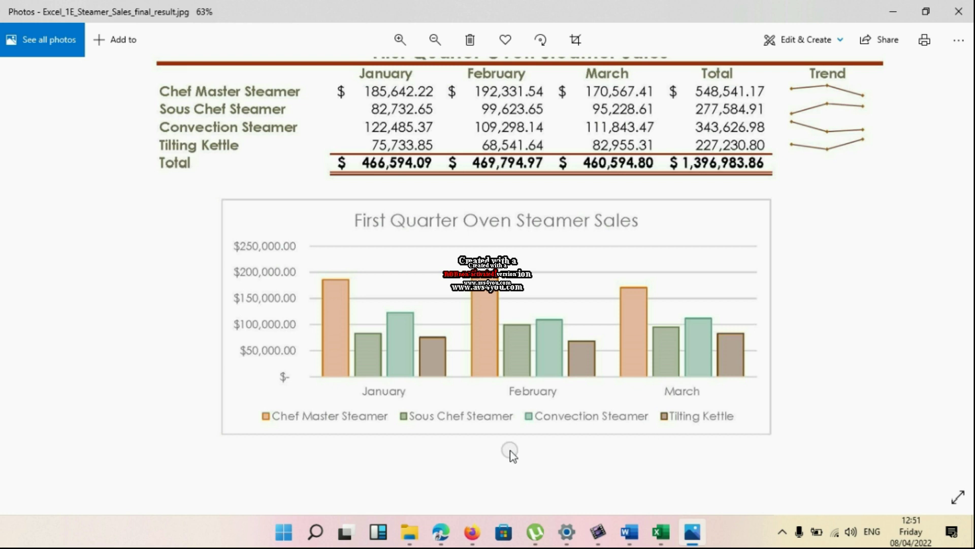
mouse_move(697, 541)
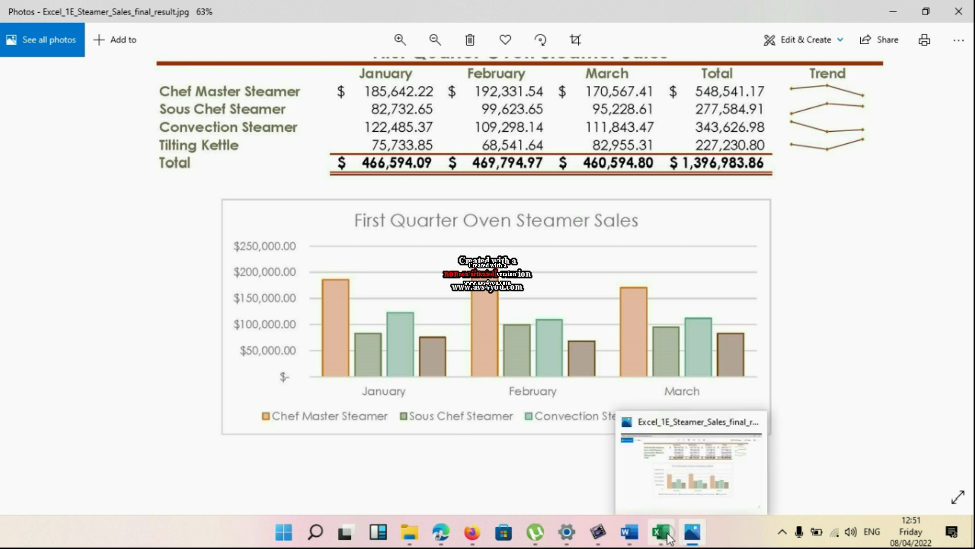
mouse_move(660, 533)
click(653, 474)
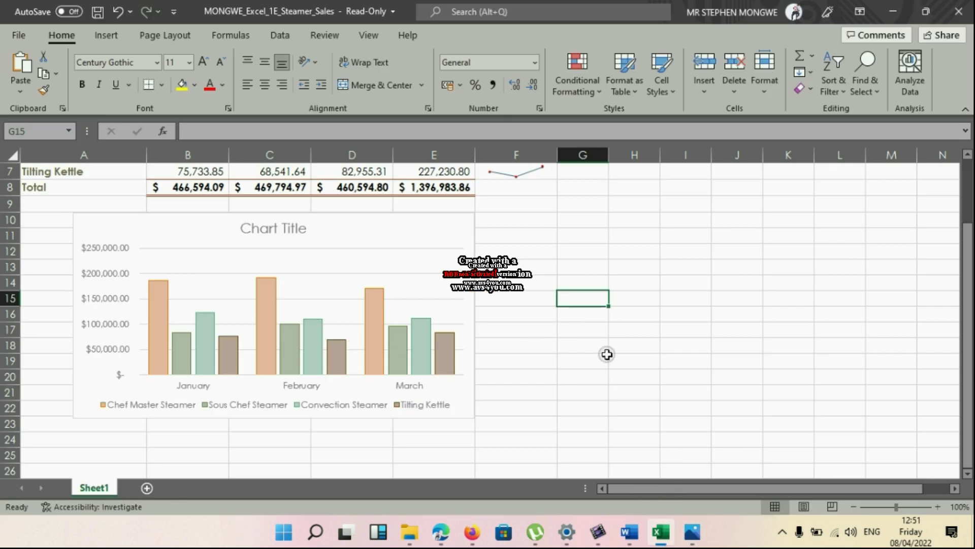
mouse_move(967, 317)
mouse_down()
mouse_move(968, 304)
mouse_move(967, 314)
mouse_up()
mouse_move(629, 538)
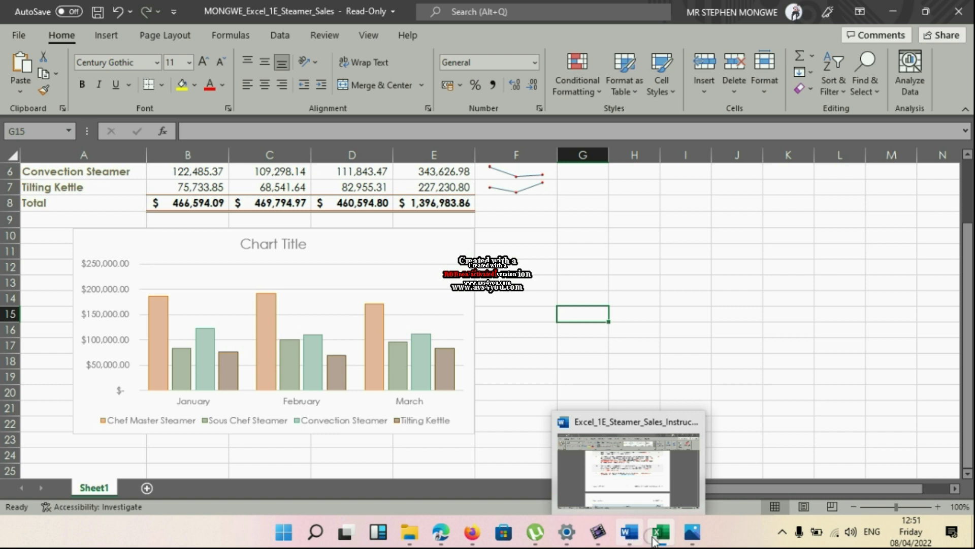
click(645, 485)
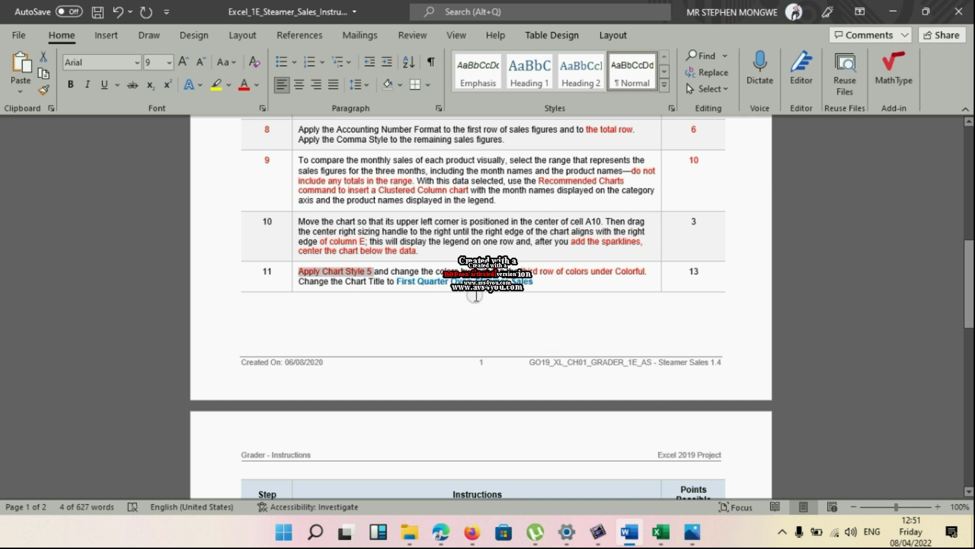
scroll(453, 305, down, 1)
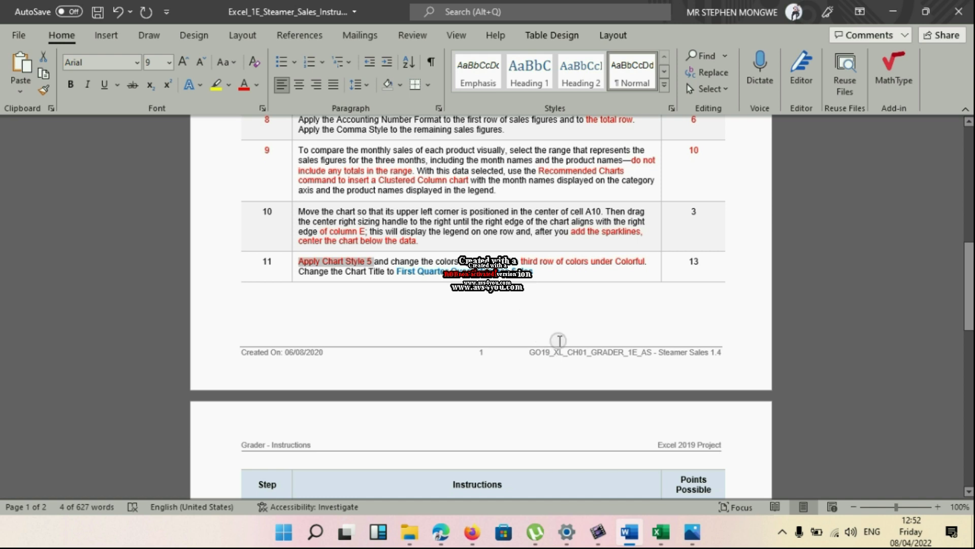
Step: Switch to the Excel workbook, select the chart's title, and set its placement to Above Chart
mouse_move(667, 539)
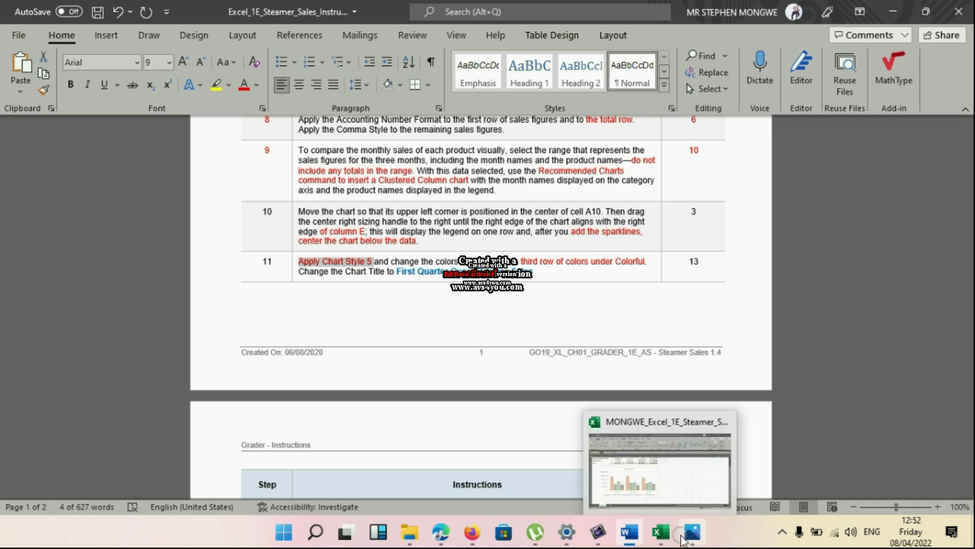
click(679, 508)
click(275, 249)
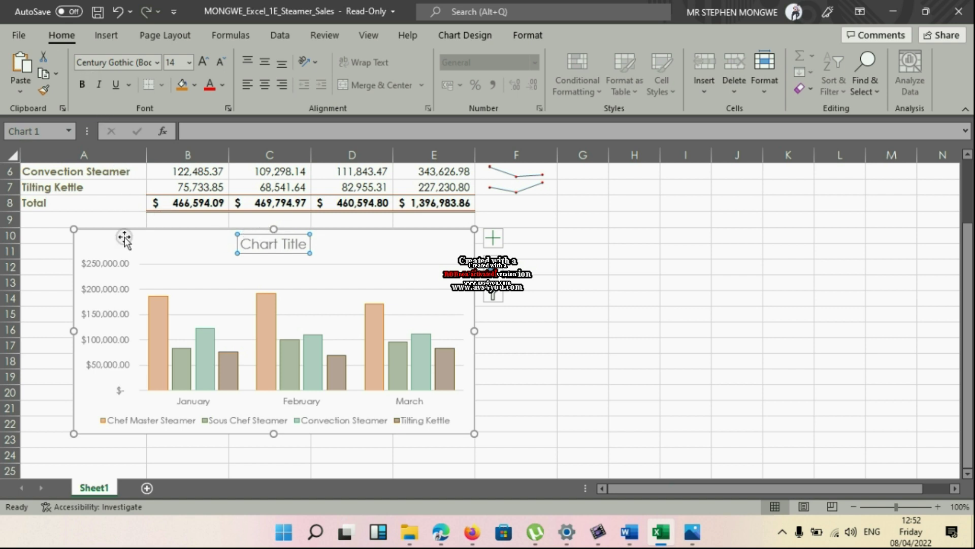
click(459, 35)
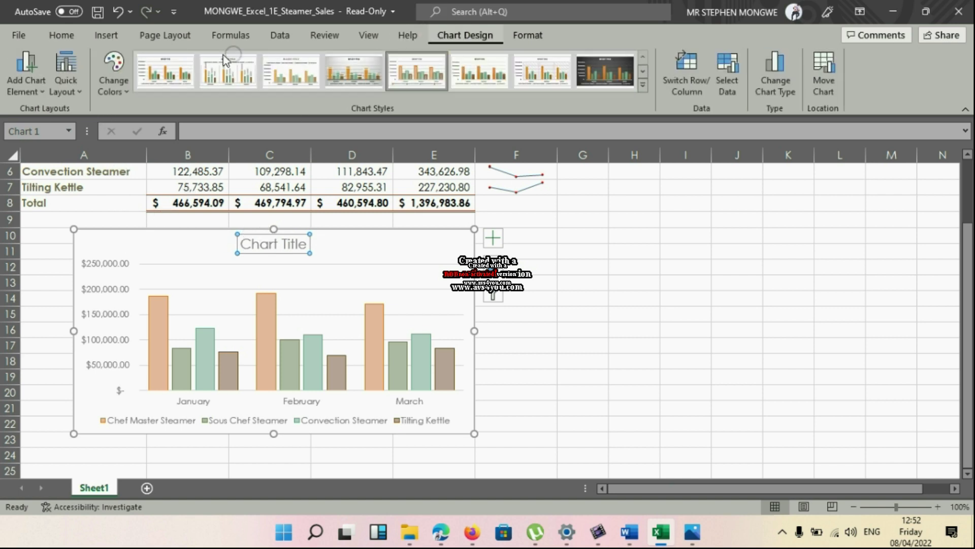
click(42, 91)
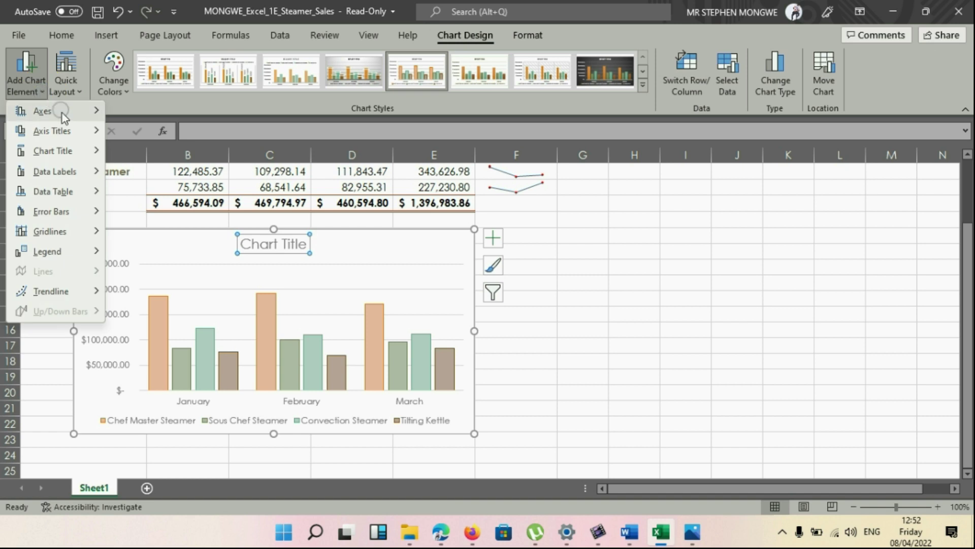
mouse_move(59, 157)
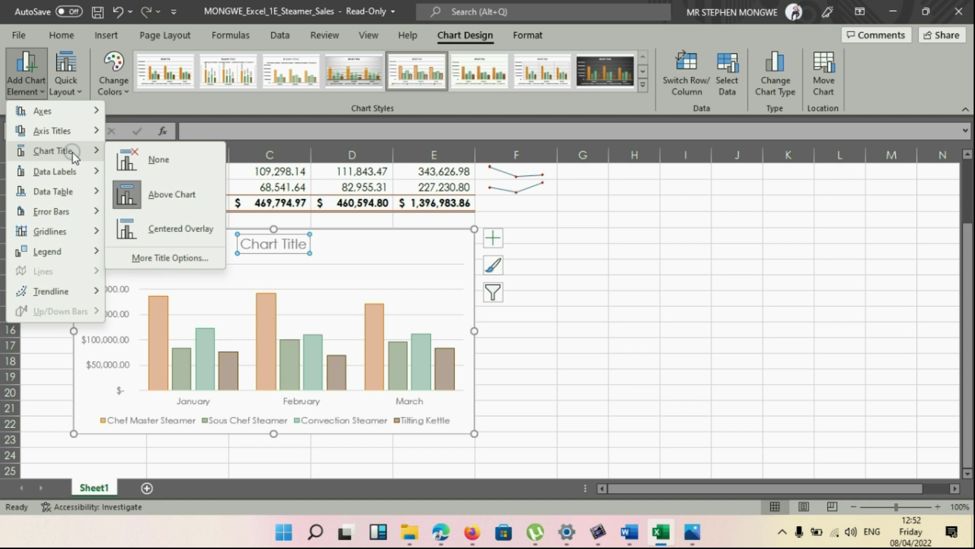
click(160, 193)
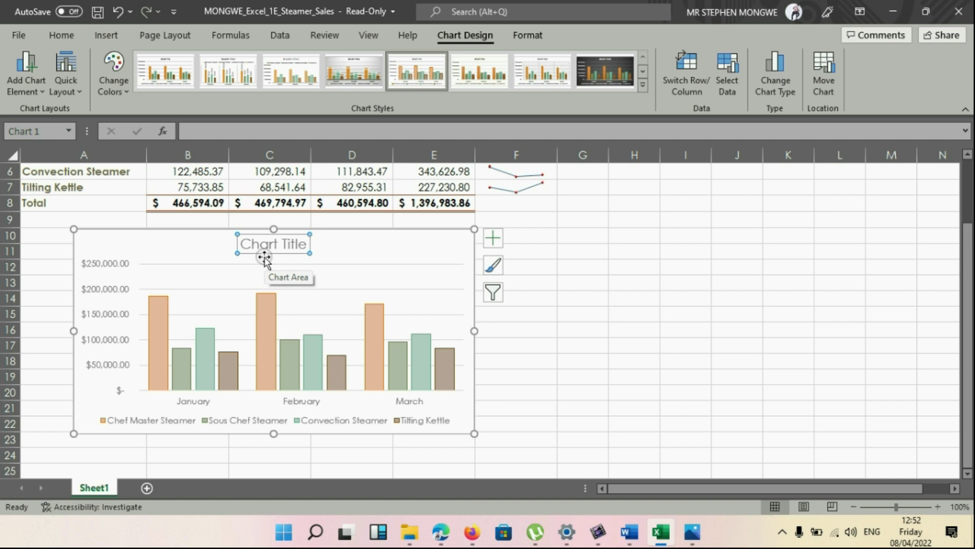
Step: Clear the placeholder text from the chart title
text(D)
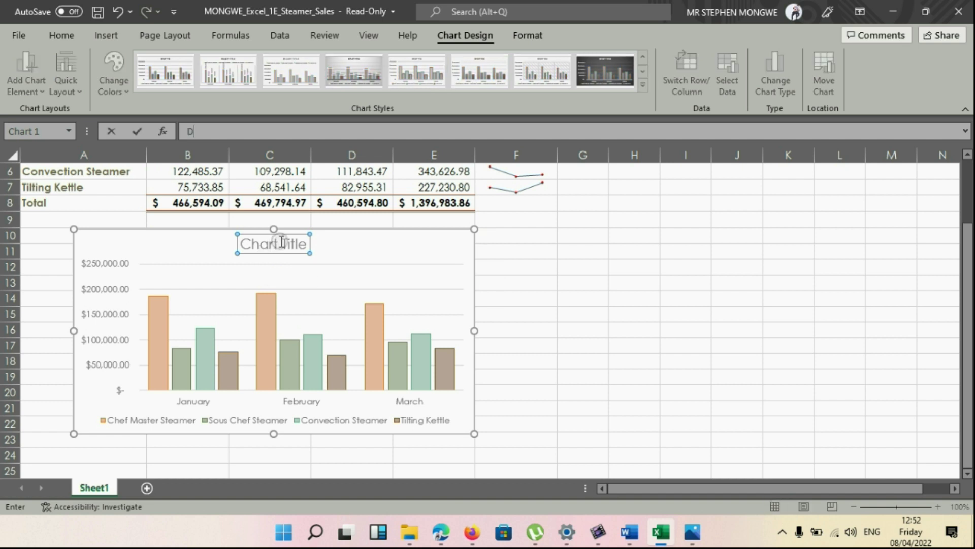
text(S)
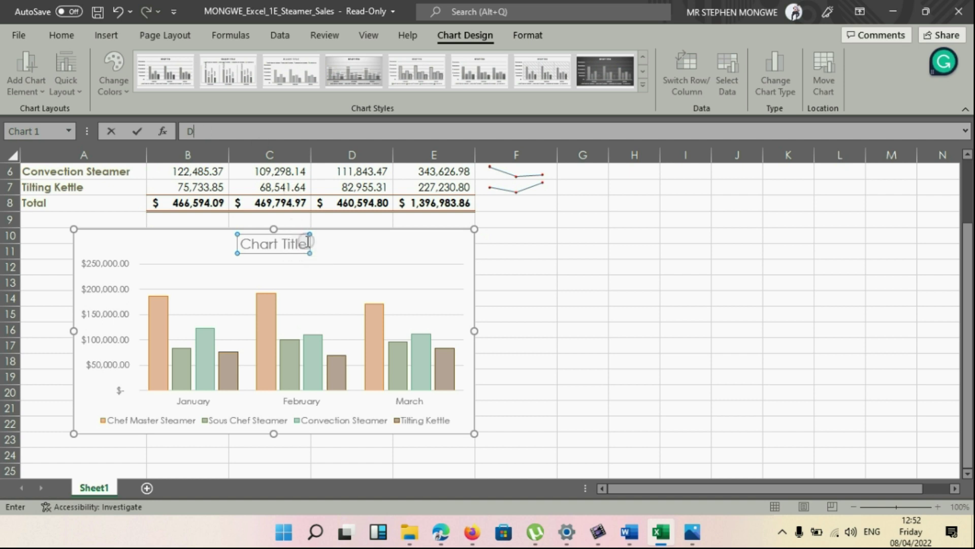
click(309, 241)
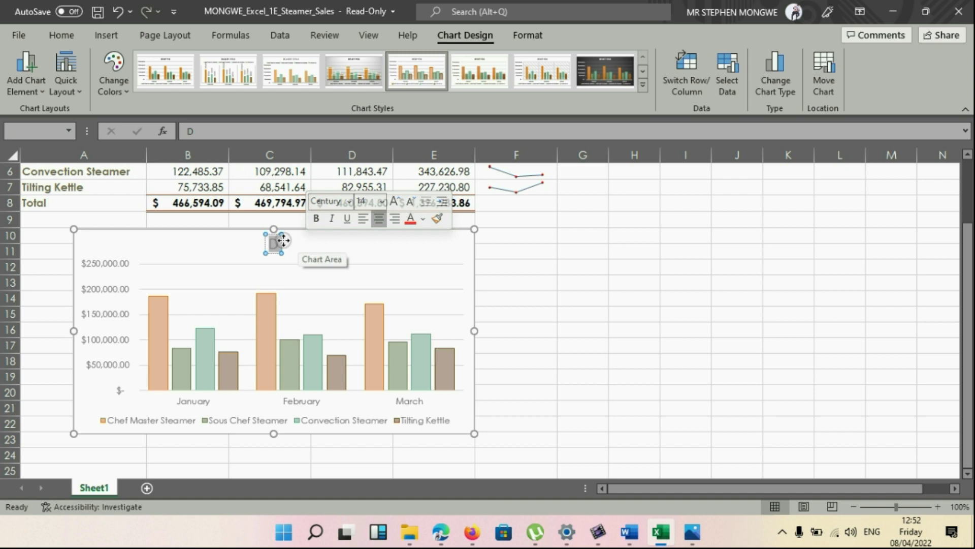
key(BackSpace)
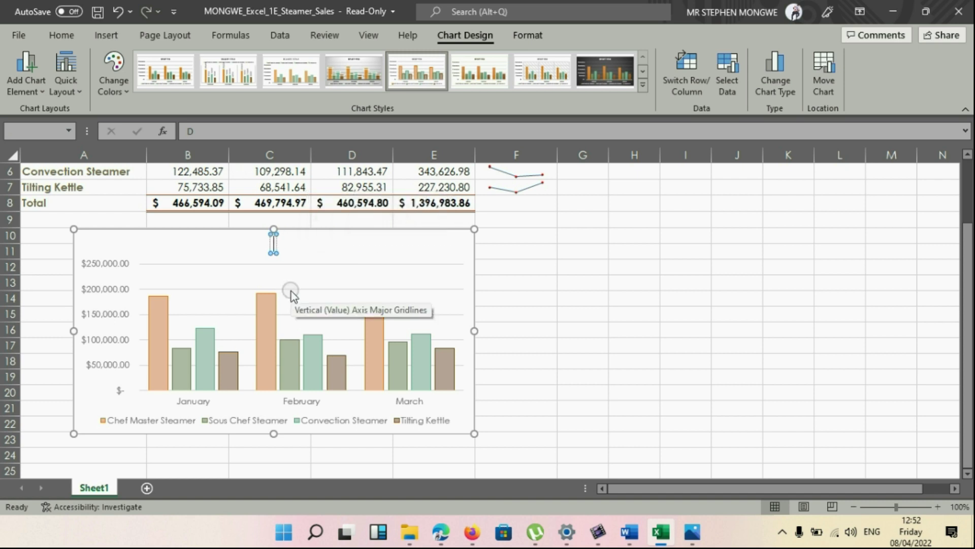
Step: Enter "First Quarter Oven Steamer Sales" as the chart title, checking the wording against the final result picture in Photos
text(Fl)
key(BackSpace)
text(r)
key(BackSpace)
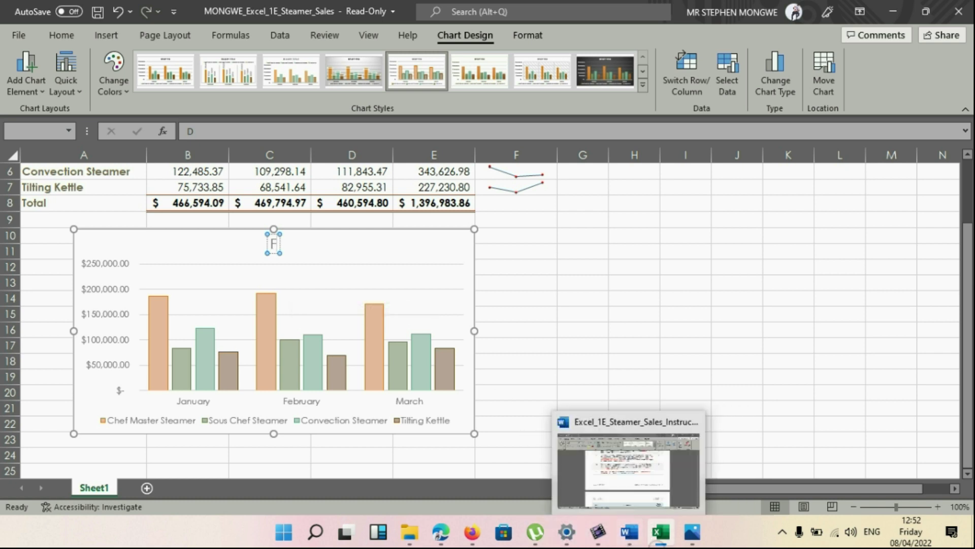
mouse_move(692, 530)
click(690, 485)
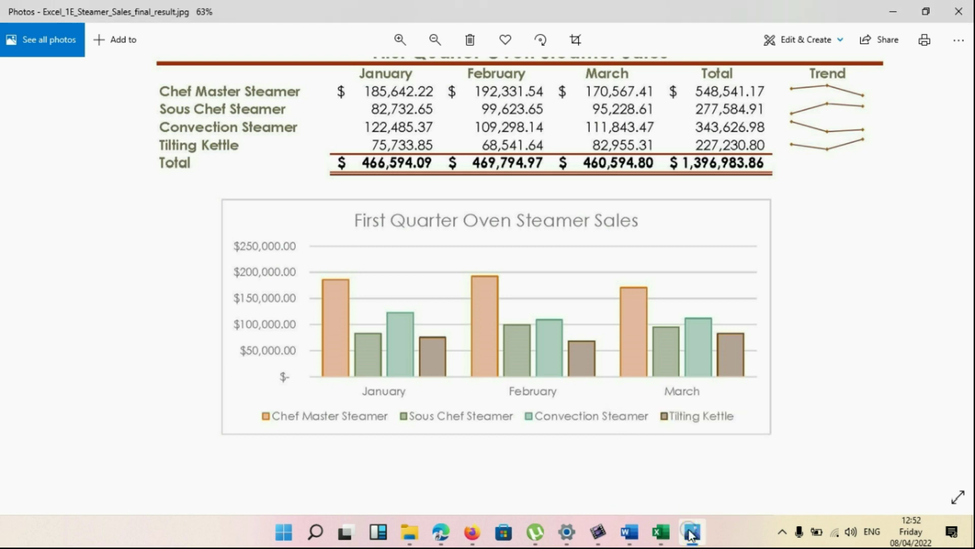
click(660, 532)
text(i)
mouse_move(276, 311)
text(rst Q)
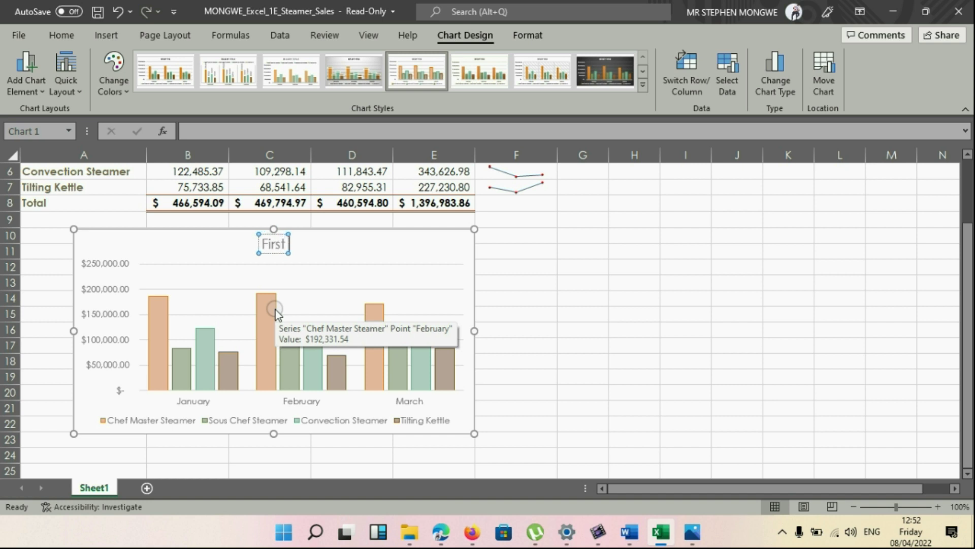
text(u)
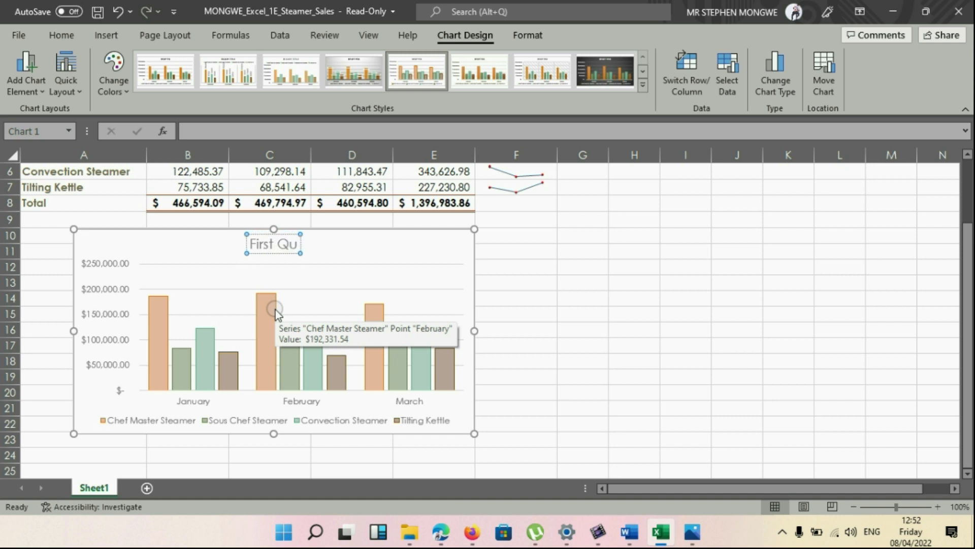
text(arter)
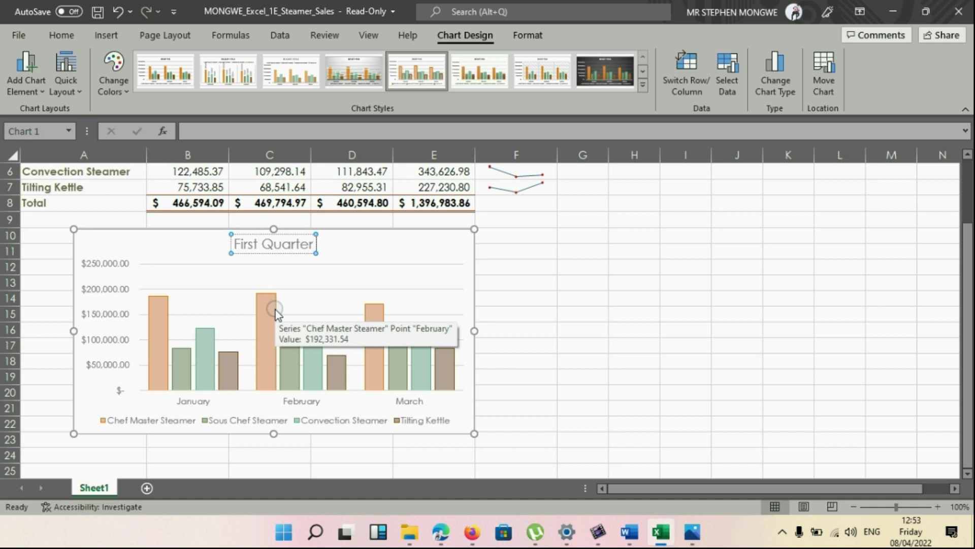
text( Oven Stean)
key(BackSpace)
text(mer)
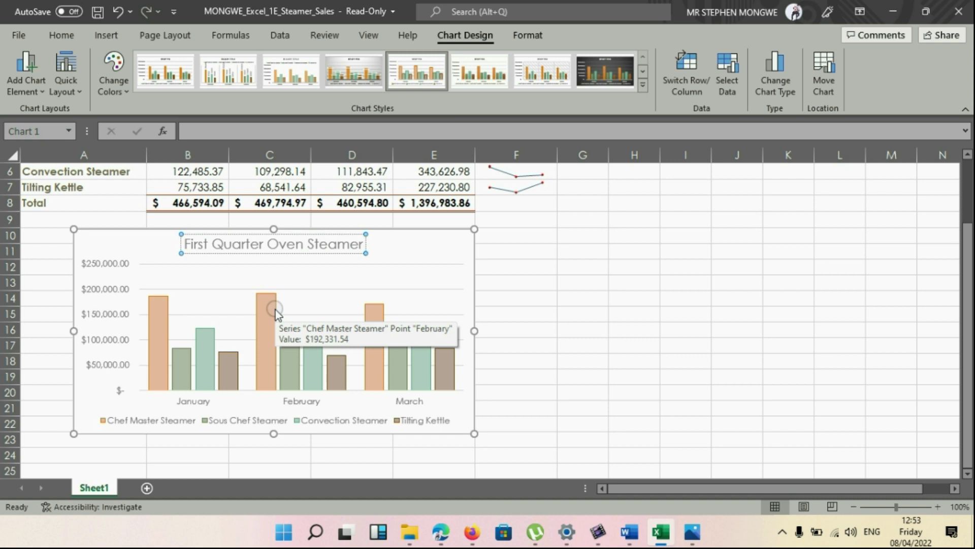
text( Salw)
key(BackSpace)
text(es)
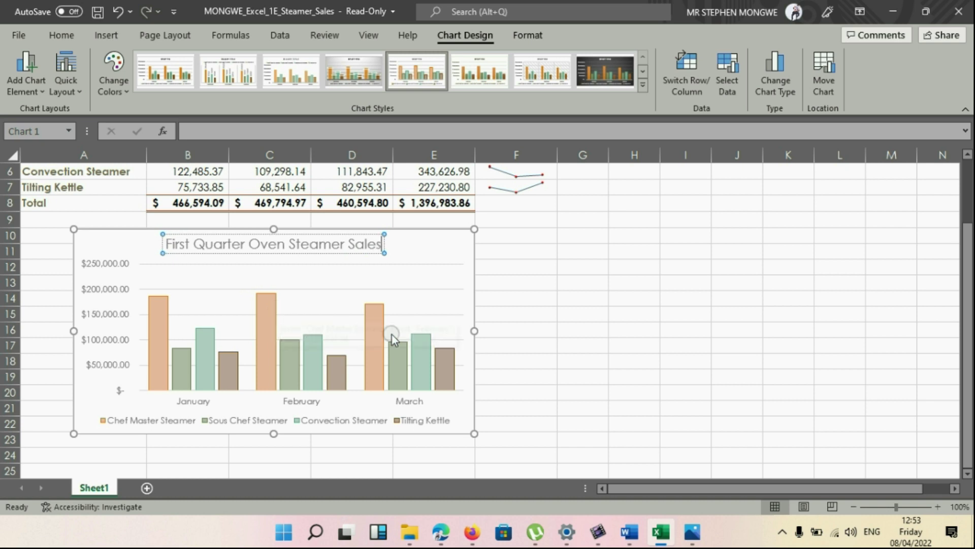
click(457, 246)
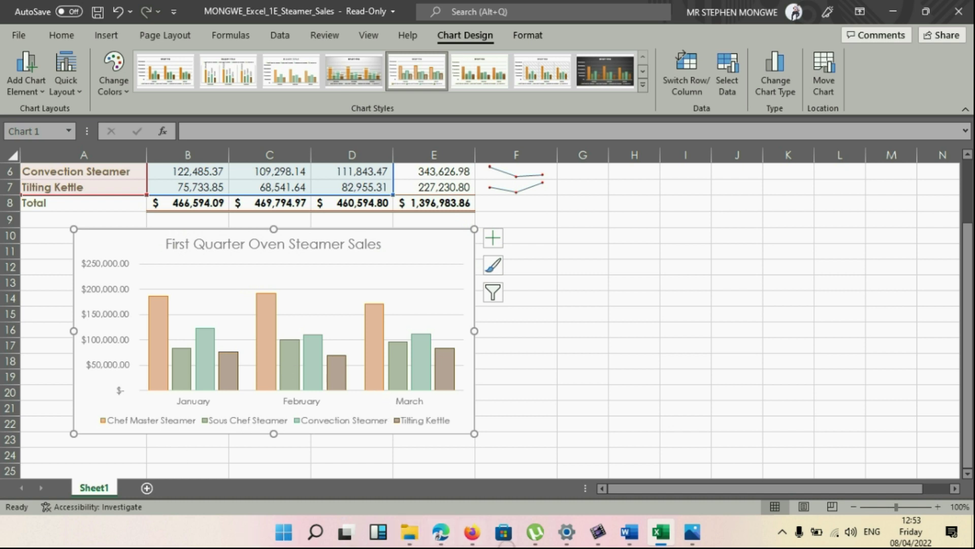
Step: Switch to the Word instructions and color step 12's text "In the range F4:F7, insert Line sparklines that compare the monthly data" red
click(629, 532)
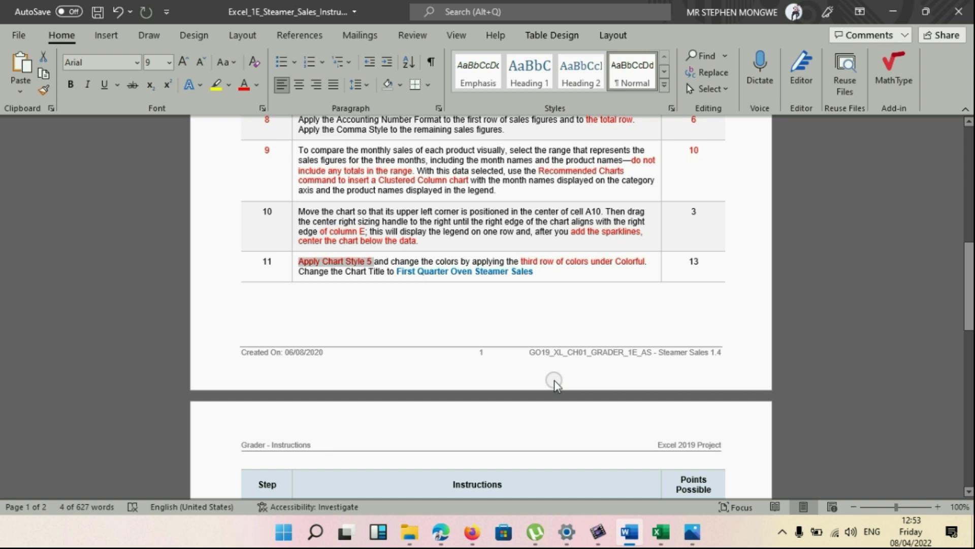
scroll(553, 379, down, 5)
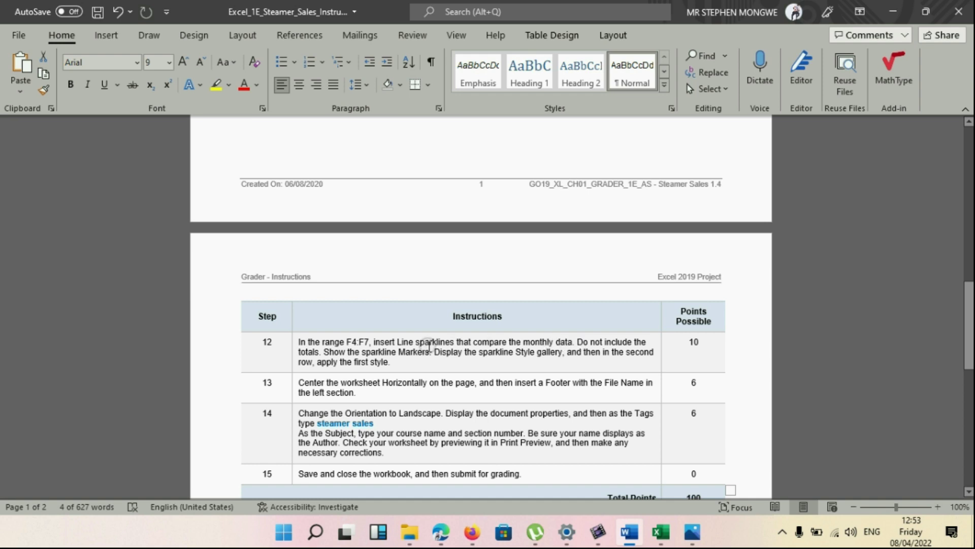
drag(375, 341, 431, 344)
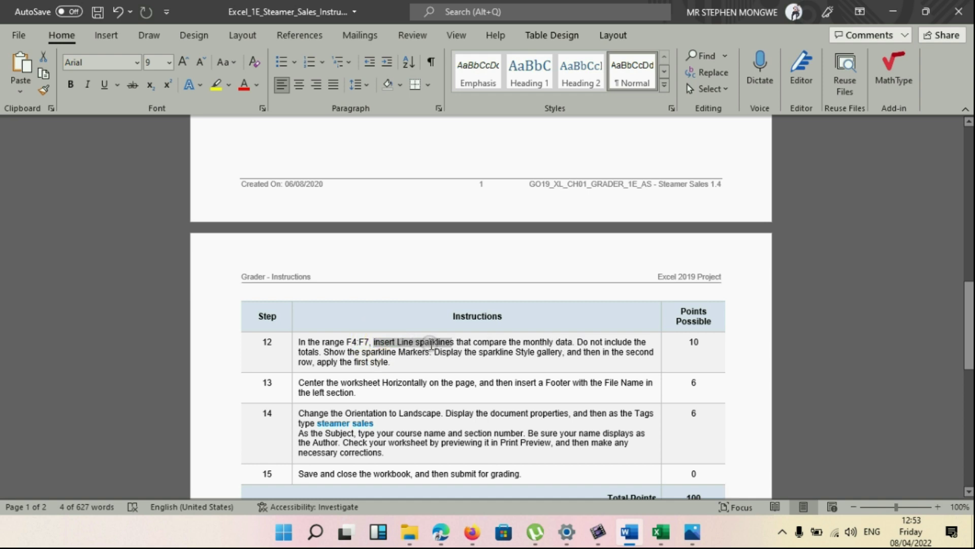
click(431, 343)
drag(302, 342, 573, 341)
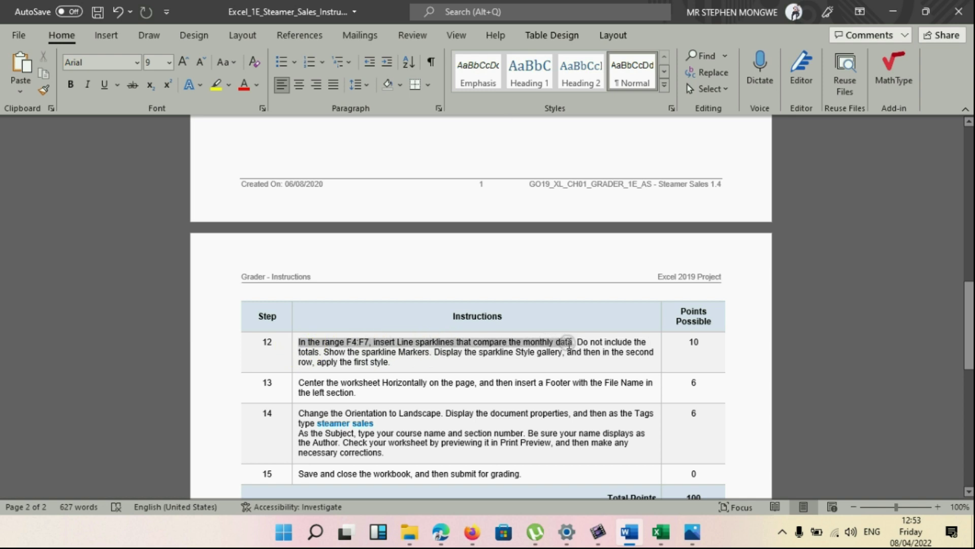
click(245, 87)
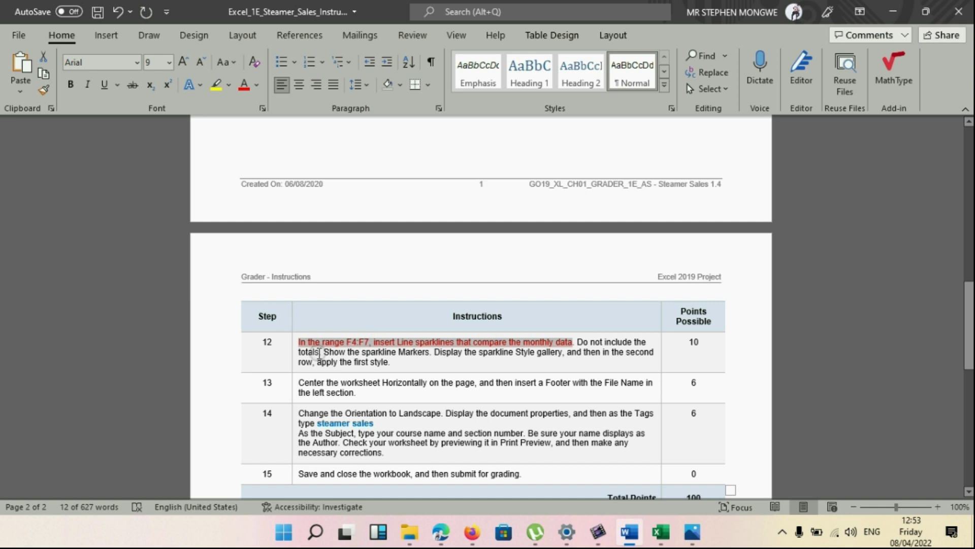
Step: Review steps 11 to 15 of the instructions, and check the existing line sparklines in F4:F7 of the Excel workbook
scroll(419, 331, up, 3)
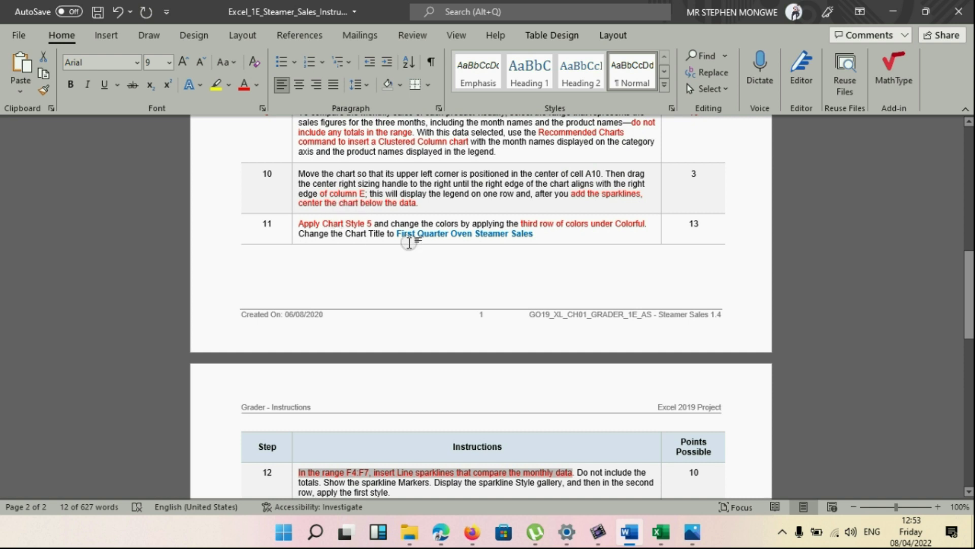
scroll(406, 243, down, 3)
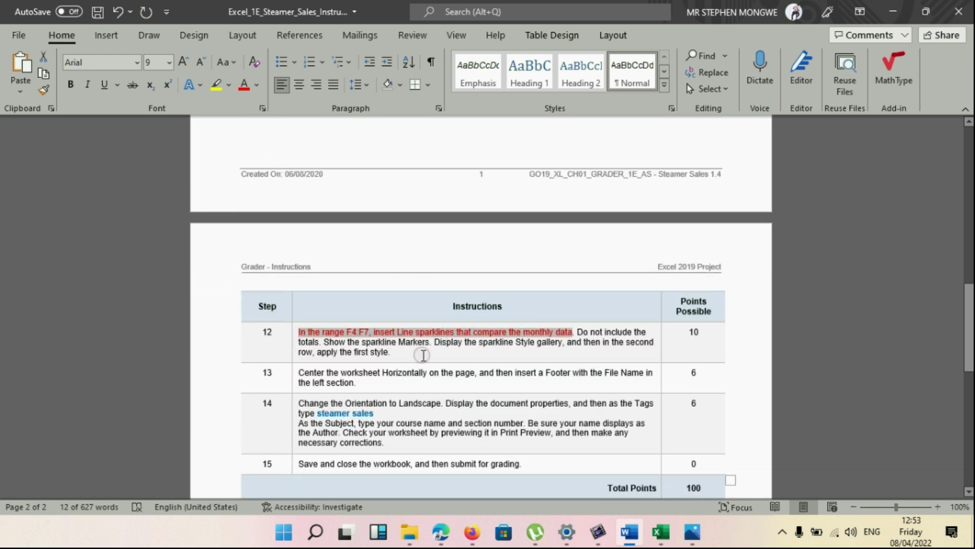
scroll(424, 366, down, 1)
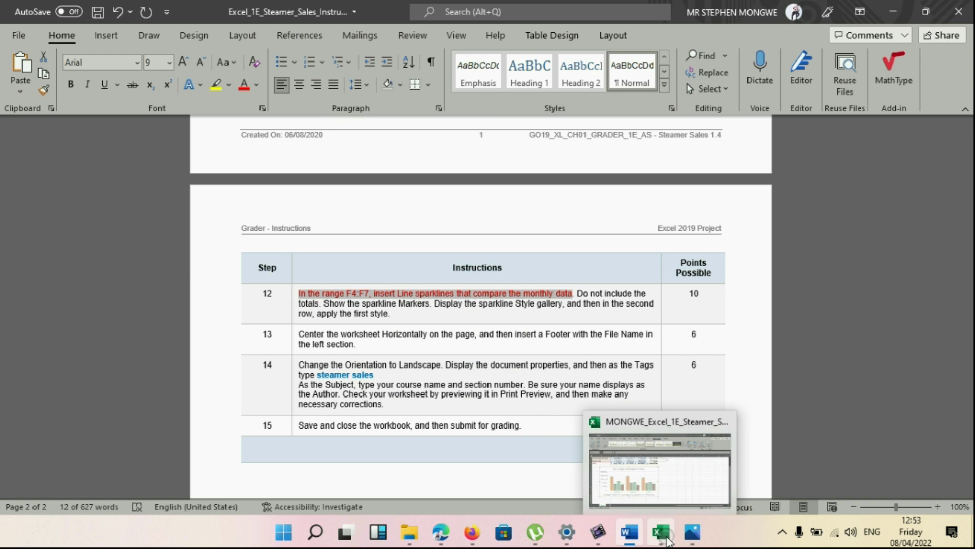
click(631, 501)
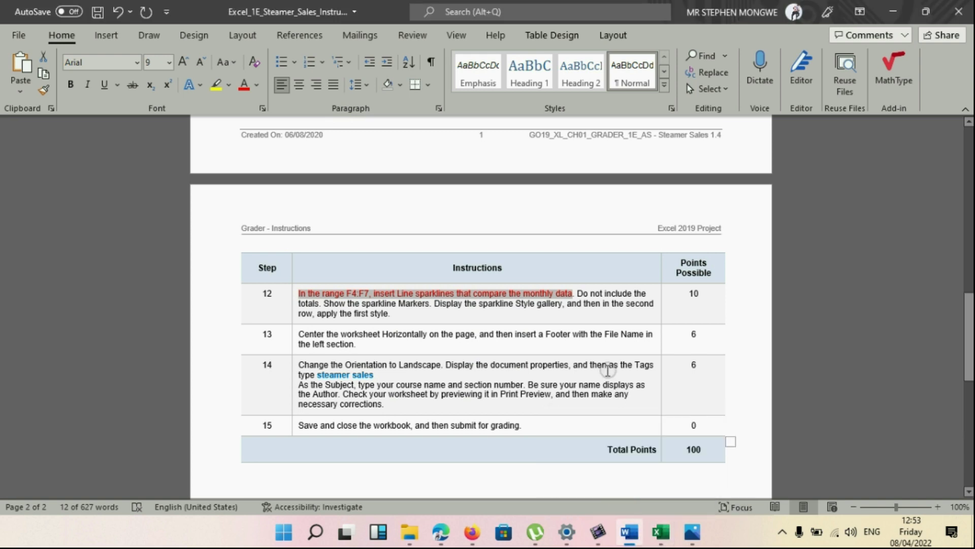
click(662, 531)
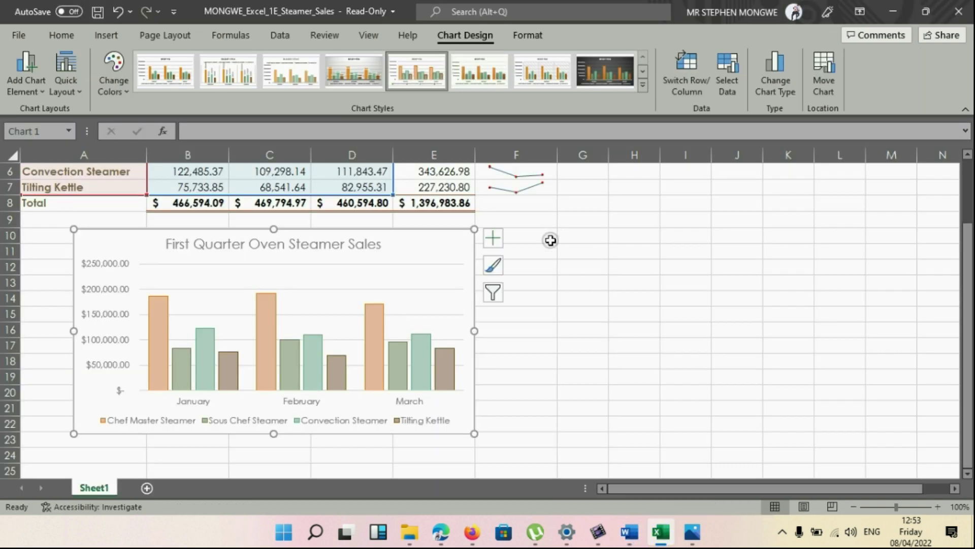
scroll(592, 318, up, 2)
click(530, 228)
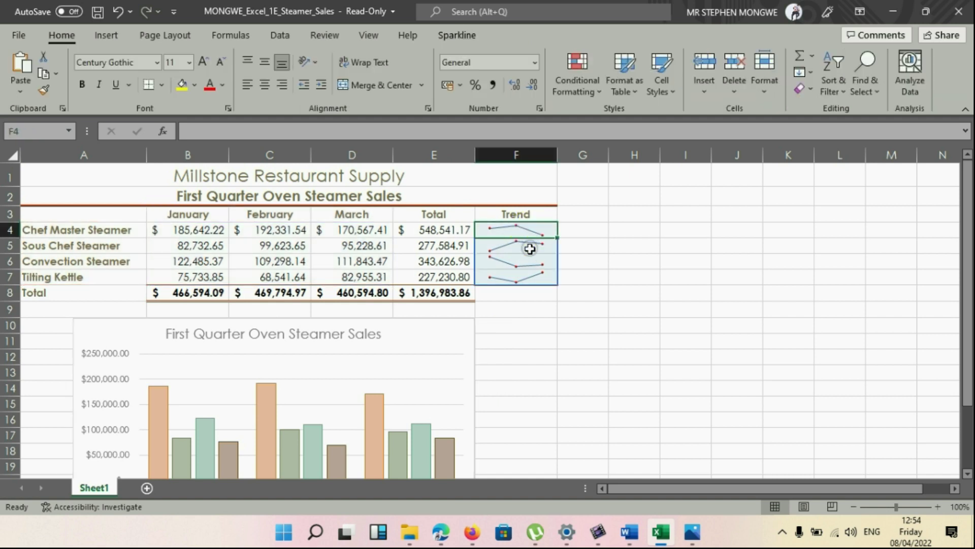
click(517, 273)
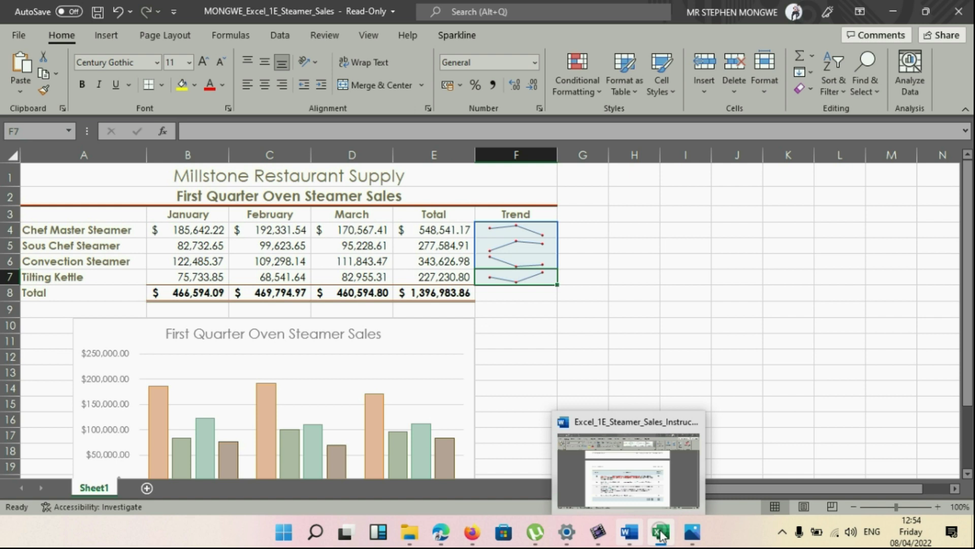
Step: Return to the Word instructions, color "sparkline Markers" in step 12 red, and read the sparkline style requirement
mouse_move(655, 532)
click(628, 532)
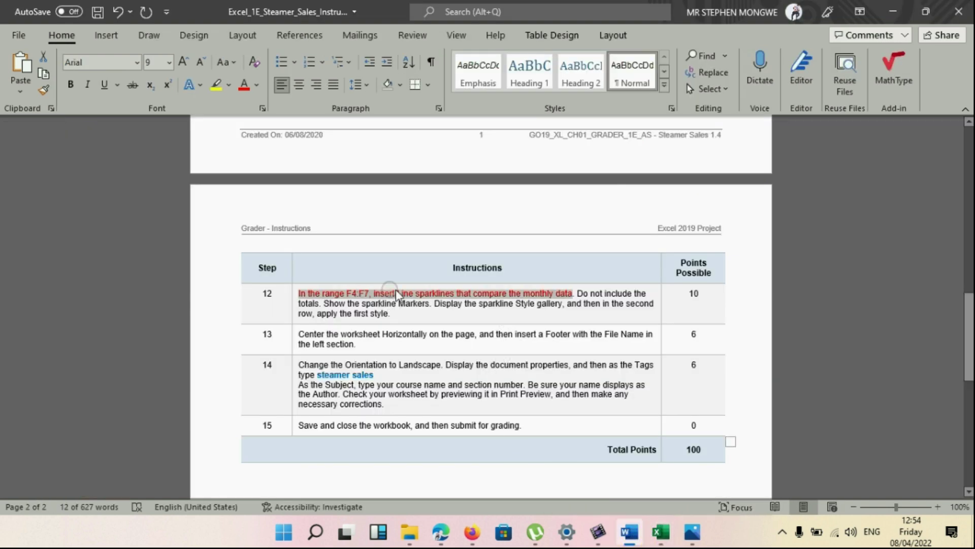
click(450, 315)
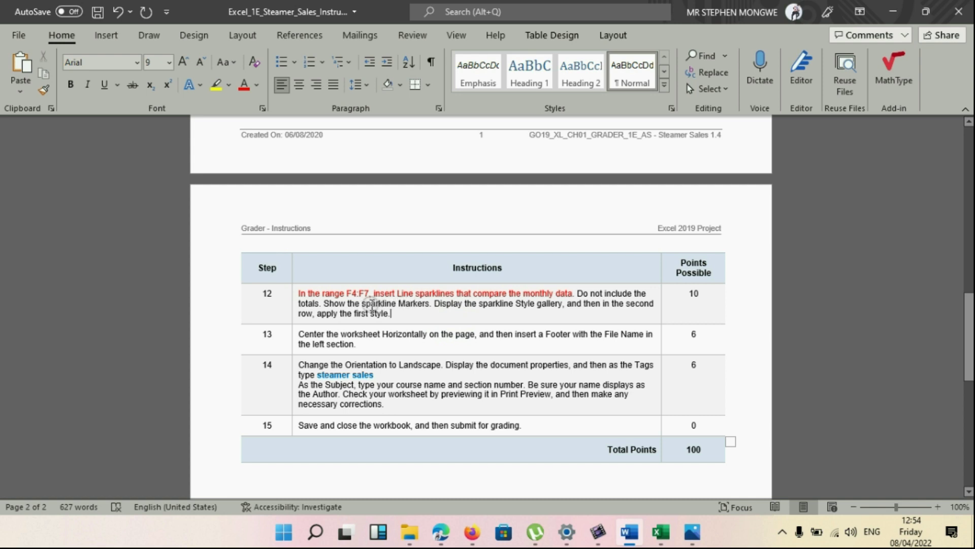
drag(362, 304, 429, 304)
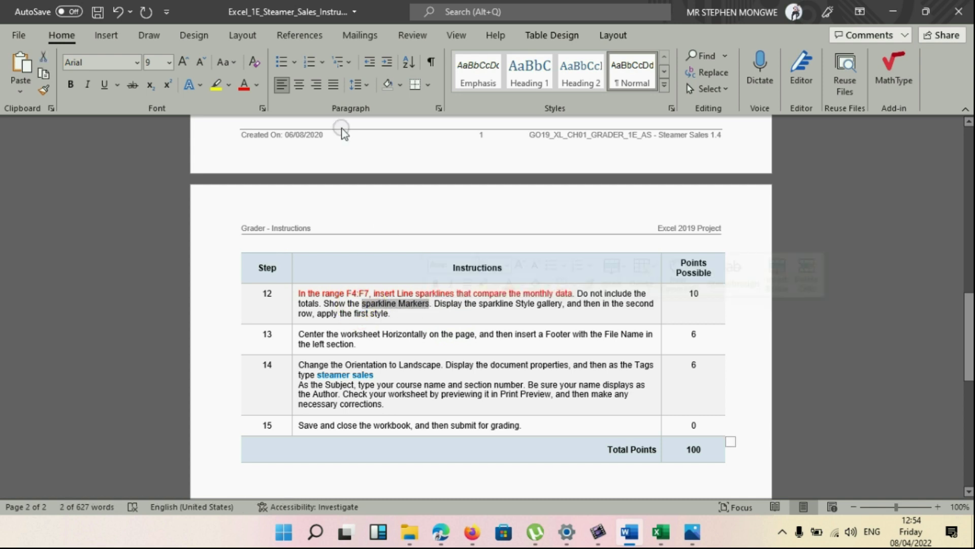
click(244, 84)
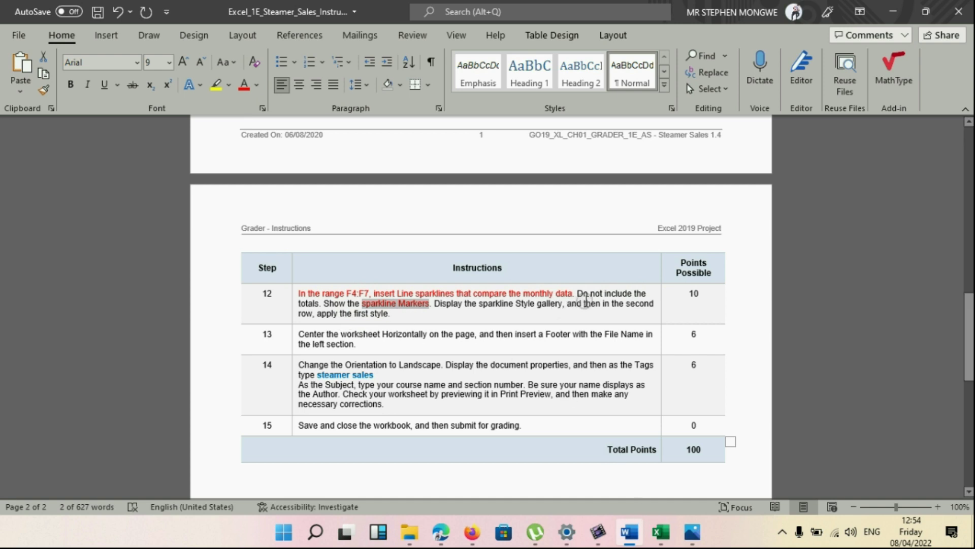
drag(443, 308, 626, 315)
click(444, 310)
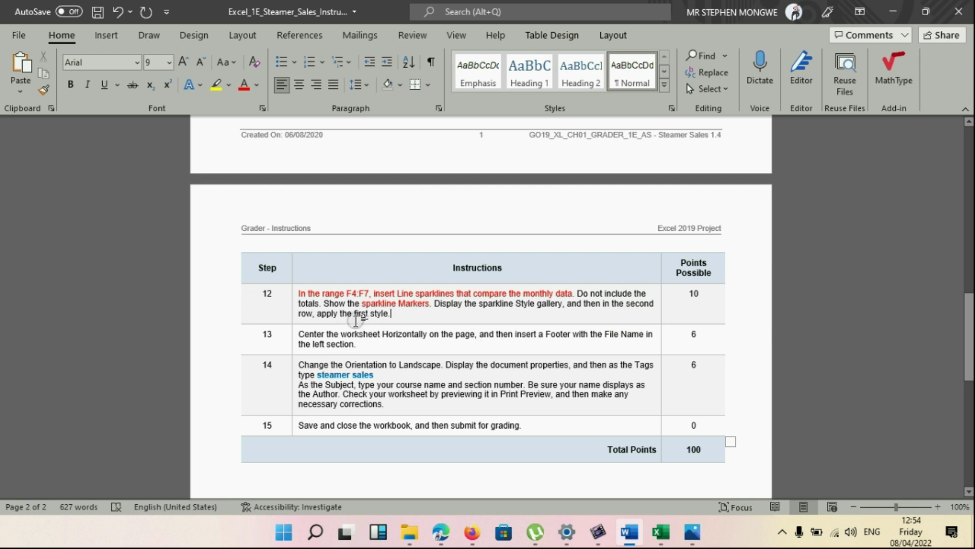
Step: Switch to the Excel workbook and apply the first style in the second row of the sparkline style gallery to the Trend sparklines
mouse_move(660, 532)
click(653, 501)
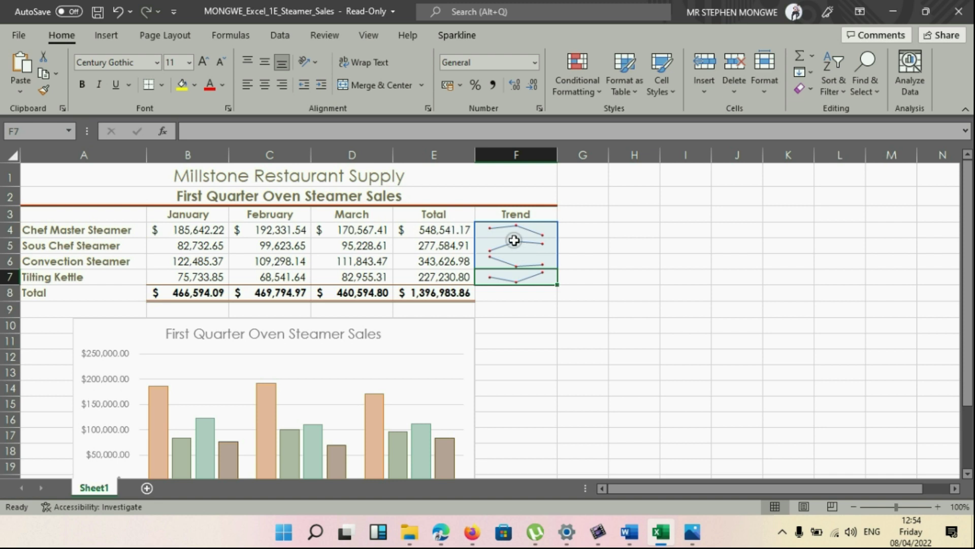
click(445, 34)
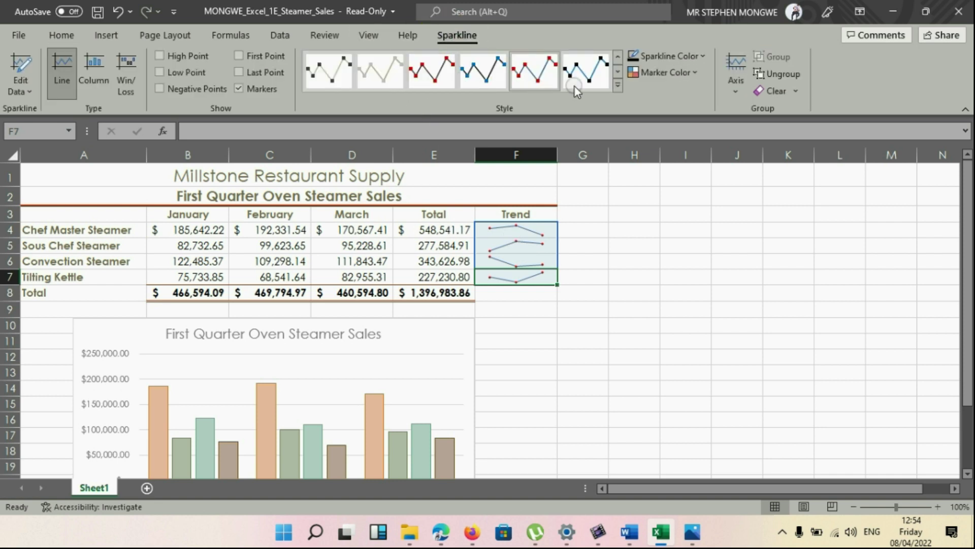
click(616, 84)
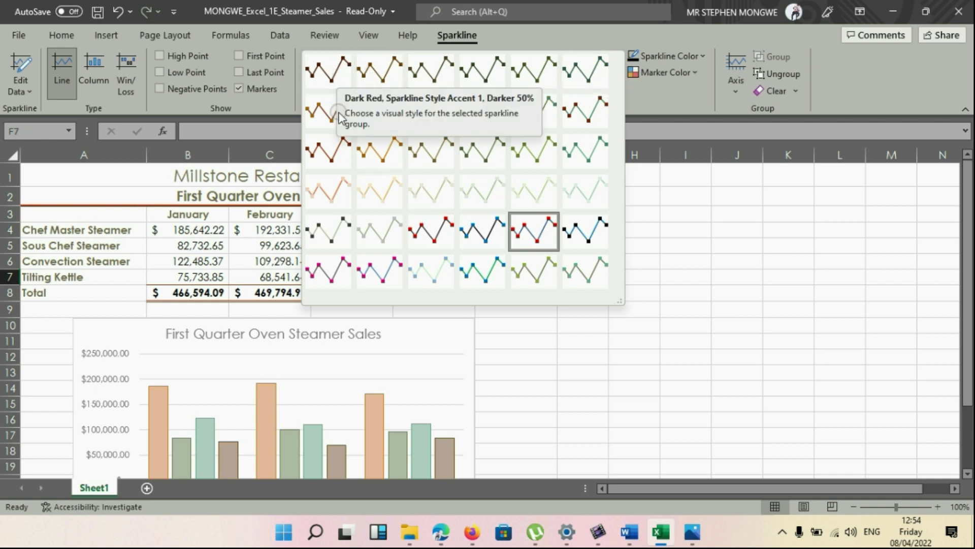
click(322, 113)
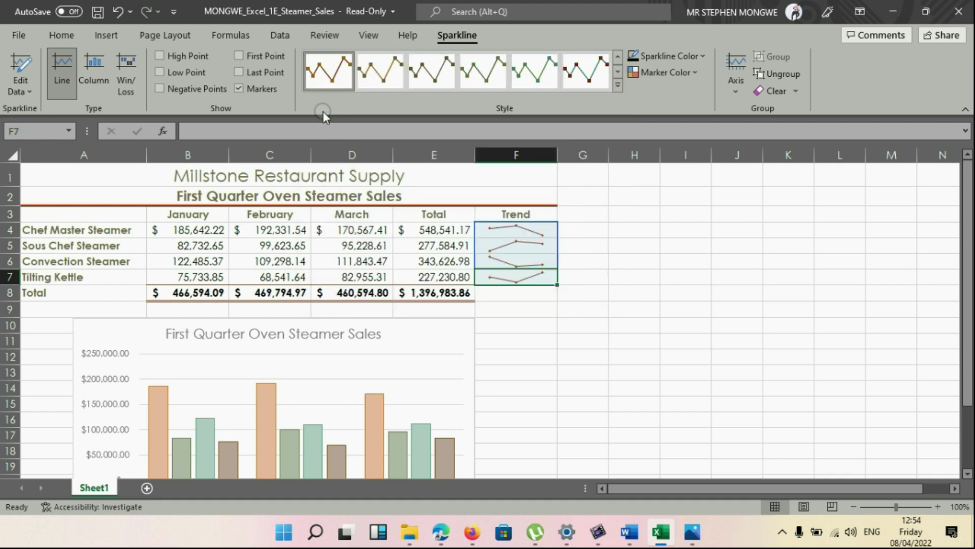
click(570, 338)
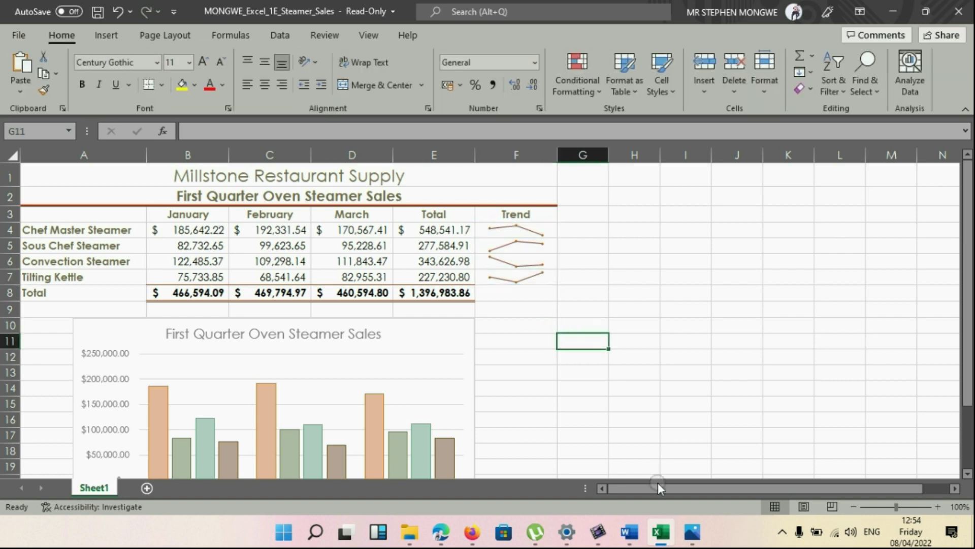
Step: Compare the Trend sparklines in the final result picture in Photos with the restyled ones in the Excel workbook
mouse_move(671, 542)
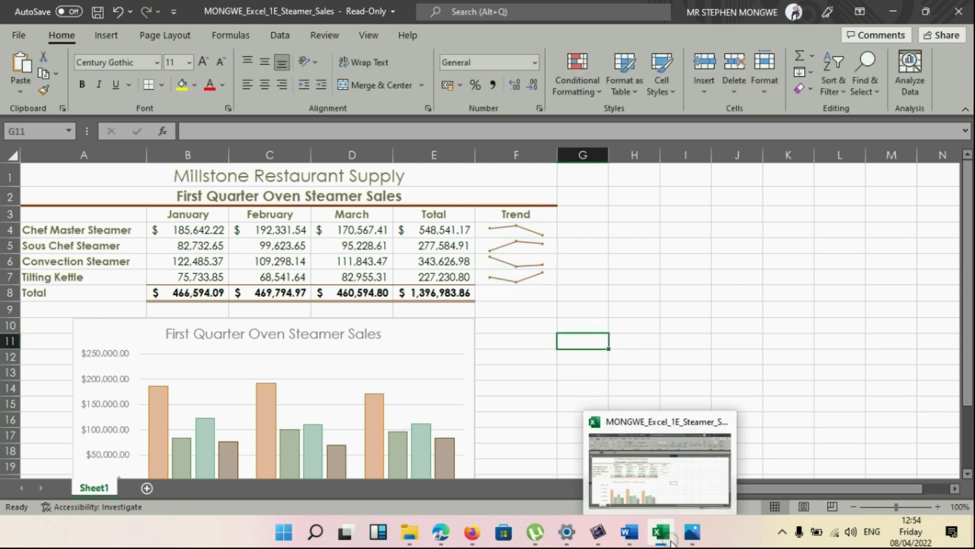
click(694, 475)
scroll(726, 364, up, 2)
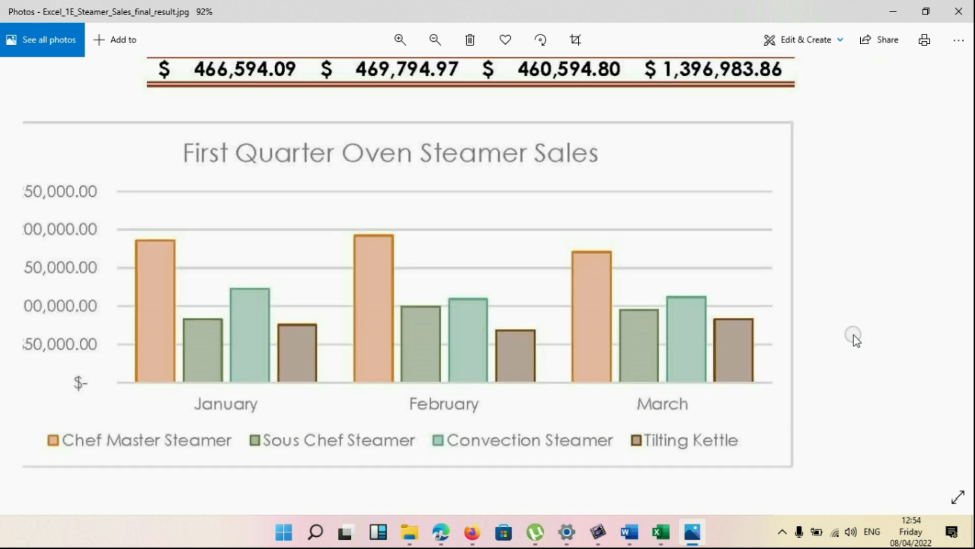
drag(854, 335, 867, 478)
drag(893, 271, 697, 380)
scroll(697, 380, up, 2)
drag(763, 313, 706, 392)
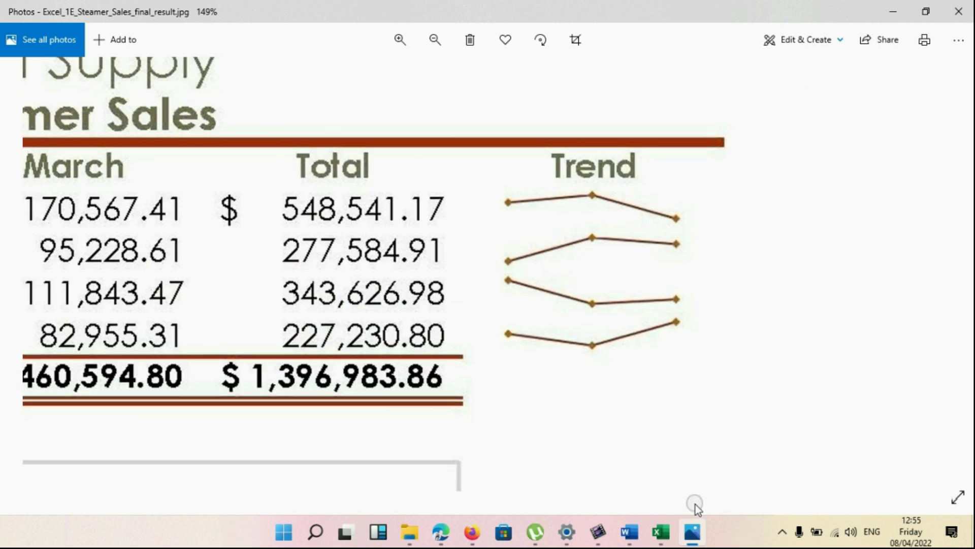
mouse_move(660, 531)
click(676, 495)
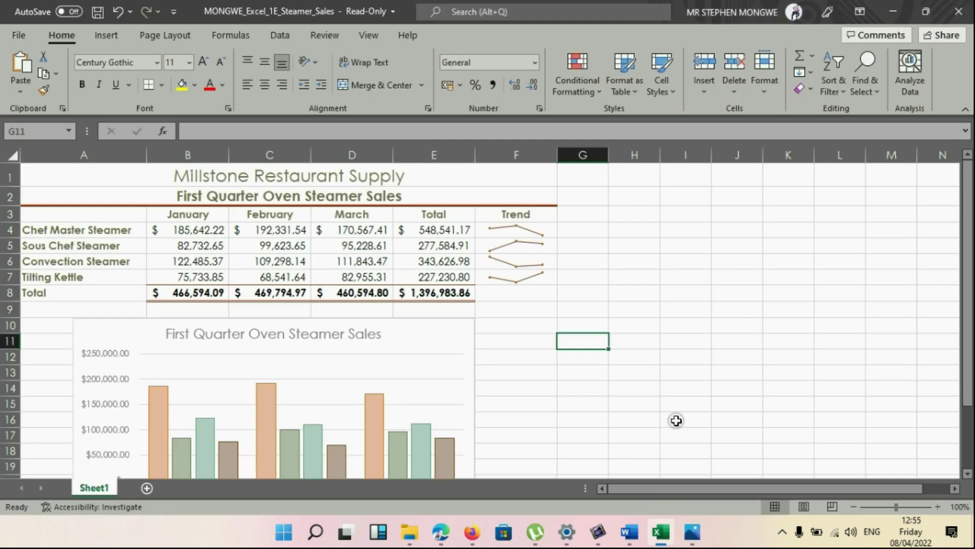
scroll(677, 333, up, 11)
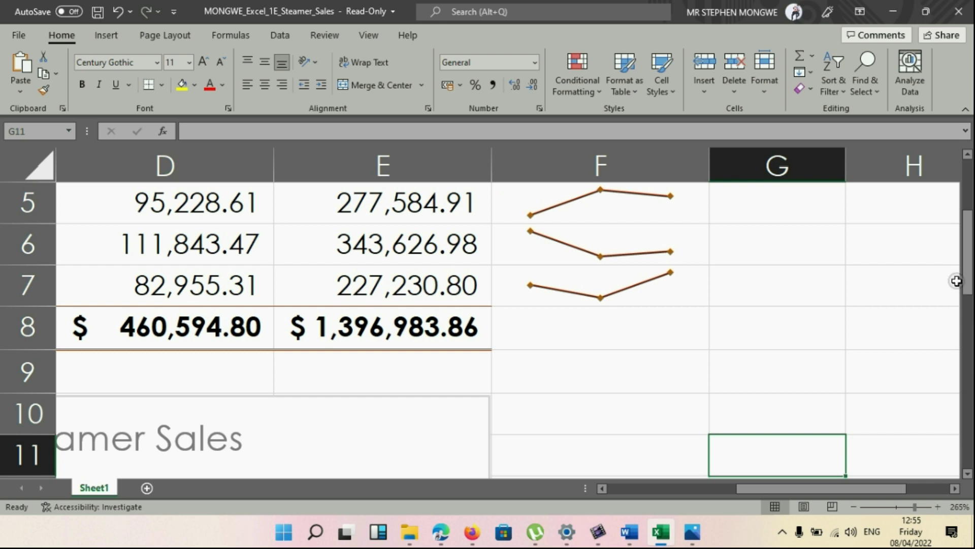
Step: Compare the whole worksheet, including its table, Trend sparklines and chart, with the final result picture in Photos
drag(970, 281, 970, 257)
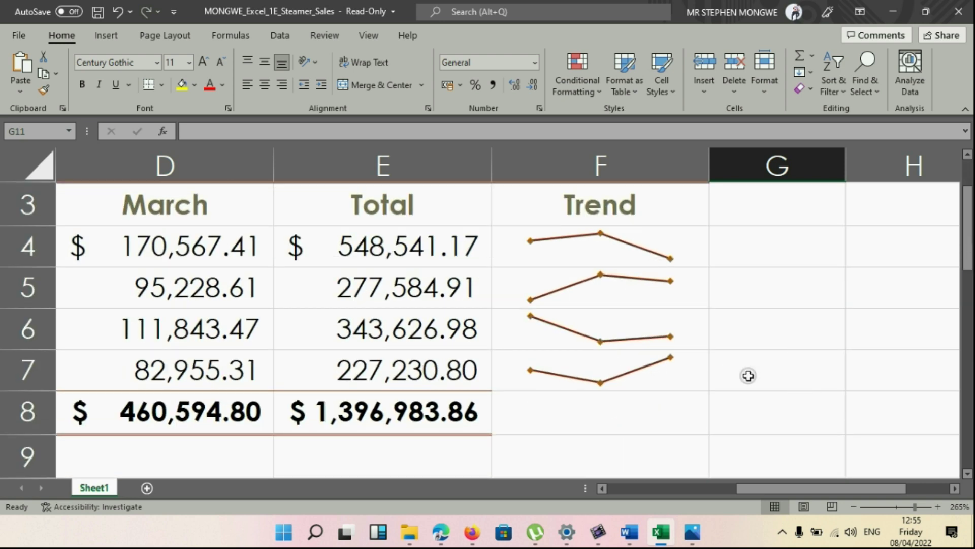
mouse_move(659, 540)
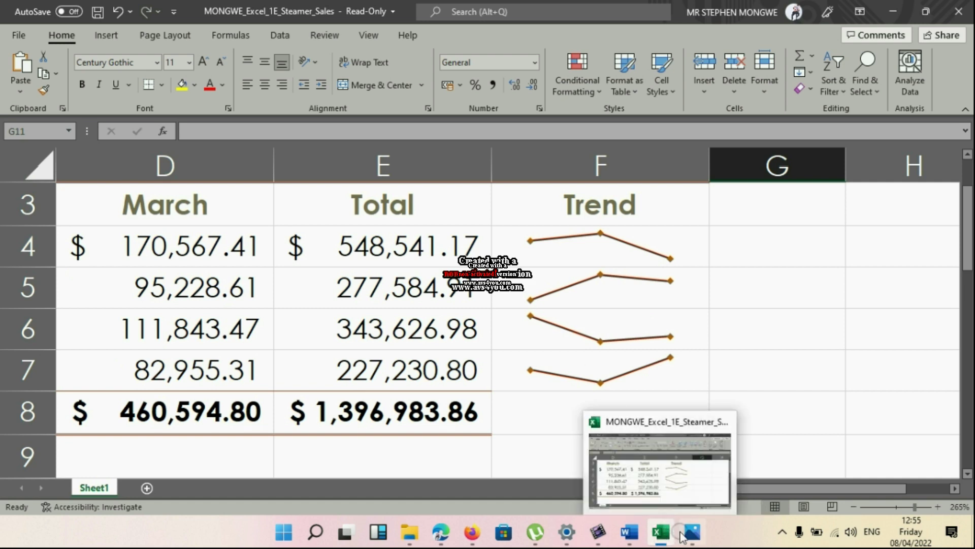
click(717, 483)
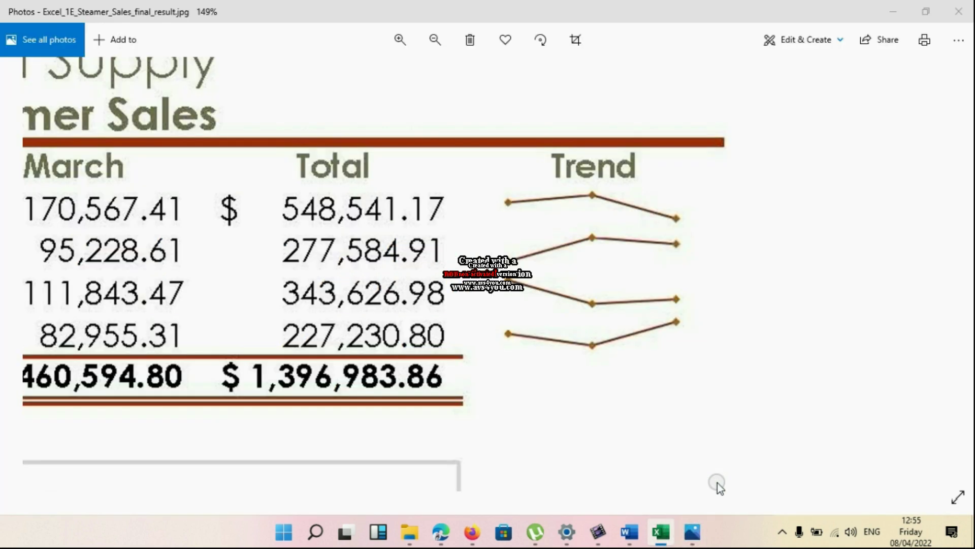
click(686, 536)
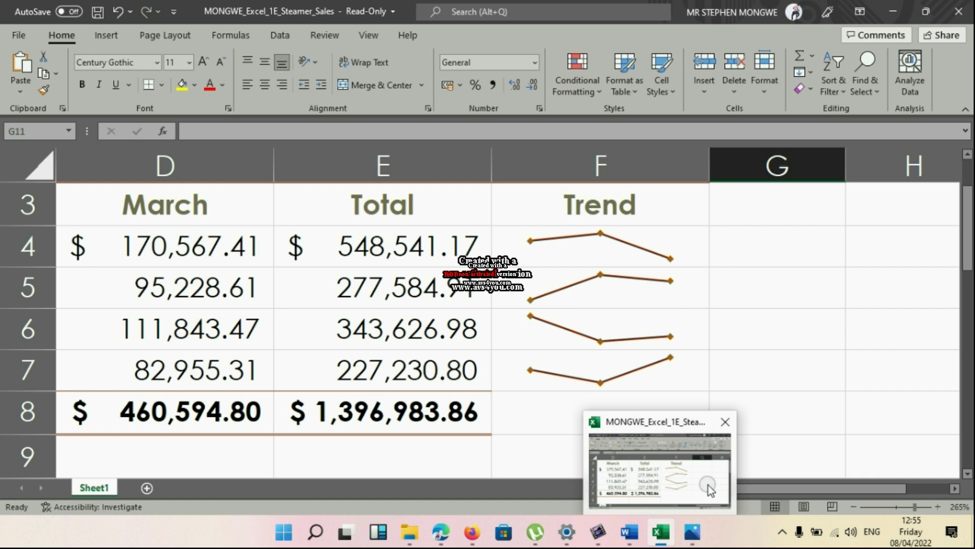
mouse_move(698, 539)
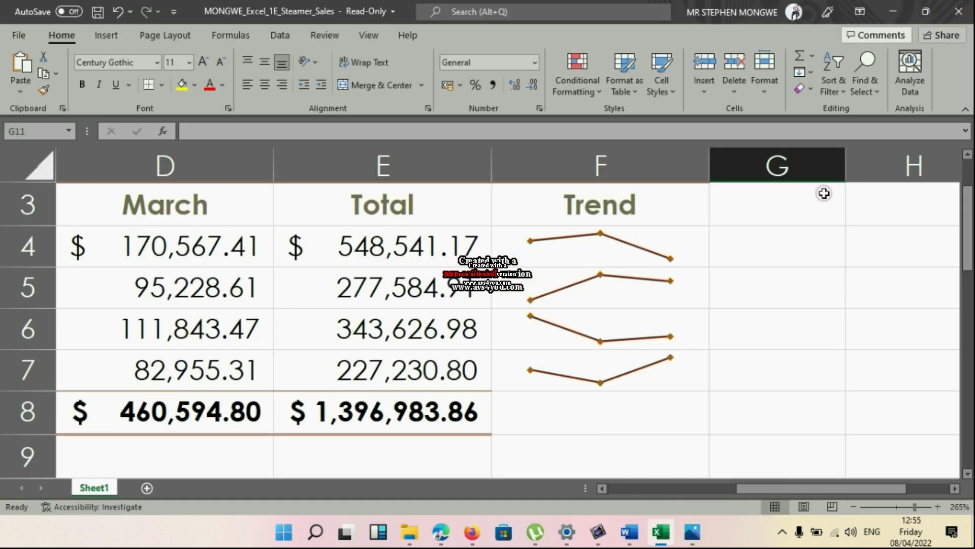
click(693, 528)
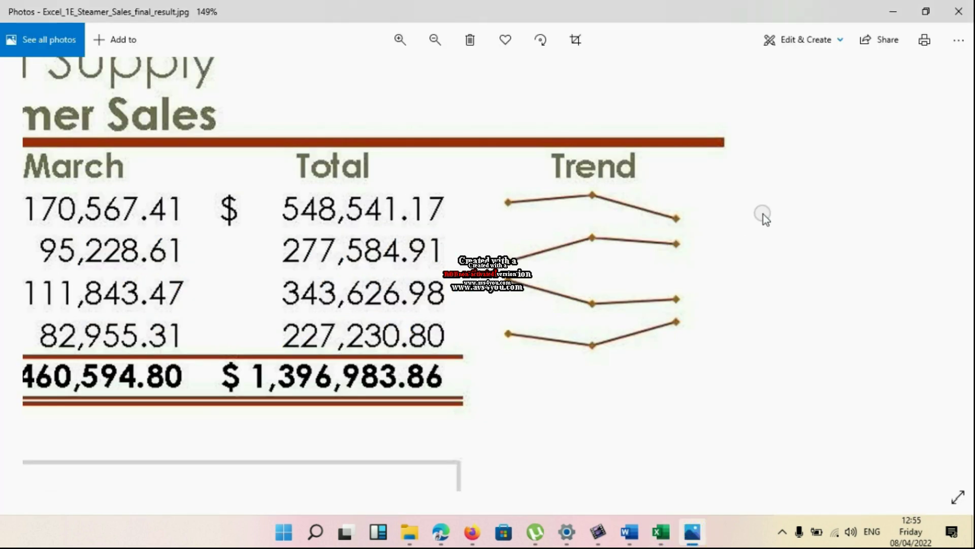
scroll(834, 170, down, 5)
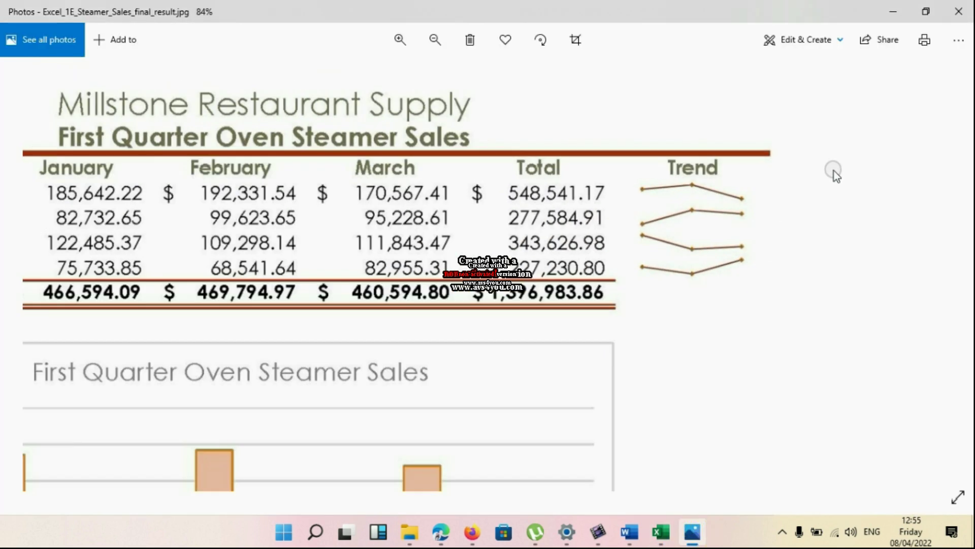
mouse_move(661, 531)
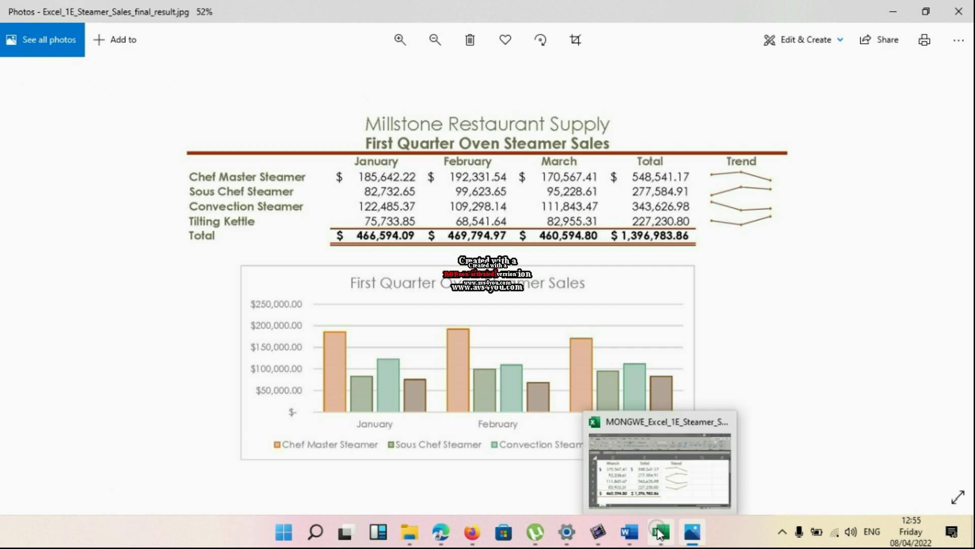
click(672, 478)
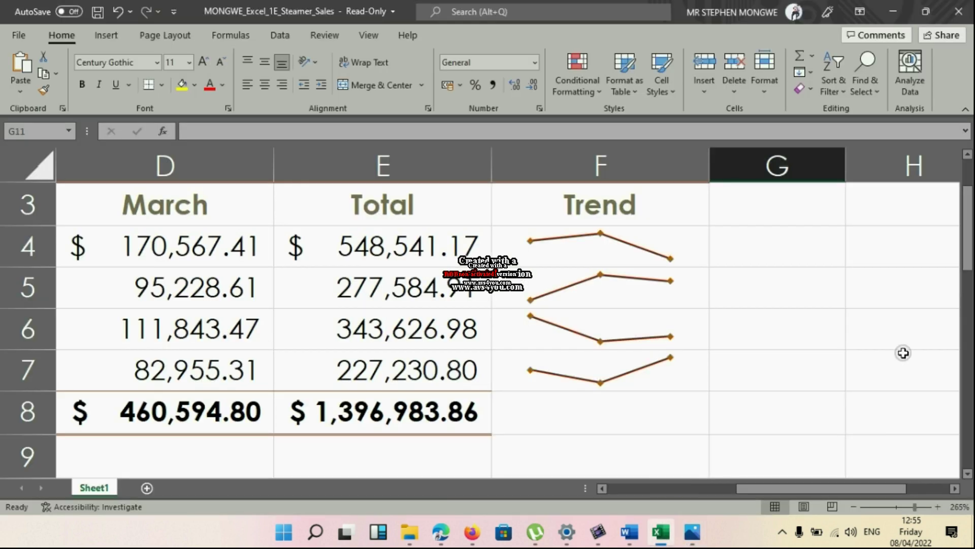
ctrl+scroll(887, 337, down, 8)
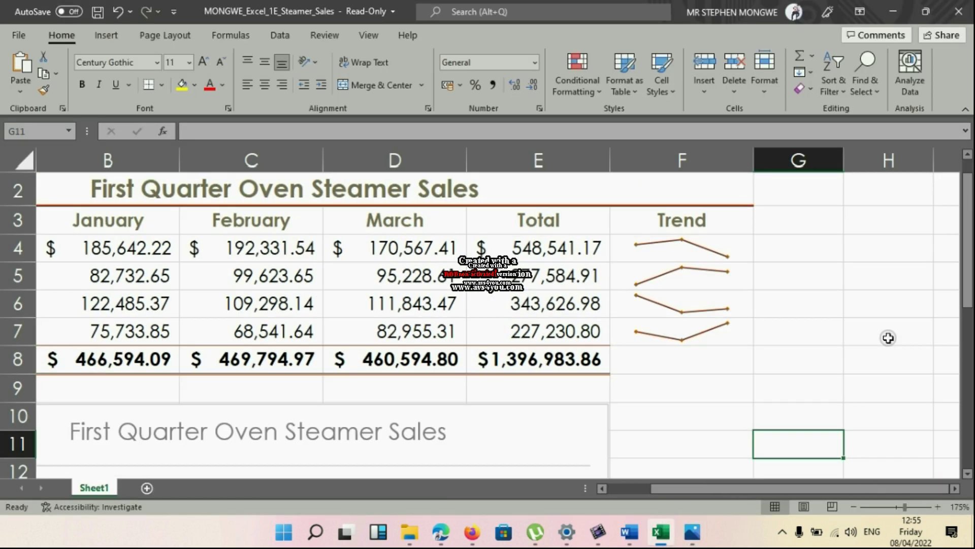
ctrl+scroll(888, 338, down, 4)
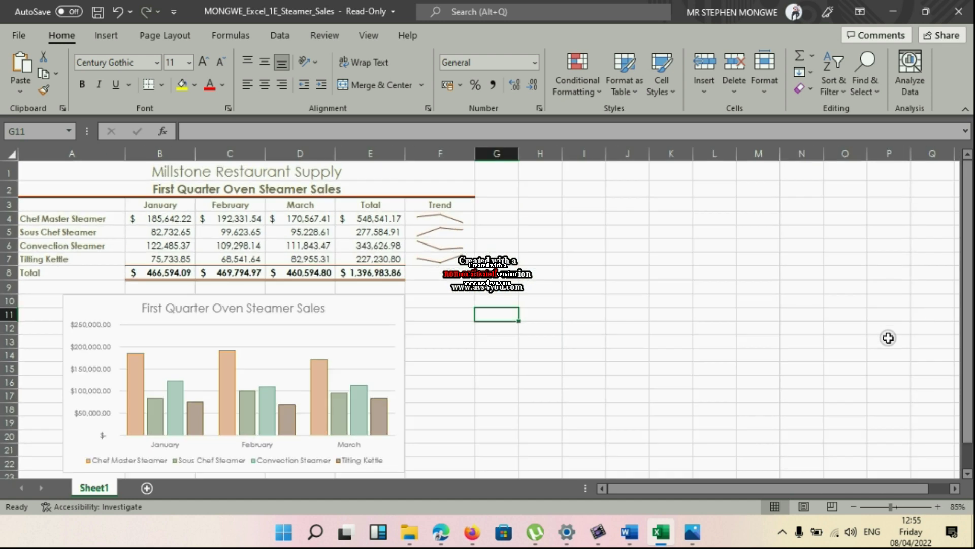
ctrl+scroll(888, 338, up, 3)
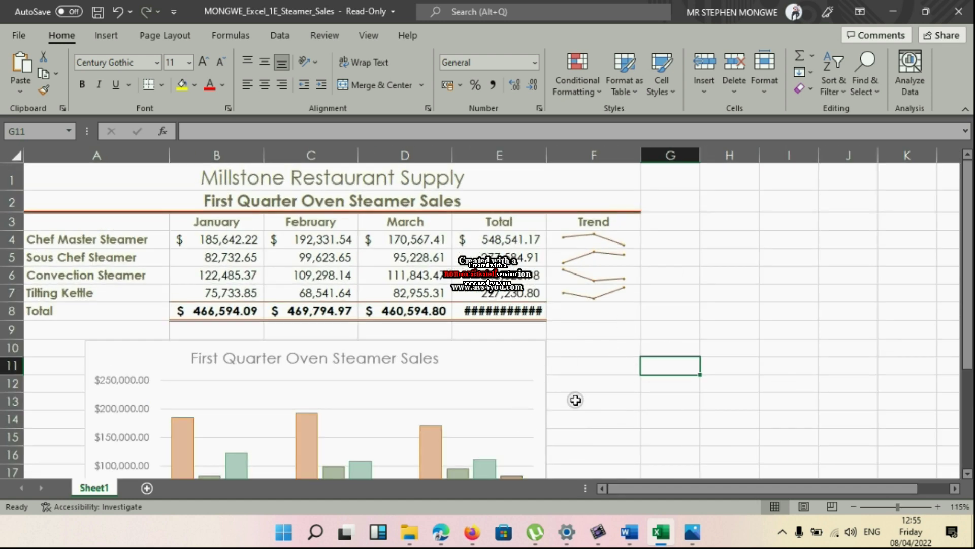
Step: Switch to the Word instructions and color the points value of step 12 red
mouse_move(636, 535)
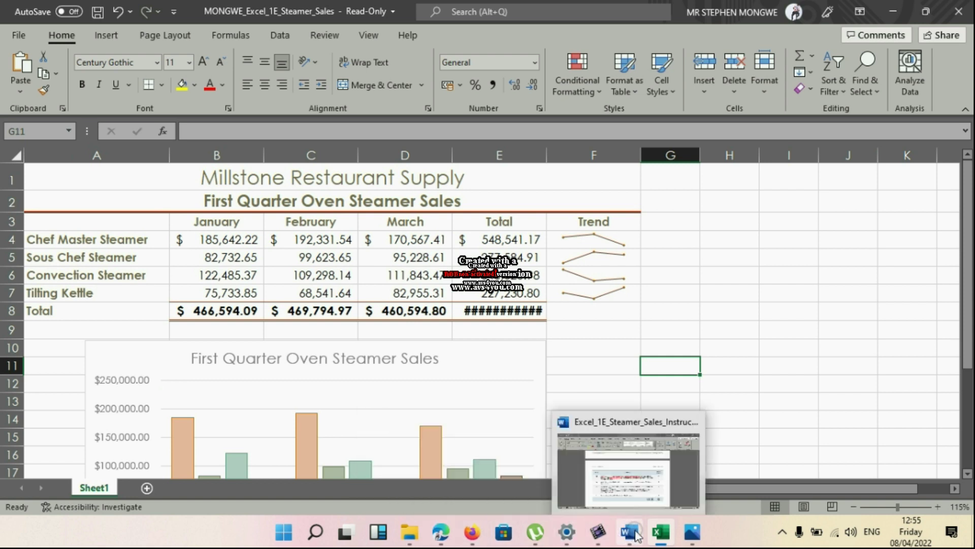
click(656, 480)
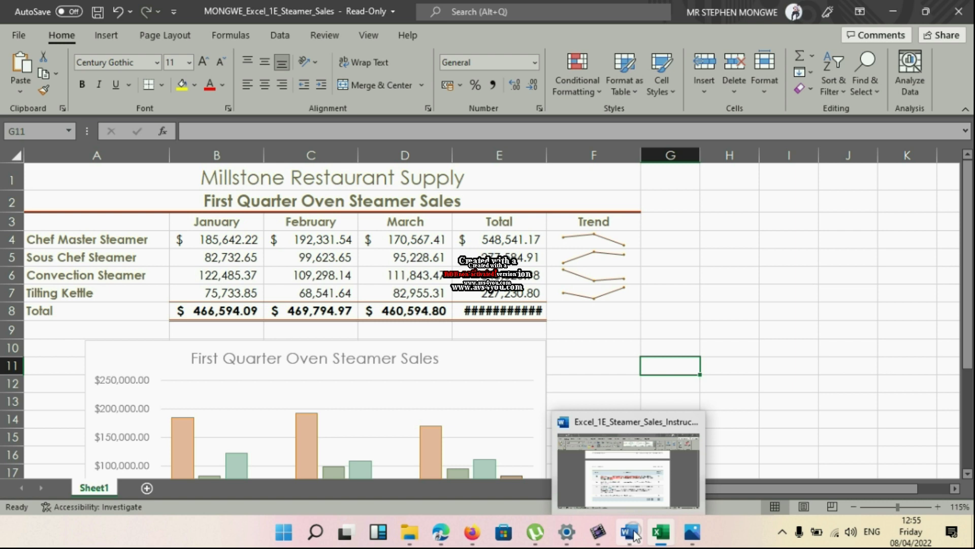
click(627, 489)
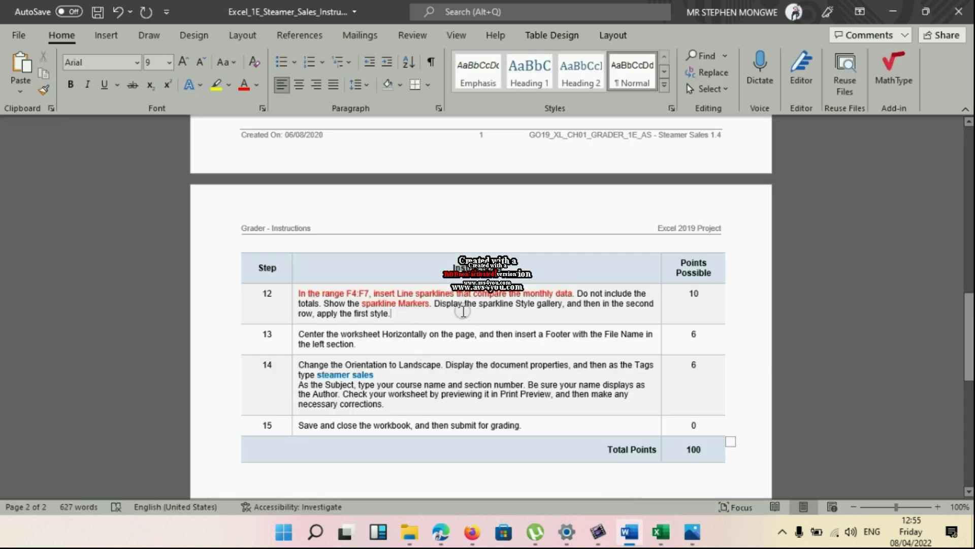
scroll(593, 332, down, 1)
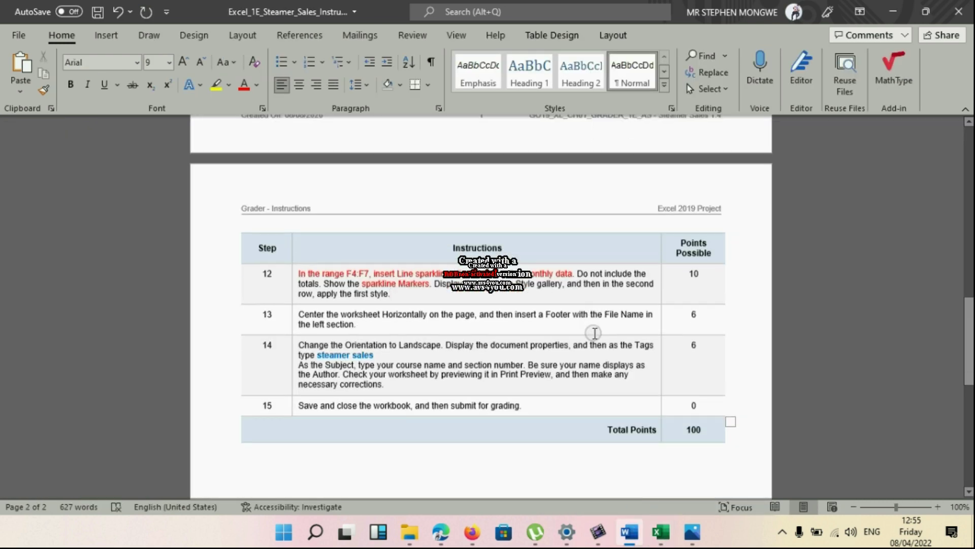
double_click(704, 273)
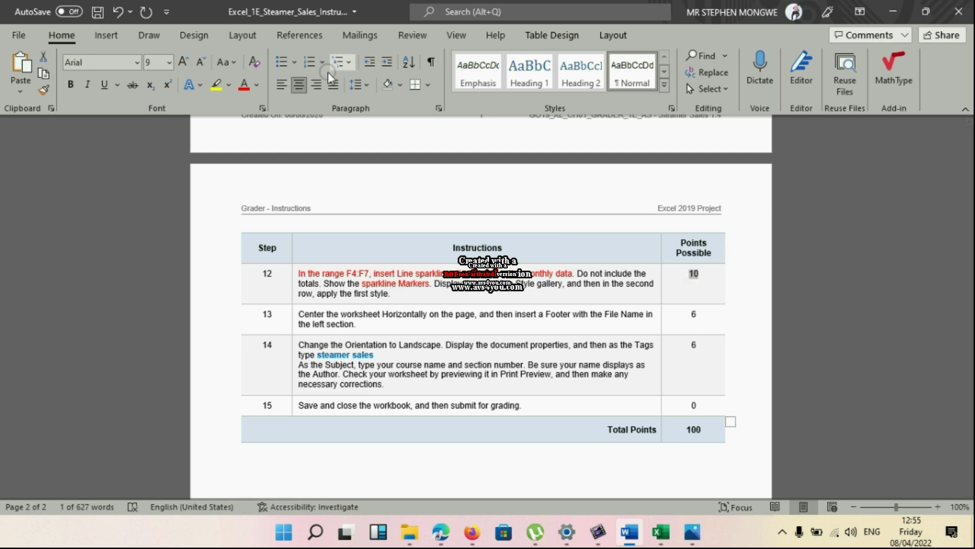
click(242, 87)
Step: Color the points values and the step numbers of steps 10 and 11 red in the instructions table
scroll(447, 207, up, 5)
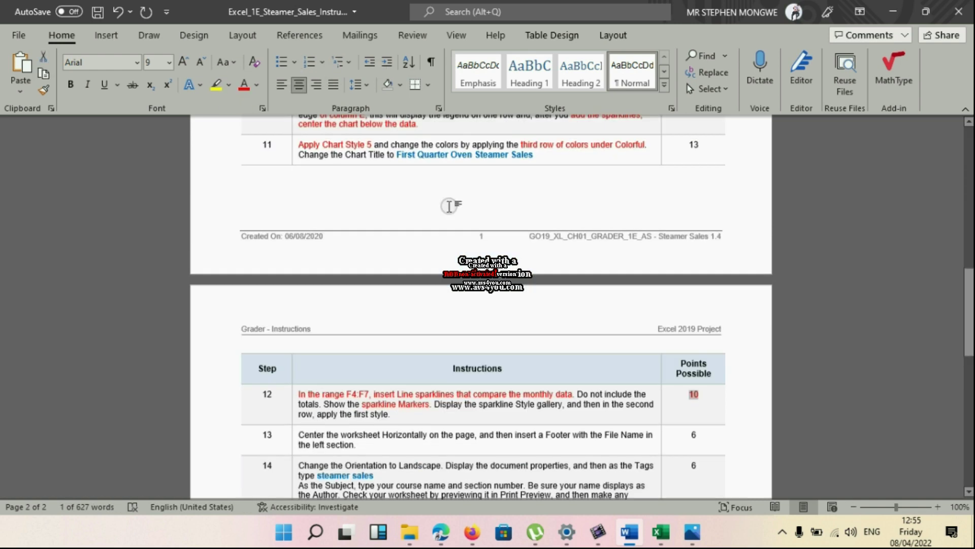
drag(707, 216, 705, 274)
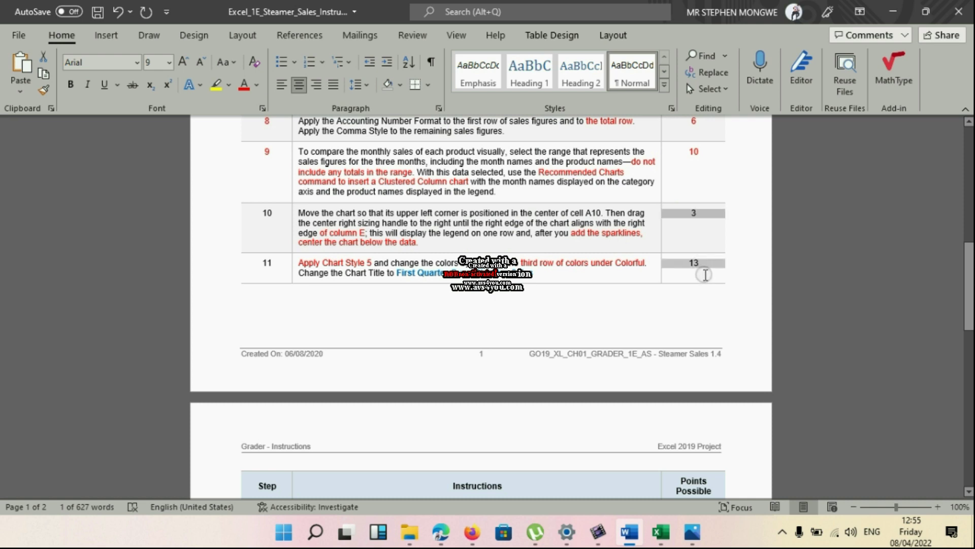
click(247, 88)
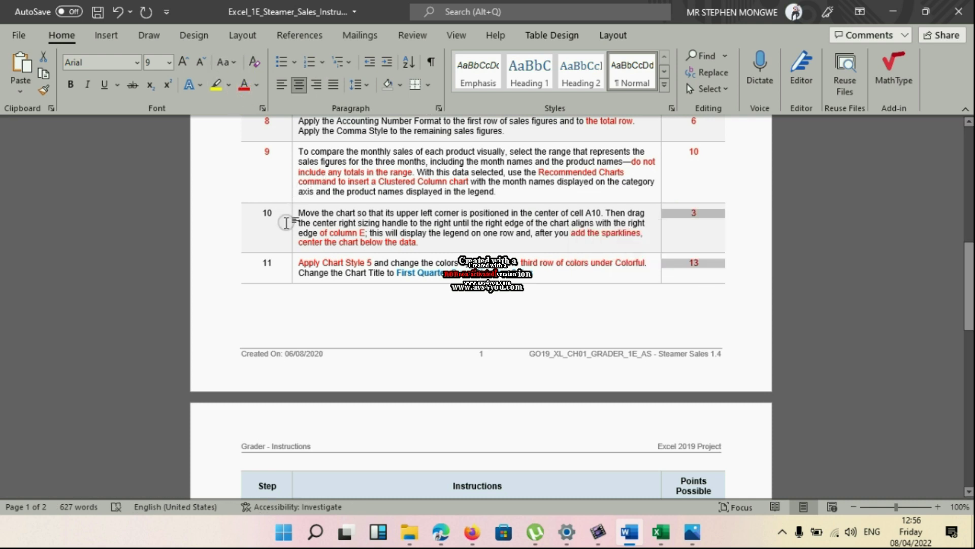
drag(264, 212, 279, 256)
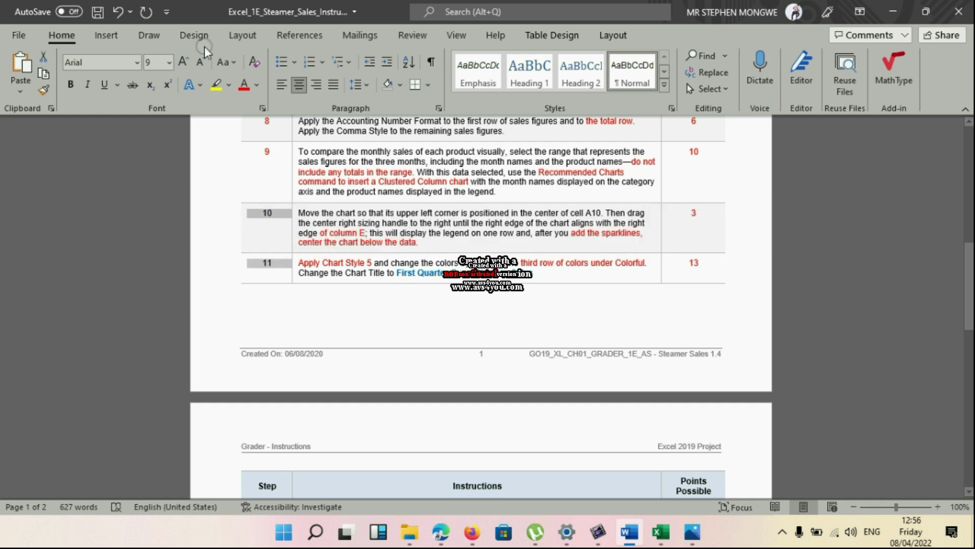
click(244, 88)
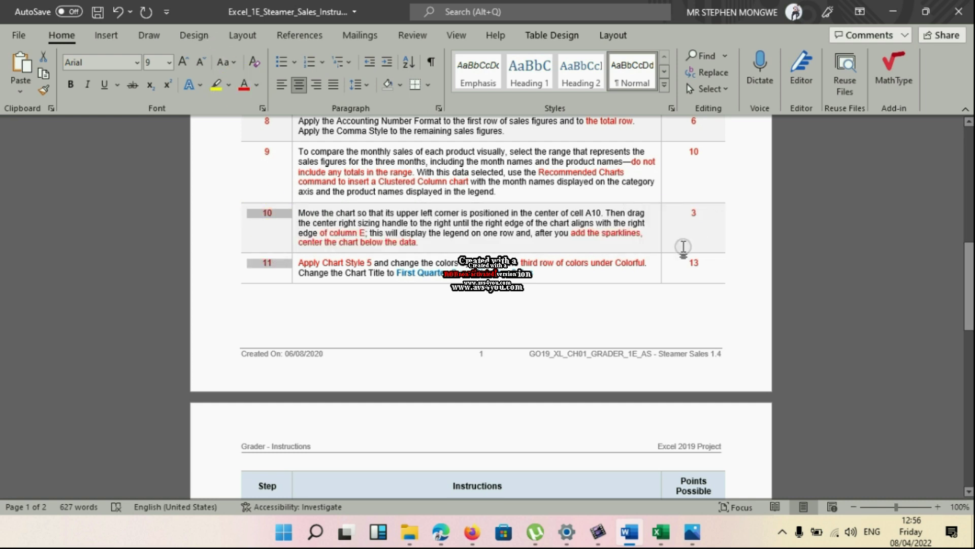
Step: Color the step number 12 red on the second page of the instructions
scroll(461, 294, down, 4)
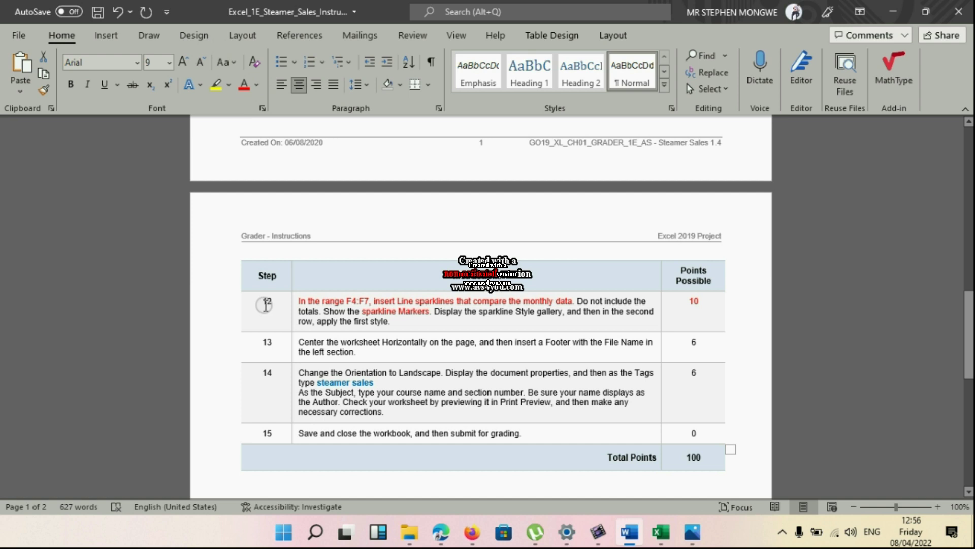
double_click(266, 301)
click(244, 87)
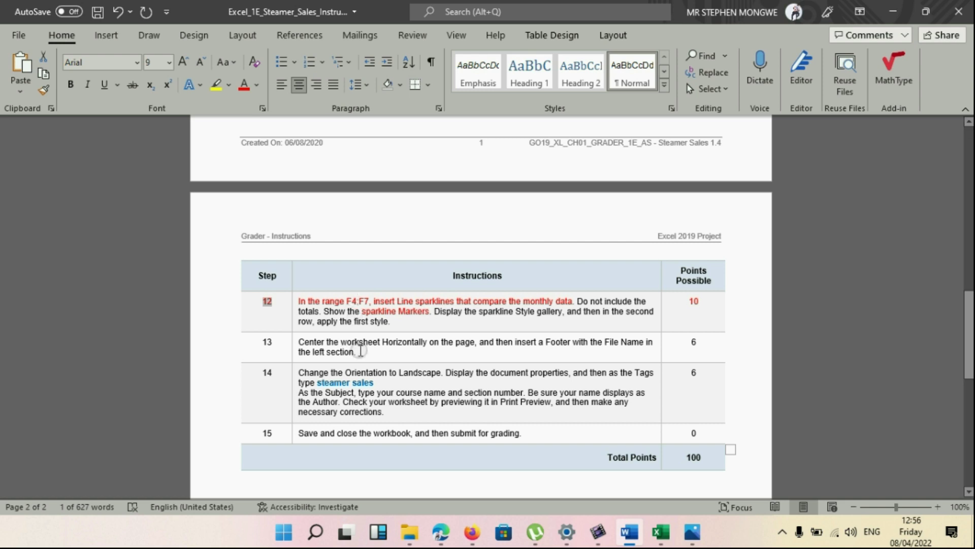
Step: In step 13, color "Center the worksheet Horizontally on the page" and "Footer with the File Name in the left section." red
drag(300, 343, 476, 345)
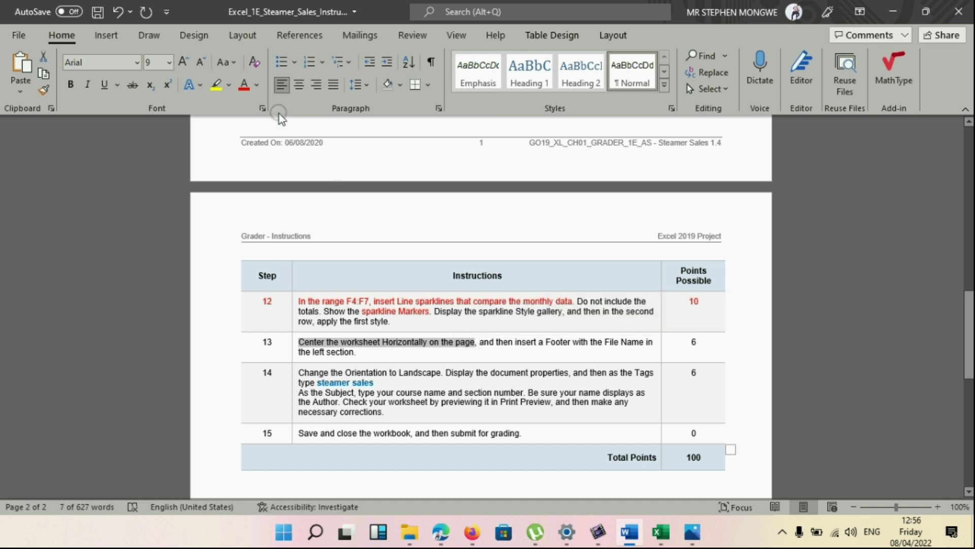
click(245, 88)
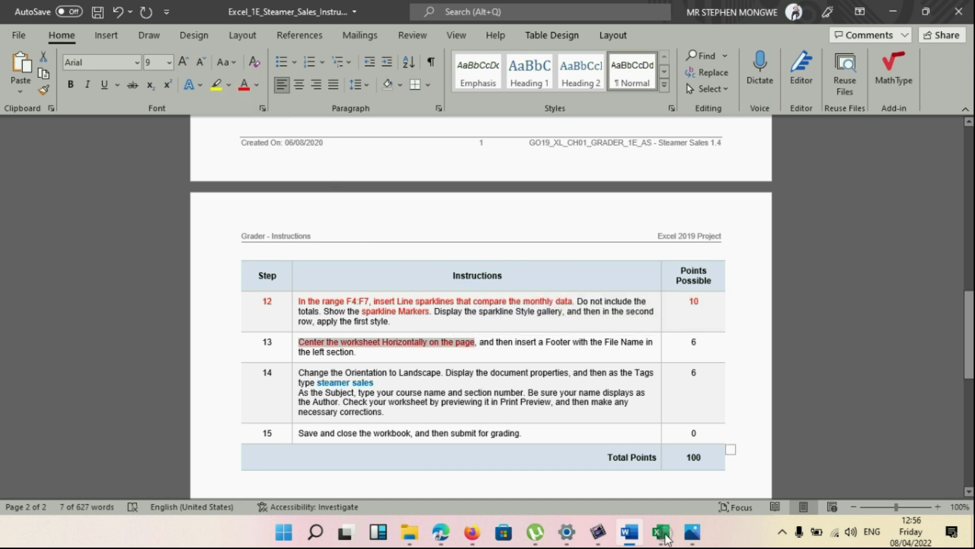
mouse_move(675, 542)
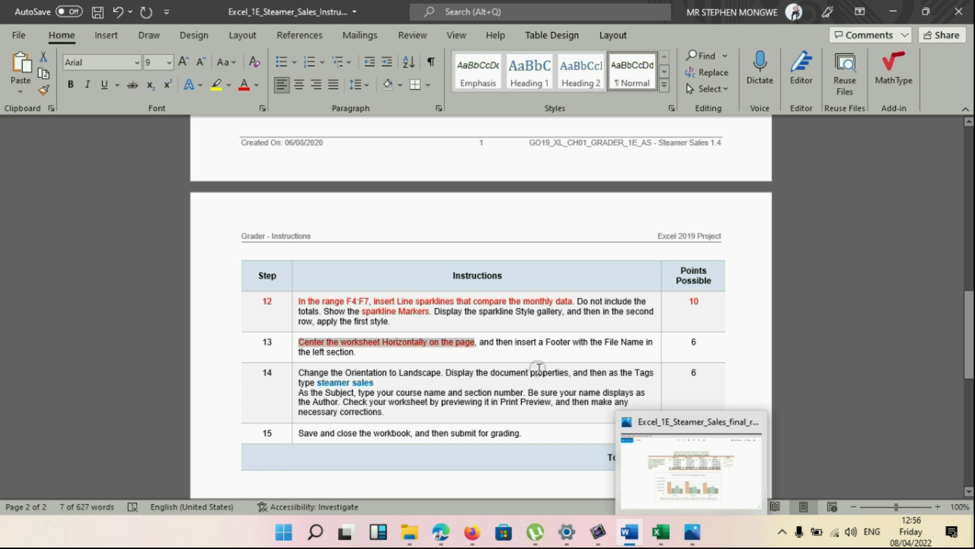
click(554, 343)
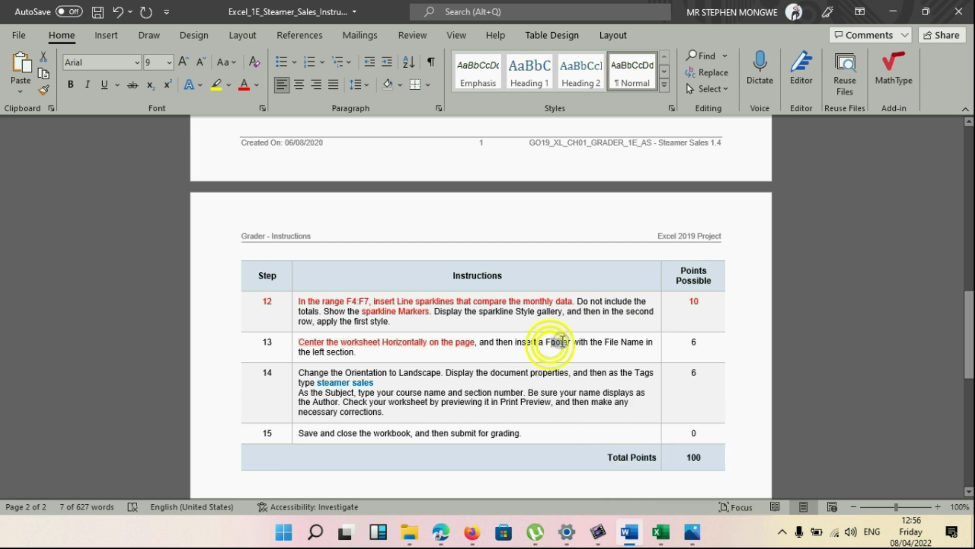
drag(546, 339, 649, 353)
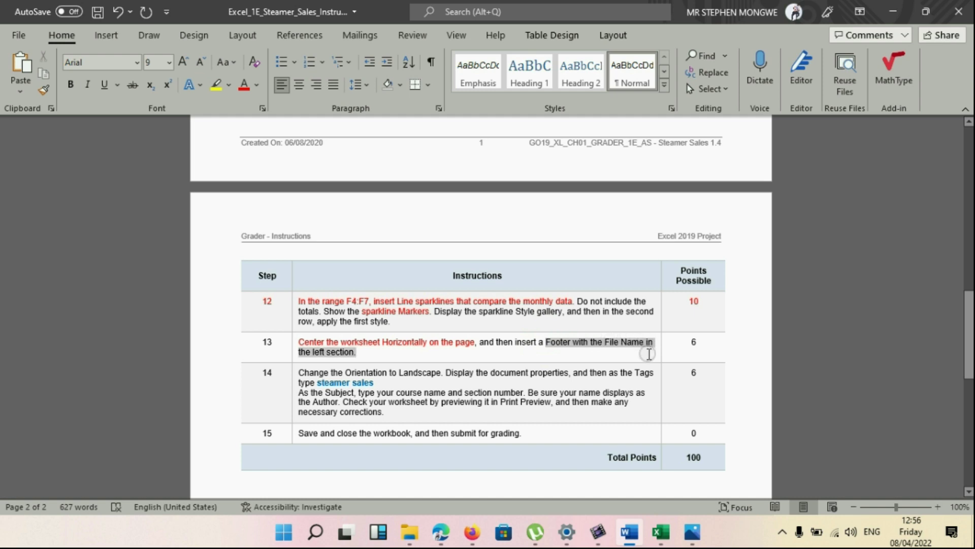
click(246, 88)
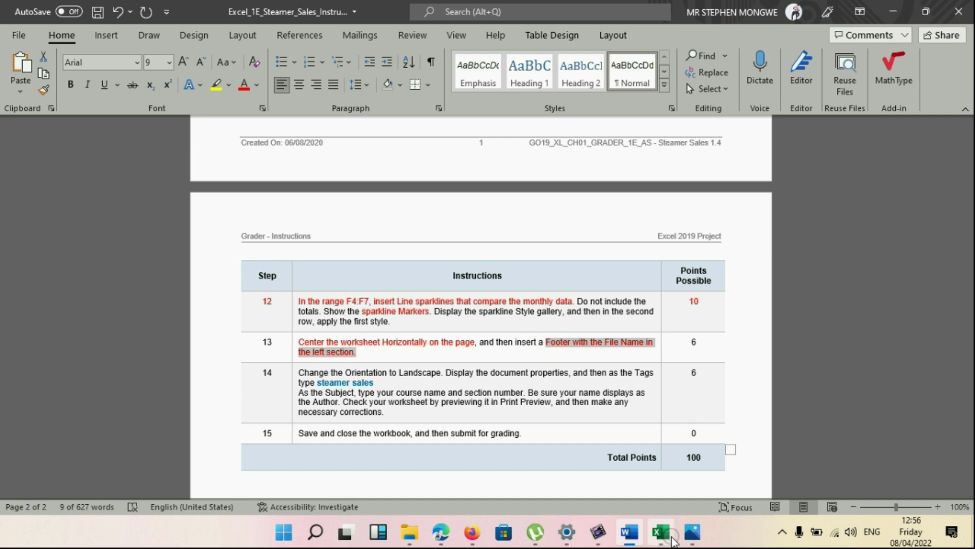
Step: Switch to the Excel workbook and set the worksheet to be centered horizontally on the page
mouse_move(673, 540)
click(655, 480)
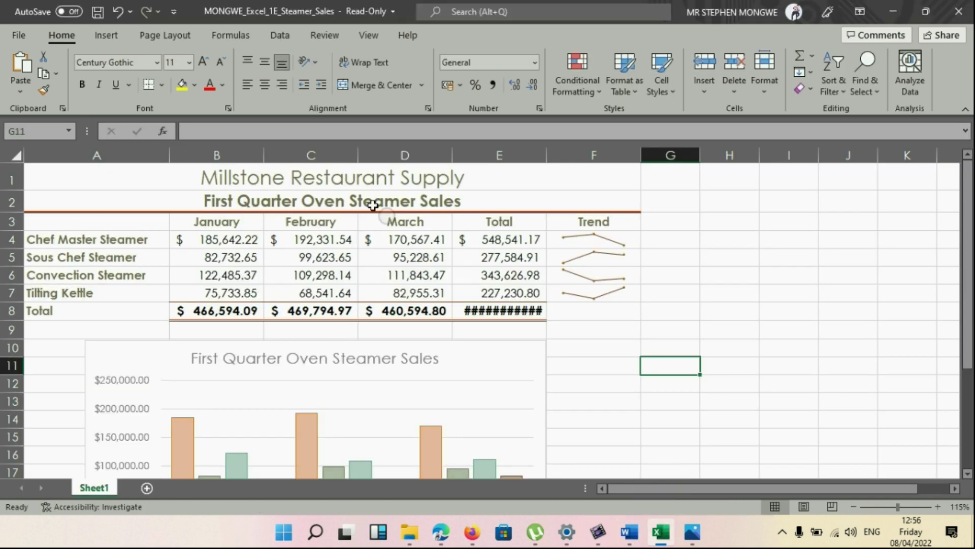
click(165, 39)
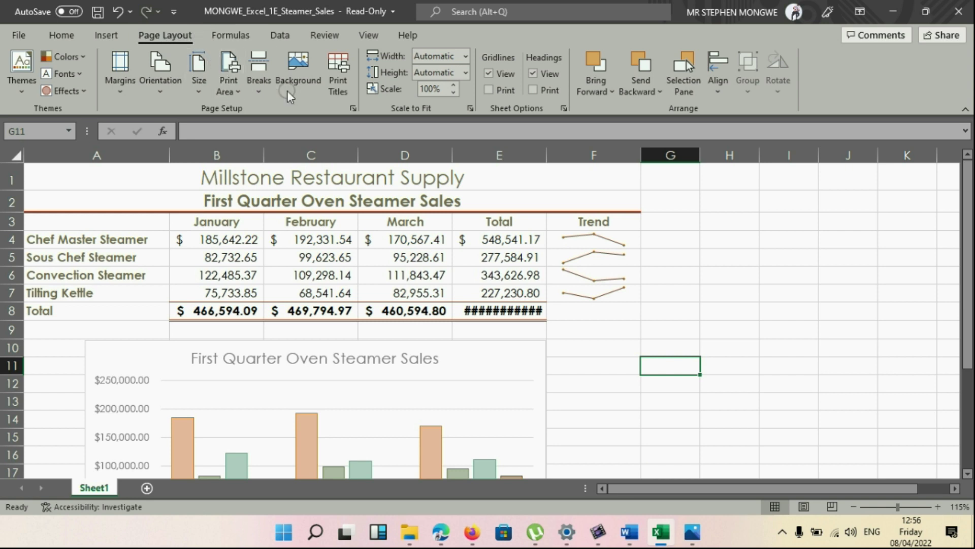
click(353, 108)
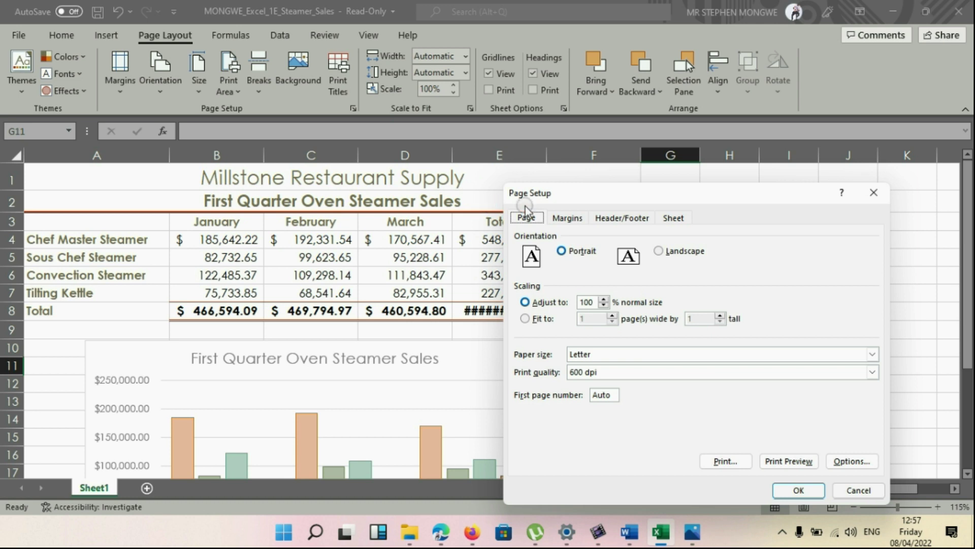
click(567, 217)
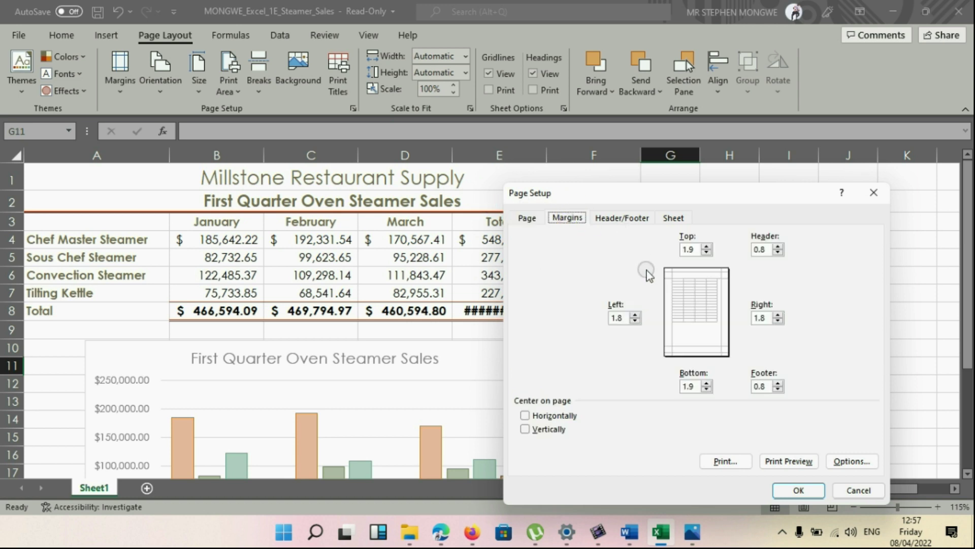
click(526, 417)
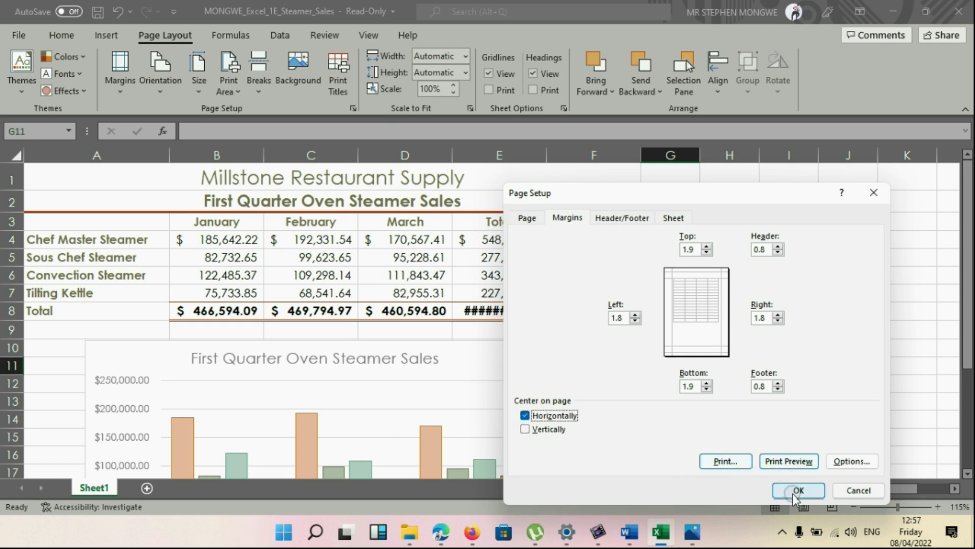
click(797, 491)
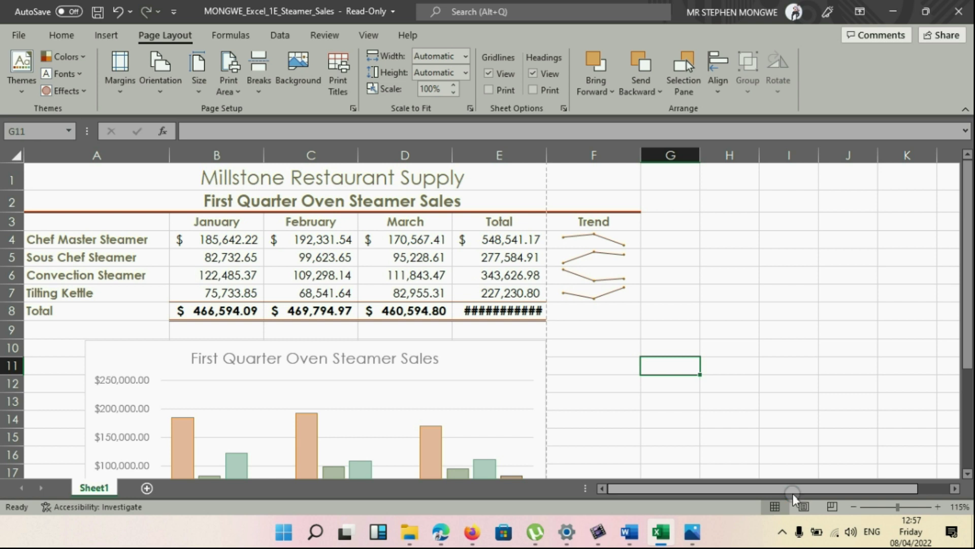